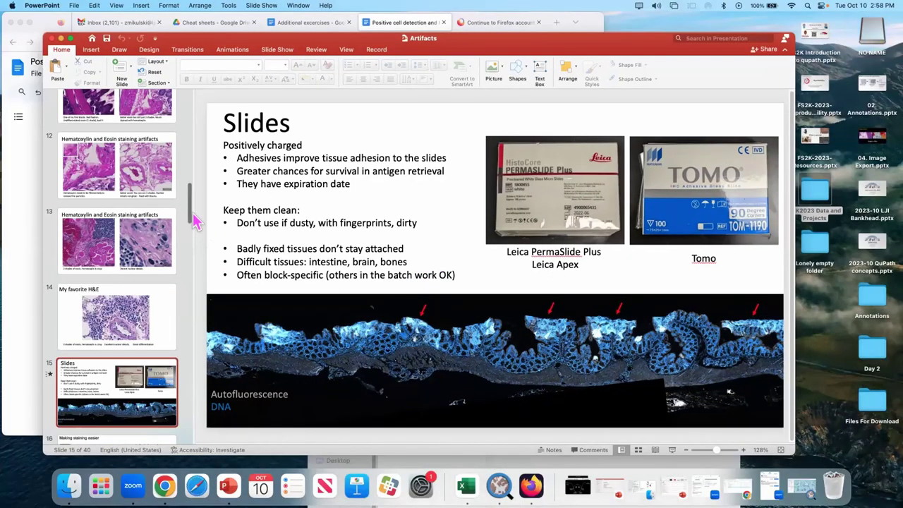
- Go to slide 29's Clinical Cancer Research article after briefly revisiting the counterstaining slide
{"action": "left_click_drag", "start_coordinate": [191, 215], "coordinate": [202, 365]}
{"action": "left_click", "coordinate": [149, 234]}
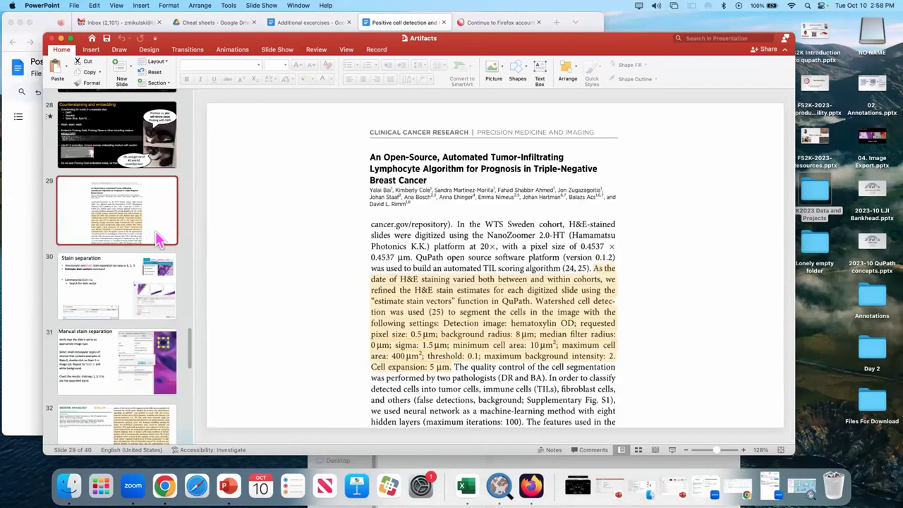
{"action": "left_click", "coordinate": [86, 151]}
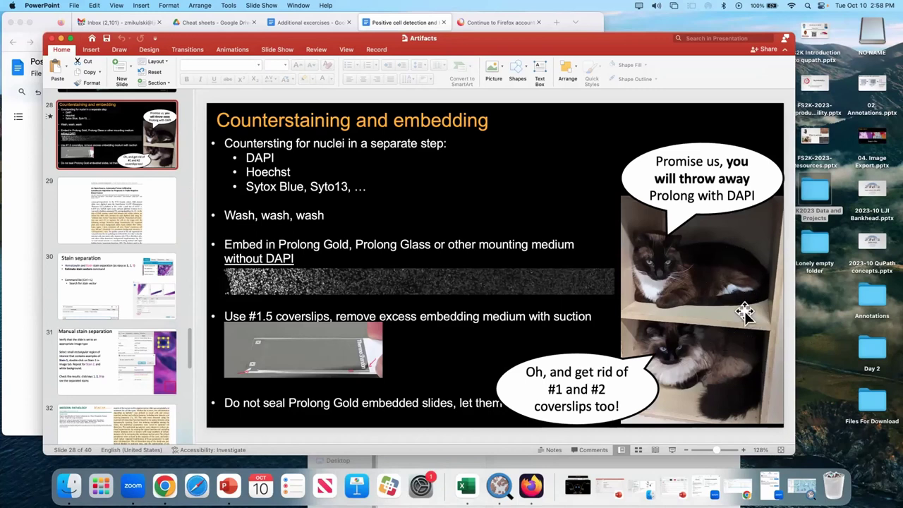
{"action": "left_click", "coordinate": [111, 231]}
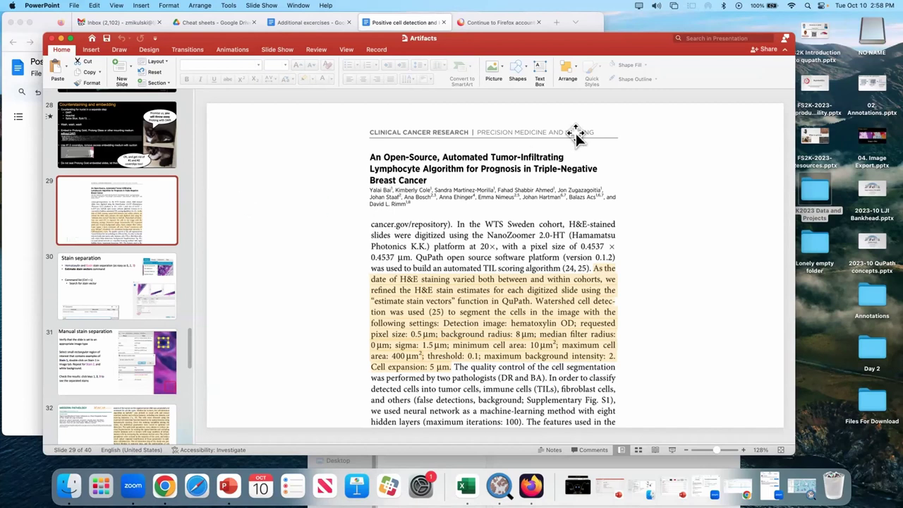
- Move the PowerPoint window up and left and enlarge it to show more of slide 29
{"action": "left_click_drag", "start_coordinate": [182, 40], "coordinate": [174, 20]}
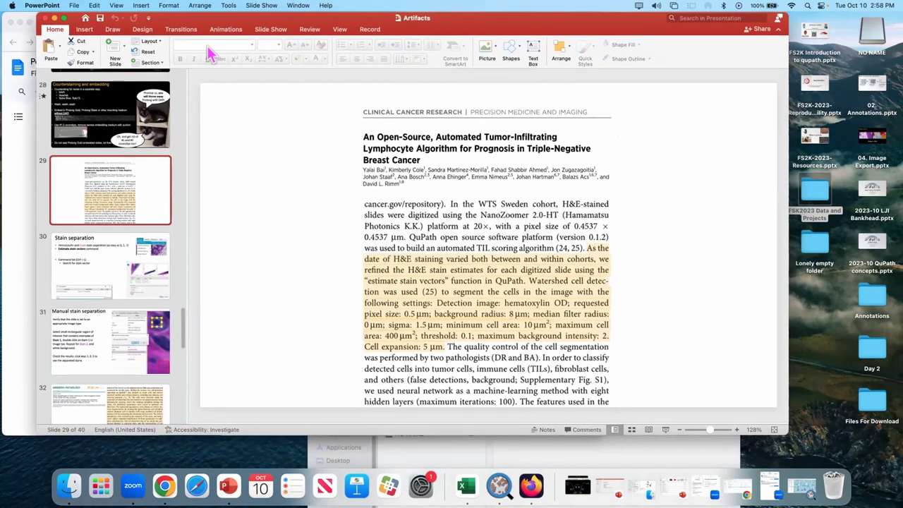
{"action": "left_click_drag", "start_coordinate": [787, 435], "coordinate": [860, 465]}
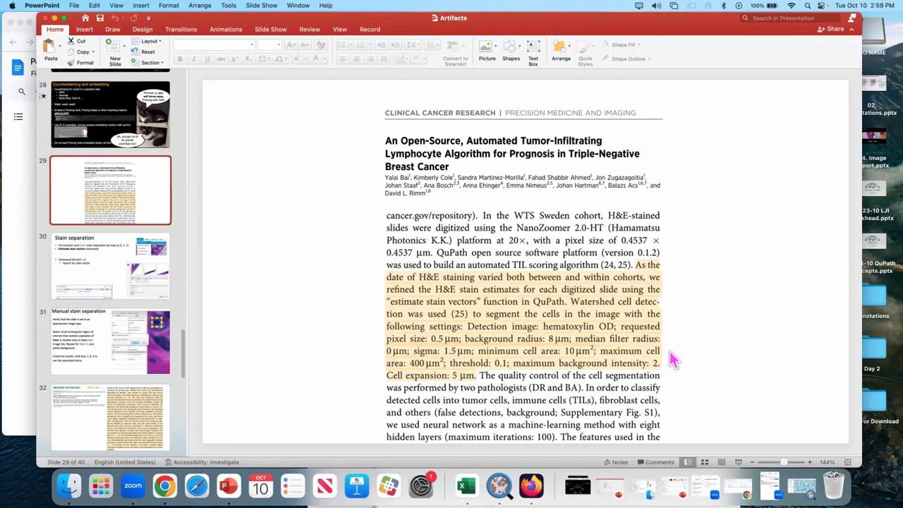
- Step through the Stain separation, Manual stain separation and slide 32 pages on to slide 33
{"action": "key", "text": "Up"}
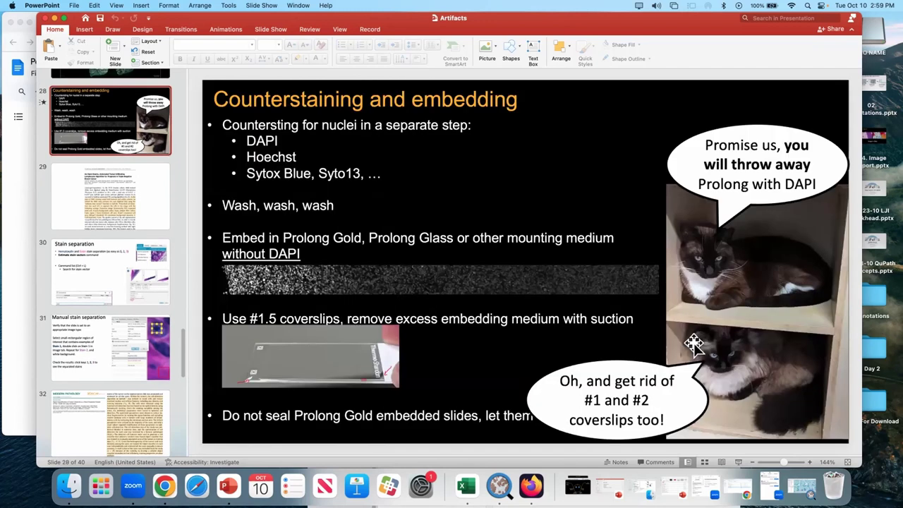
{"action": "key", "text": "Down"}
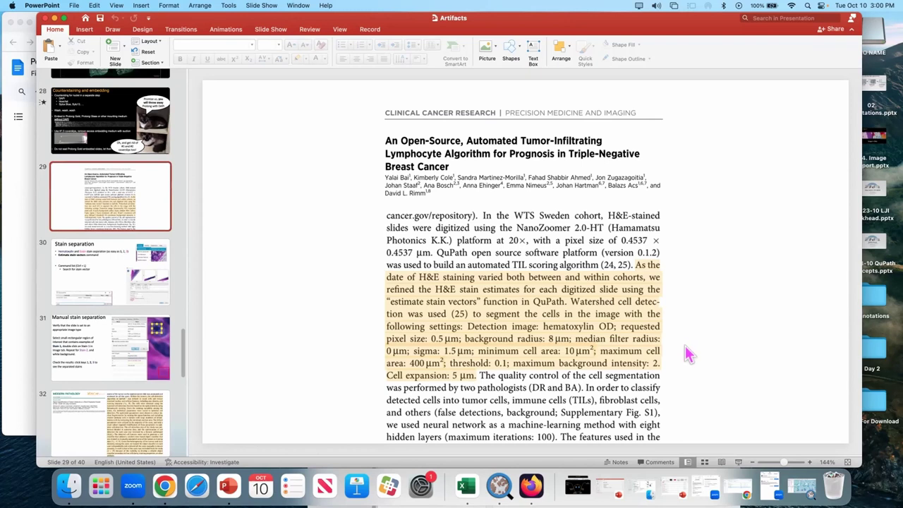
{"action": "key", "text": "Down"}
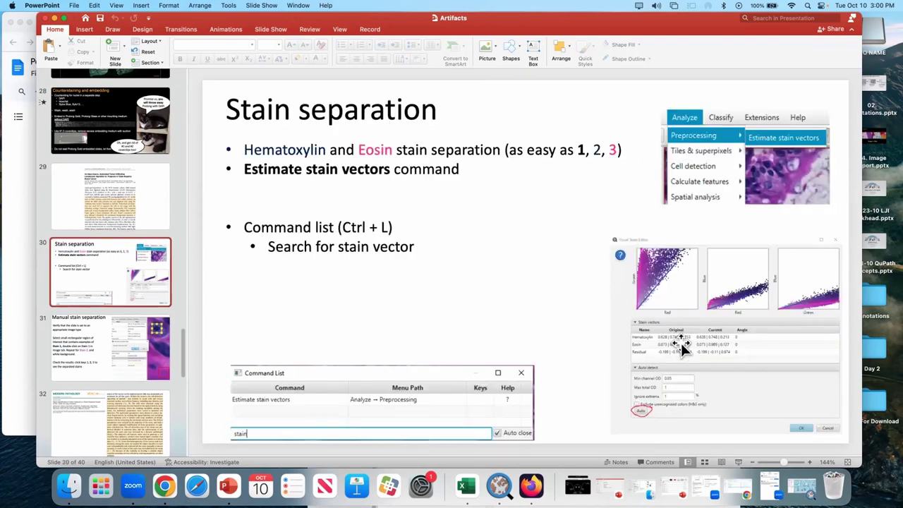
{"action": "key", "text": "Down"}
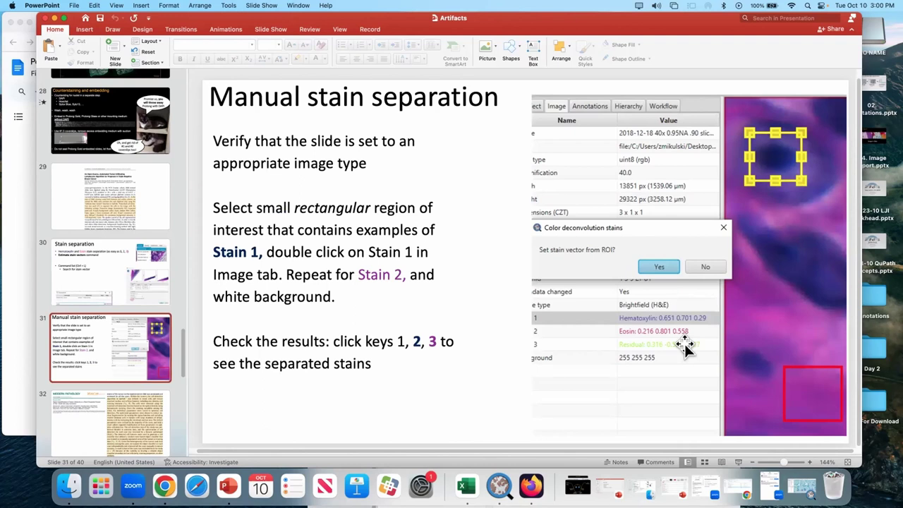
{"action": "key", "text": "Down"}
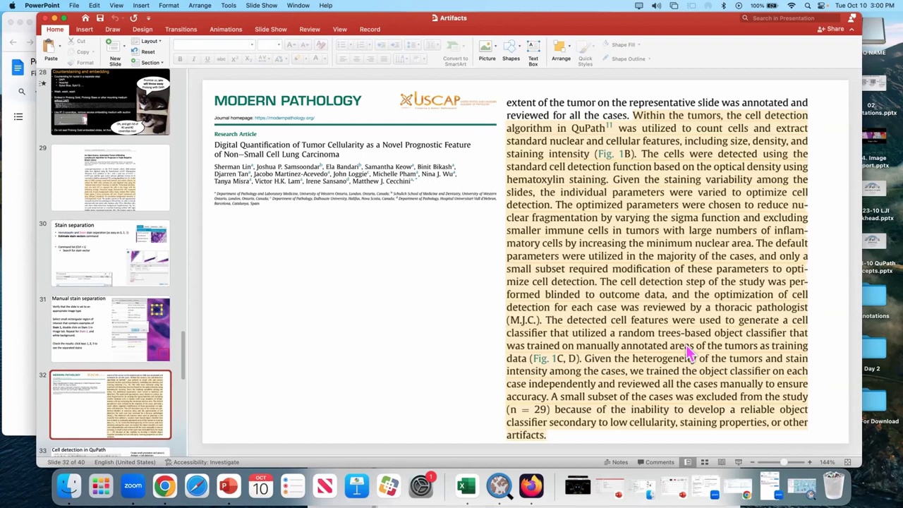
{"action": "scroll", "coordinate": [688, 353], "scroll_direction": "down", "scroll_amount": 1}
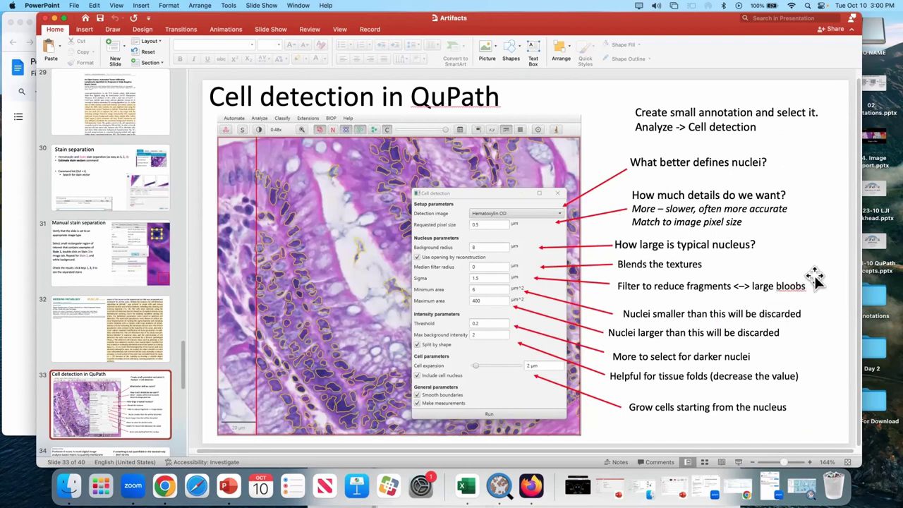
- Scroll on to slide 34, the Pixelwise H-score article comparing scoring algorithms
{"action": "scroll", "coordinate": [832, 284], "scroll_direction": "down", "scroll_amount": 1}
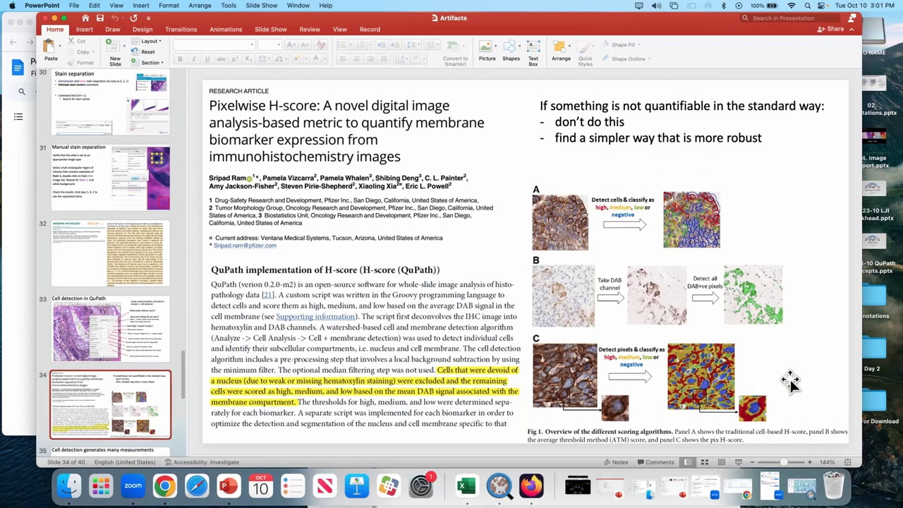
- Advance past the cell measurements slide to slide 36 on random forest robustness
{"action": "key", "text": "Down"}
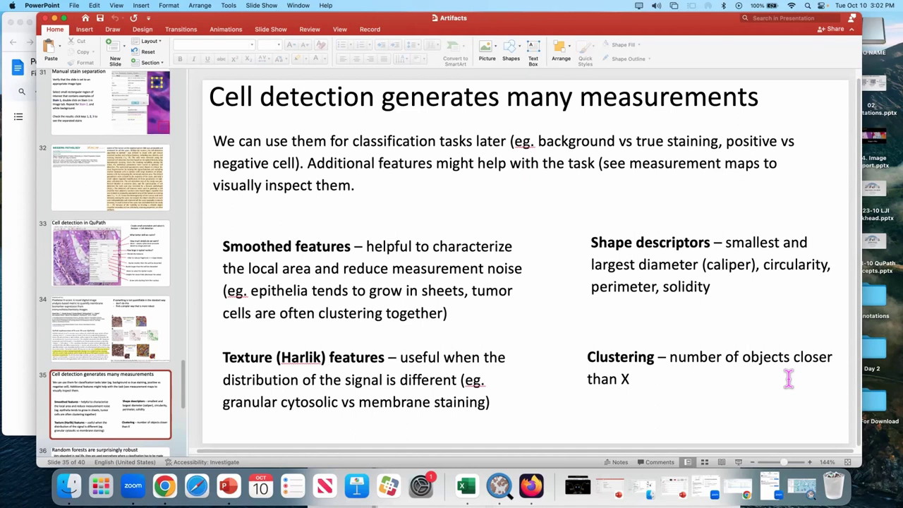
{"action": "key", "text": "Down"}
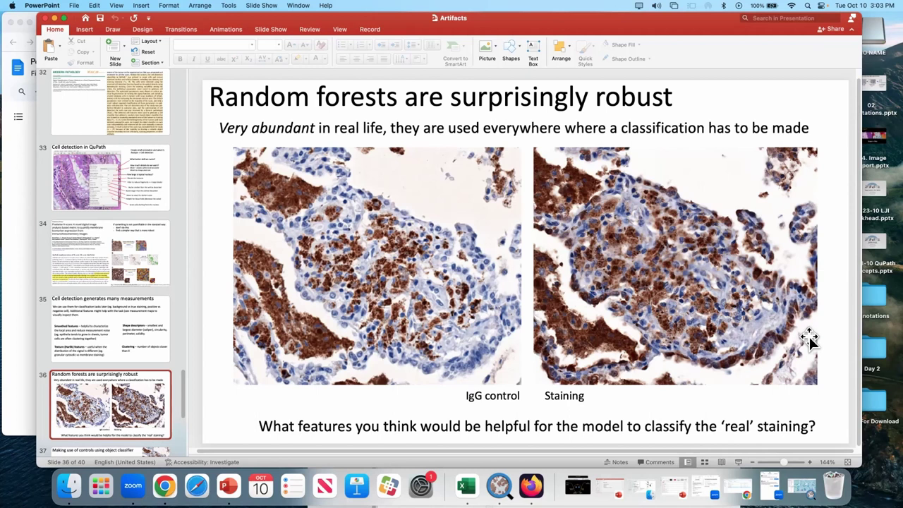
- Advance to slide 37 on object classifiers, then highlight and deselect 'Haralik features'
{"action": "key", "text": "Down"}
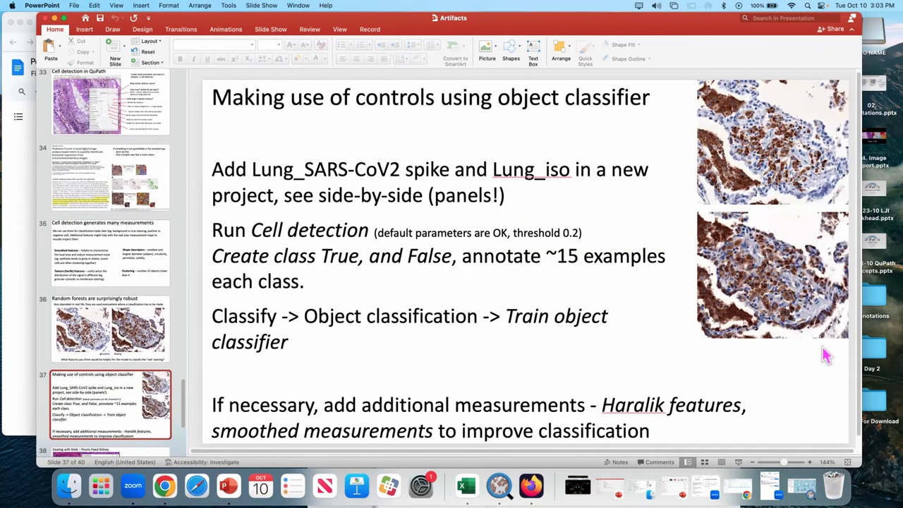
{"action": "left_click_drag", "start_coordinate": [604, 404], "coordinate": [697, 401]}
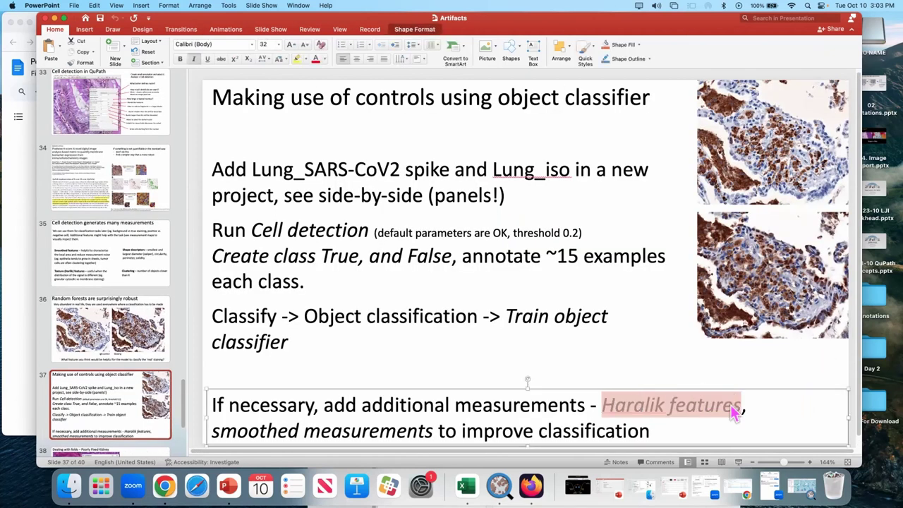
{"action": "left_click", "coordinate": [444, 428]}
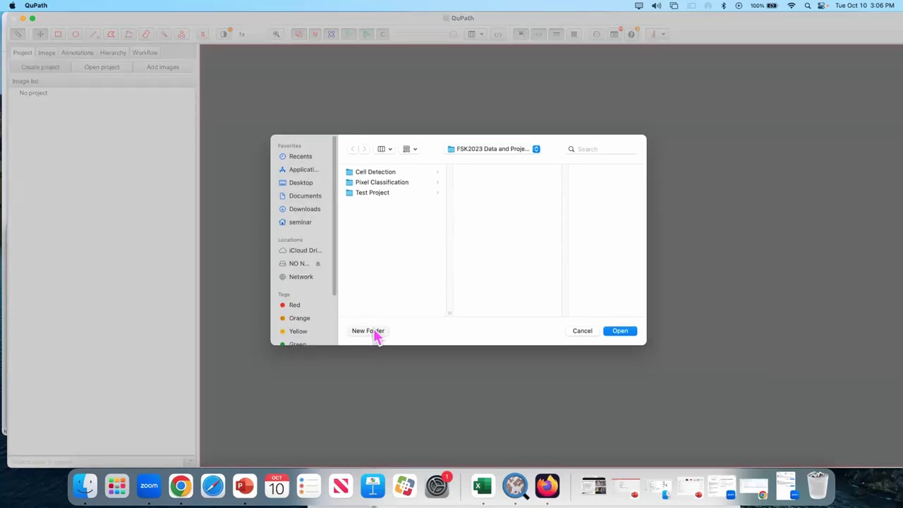
- Create a new 'Artifacts' folder and make it the QuPath project
{"action": "left_click", "coordinate": [369, 331]}
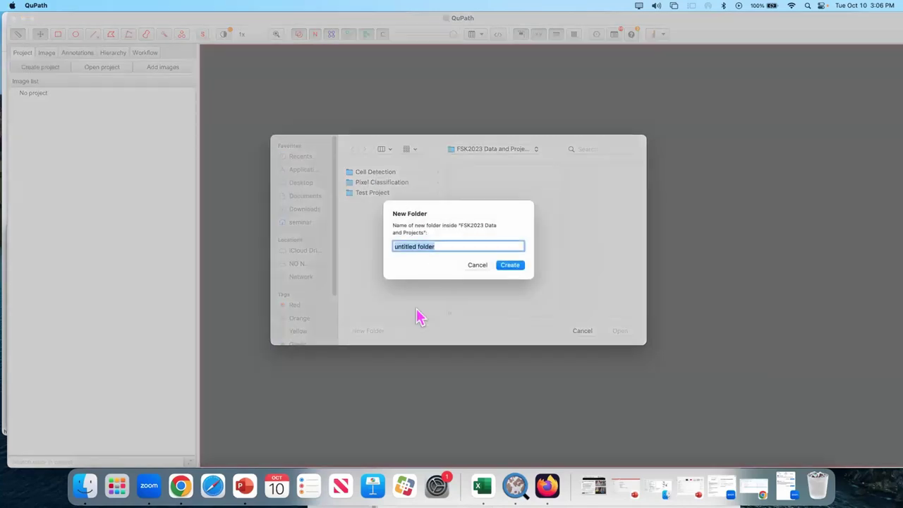
{"action": "type", "text": "Artifacts"}
{"action": "key", "text": "Return"}
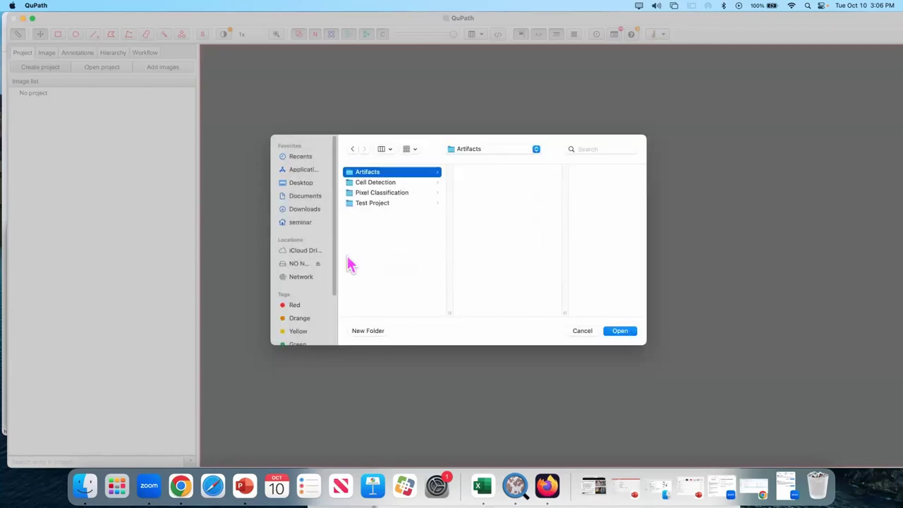
{"action": "left_click", "coordinate": [618, 330]}
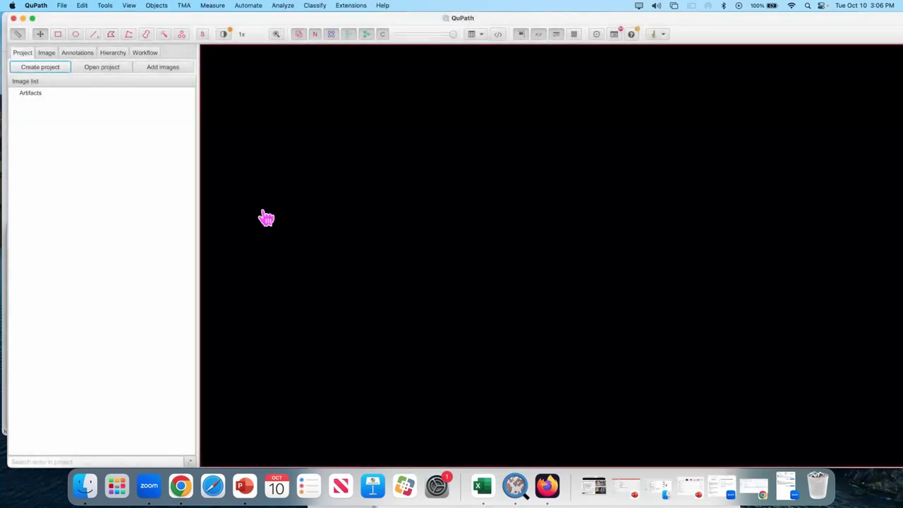
- Browse for images in the FSK2023 Files For Download > Raw folder
{"action": "left_click", "coordinate": [154, 68]}
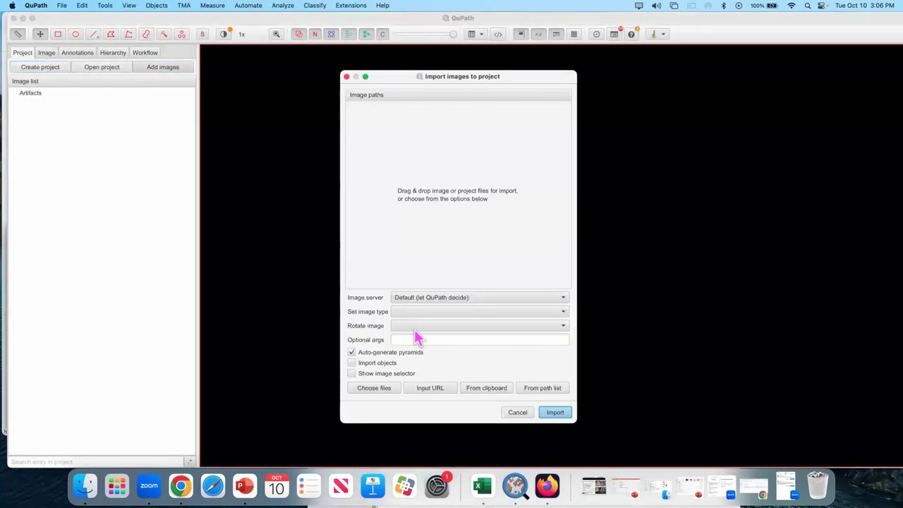
{"action": "left_click", "coordinate": [389, 387]}
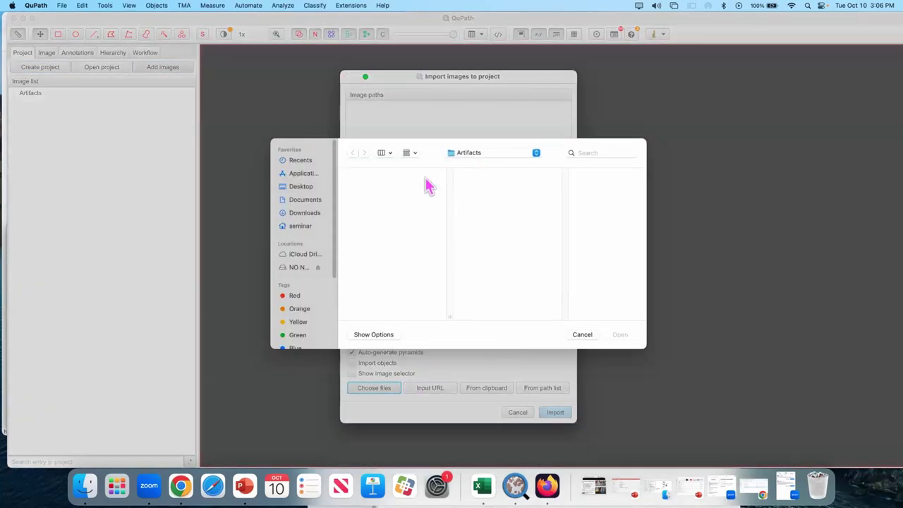
{"action": "left_click", "coordinate": [462, 152]}
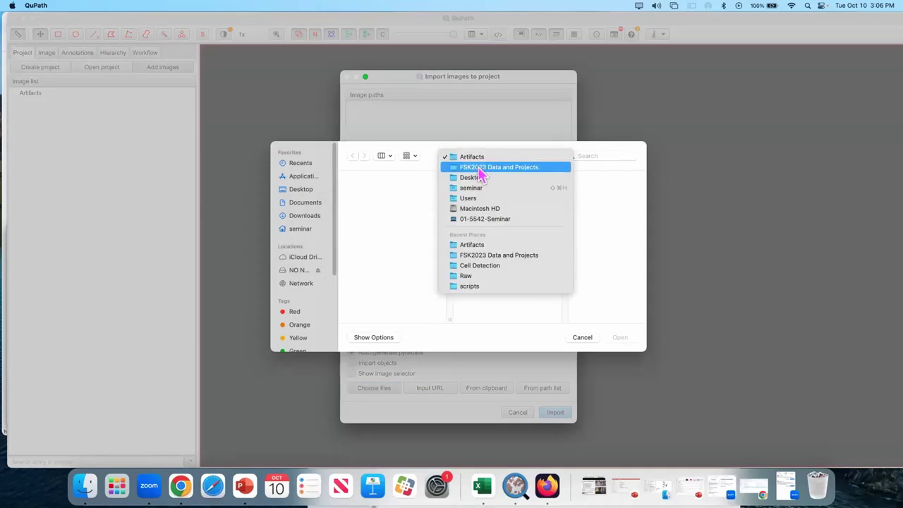
{"action": "left_click", "coordinate": [479, 169]}
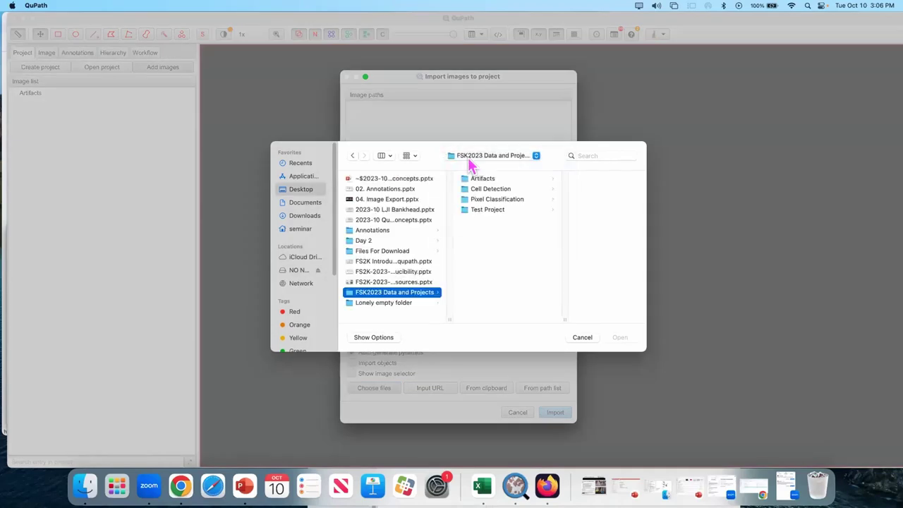
{"action": "left_click", "coordinate": [374, 251]}
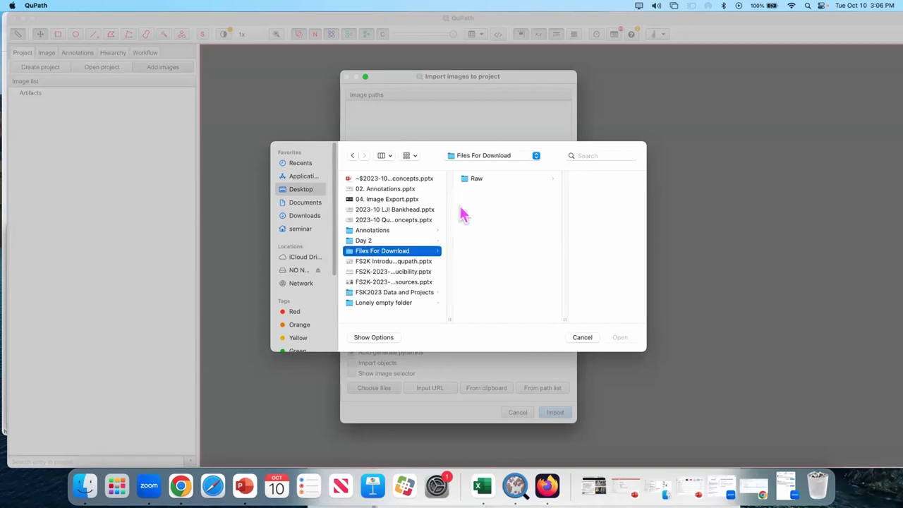
{"action": "left_click", "coordinate": [476, 181]}
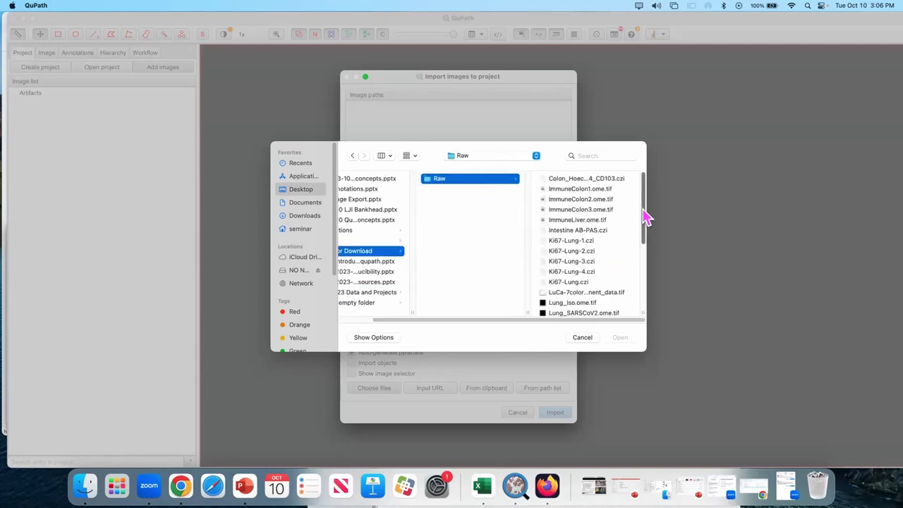
{"action": "left_click_drag", "start_coordinate": [646, 220], "coordinate": [642, 246]}
- Import Lung_Iso.ome.tif and Lung_SARSCoV2.ome.tif with image type Brightfield (H-DAB)
{"action": "left_click", "coordinate": [589, 235]}
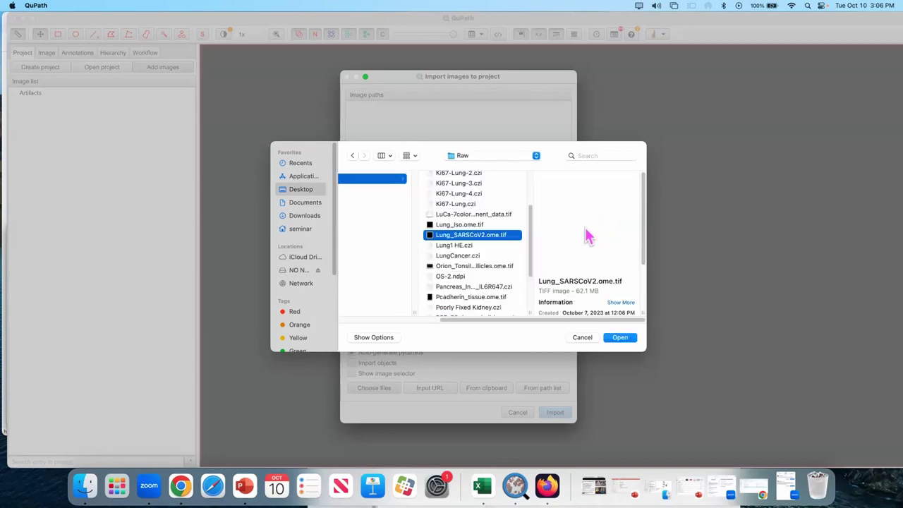
{"action": "left_click", "coordinate": [466, 214]}
{"action": "left_click", "coordinate": [464, 224]}
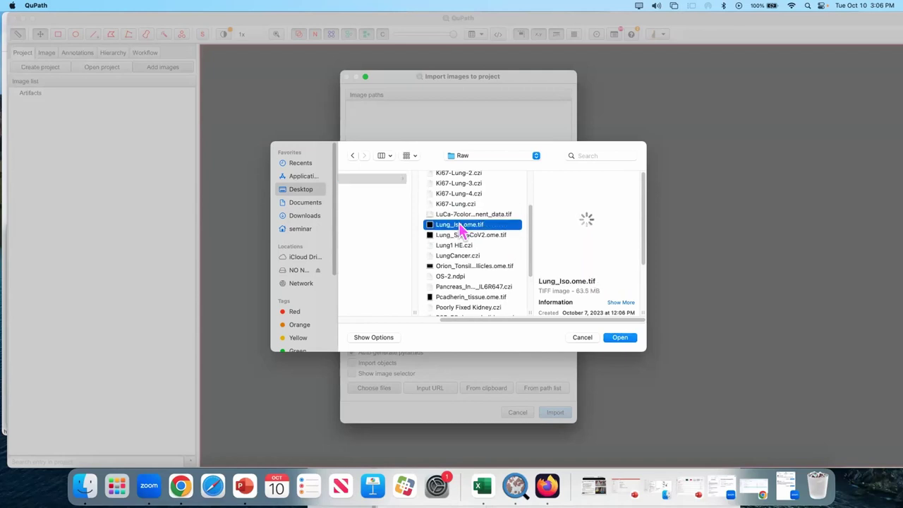
{"action": "left_click", "coordinate": [464, 236]}
{"action": "left_click", "coordinate": [462, 224], "text": "shift"}
{"action": "left_click", "coordinate": [615, 336]}
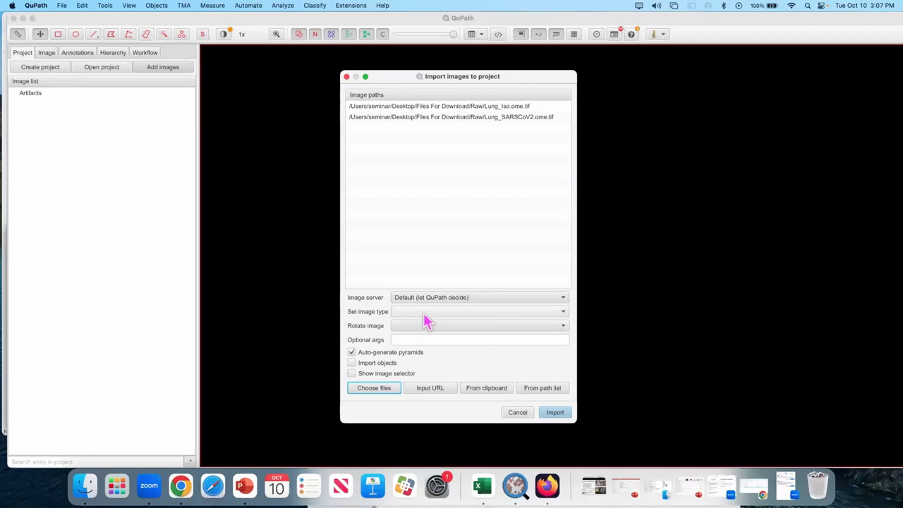
{"action": "left_click", "coordinate": [424, 313]}
{"action": "left_click", "coordinate": [445, 337]}
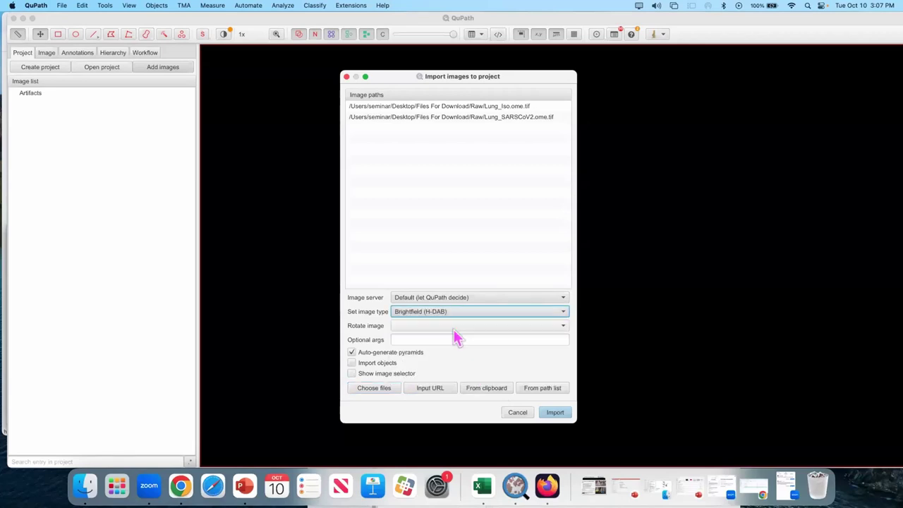
{"action": "left_click", "coordinate": [555, 412]}
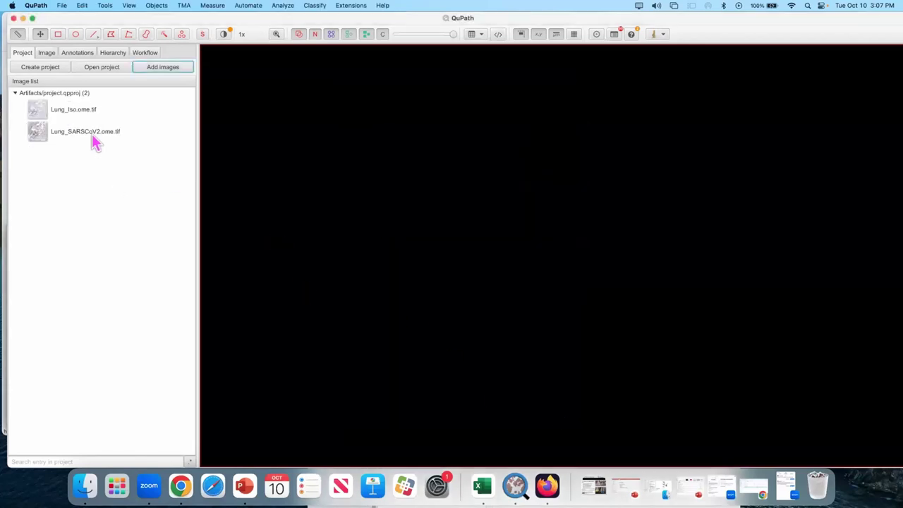
- Set the viewer's multi-view grid to 1 x 2 (horizontal)
{"action": "right_click", "coordinate": [302, 153]}
{"action": "mouse_move", "coordinate": [348, 160]}
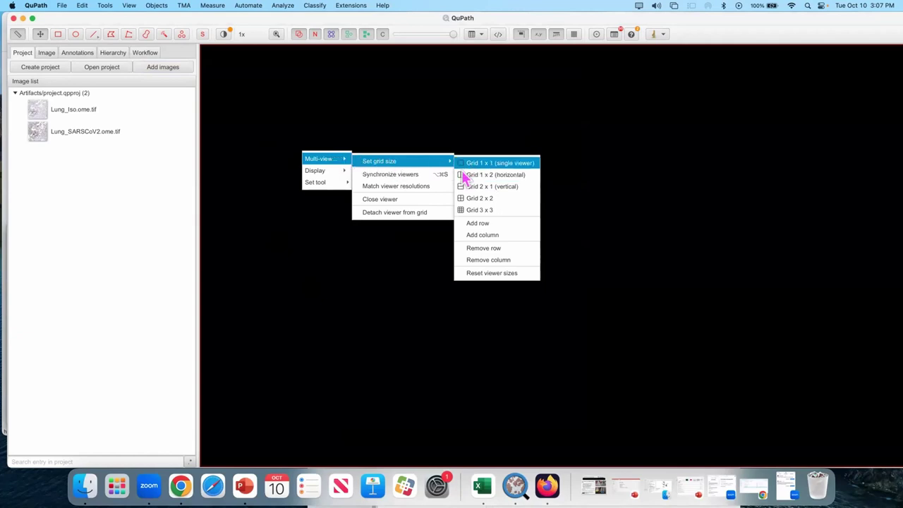
{"action": "left_click", "coordinate": [509, 175]}
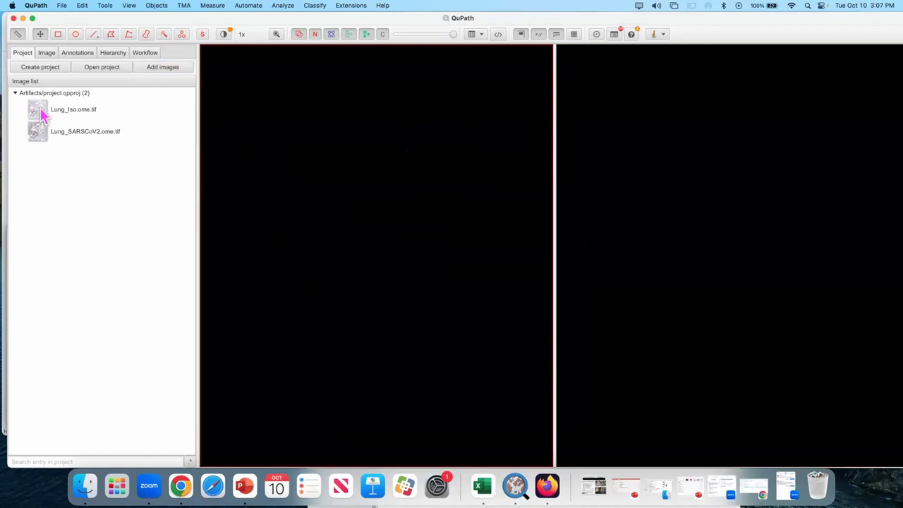
- Open Lung_Iso.ome.tif in the left viewer and Lung_SARSCoV2.ome.tif in the right
{"action": "double_click", "coordinate": [73, 114]}
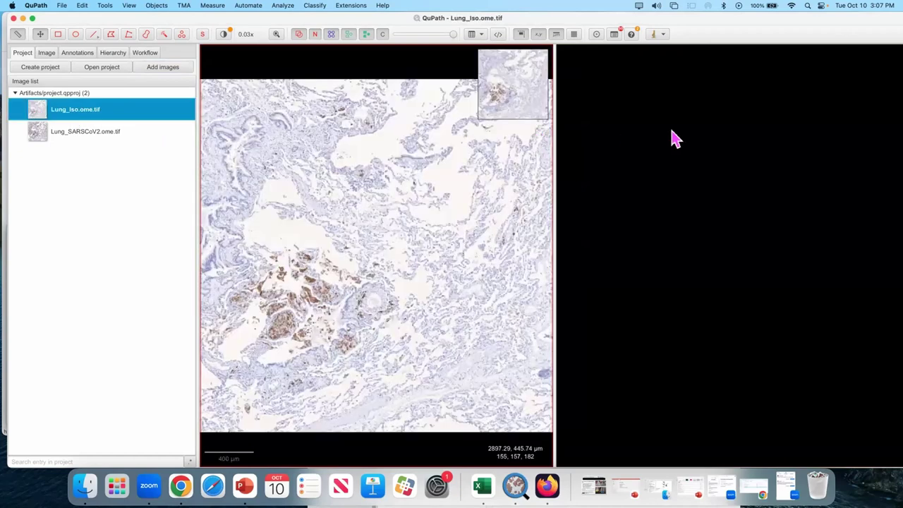
{"action": "left_click", "coordinate": [671, 137]}
{"action": "double_click", "coordinate": [87, 133]}
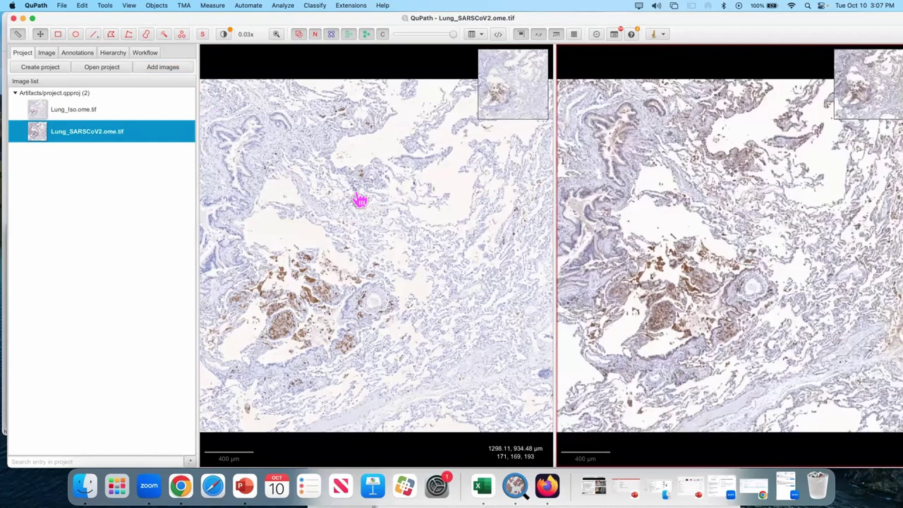
{"action": "right_click", "coordinate": [306, 304]}
{"action": "mouse_move", "coordinate": [337, 314]}
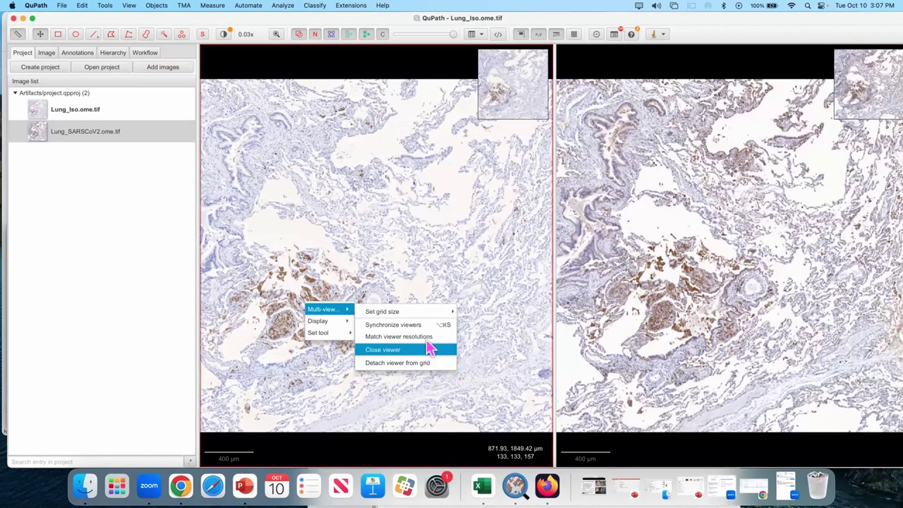
{"action": "left_click", "coordinate": [287, 299]}
- Zoom and pan both viewers onto the same round tissue nodule
{"action": "scroll", "coordinate": [295, 318], "scroll_direction": "up", "scroll_amount": 2}
{"action": "scroll", "coordinate": [296, 317], "scroll_direction": "up", "scroll_amount": 5}
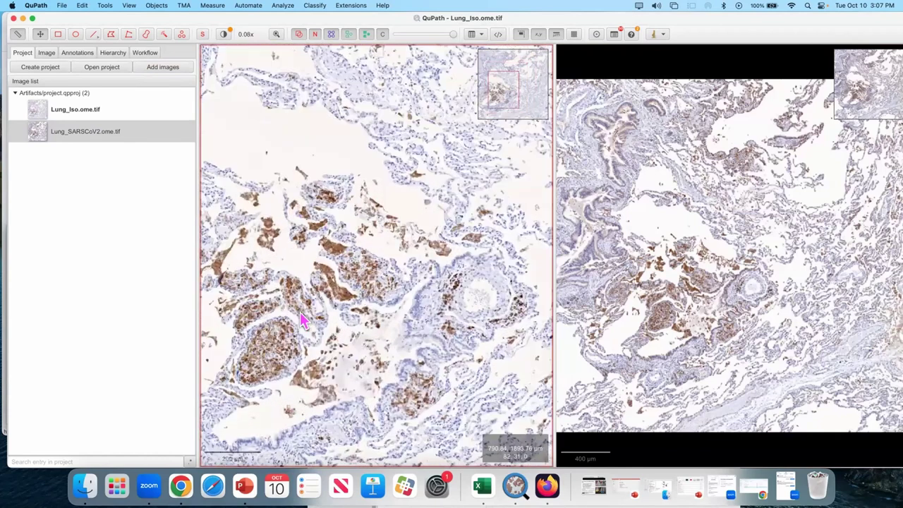
{"action": "left_click", "coordinate": [655, 311]}
{"action": "scroll", "coordinate": [655, 321], "scroll_direction": "up", "scroll_amount": 5}
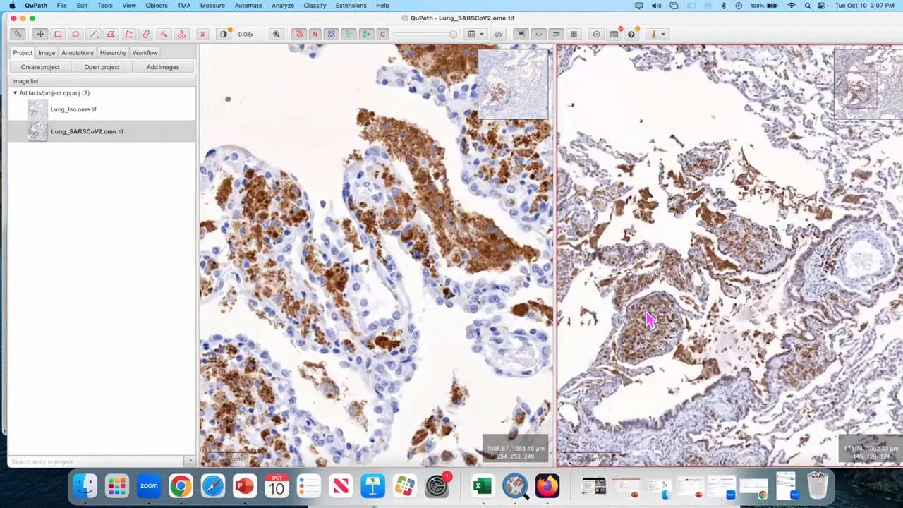
{"action": "scroll", "coordinate": [654, 331], "scroll_direction": "up", "scroll_amount": 4}
{"action": "left_click_drag", "start_coordinate": [674, 321], "coordinate": [655, 299]}
{"action": "left_click_drag", "start_coordinate": [404, 277], "coordinate": [361, 333]}
{"action": "scroll", "coordinate": [395, 296], "scroll_direction": "down", "scroll_amount": 3}
{"action": "left_click_drag", "start_coordinate": [421, 246], "coordinate": [381, 319]}
{"action": "scroll", "coordinate": [359, 359], "scroll_direction": "up", "scroll_amount": 3}
{"action": "scroll", "coordinate": [387, 316], "scroll_direction": "up", "scroll_amount": 1}
{"action": "scroll", "coordinate": [387, 316], "scroll_direction": "up", "scroll_amount": 1}
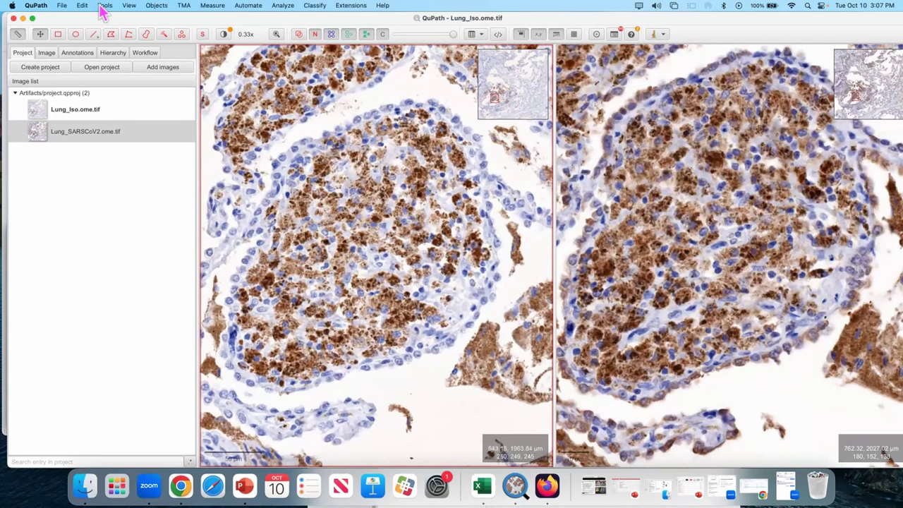
- Hide the analysis pane from the View menu and realign the right viewer on the nodule
{"action": "left_click", "coordinate": [128, 5]}
{"action": "left_click", "coordinate": [150, 20]}
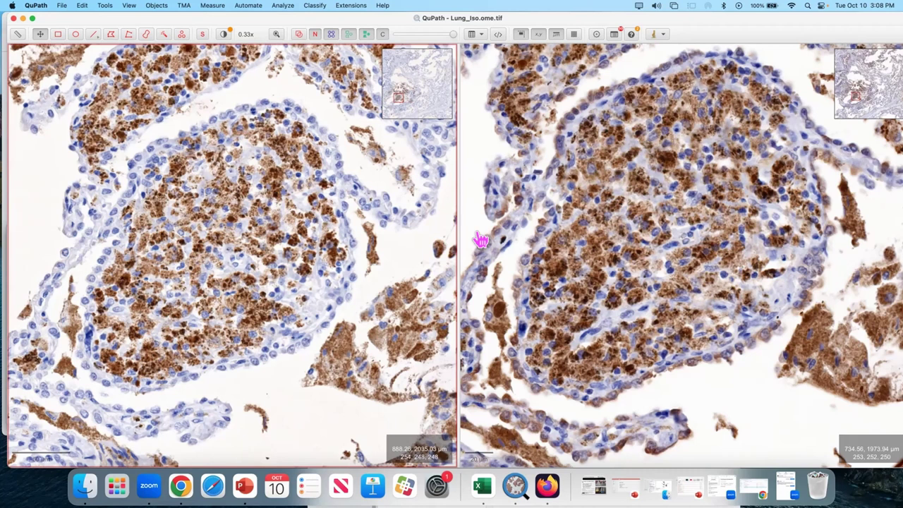
{"action": "scroll", "coordinate": [607, 217], "scroll_direction": "down", "scroll_amount": 3}
{"action": "left_click_drag", "start_coordinate": [605, 238], "coordinate": [644, 232]}
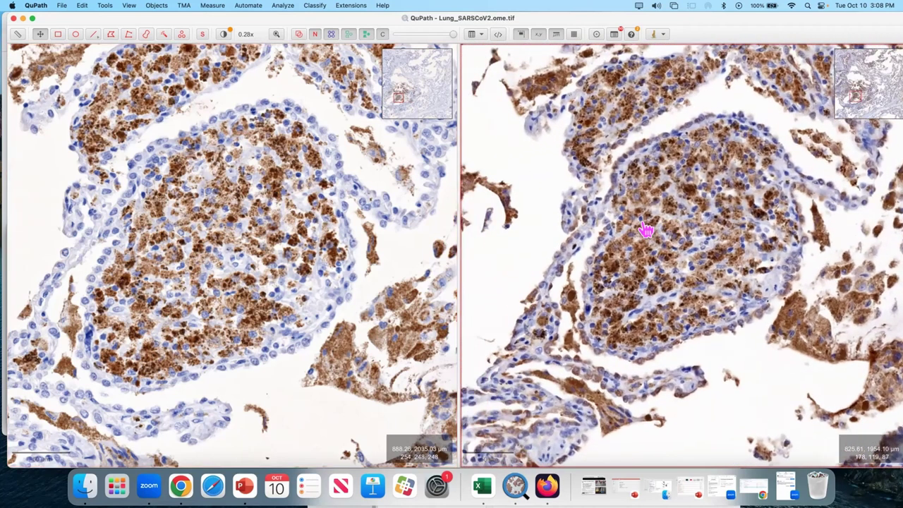
- Draw a rectangle annotation around the nodule in both the left and right viewers
{"action": "left_click", "coordinate": [362, 242]}
{"action": "scroll", "coordinate": [353, 241], "scroll_direction": "down", "scroll_amount": 5}
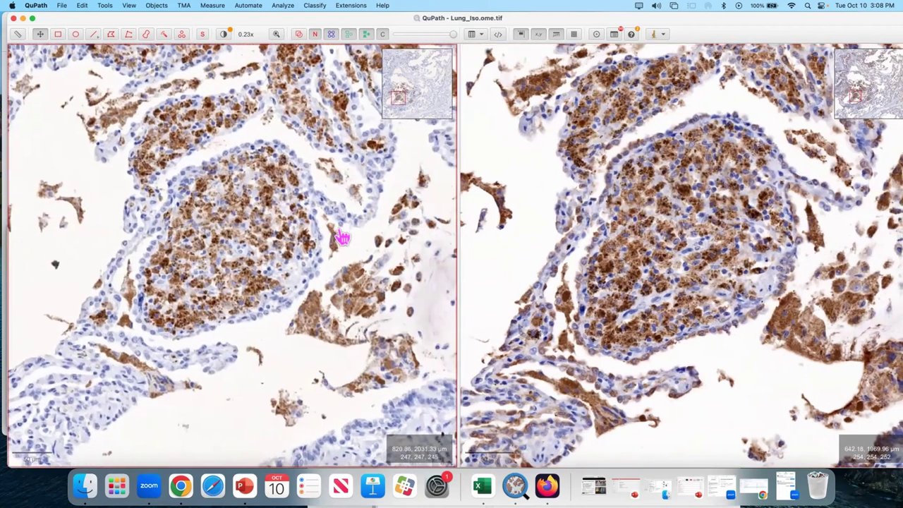
{"action": "left_click", "coordinate": [58, 34]}
{"action": "mouse_move", "coordinate": [73, 115]}
{"action": "left_mouse_down"}
{"action": "mouse_move", "coordinate": [167, 186]}
{"action": "mouse_move", "coordinate": [378, 404]}
{"action": "left_mouse_up"}
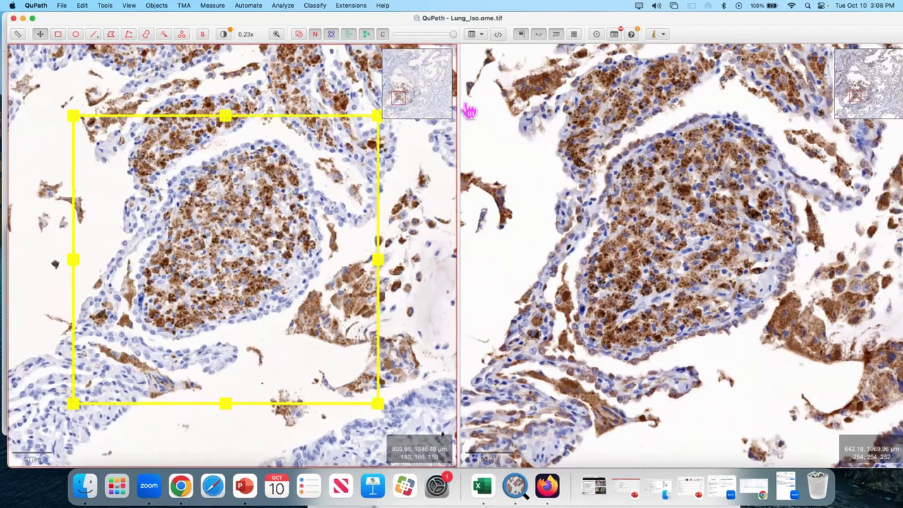
{"action": "left_click", "coordinate": [58, 34]}
{"action": "left_click_drag", "start_coordinate": [505, 98], "coordinate": [830, 412]}
- Run cell detection (Hematoxylin OD, 0.5 µm pixels, 5 µm expansion) in both rectangles, showing cells as outlines
{"action": "left_click", "coordinate": [305, 5]}
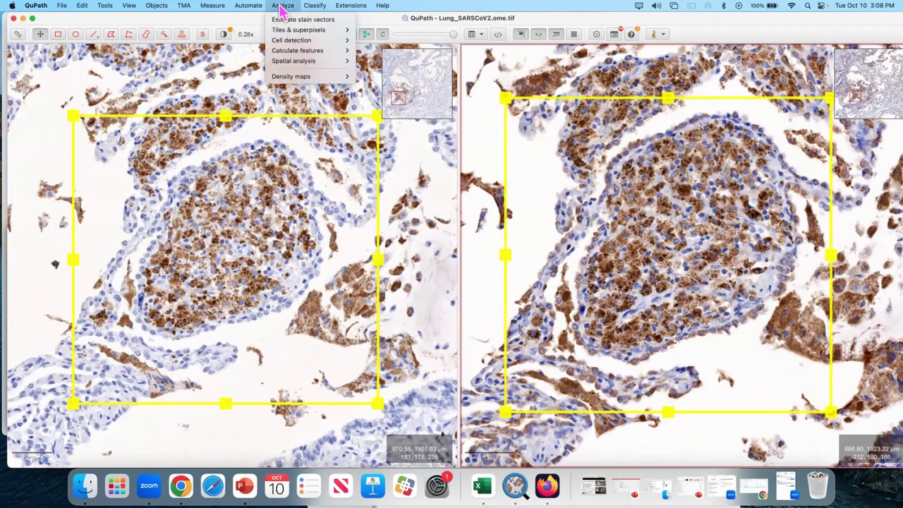
{"action": "mouse_move", "coordinate": [336, 57]}
{"action": "mouse_move", "coordinate": [304, 40]}
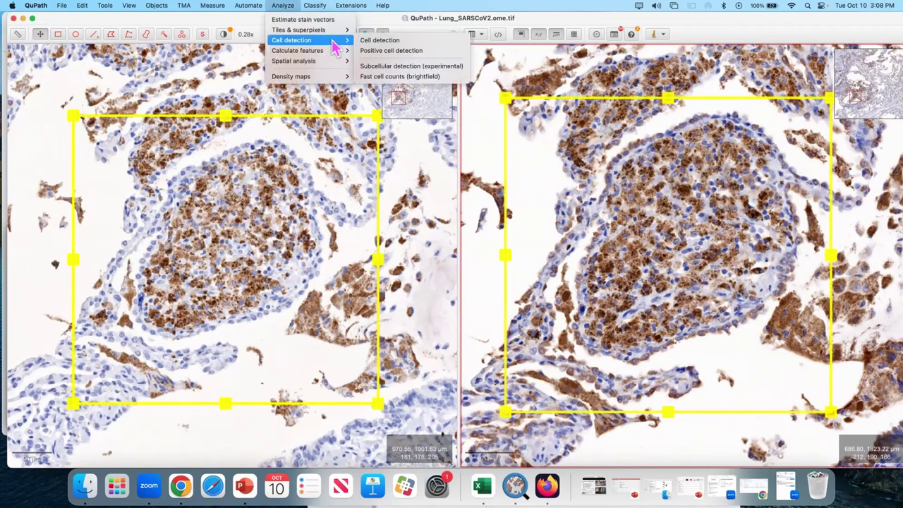
{"action": "left_click", "coordinate": [384, 53]}
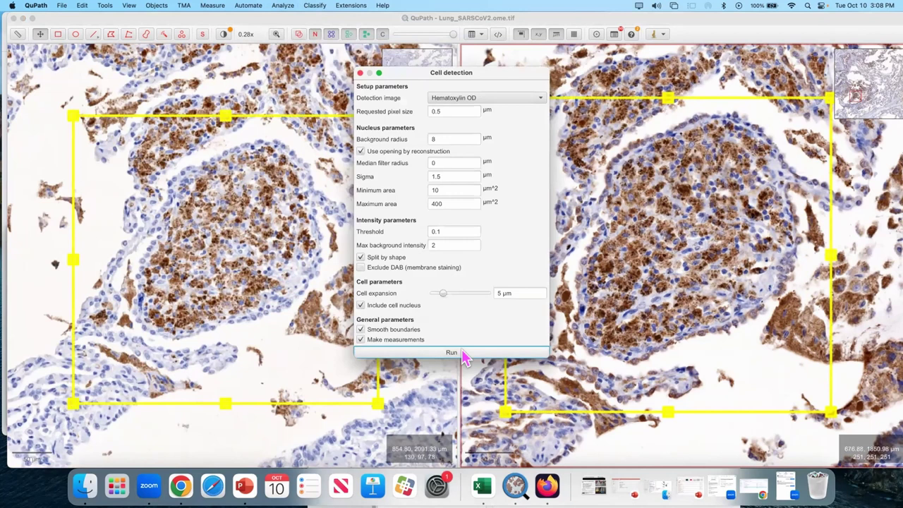
{"action": "left_click", "coordinate": [462, 353]}
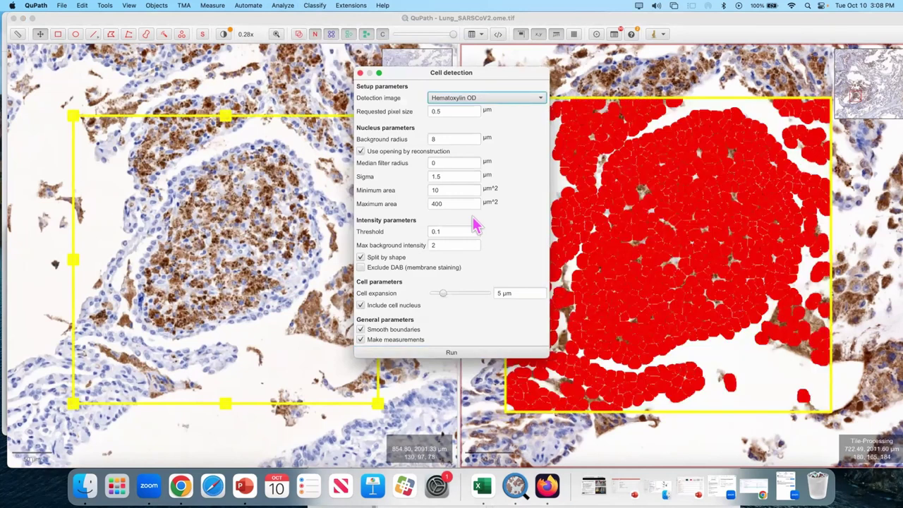
{"action": "left_click", "coordinate": [233, 162]}
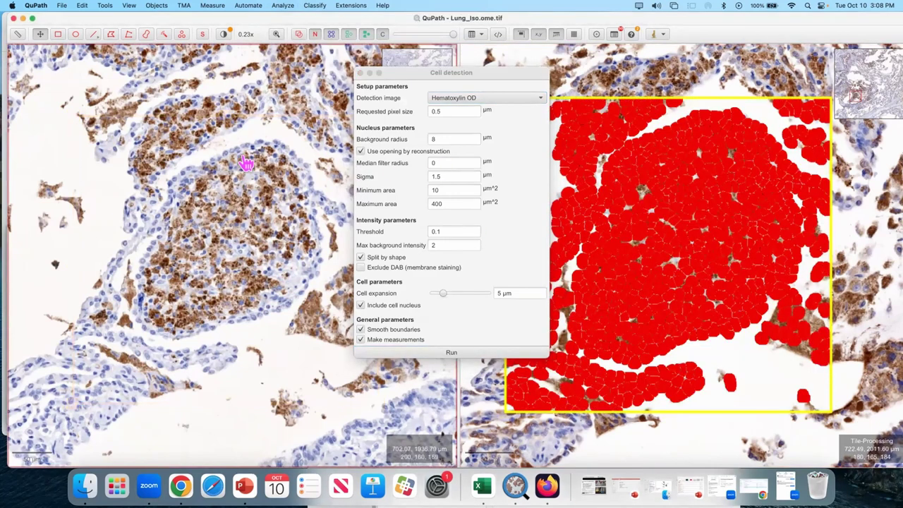
{"action": "left_click", "coordinate": [450, 353]}
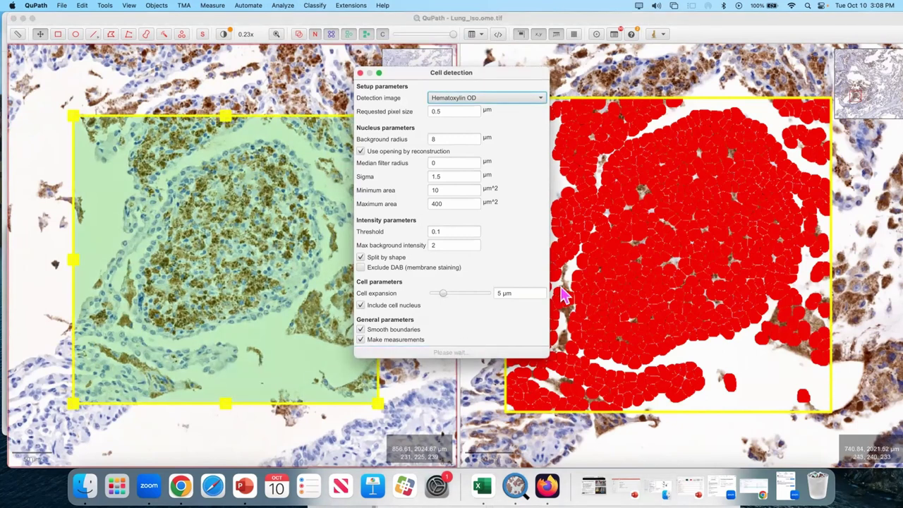
{"action": "left_click", "coordinate": [360, 73]}
{"action": "left_click", "coordinate": [364, 33]}
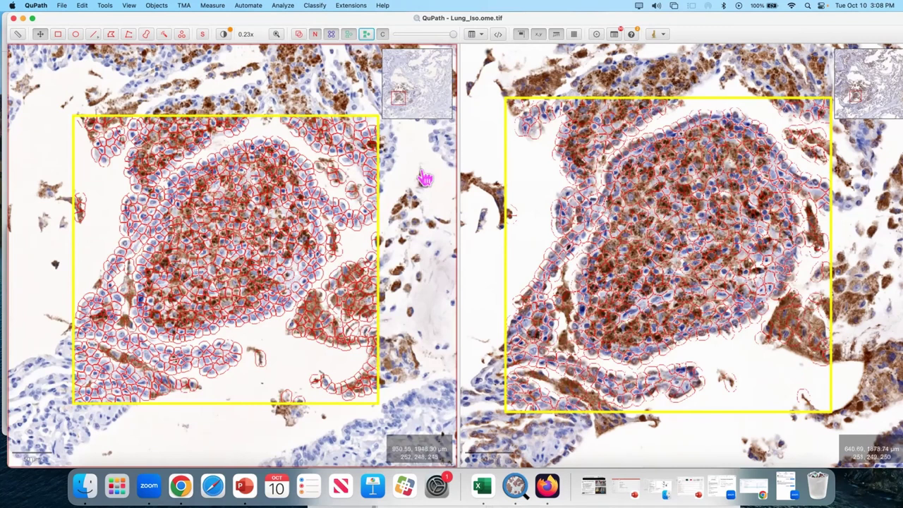
- Select all detected cells in the left image with Select detections > Select cells
{"action": "left_click", "coordinate": [282, 7]}
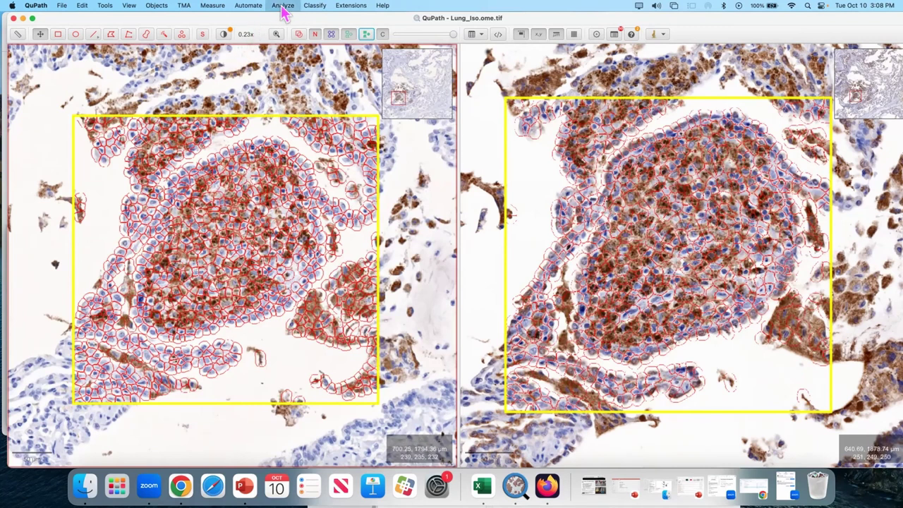
{"action": "mouse_move", "coordinate": [302, 50]}
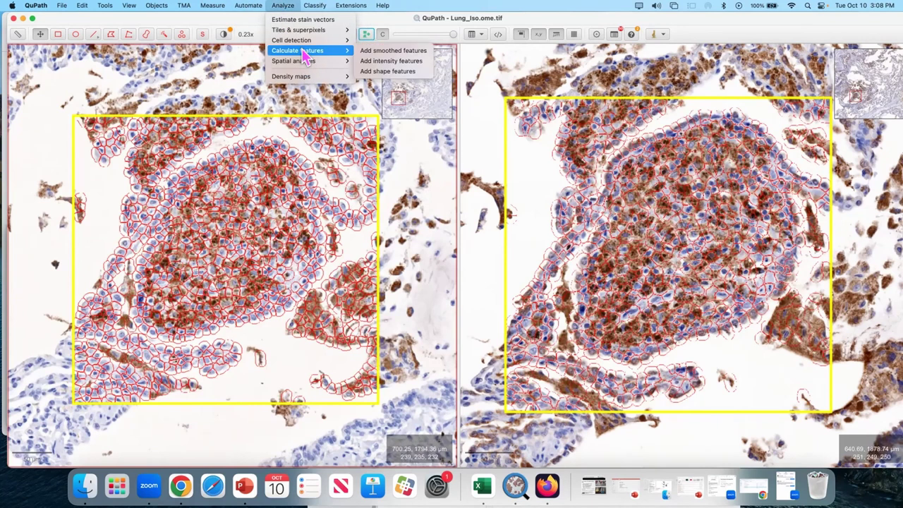
{"action": "left_click", "coordinate": [400, 63]}
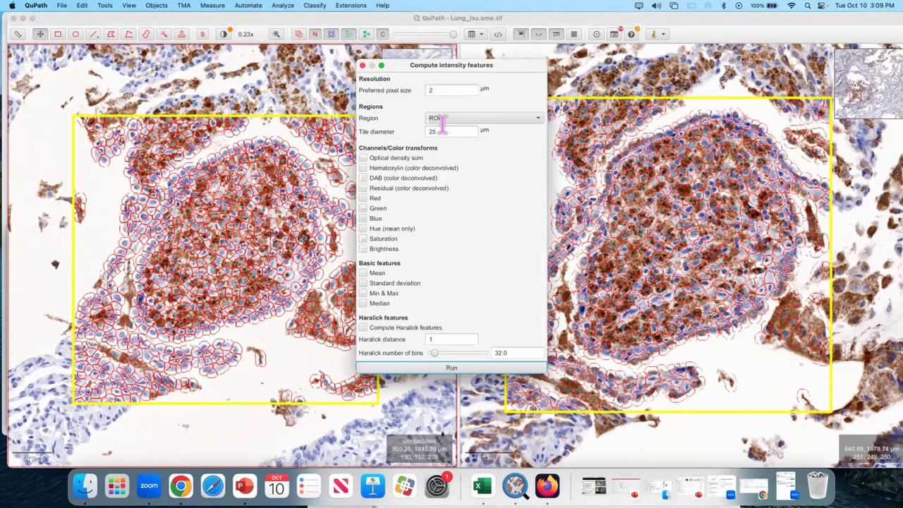
{"action": "left_click", "coordinate": [362, 65]}
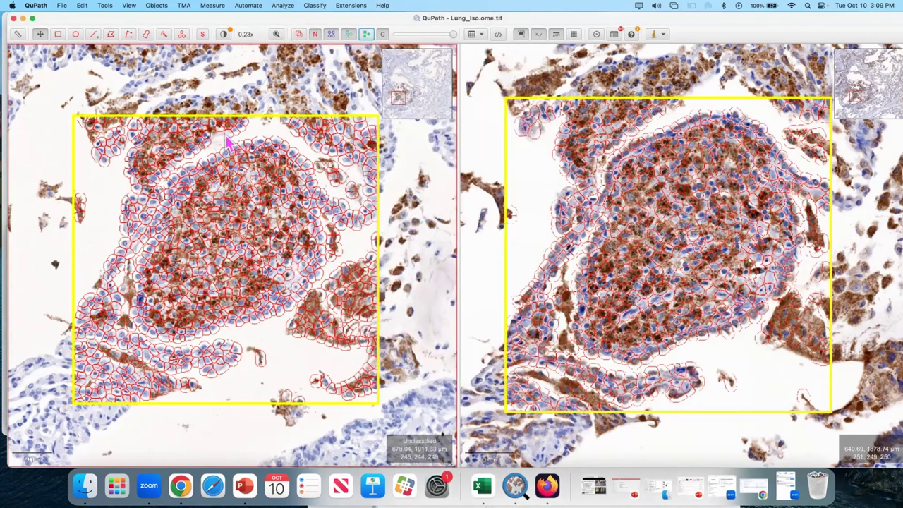
{"action": "left_click", "coordinate": [157, 5]}
{"action": "mouse_move", "coordinate": [212, 31]}
{"action": "mouse_move", "coordinate": [306, 65]}
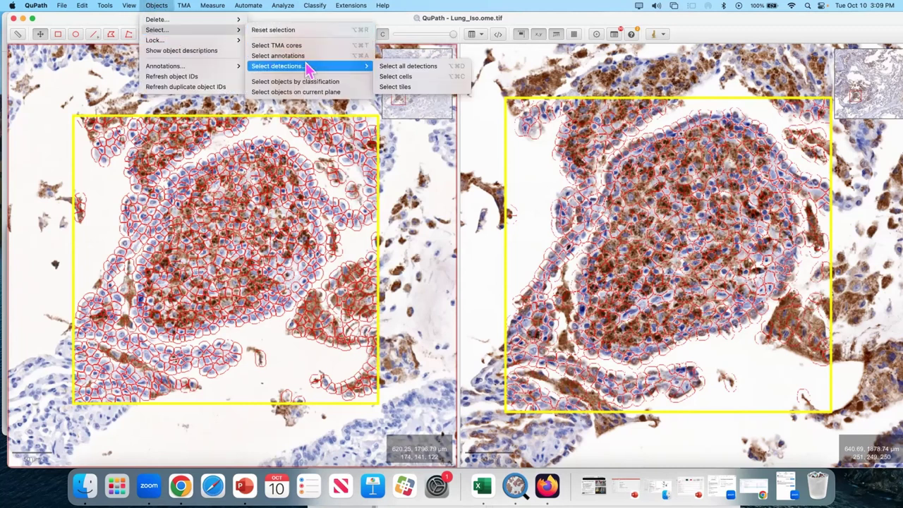
{"action": "left_click", "coordinate": [410, 77]}
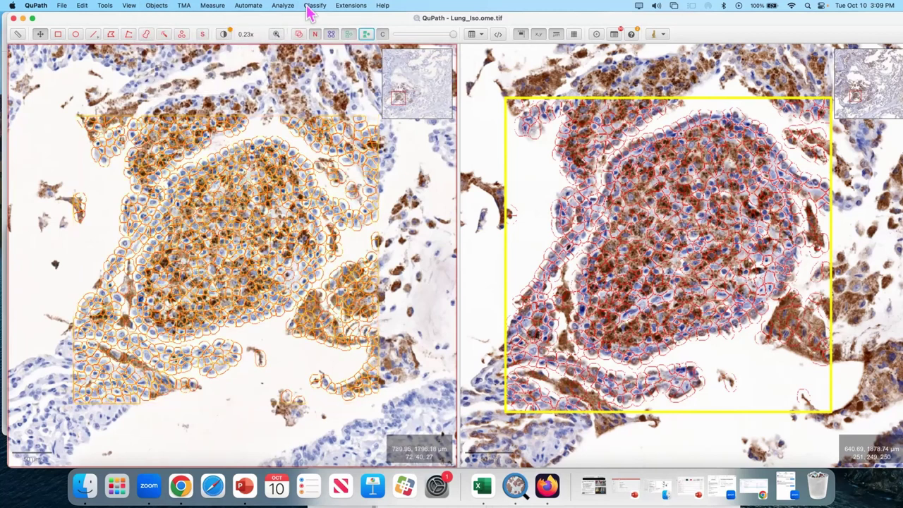
- Open the Add intensity features dialog from Calculate features
{"action": "left_click", "coordinate": [282, 6]}
{"action": "mouse_move", "coordinate": [298, 41]}
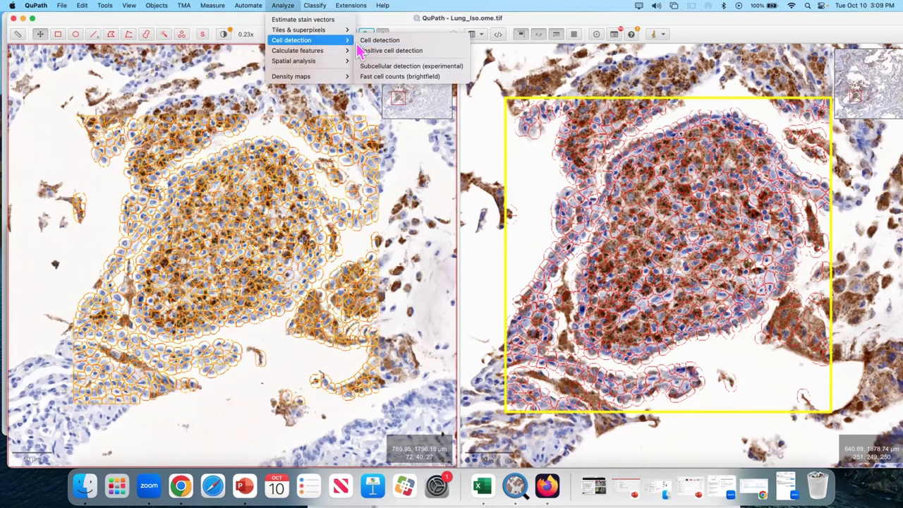
{"action": "mouse_move", "coordinate": [332, 51]}
{"action": "left_click", "coordinate": [403, 62]}
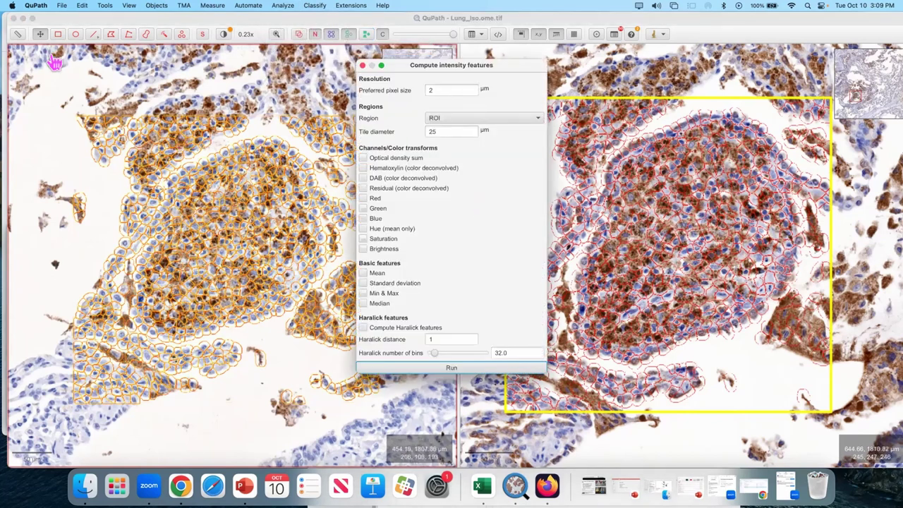
- Show the analysis pane with the Image tab listing the 0.1367 µm pixel width
{"action": "left_click", "coordinate": [129, 6]}
{"action": "left_click", "coordinate": [128, 20]}
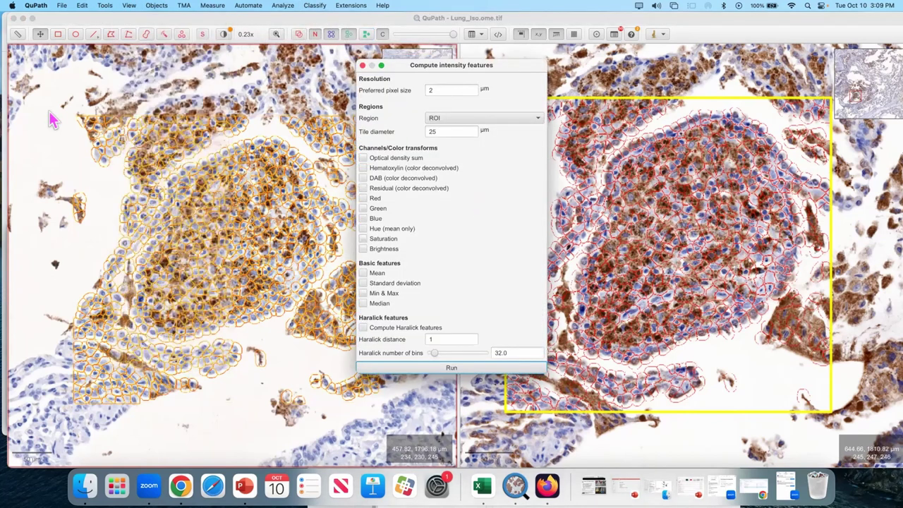
{"action": "left_click", "coordinate": [45, 54]}
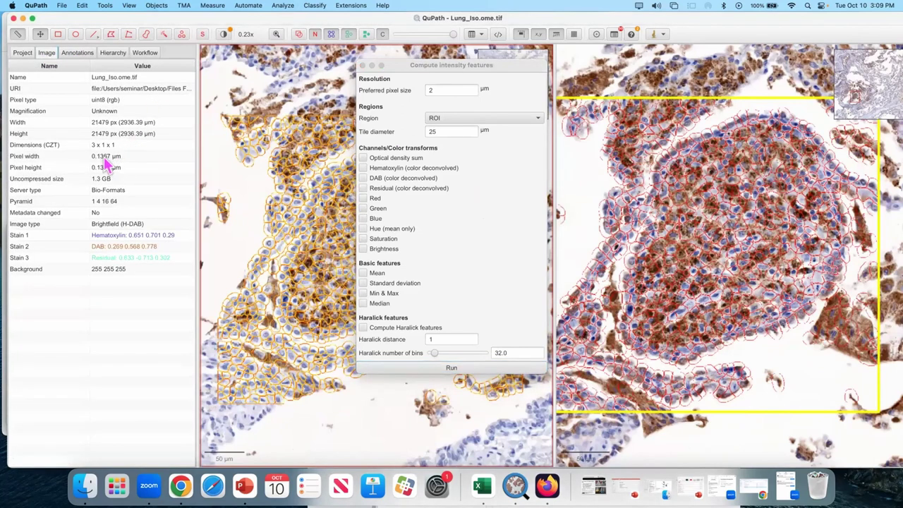
- Set pixel size to 0.136 µm and enable Hematoxylin, DAB and Haralick features (distance 1, 32 bins)
{"action": "left_click", "coordinate": [429, 90]}
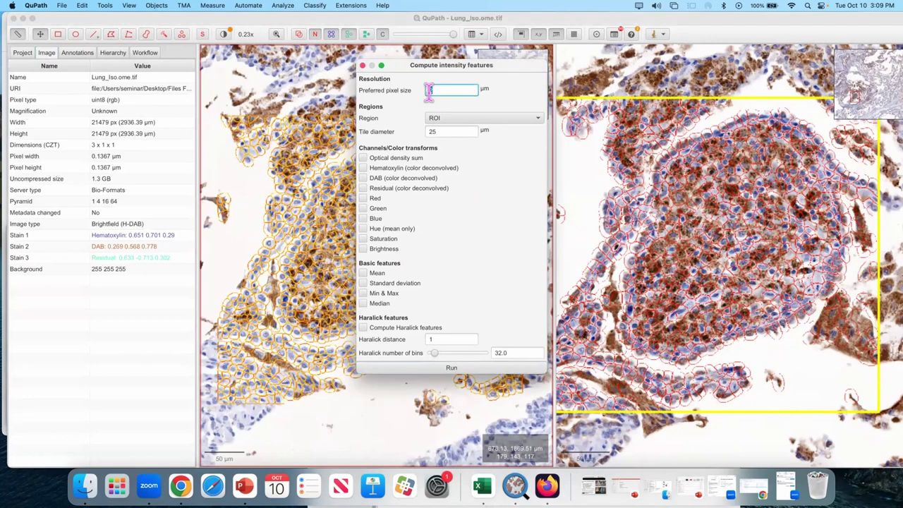
{"action": "type", "text": "0.136"}
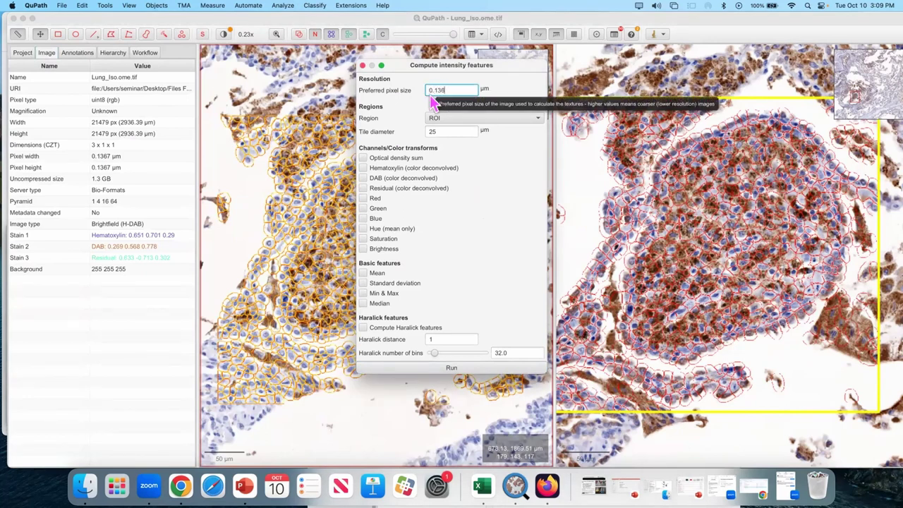
{"action": "left_click", "coordinate": [363, 169]}
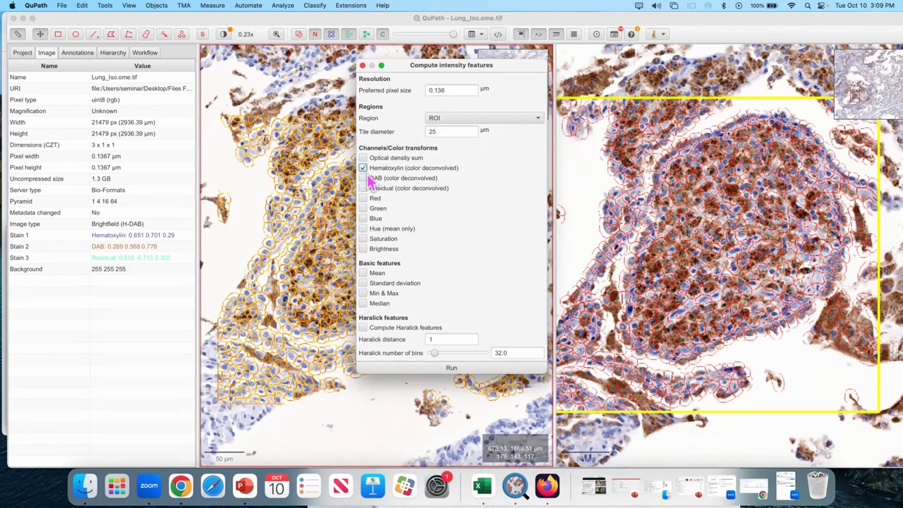
{"action": "left_click", "coordinate": [363, 328]}
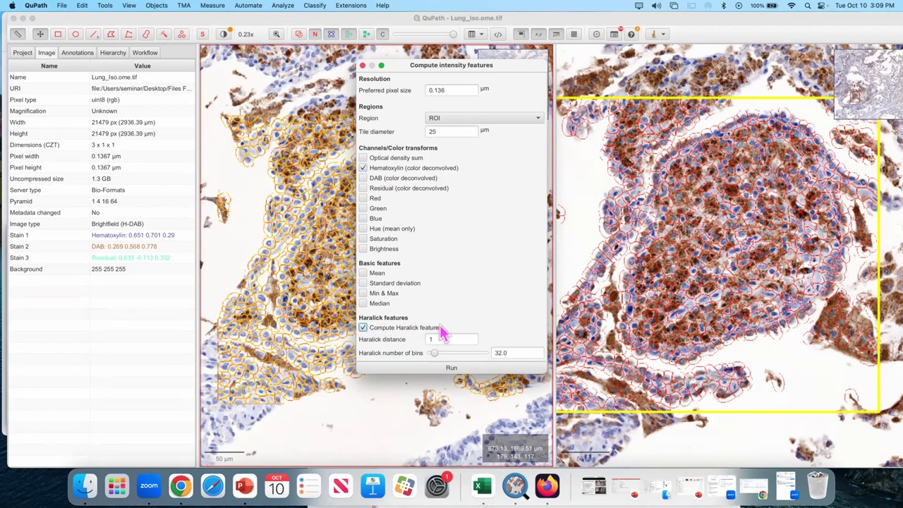
{"action": "left_click", "coordinate": [363, 178]}
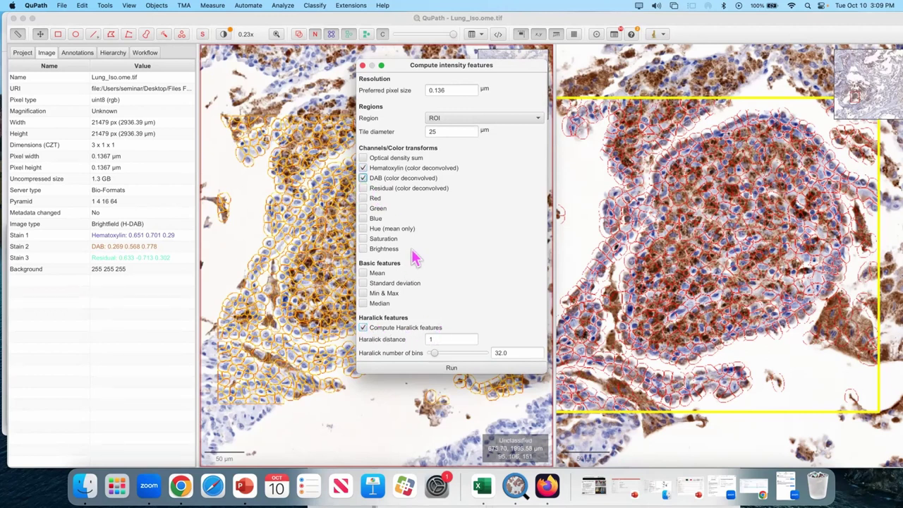
- Compute intensity features for the selected cells in Lung_Iso.ome.tif, then move the dialog aside
{"action": "left_click", "coordinate": [453, 369]}
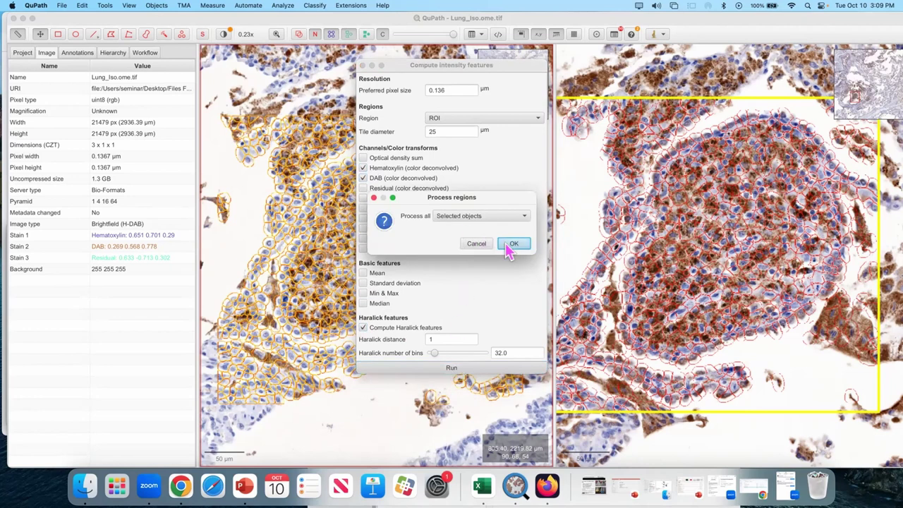
{"action": "left_click", "coordinate": [514, 242]}
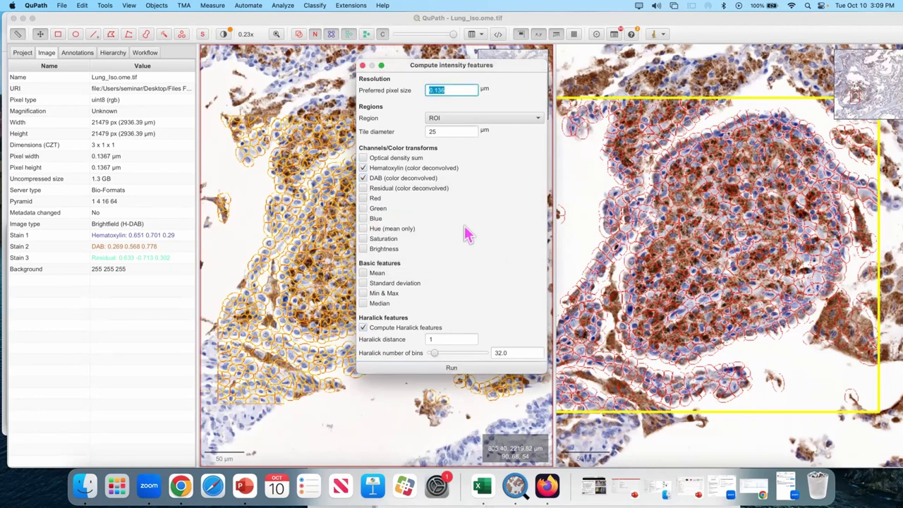
{"action": "left_click_drag", "start_coordinate": [438, 66], "coordinate": [330, 302]}
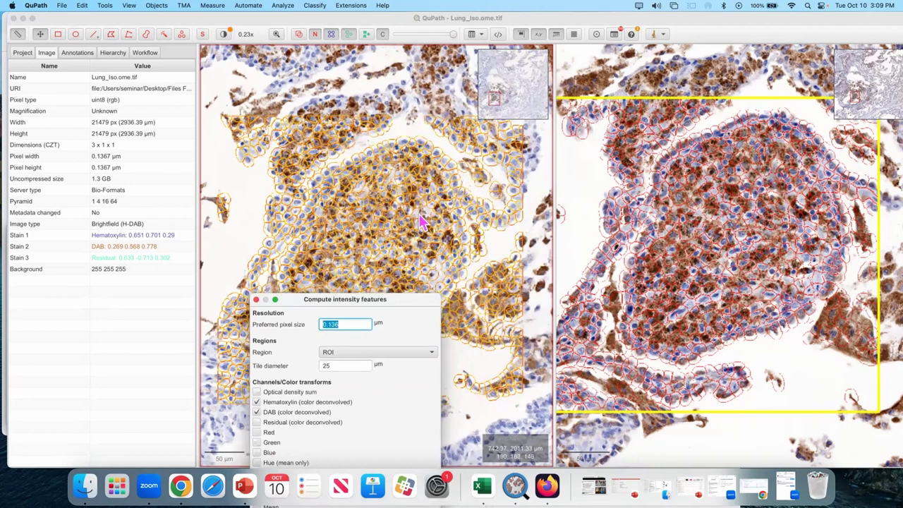
- Select all cells in Lung_SARSCoV2.ome.tif and compute their intensity features
{"action": "left_click", "coordinate": [712, 121]}
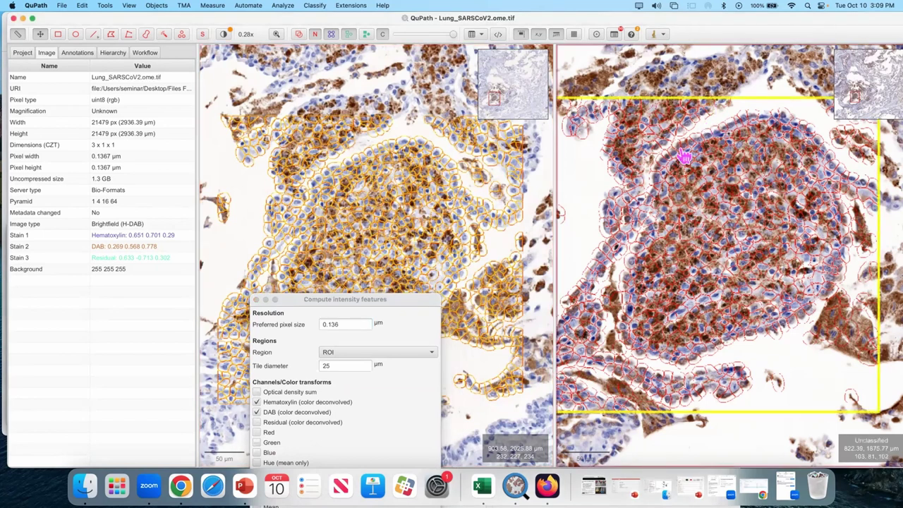
{"action": "left_click", "coordinate": [157, 5]}
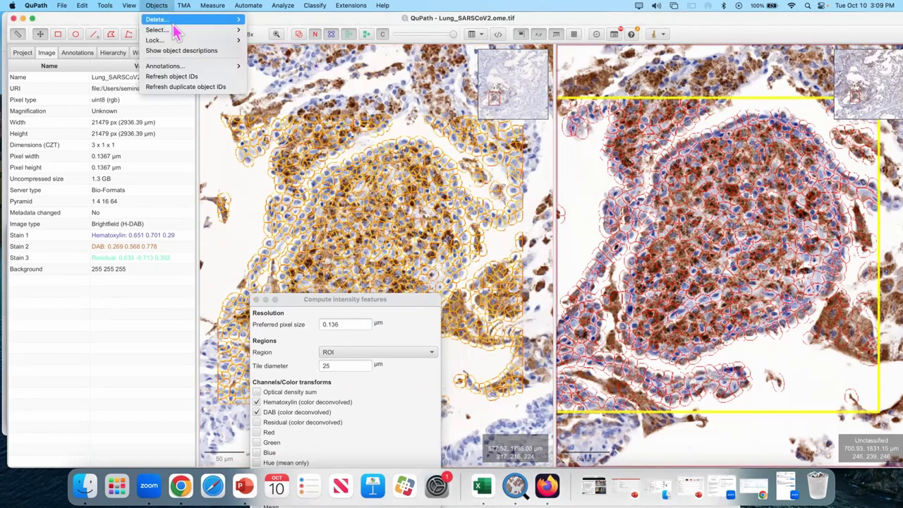
{"action": "mouse_move", "coordinate": [185, 30]}
{"action": "mouse_move", "coordinate": [313, 67]}
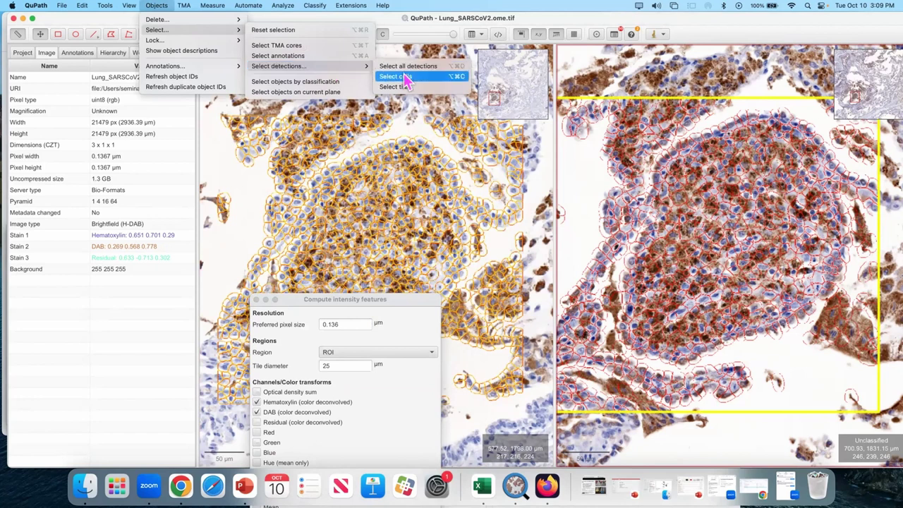
{"action": "left_click", "coordinate": [407, 80]}
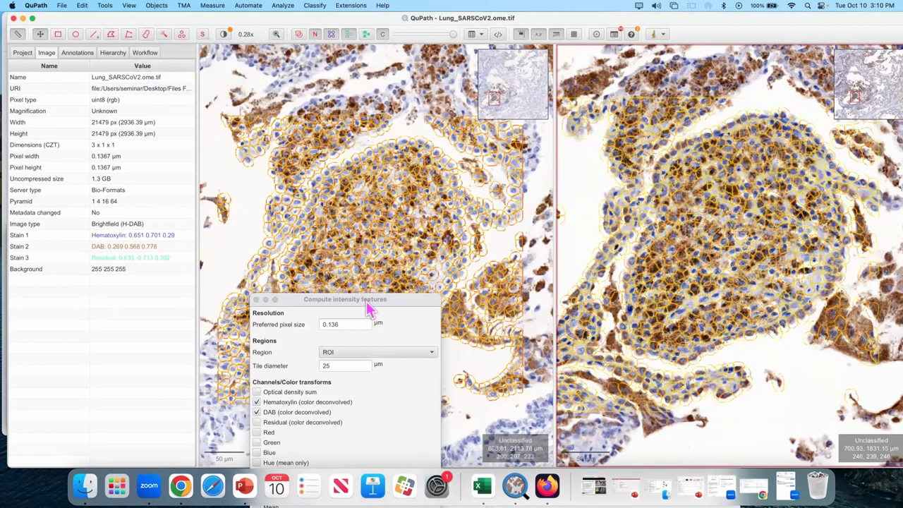
{"action": "left_click_drag", "start_coordinate": [368, 301], "coordinate": [373, 91]}
{"action": "left_click", "coordinate": [351, 385]}
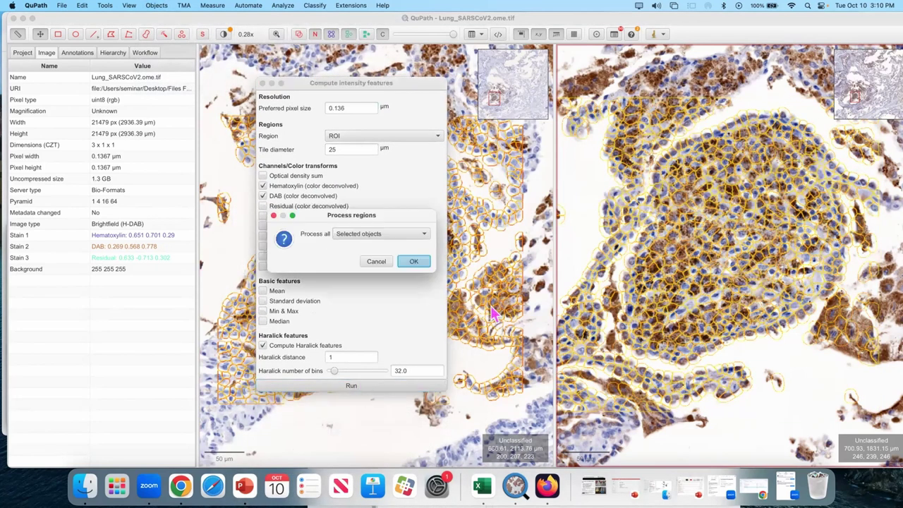
{"action": "left_click", "coordinate": [414, 262]}
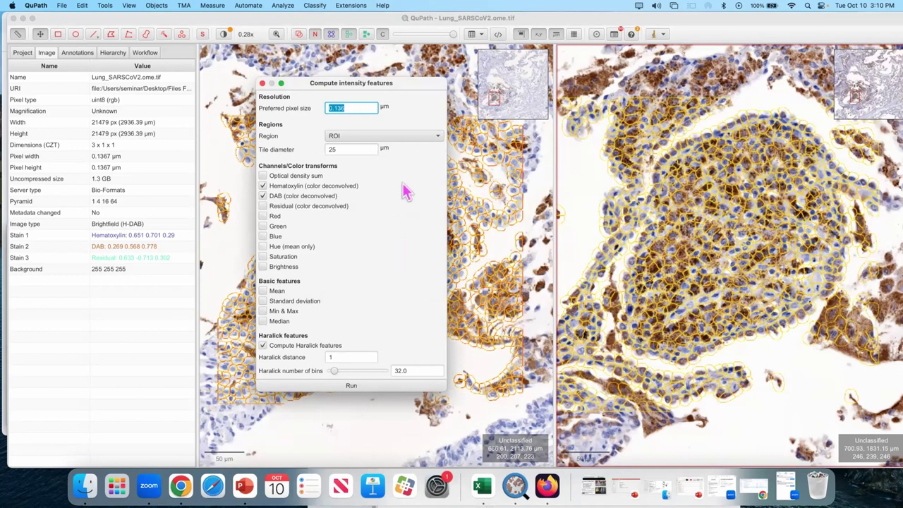
- Close the intensity features dialog and view the Workflow command history for Lung_Iso.ome.tif
{"action": "left_click", "coordinate": [262, 84]}
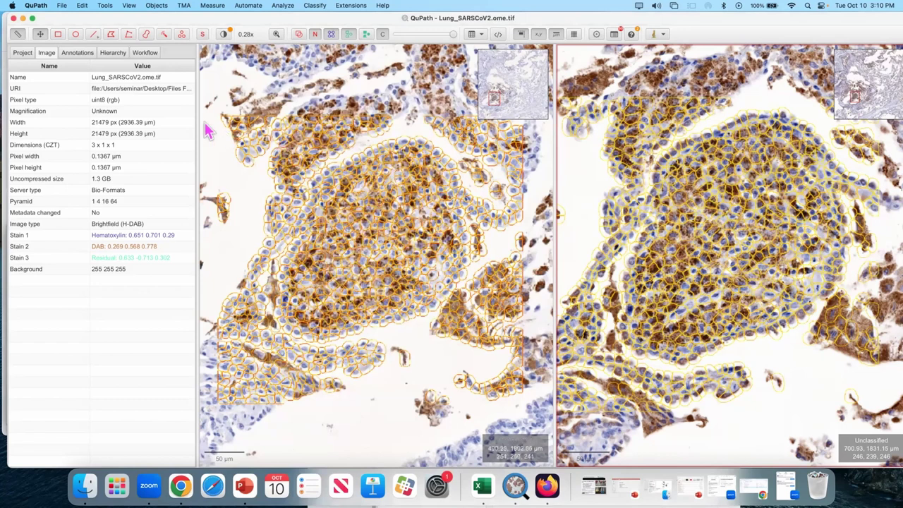
{"action": "left_click", "coordinate": [144, 53]}
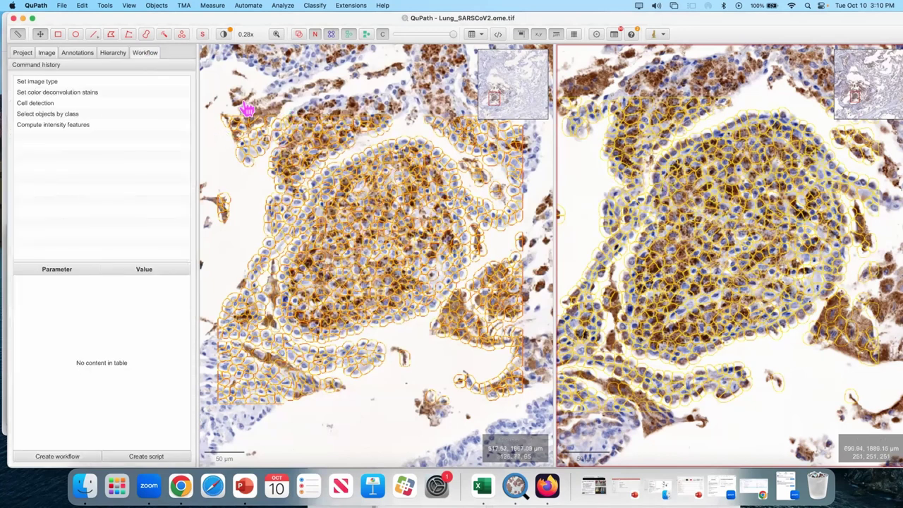
{"action": "left_click", "coordinate": [351, 157]}
{"action": "left_click", "coordinate": [451, 220]}
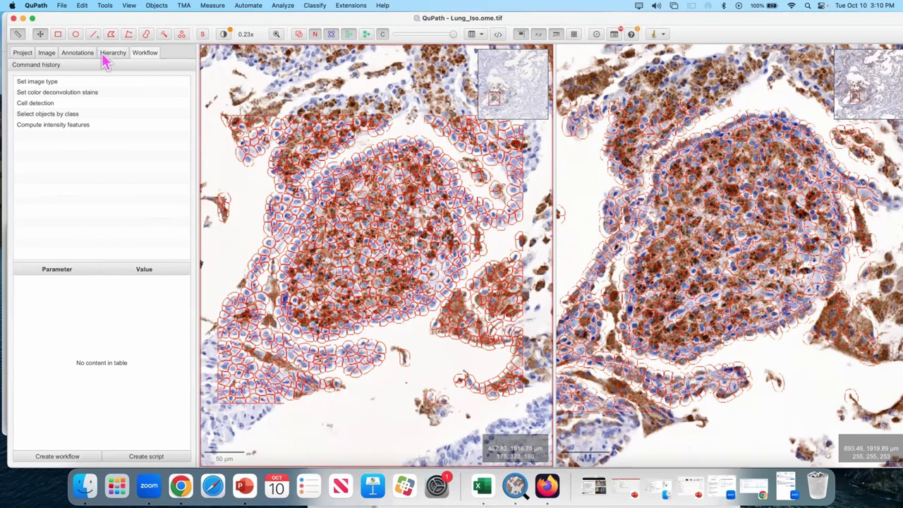
- Reset the class list to the default classes in the Annotations tab
{"action": "left_click", "coordinate": [78, 53]}
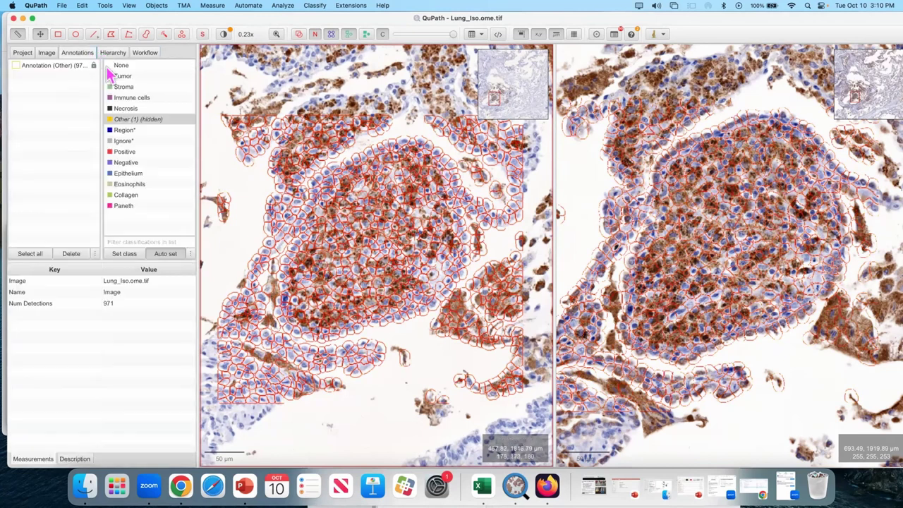
{"action": "right_click", "coordinate": [136, 227]}
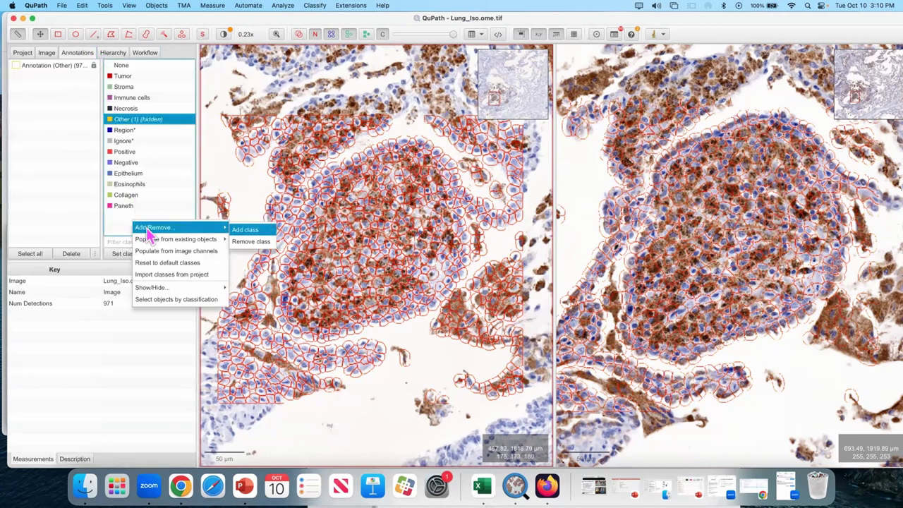
{"action": "left_click", "coordinate": [189, 262]}
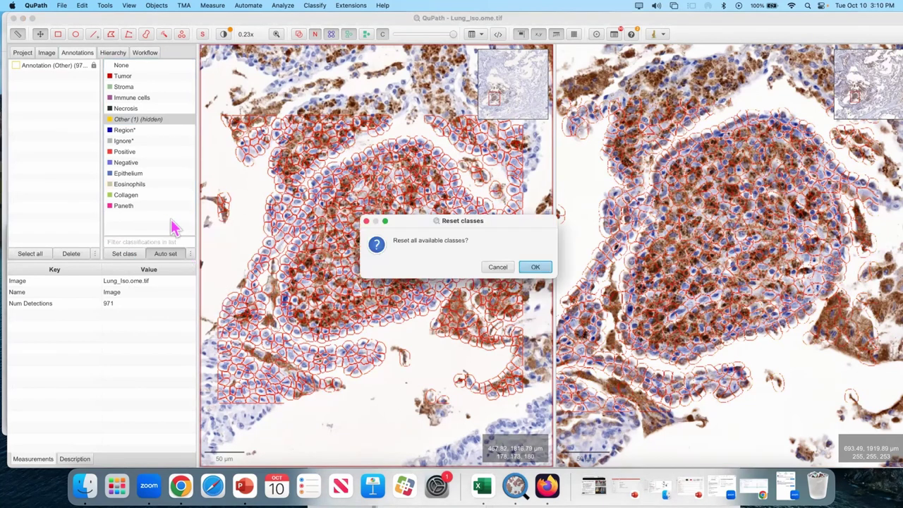
{"action": "left_click", "coordinate": [534, 268]}
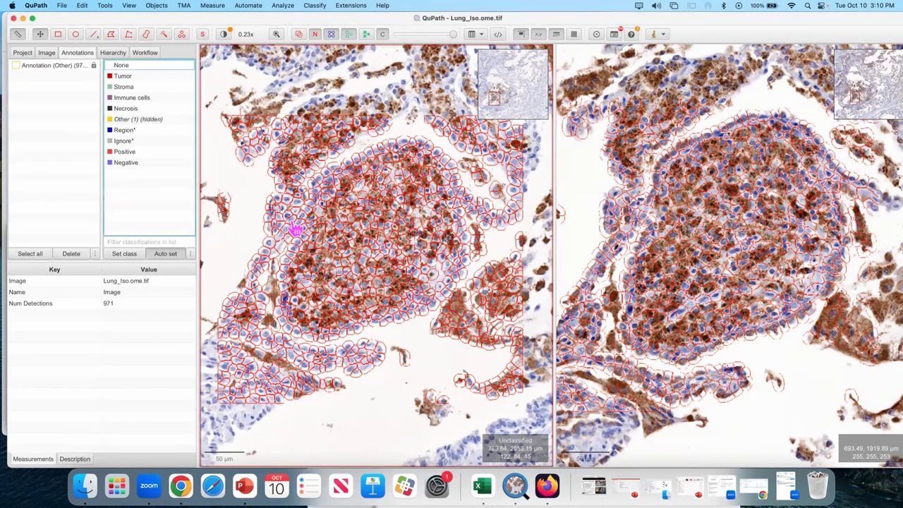
{"action": "left_click", "coordinate": [168, 254]}
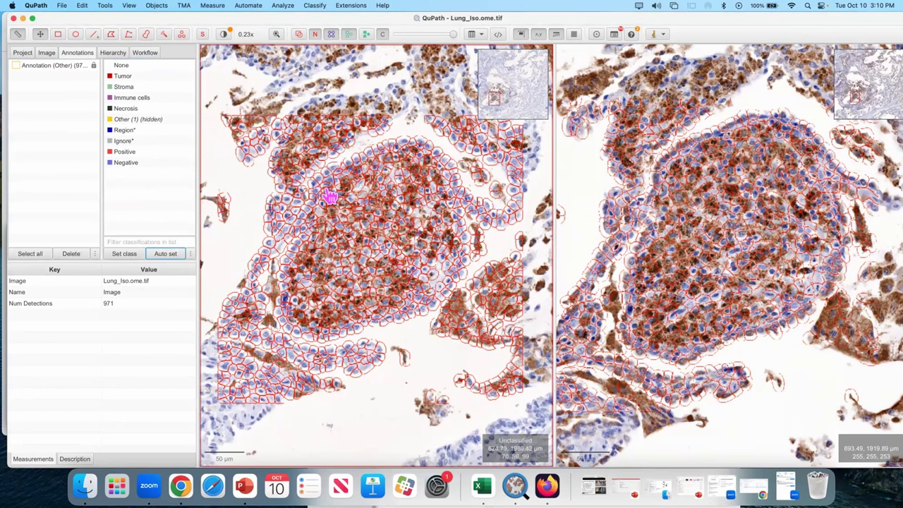
- Set both rectangle annotations, in Lung_Iso and Lung_SARSCoV2, to no class
{"action": "left_click_drag", "start_coordinate": [303, 187], "coordinate": [306, 182]}
{"action": "left_click", "coordinate": [54, 68]}
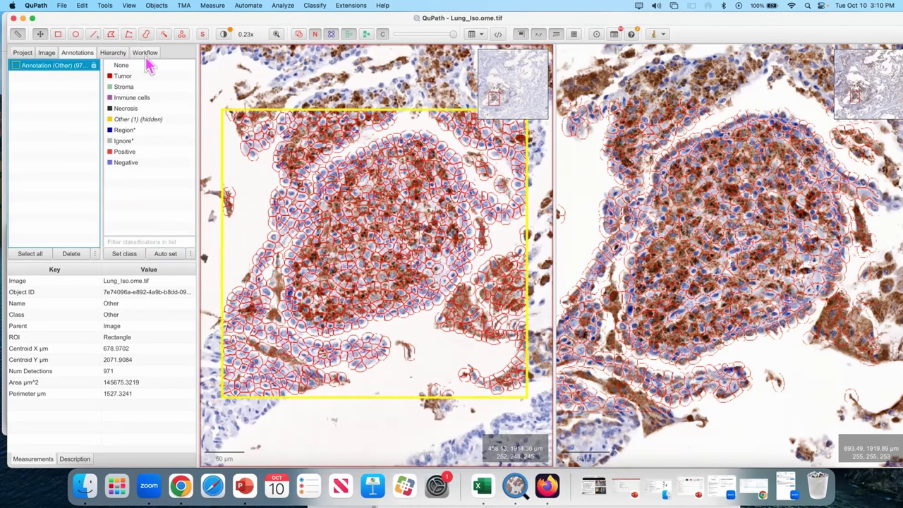
{"action": "left_click", "coordinate": [122, 65]}
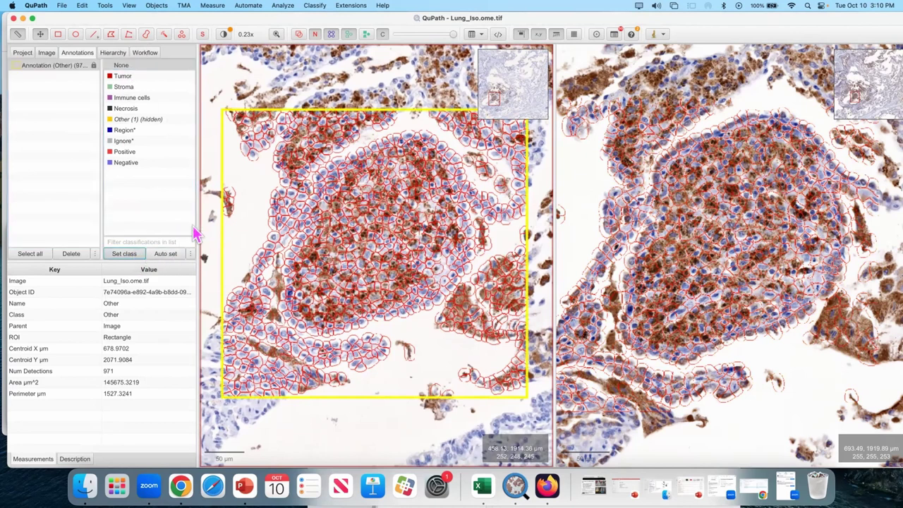
{"action": "left_click", "coordinate": [127, 254]}
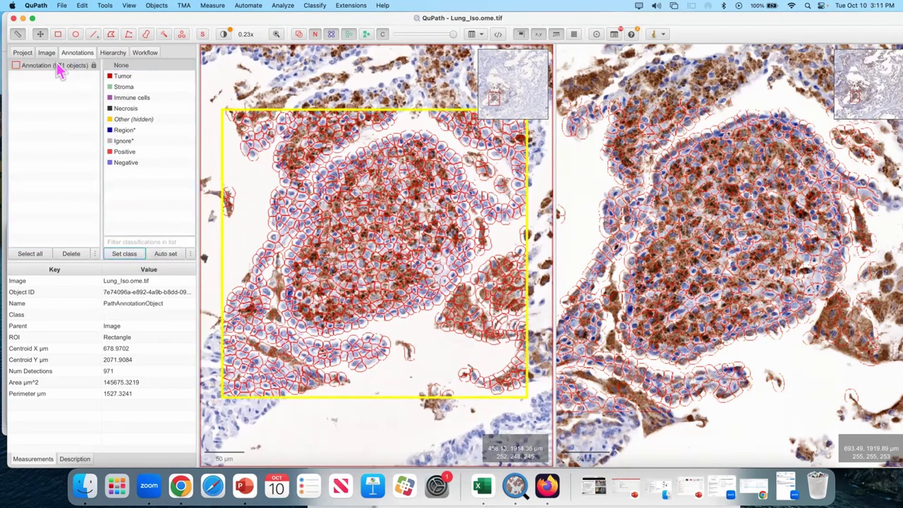
{"action": "left_click", "coordinate": [575, 164]}
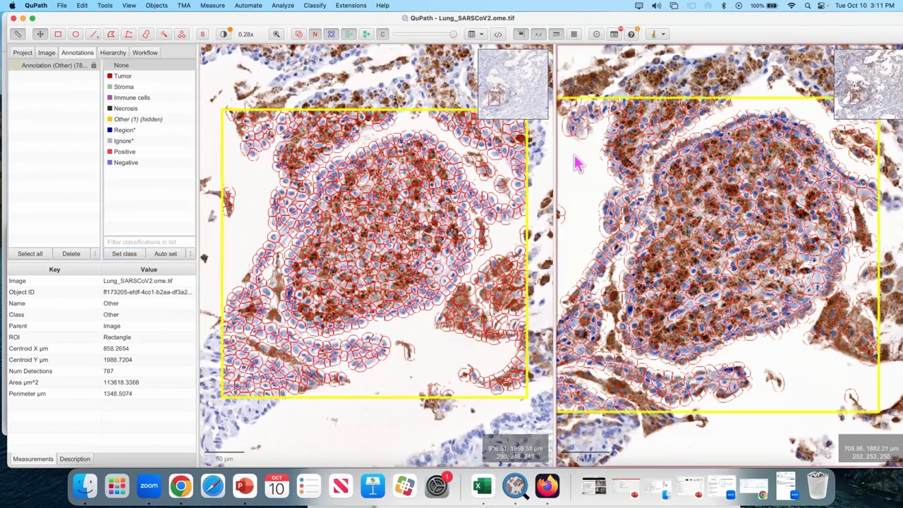
{"action": "left_click", "coordinate": [123, 66]}
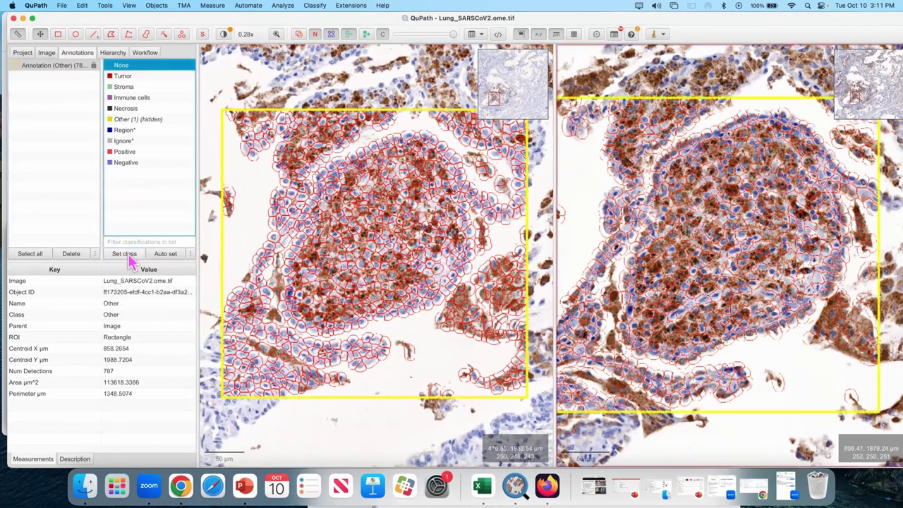
{"action": "left_click", "coordinate": [124, 253]}
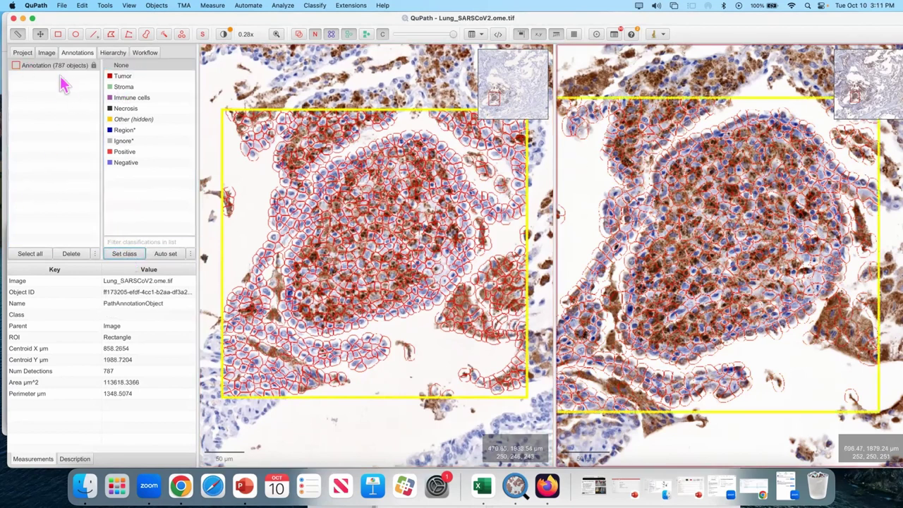
- Make the hidden Other class visible again and open the class list options
{"action": "left_click", "coordinate": [147, 123]}
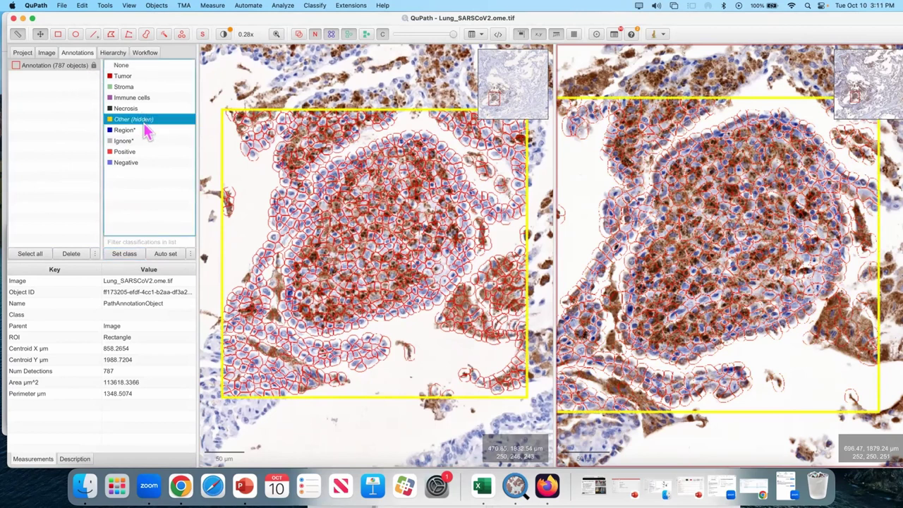
{"action": "key", "text": "space"}
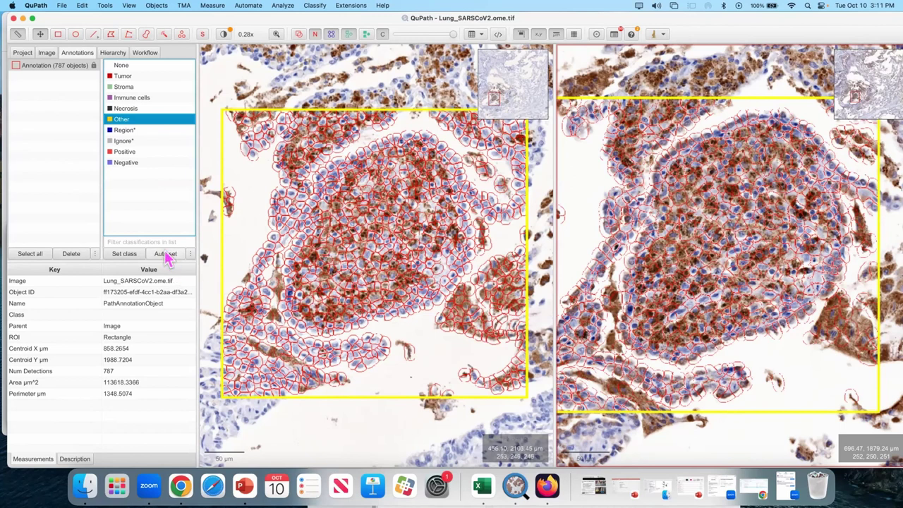
{"action": "right_click", "coordinate": [154, 221]}
- Add two new classes named False and True to the class list
{"action": "mouse_move", "coordinate": [232, 224]}
{"action": "left_click", "coordinate": [271, 227]}
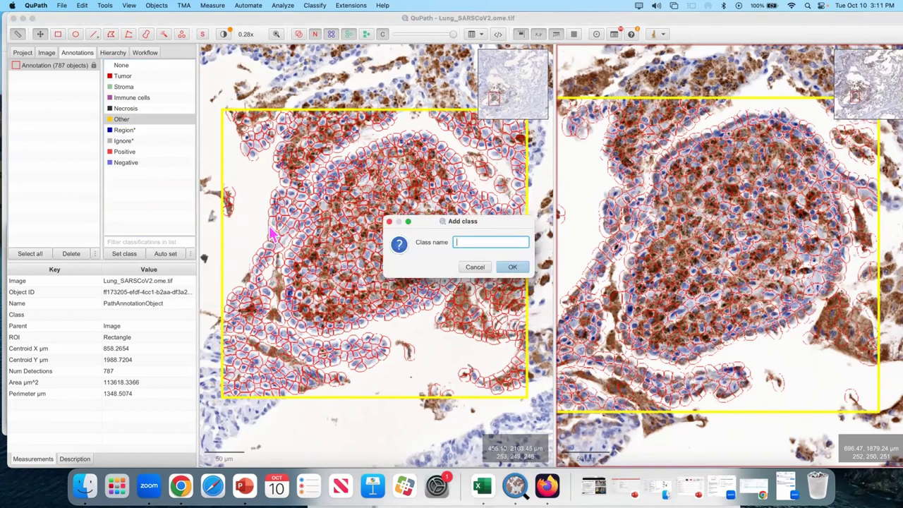
{"action": "left_click", "coordinate": [512, 266]}
{"action": "right_click", "coordinate": [159, 211]}
{"action": "mouse_move", "coordinate": [211, 213]}
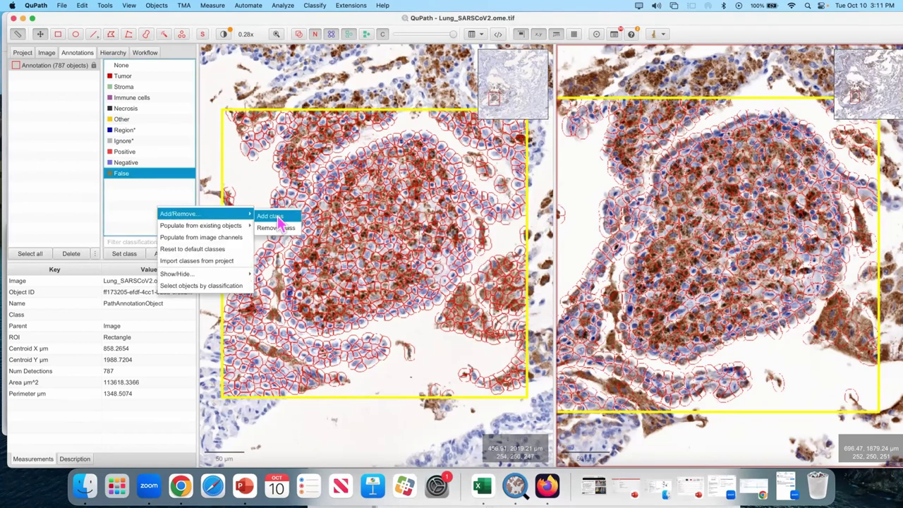
{"action": "left_click", "coordinate": [275, 217]}
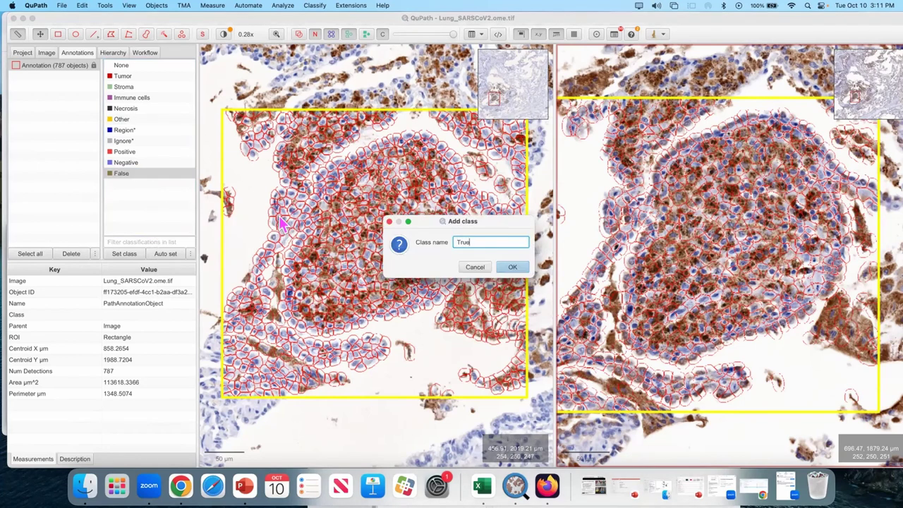
{"action": "type", "text": "True"}
{"action": "left_click", "coordinate": [512, 267]}
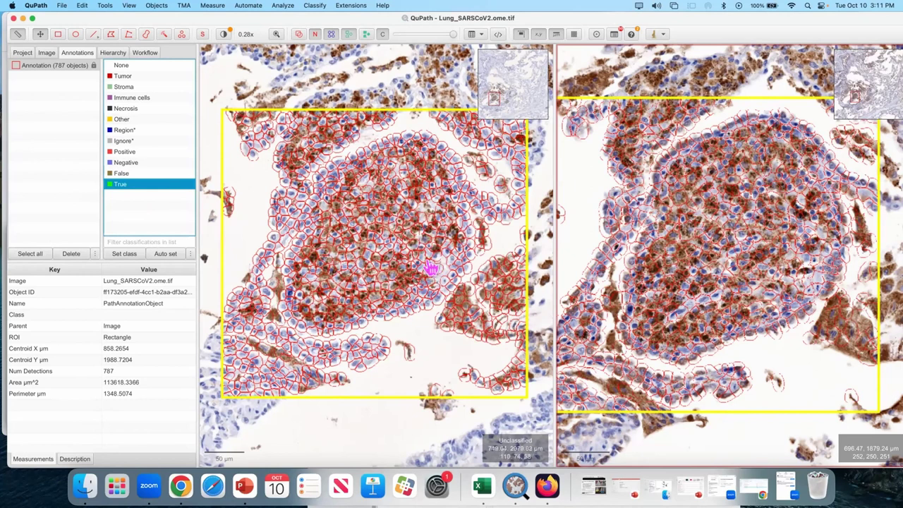
- Select the False class and zoom in on the left image
{"action": "left_click", "coordinate": [131, 175]}
{"action": "scroll", "coordinate": [359, 219], "scroll_direction": "up", "scroll_amount": 2}
{"action": "scroll", "coordinate": [358, 219], "scroll_direction": "up", "scroll_amount": 5}
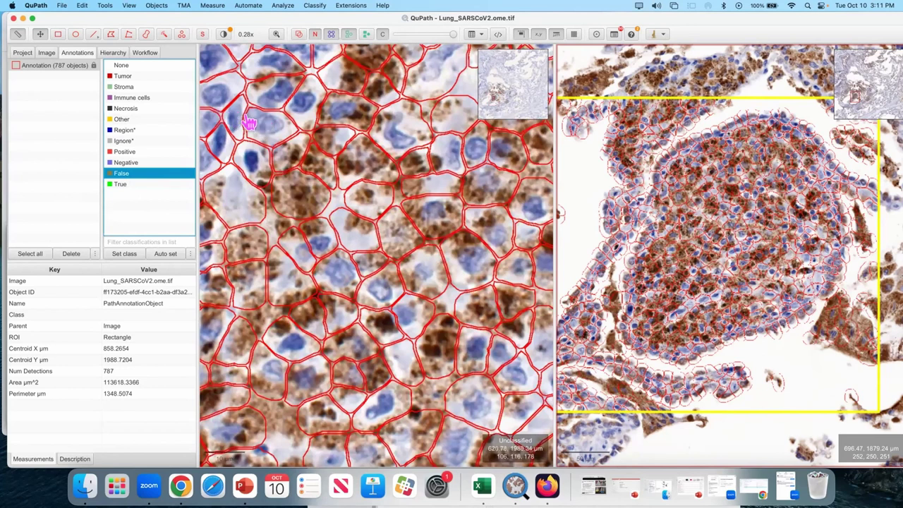
- Brush-paint two annotations on Lung_Iso, classifying the first as False
{"action": "left_click", "coordinate": [146, 34]}
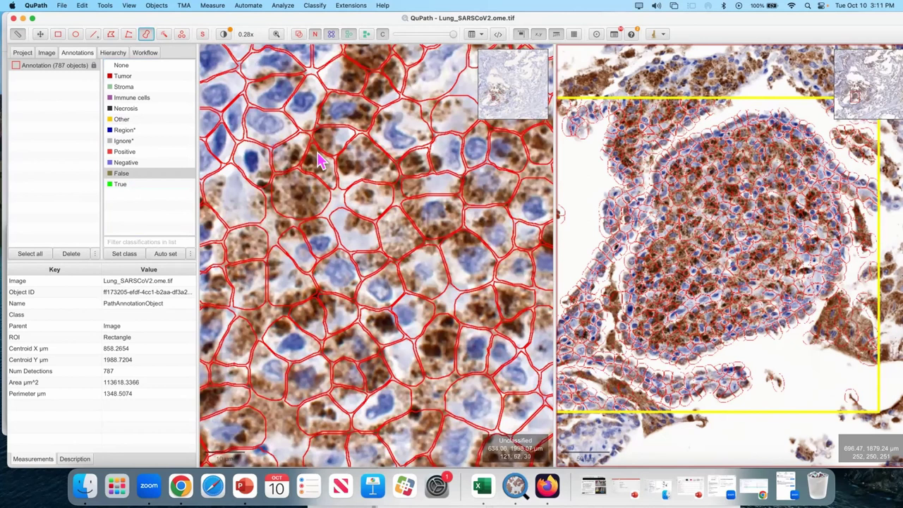
{"action": "mouse_move", "coordinate": [319, 159]}
{"action": "left_mouse_down"}
{"action": "mouse_move", "coordinate": [297, 164]}
{"action": "mouse_move", "coordinate": [290, 192]}
{"action": "mouse_move", "coordinate": [268, 218]}
{"action": "mouse_move", "coordinate": [255, 289]}
{"action": "mouse_move", "coordinate": [262, 305]}
{"action": "mouse_move", "coordinate": [314, 299]}
{"action": "mouse_move", "coordinate": [338, 314]}
{"action": "mouse_move", "coordinate": [354, 353]}
{"action": "mouse_move", "coordinate": [374, 361]}
{"action": "mouse_move", "coordinate": [424, 341]}
{"action": "mouse_move", "coordinate": [436, 319]}
{"action": "mouse_move", "coordinate": [502, 287]}
{"action": "mouse_move", "coordinate": [507, 255]}
{"action": "mouse_move", "coordinate": [507, 227]}
{"action": "mouse_move", "coordinate": [482, 215]}
{"action": "mouse_move", "coordinate": [425, 243]}
{"action": "mouse_move", "coordinate": [413, 226]}
{"action": "mouse_move", "coordinate": [405, 170]}
{"action": "mouse_move", "coordinate": [370, 175]}
{"action": "left_mouse_up"}
{"action": "left_click", "coordinate": [125, 253]}
{"action": "scroll", "coordinate": [360, 279], "scroll_direction": "down", "scroll_amount": 6}
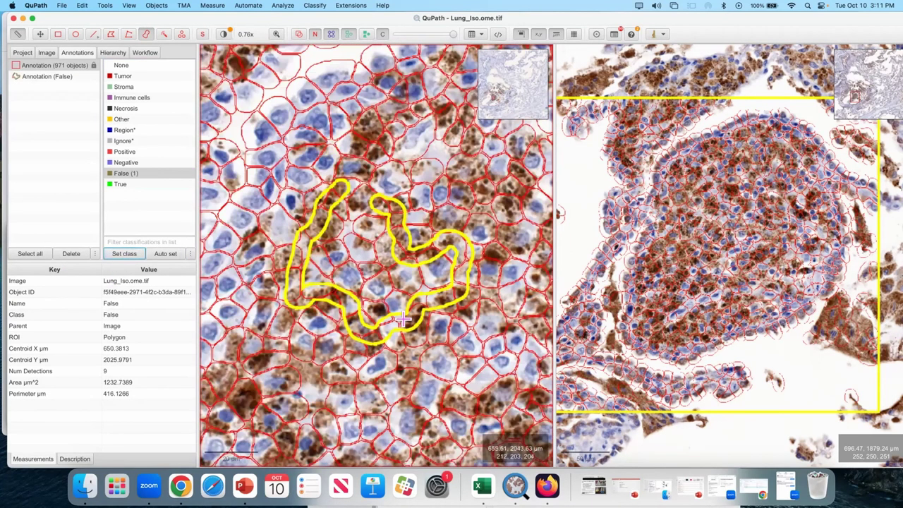
{"action": "scroll", "coordinate": [509, 370], "scroll_direction": "up", "scroll_amount": 5}
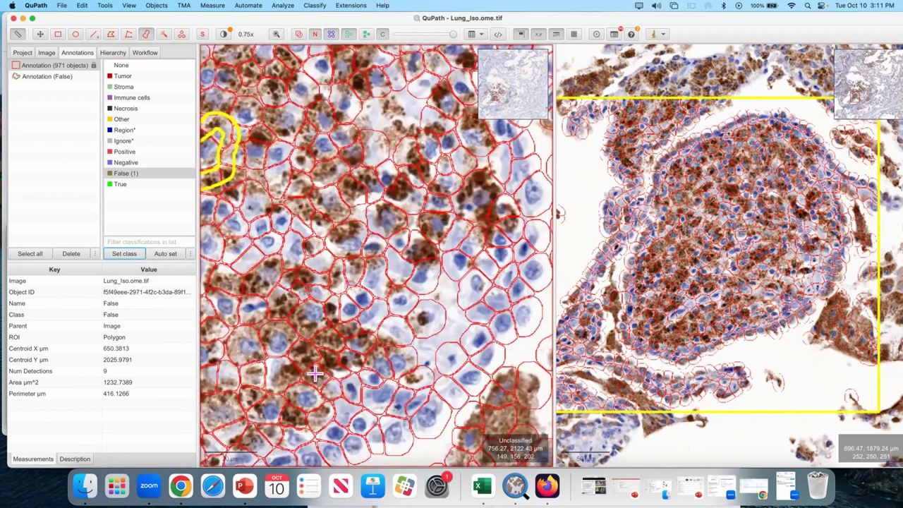
{"action": "left_click_drag", "start_coordinate": [350, 337], "coordinate": [288, 359]}
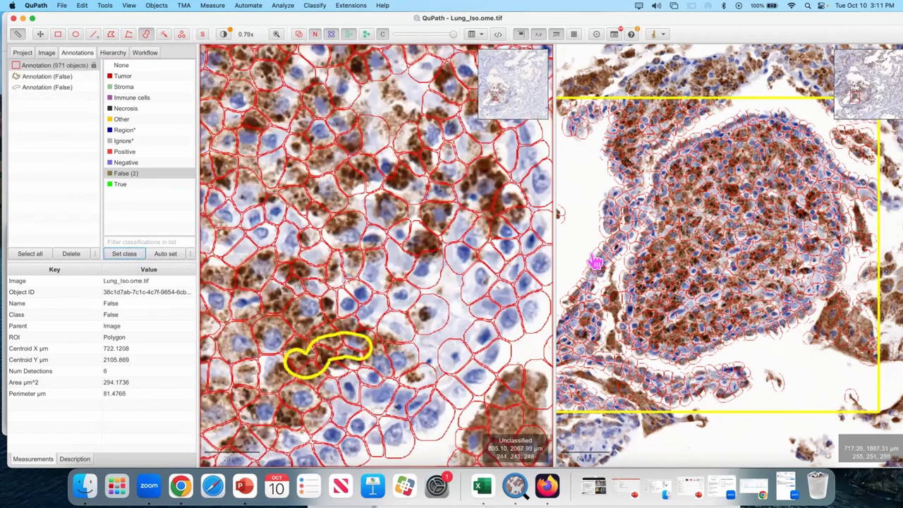
- Classify the circle annotation in Lung_SARSCoV2 as False
{"action": "left_click", "coordinate": [699, 234]}
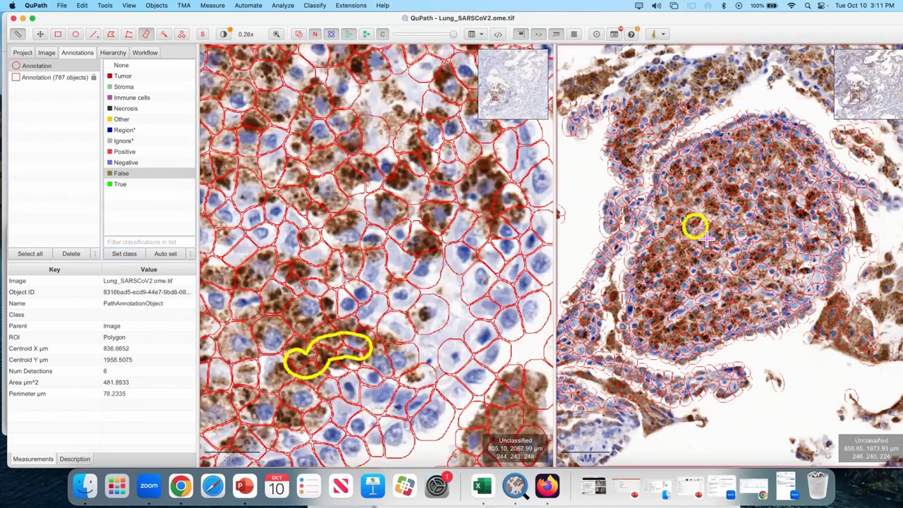
{"action": "scroll", "coordinate": [703, 238], "scroll_direction": "up", "scroll_amount": 3}
{"action": "scroll", "coordinate": [690, 222], "scroll_direction": "down", "scroll_amount": 3}
{"action": "scroll", "coordinate": [686, 213], "scroll_direction": "up", "scroll_amount": 2}
{"action": "left_click", "coordinate": [133, 256]}
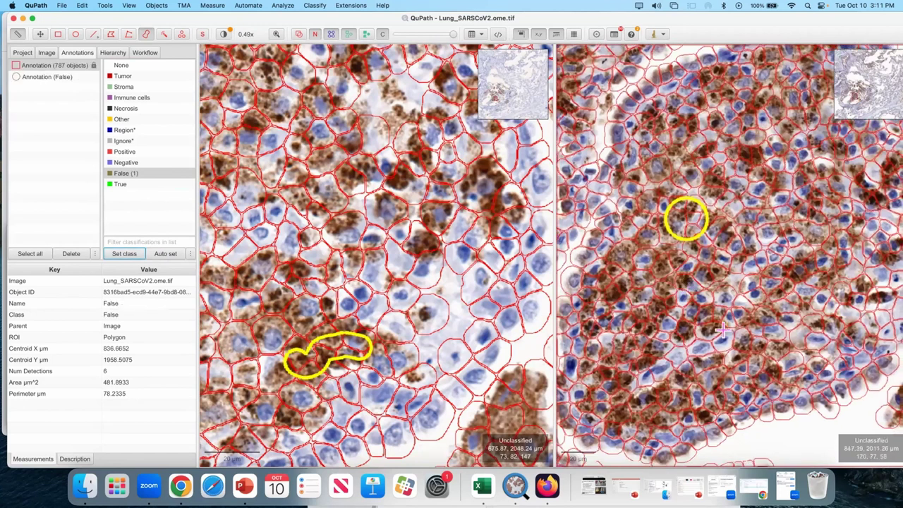
- Brush-paint an annotation along a row of edge cells in Lung_SARSCoV2 and class it True
{"action": "scroll", "coordinate": [800, 419], "scroll_direction": "up", "scroll_amount": 4}
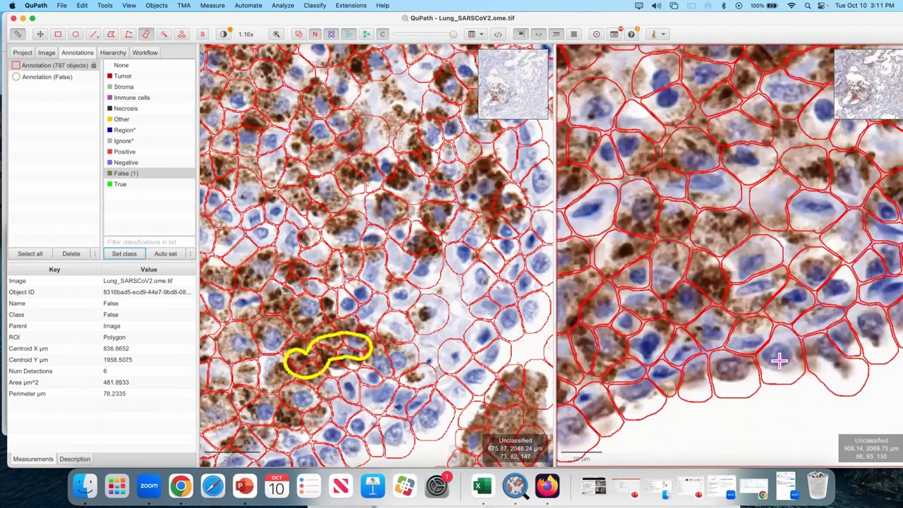
{"action": "mouse_move", "coordinate": [779, 360]}
{"action": "left_mouse_down"}
{"action": "mouse_move", "coordinate": [608, 405]}
{"action": "mouse_move", "coordinate": [612, 415]}
{"action": "left_mouse_up"}
{"action": "left_click", "coordinate": [121, 184]}
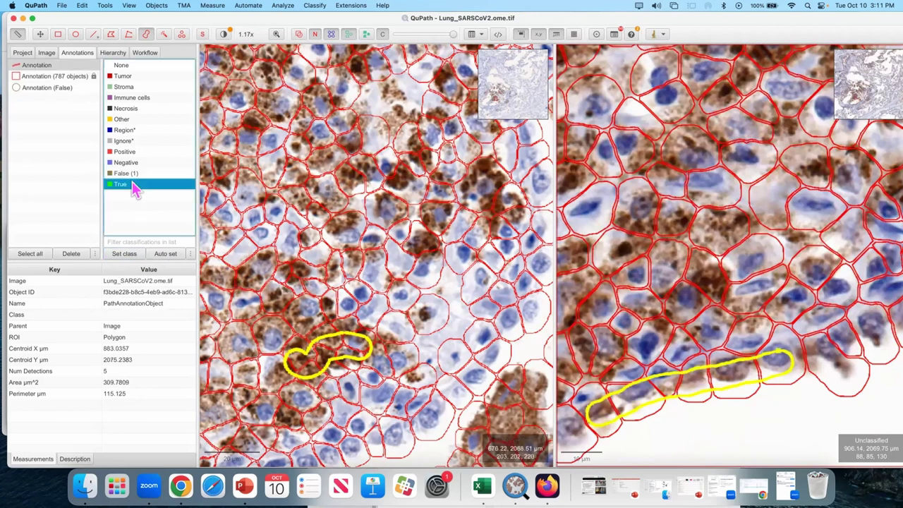
{"action": "left_click", "coordinate": [125, 254]}
{"action": "scroll", "coordinate": [762, 310], "scroll_direction": "down", "scroll_amount": 6}
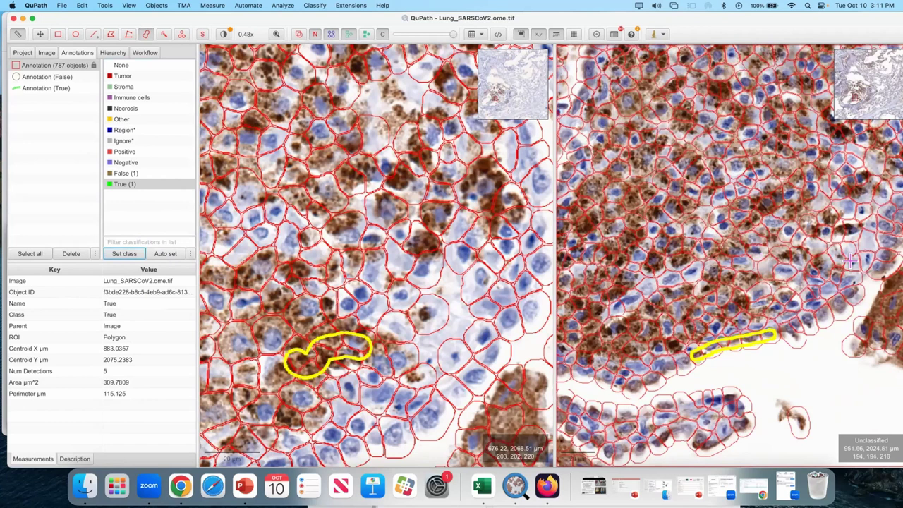
{"action": "scroll", "coordinate": [675, 276], "scroll_direction": "up", "scroll_amount": 4}
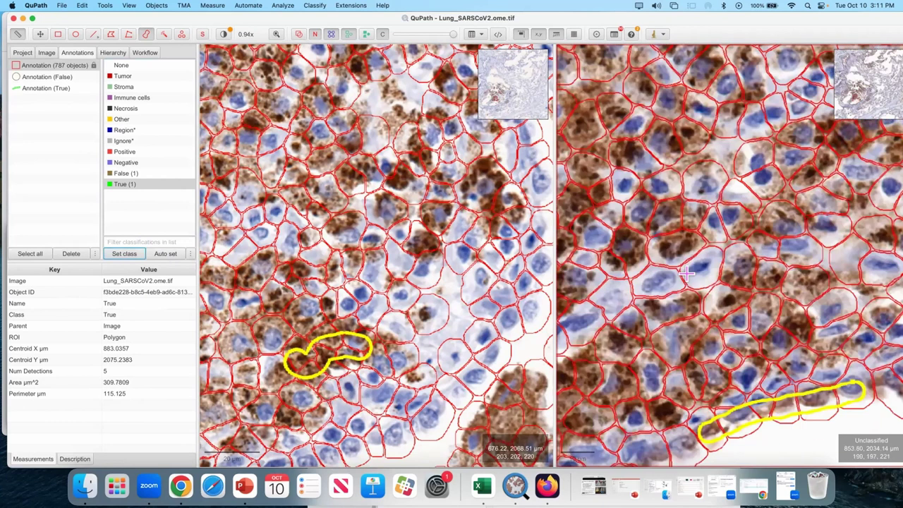
{"action": "scroll", "coordinate": [688, 270], "scroll_direction": "up", "scroll_amount": 1}
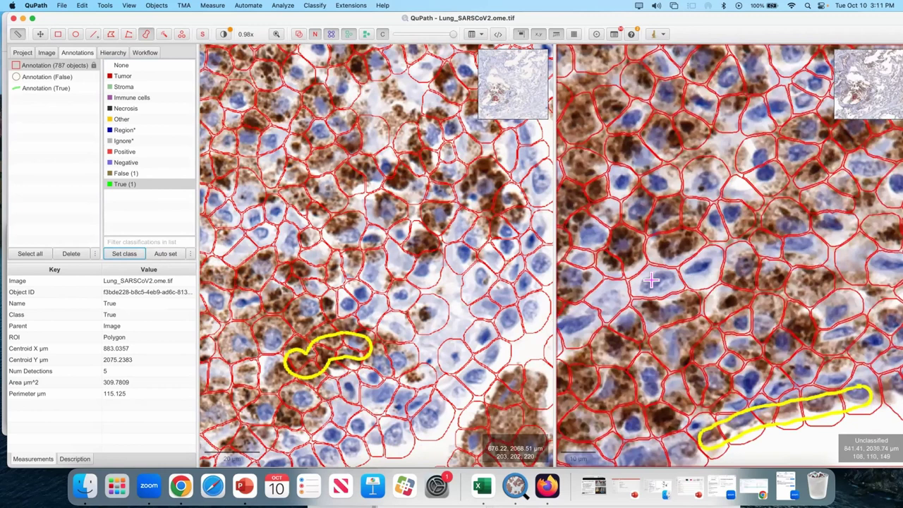
{"action": "scroll", "coordinate": [873, 329], "scroll_direction": "down", "scroll_amount": 6}
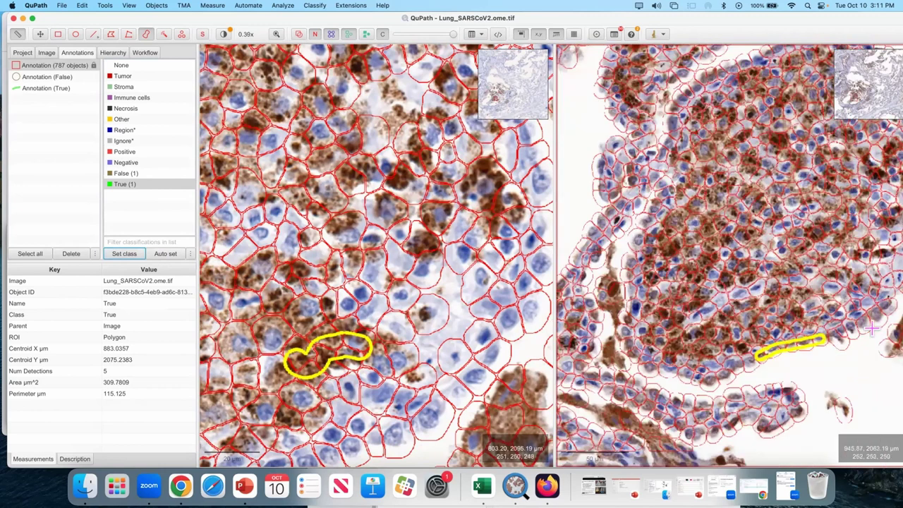
{"action": "scroll", "coordinate": [714, 259], "scroll_direction": "up", "scroll_amount": 5}
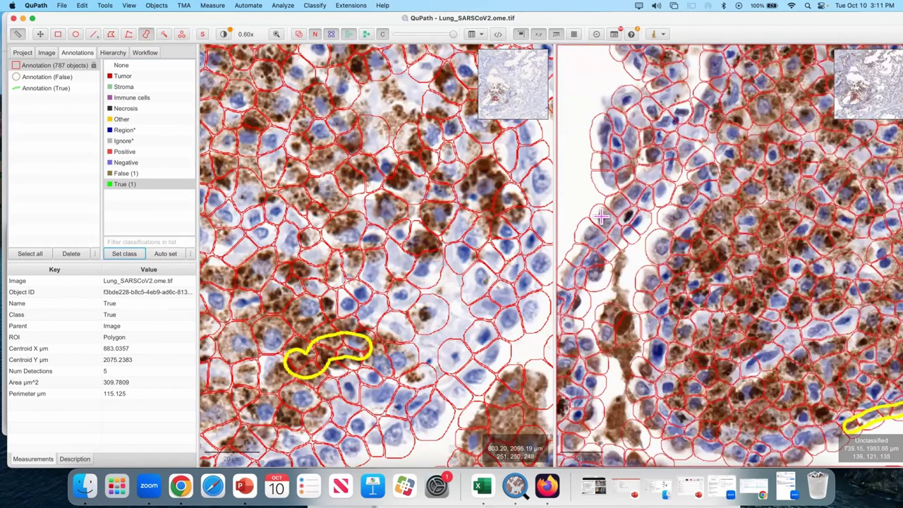
- Paint two more edge-cell annotations in Lung_SARSCoV2 and class both as True
{"action": "left_click_drag", "start_coordinate": [623, 196], "coordinate": [572, 248]}
{"action": "left_click", "coordinate": [124, 253]}
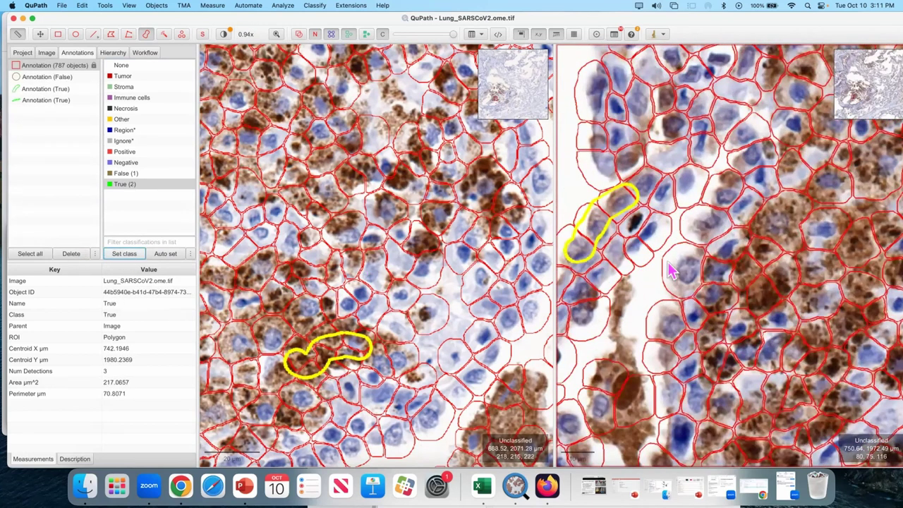
{"action": "scroll", "coordinate": [685, 255], "scroll_direction": "down", "scroll_amount": 6}
{"action": "scroll", "coordinate": [740, 127], "scroll_direction": "up", "scroll_amount": 5}
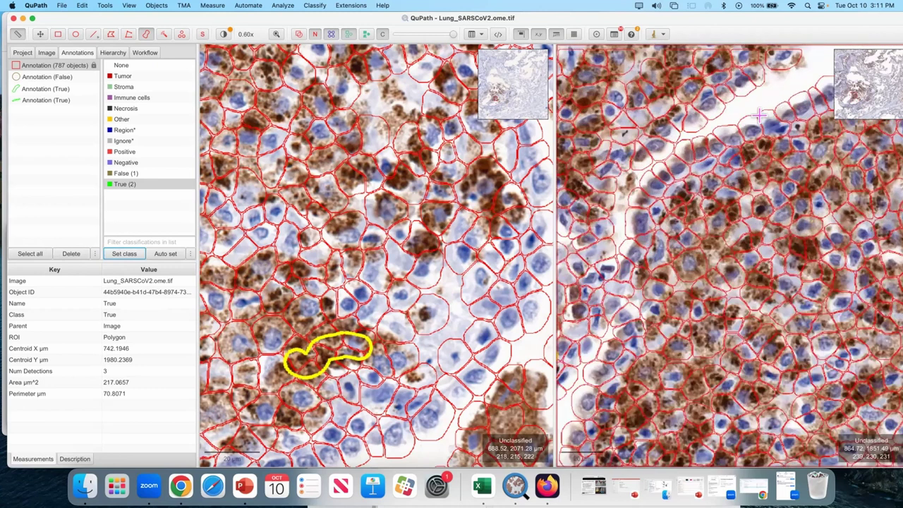
{"action": "scroll", "coordinate": [742, 129], "scroll_direction": "up", "scroll_amount": 1}
{"action": "mouse_move", "coordinate": [747, 130]}
{"action": "left_mouse_down"}
{"action": "mouse_move", "coordinate": [642, 178]}
{"action": "mouse_move", "coordinate": [615, 201]}
{"action": "left_mouse_up"}
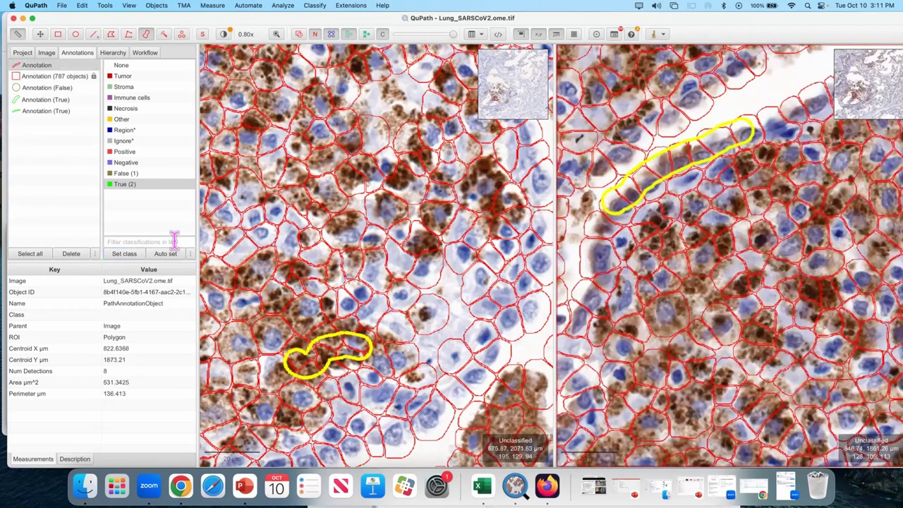
{"action": "left_click", "coordinate": [124, 253]}
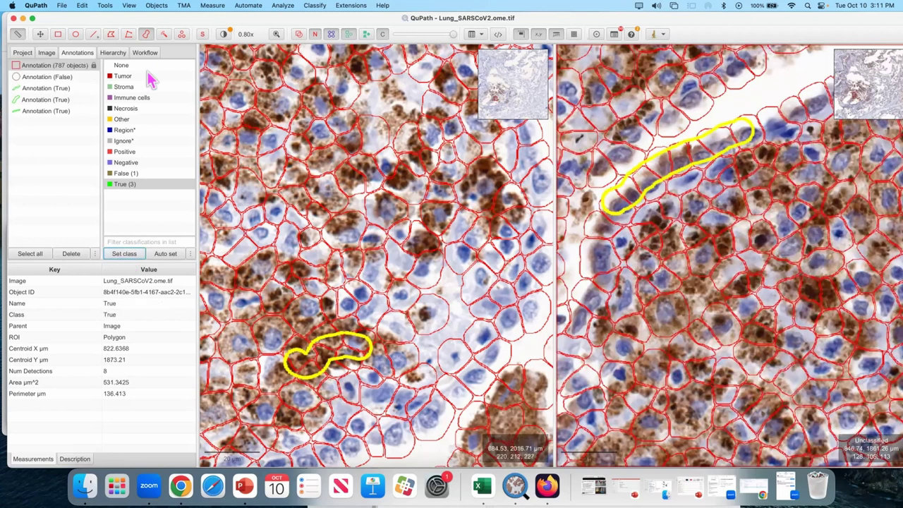
- Save the Lung_SARSCoV2 and Lung_Iso images with their annotations
{"action": "left_click", "coordinate": [66, 6]}
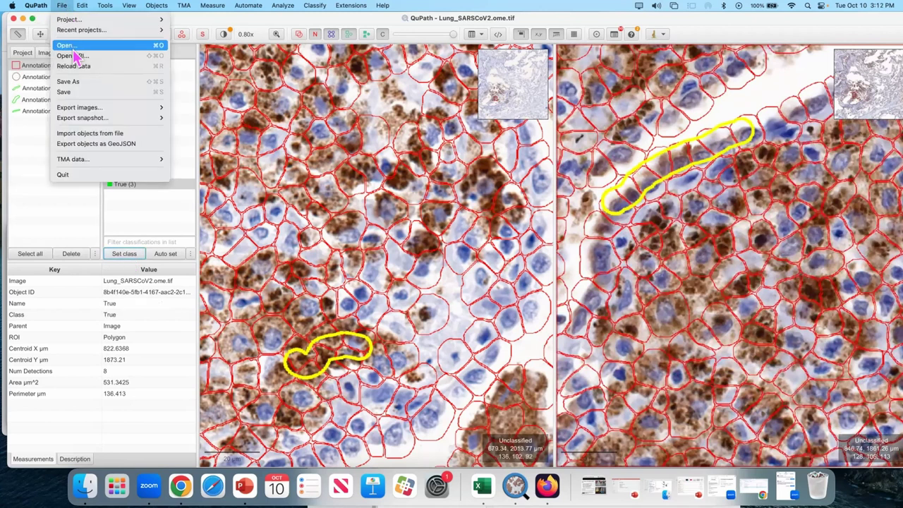
{"action": "left_click", "coordinate": [69, 93]}
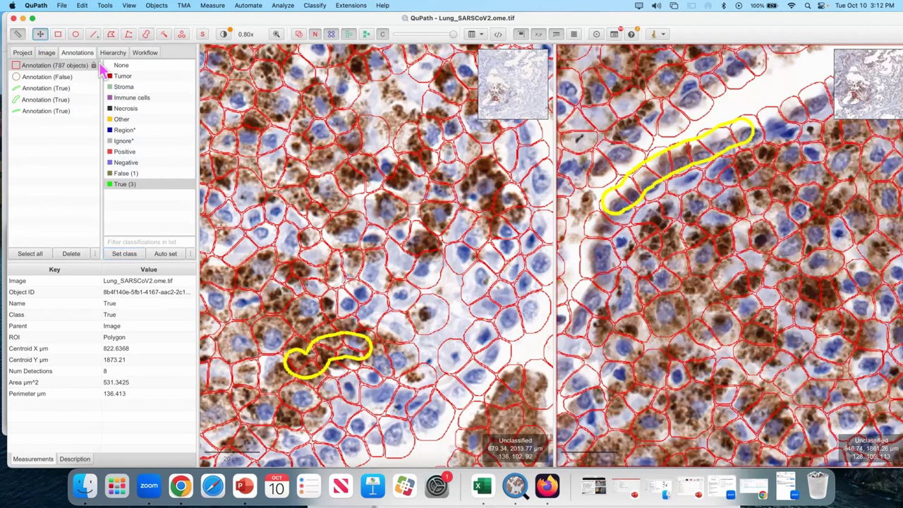
{"action": "left_click", "coordinate": [82, 5]}
{"action": "mouse_move", "coordinate": [62, 5]}
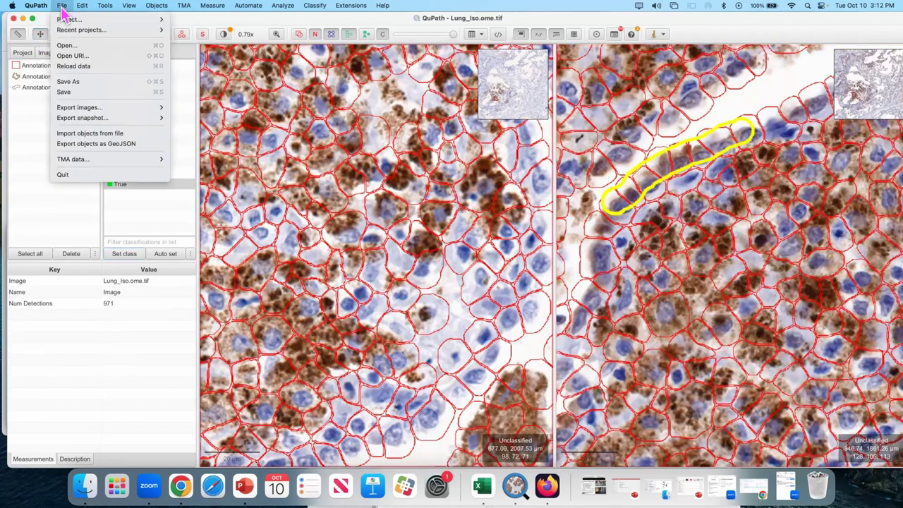
{"action": "left_click", "coordinate": [74, 92]}
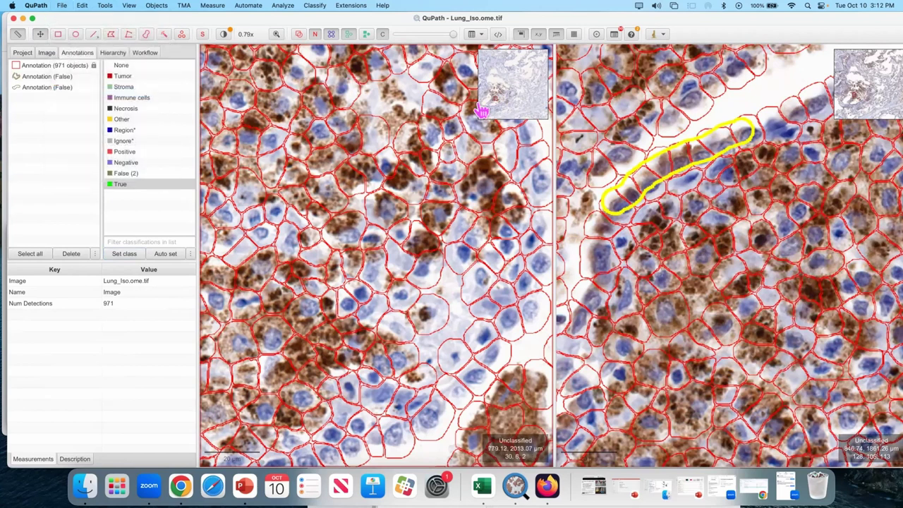
- Drag the viewer divider left so Lung_SARSCoV2 fills most of the window
{"action": "scroll", "coordinate": [393, 169], "scroll_direction": "down", "scroll_amount": 5}
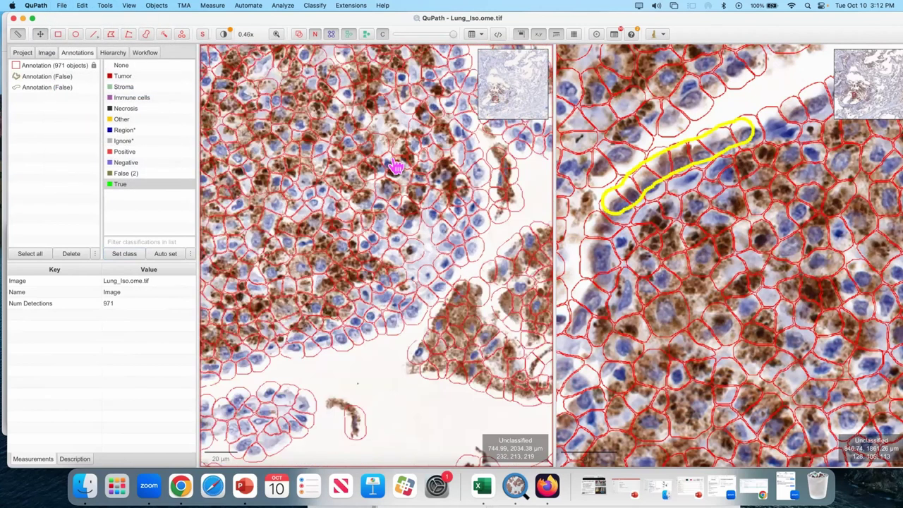
{"action": "left_click_drag", "start_coordinate": [553, 163], "coordinate": [284, 157]}
{"action": "left_click", "coordinate": [655, 247]}
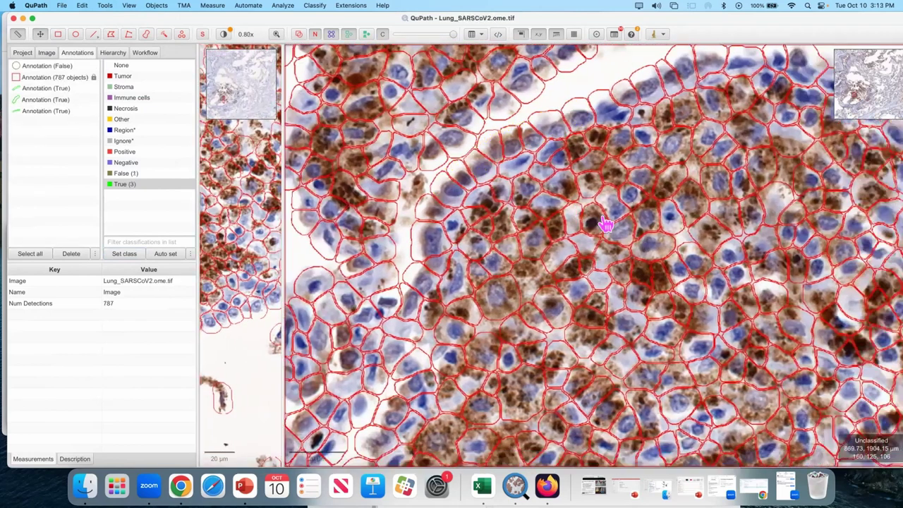
{"action": "scroll", "coordinate": [614, 222], "scroll_direction": "down", "scroll_amount": 4}
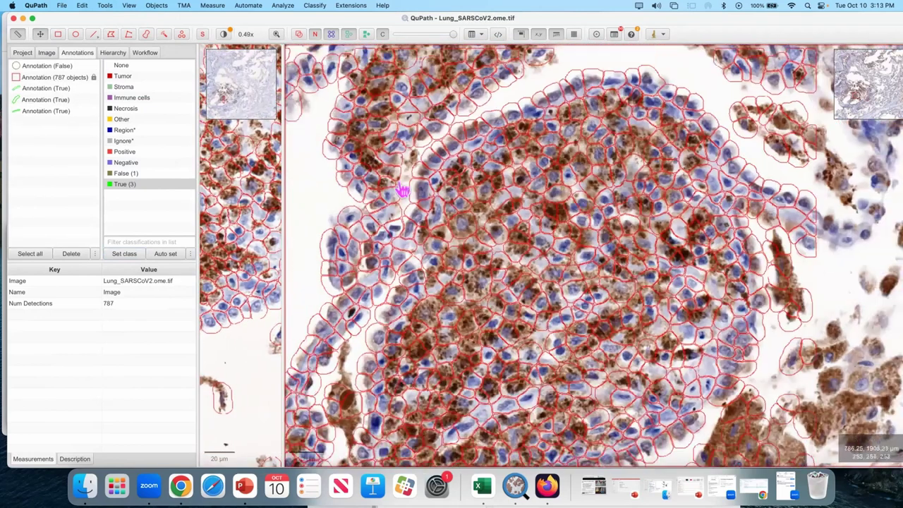
- Show annotations and open Train object classifier under Object classification
{"action": "left_click", "coordinate": [299, 34]}
{"action": "left_click_drag", "start_coordinate": [548, 204], "coordinate": [576, 166]}
{"action": "scroll", "coordinate": [573, 168], "scroll_direction": "down", "scroll_amount": 3}
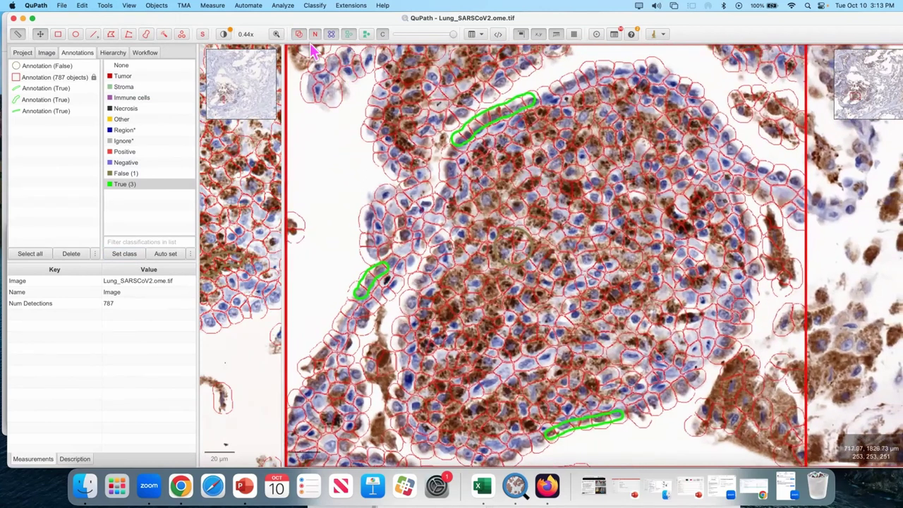
{"action": "left_click", "coordinate": [314, 6]}
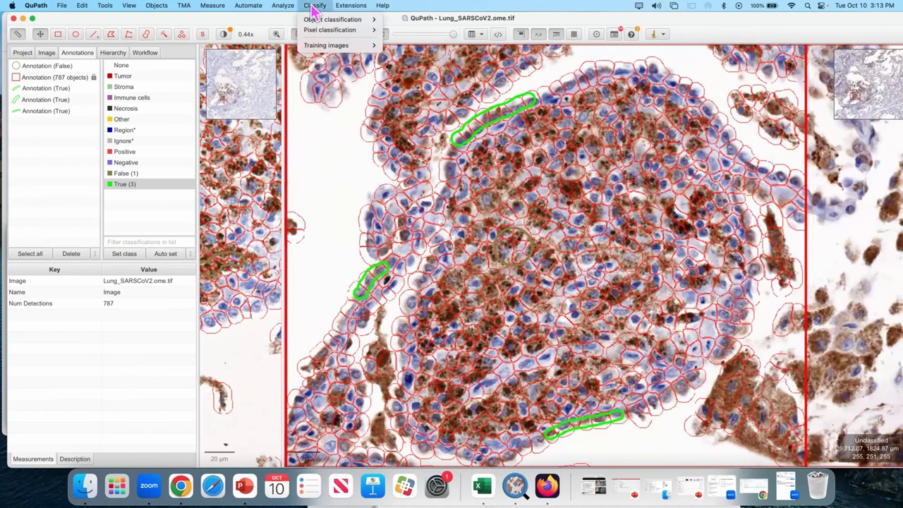
{"action": "mouse_move", "coordinate": [356, 25]}
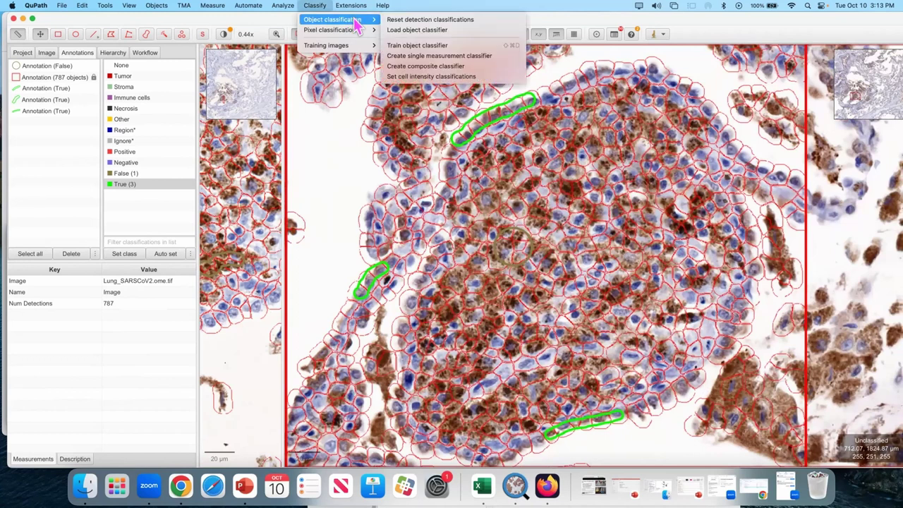
{"action": "left_click", "coordinate": [436, 47]}
- Load Lung_Iso.ome.tif and Lung_SARSCoV2.ome.tif as the classifier's training images
{"action": "left_click_drag", "start_coordinate": [513, 101], "coordinate": [749, 104]}
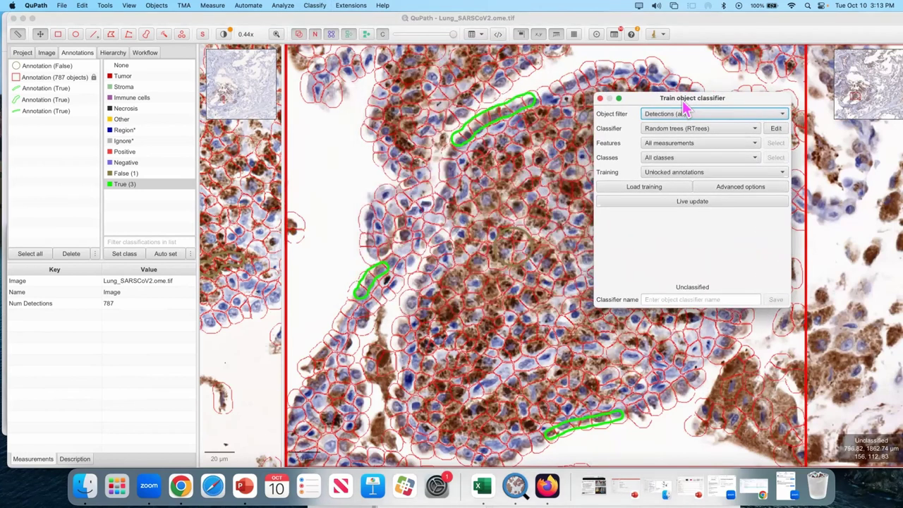
{"action": "left_click", "coordinate": [673, 192]}
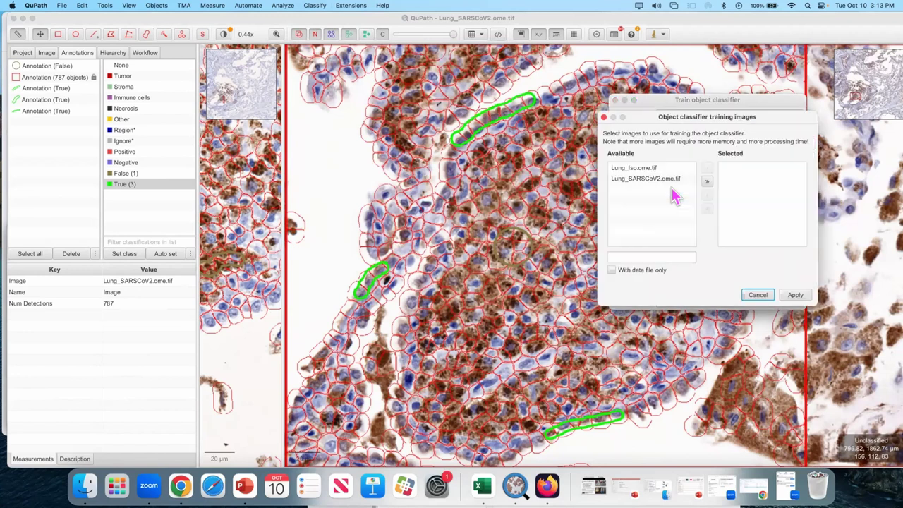
{"action": "left_click", "coordinate": [651, 169]}
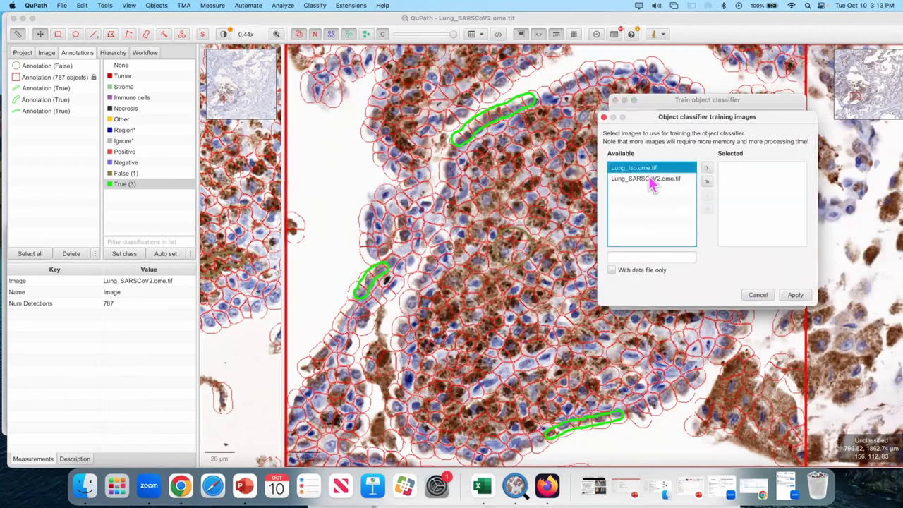
{"action": "left_click", "coordinate": [653, 180], "text": "shift"}
{"action": "left_click", "coordinate": [706, 180]}
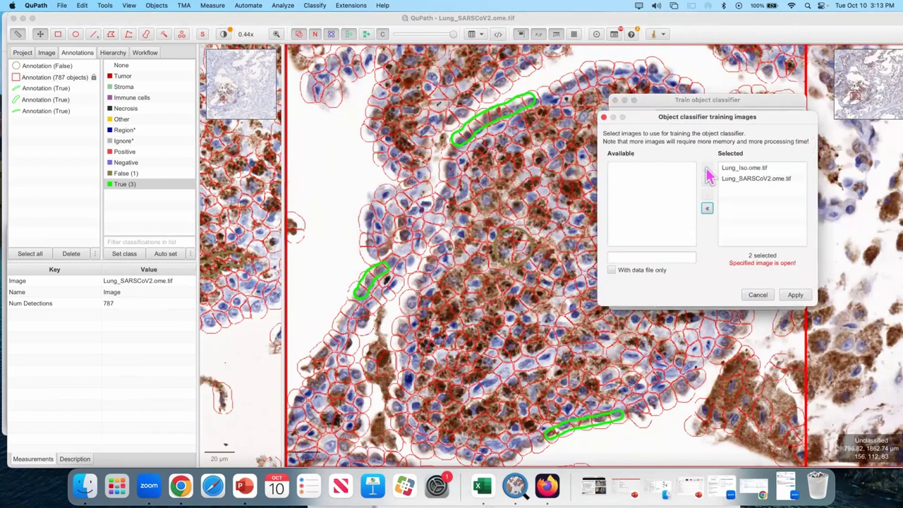
{"action": "left_click", "coordinate": [794, 295]}
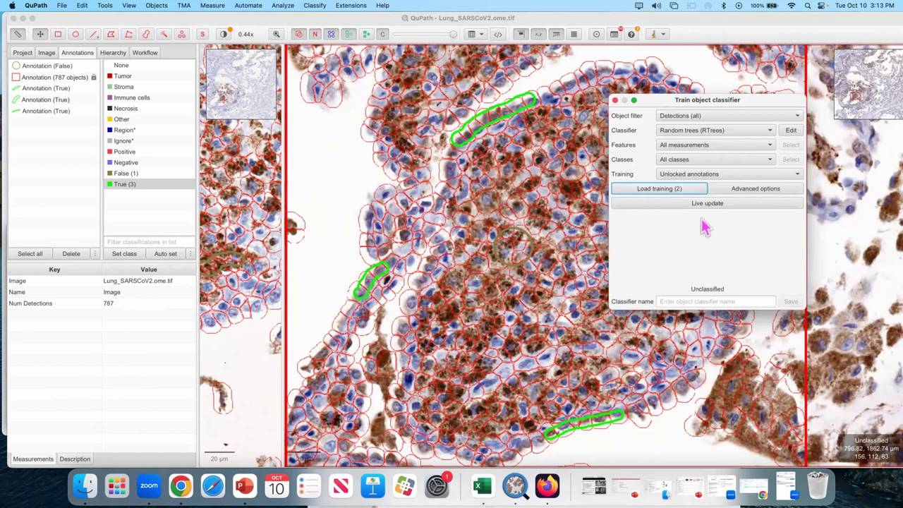
- Turn on the live classifier preview, fill detections with class colours, and widen the Lung_Iso viewer
{"action": "left_click", "coordinate": [696, 207]}
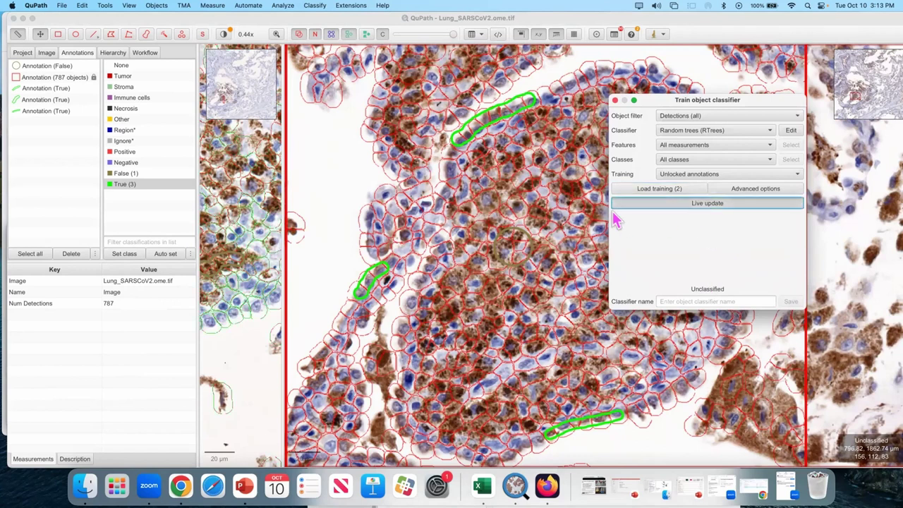
{"action": "left_click_drag", "start_coordinate": [656, 106], "coordinate": [720, 161]}
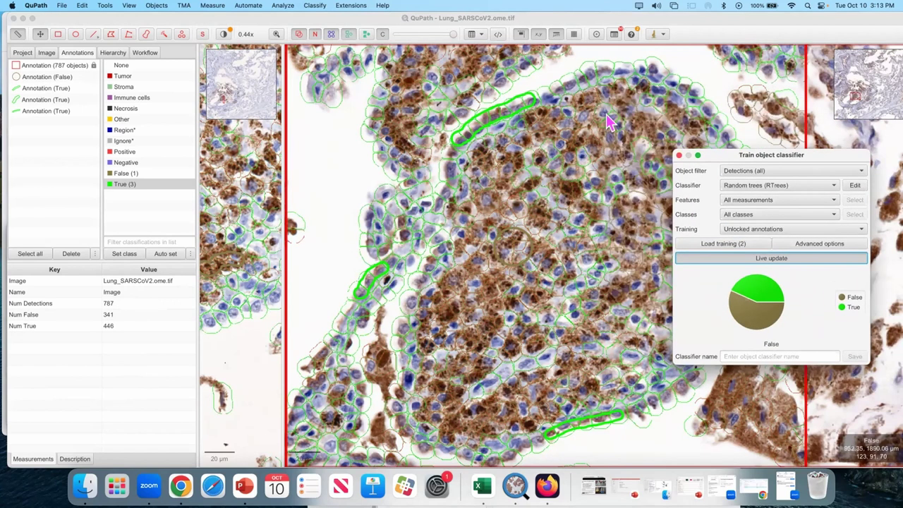
{"action": "left_click", "coordinate": [367, 36]}
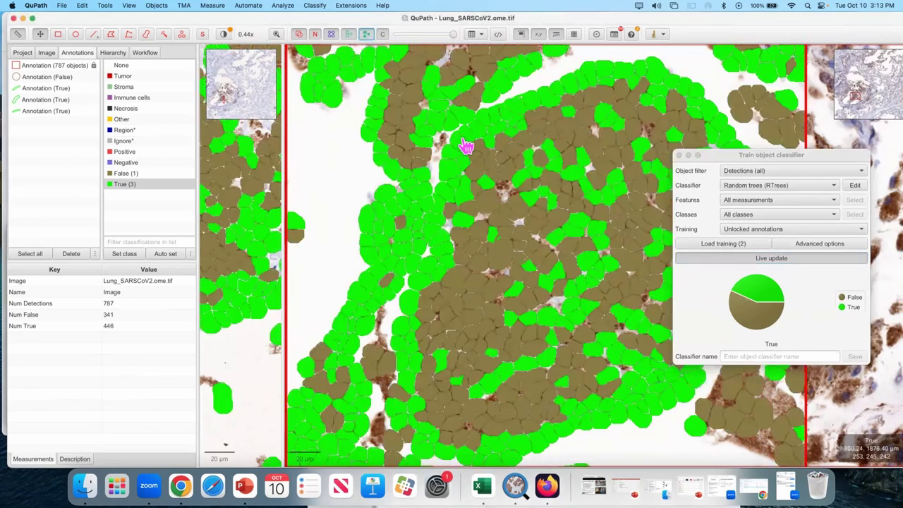
{"action": "scroll", "coordinate": [463, 153], "scroll_direction": "down", "scroll_amount": 5}
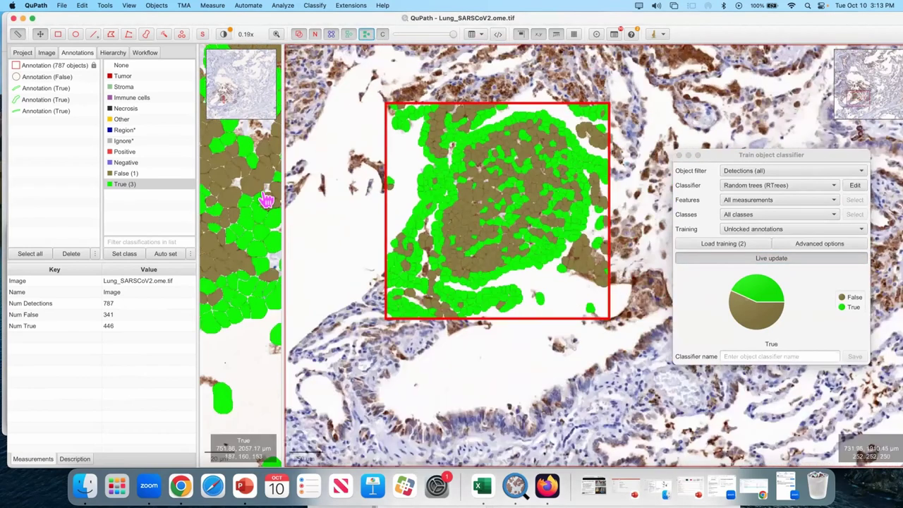
{"action": "left_click_drag", "start_coordinate": [284, 192], "coordinate": [467, 168]}
- Lower the detection overlay opacity so the True/False cell classes appear translucent
{"action": "scroll", "coordinate": [361, 206], "scroll_direction": "down", "scroll_amount": 3}
{"action": "scroll", "coordinate": [346, 206], "scroll_direction": "down", "scroll_amount": 2}
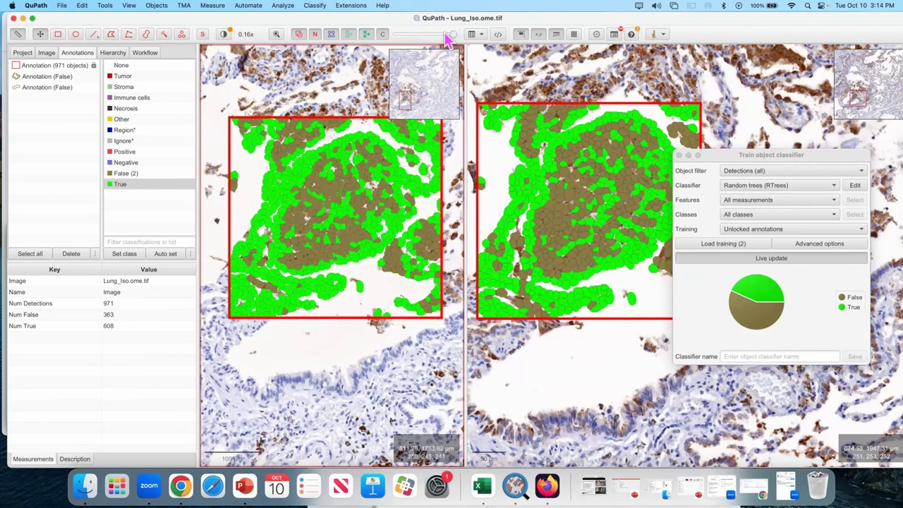
{"action": "mouse_move", "coordinate": [452, 34]}
{"action": "left_mouse_down"}
{"action": "mouse_move", "coordinate": [386, 36]}
{"action": "mouse_move", "coordinate": [452, 35]}
{"action": "left_mouse_up"}
{"action": "left_click", "coordinate": [834, 203]}
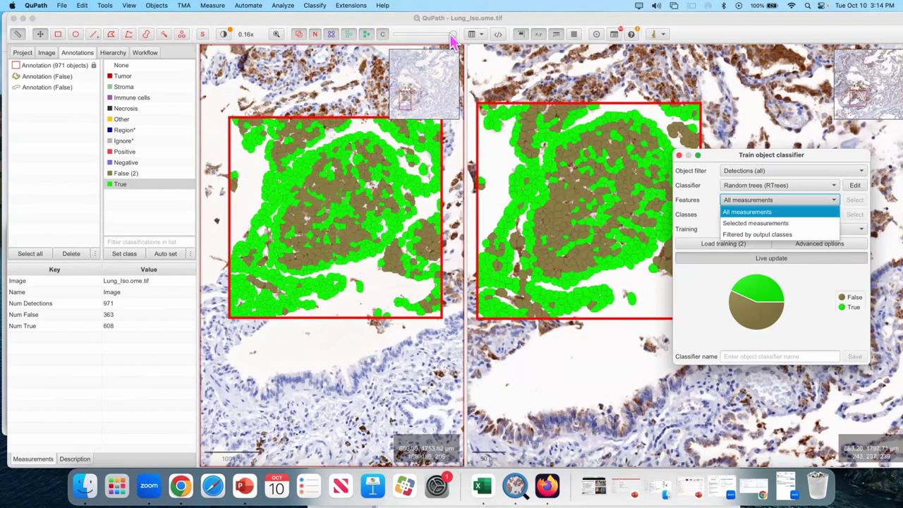
{"action": "left_click_drag", "start_coordinate": [451, 38], "coordinate": [404, 38]}
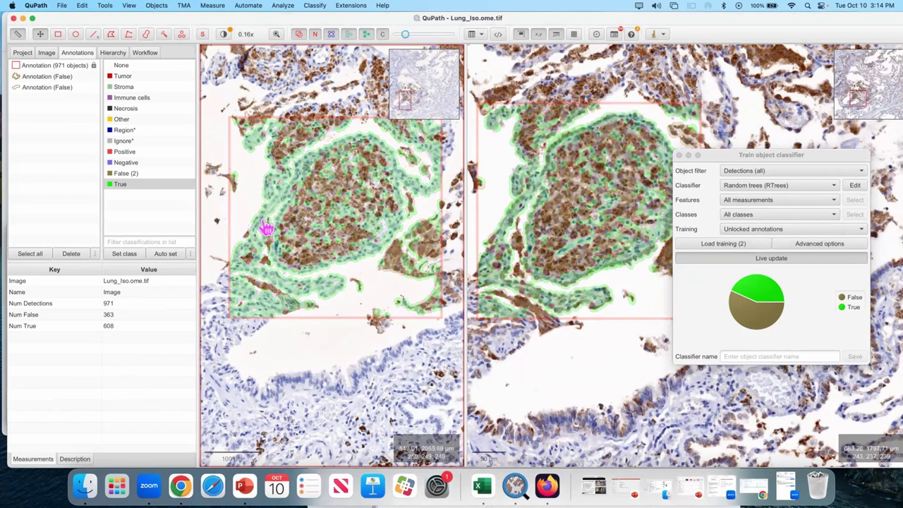
{"action": "scroll", "coordinate": [266, 224], "scroll_direction": "up", "scroll_amount": 5}
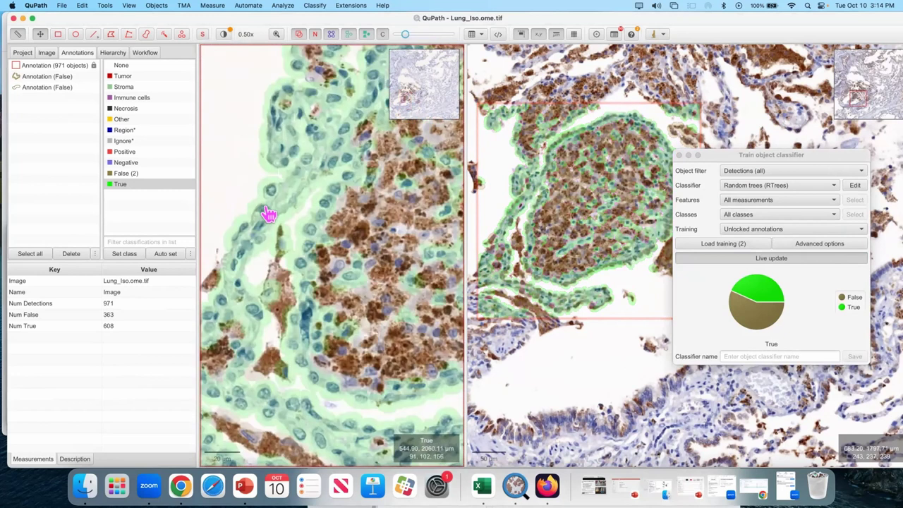
- Brush-paint an annotation over the thin tissue-edge cells and assign it the Other class
{"action": "left_click", "coordinate": [123, 120]}
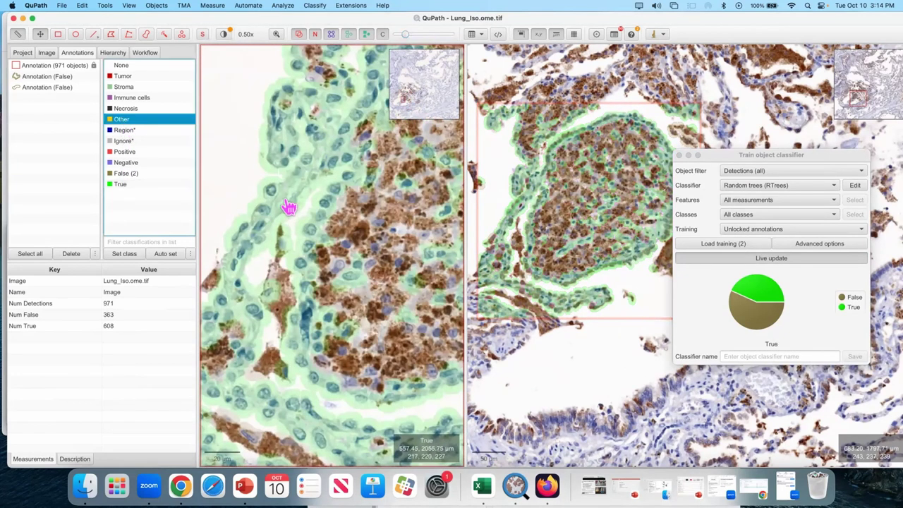
{"action": "key", "text": "b"}
{"action": "mouse_move", "coordinate": [251, 225]}
{"action": "left_mouse_down"}
{"action": "mouse_move", "coordinate": [292, 182]}
{"action": "mouse_move", "coordinate": [296, 158]}
{"action": "mouse_move", "coordinate": [277, 130]}
{"action": "left_mouse_up"}
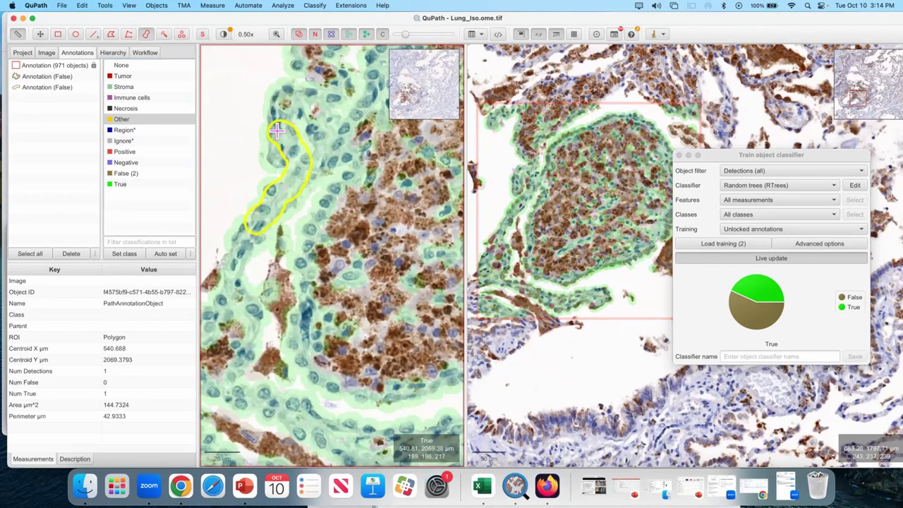
{"action": "left_click", "coordinate": [134, 255]}
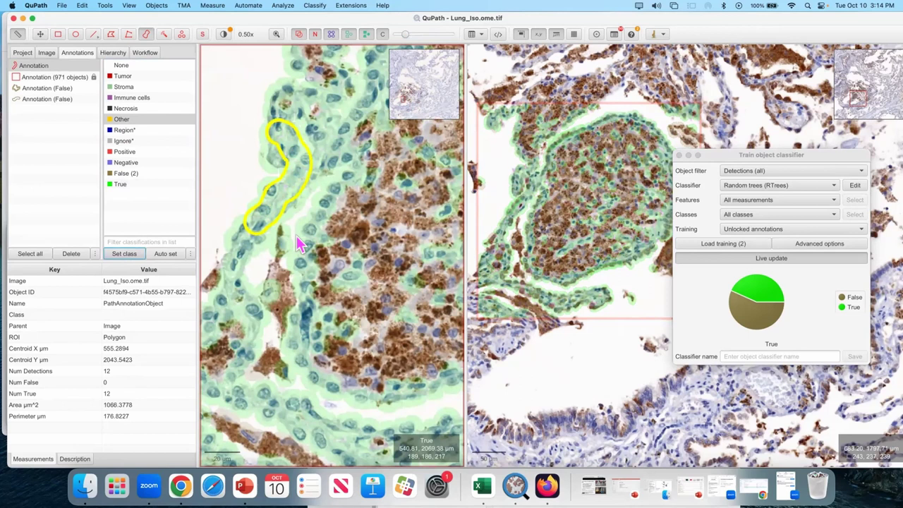
{"action": "scroll", "coordinate": [300, 244], "scroll_direction": "down", "scroll_amount": 5}
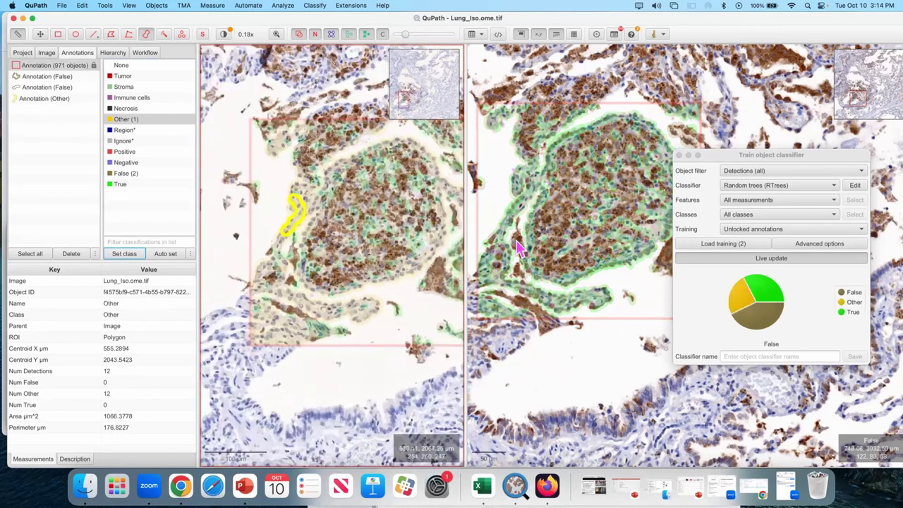
{"action": "scroll", "coordinate": [540, 141], "scroll_direction": "up", "scroll_amount": 6}
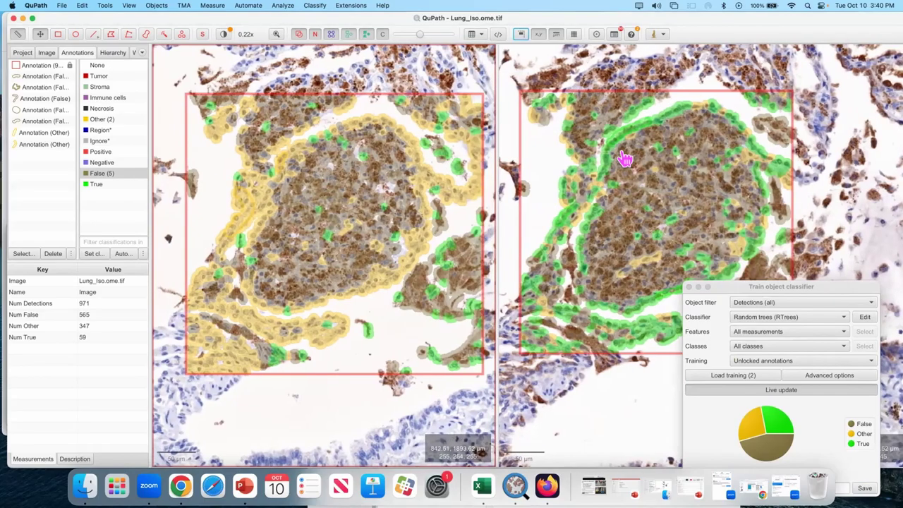
- Select the Lung_Iso rectangle and check its measurements: 971 detections, including 59 True cells
{"action": "left_click_drag", "start_coordinate": [760, 289], "coordinate": [706, 407]}
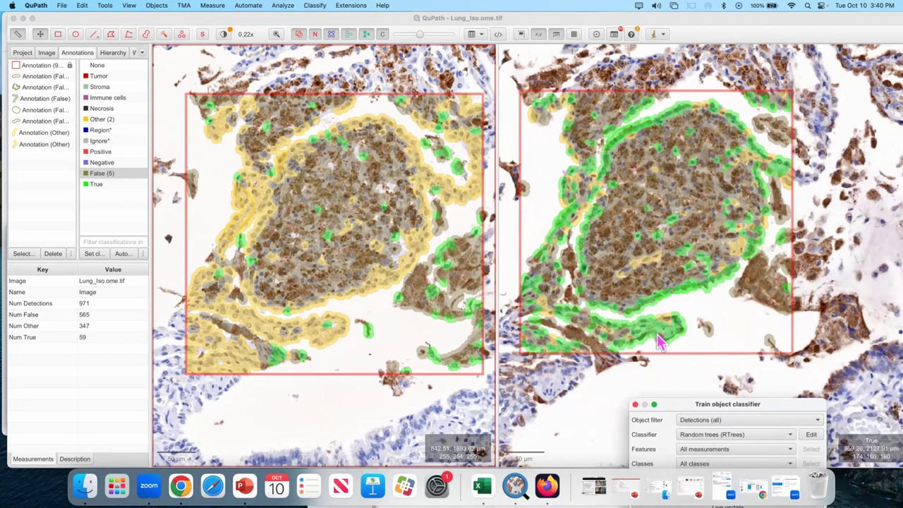
{"action": "left_click", "coordinate": [258, 181]}
{"action": "left_click", "coordinate": [258, 180]}
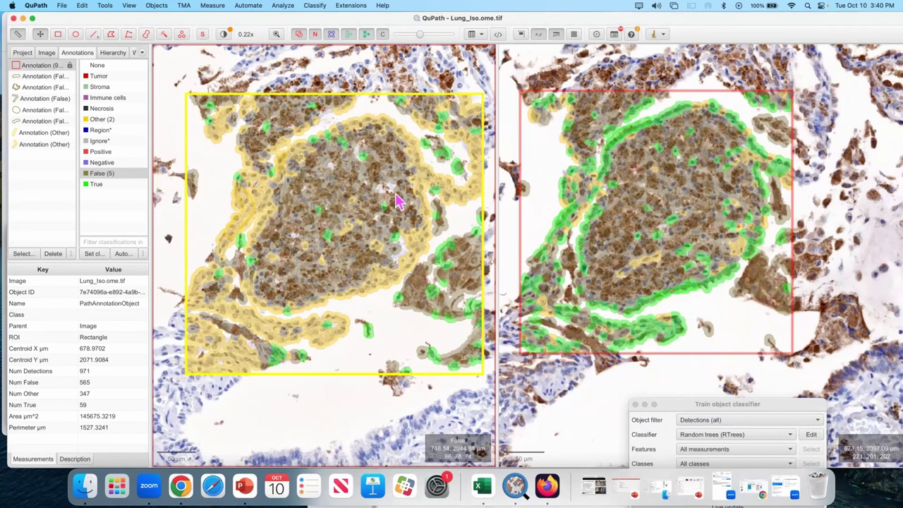
{"action": "left_click", "coordinate": [92, 374]}
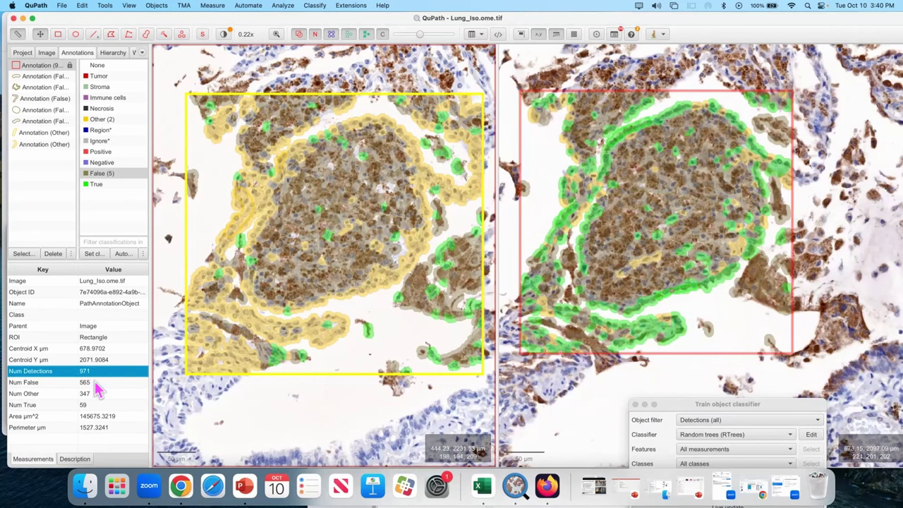
{"action": "left_click", "coordinate": [89, 406]}
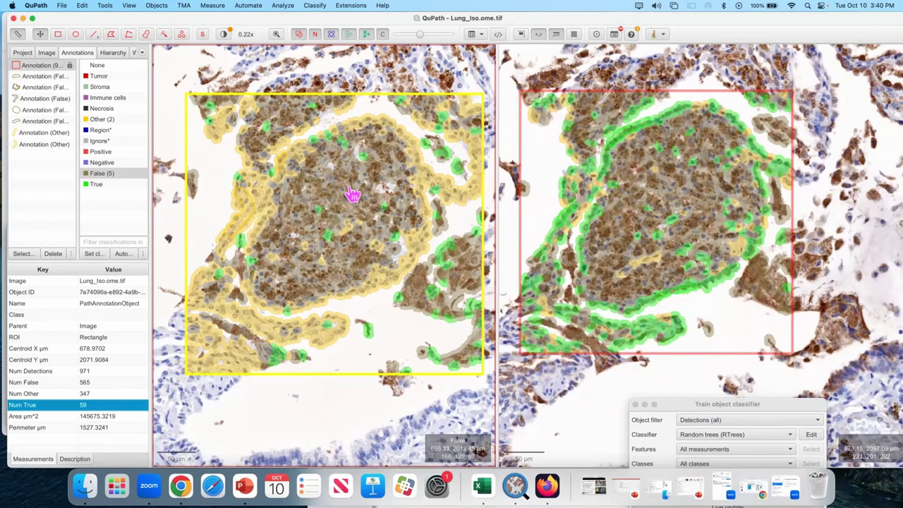
{"action": "left_click", "coordinate": [656, 183]}
- Make the Lung_SARSCoV2 viewer active and select its rectangle annotation
{"action": "left_click", "coordinate": [655, 181]}
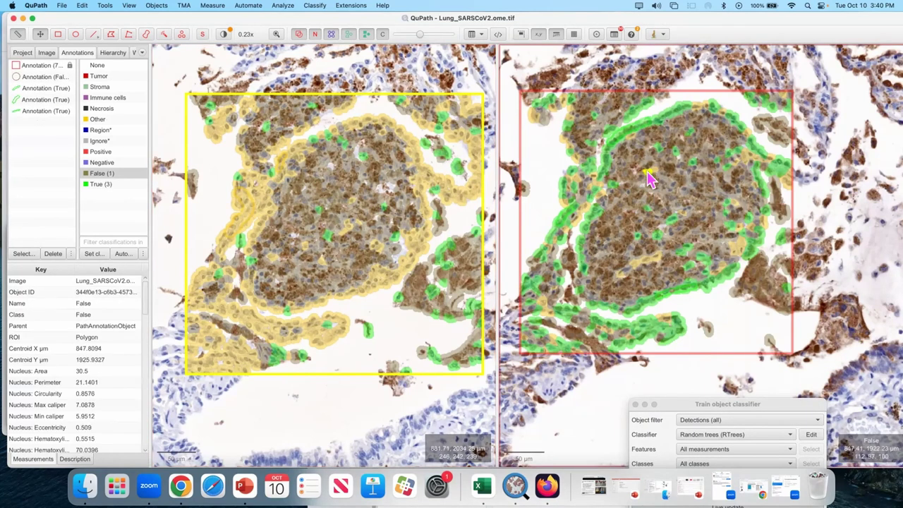
{"action": "left_click", "coordinate": [552, 170]}
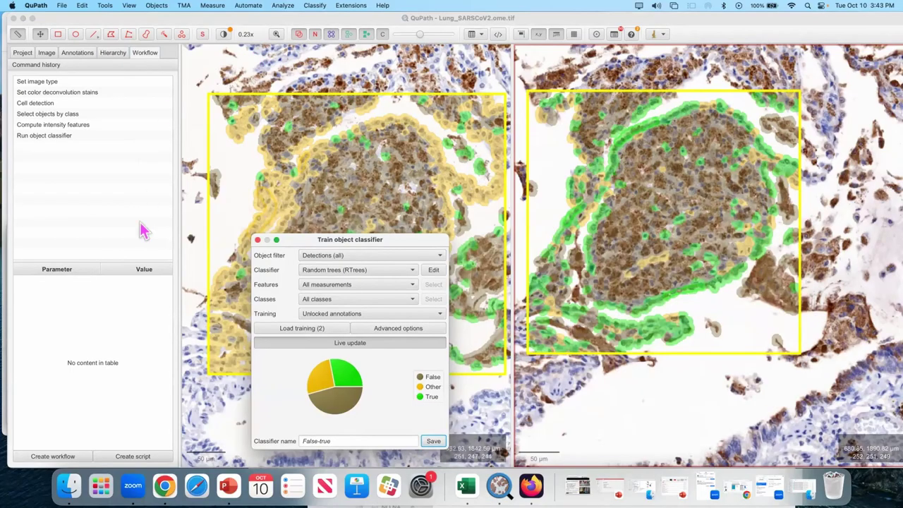
- Create a script from the workflow history and enlarge the Script Editor window
{"action": "left_click", "coordinate": [130, 457]}
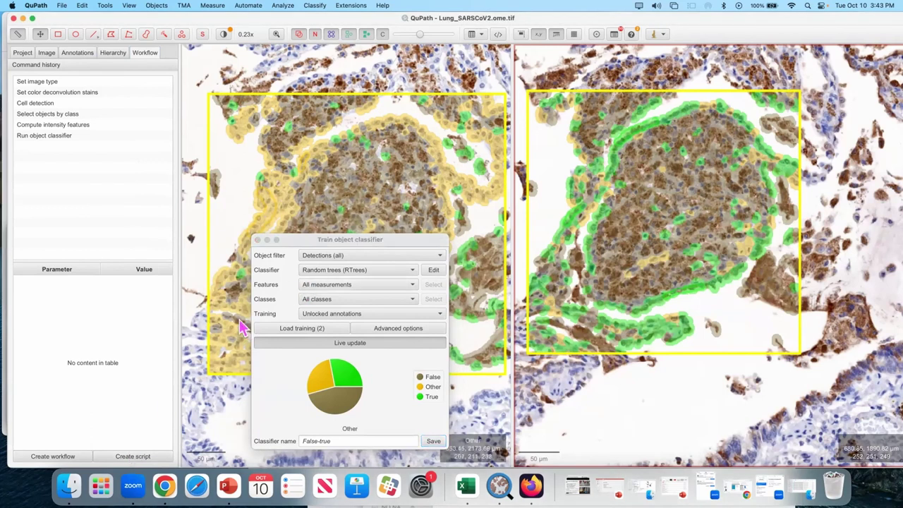
{"action": "left_click", "coordinate": [148, 457]}
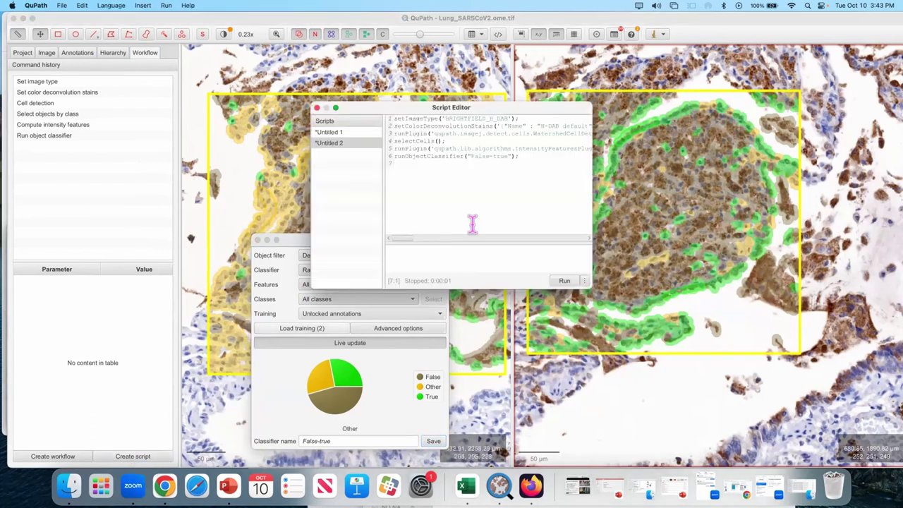
{"action": "left_click_drag", "start_coordinate": [420, 111], "coordinate": [286, 78]}
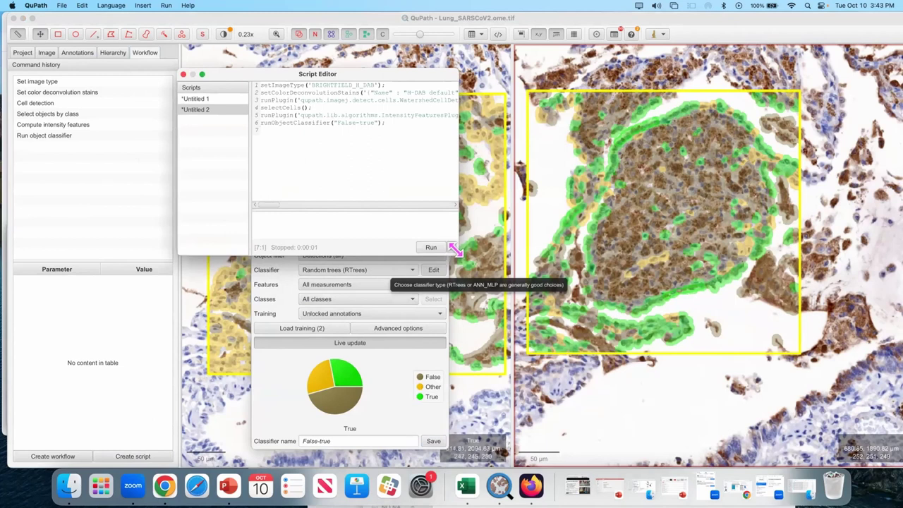
{"action": "left_click_drag", "start_coordinate": [454, 250], "coordinate": [809, 403]}
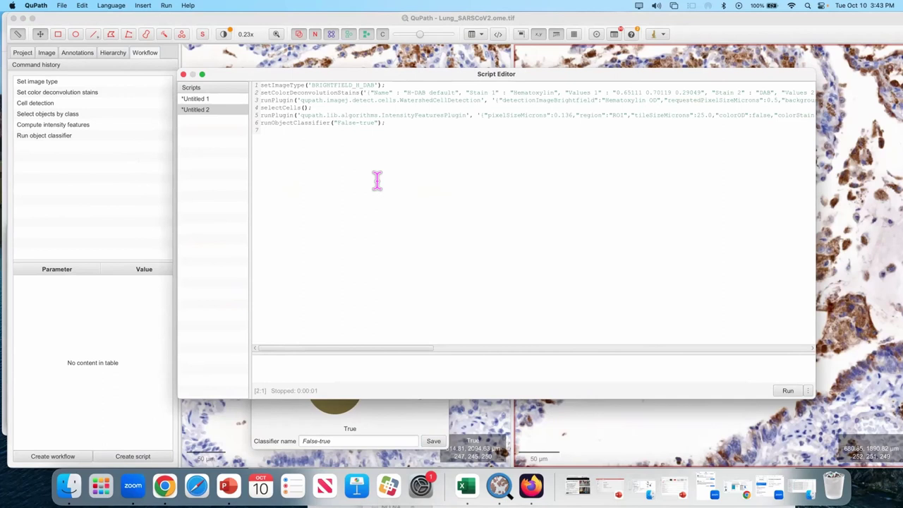
- Add blank lines after the stain settings, selectCells() and runObjectClassifier() in the script
{"action": "key", "text": "Return"}
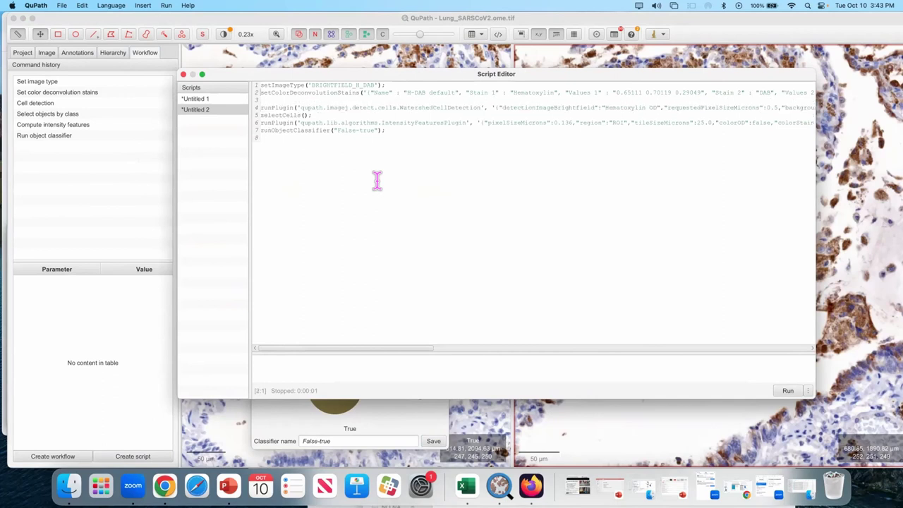
{"action": "key", "text": "shift+Down"}
{"action": "key", "text": "Down"}
{"action": "key", "text": "Return"}
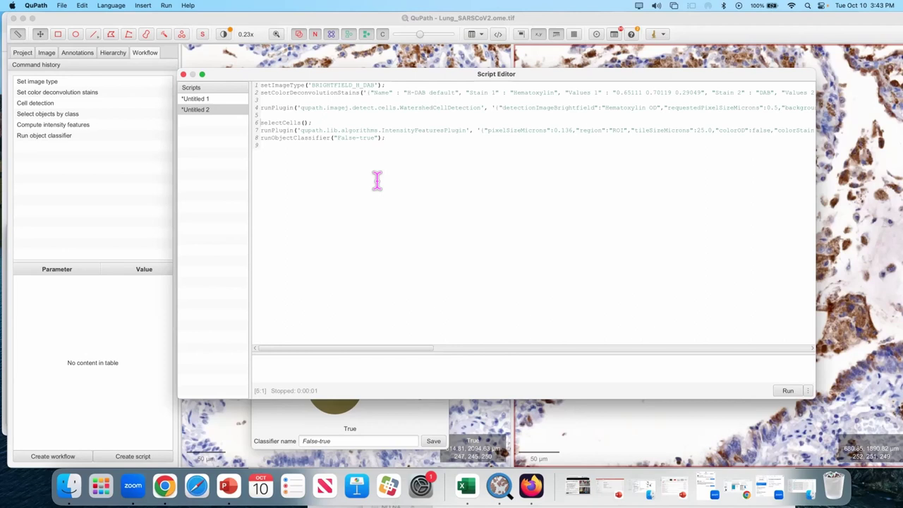
{"action": "key", "text": "Down"}
{"action": "key", "text": "Return"}
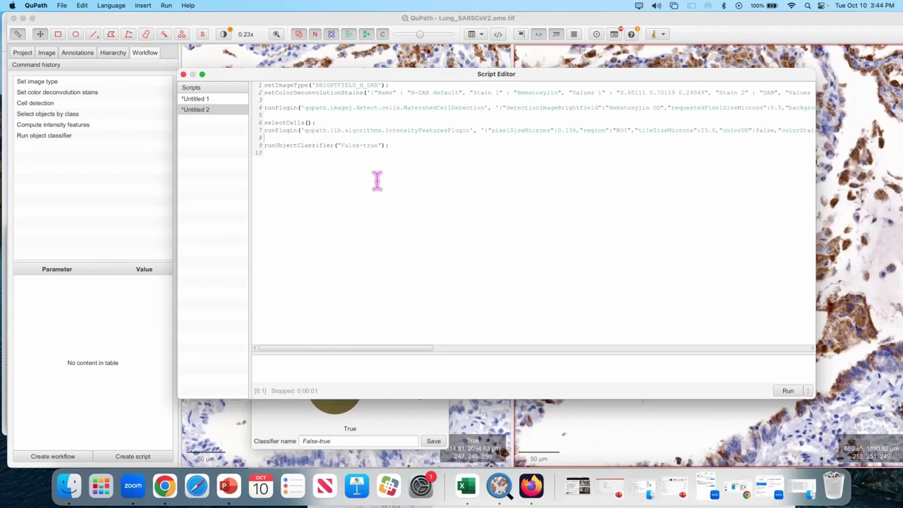
- Reposition and narrow the Script Editor so the slide image is visible
{"action": "left_click_drag", "start_coordinate": [466, 74], "coordinate": [359, 148]}
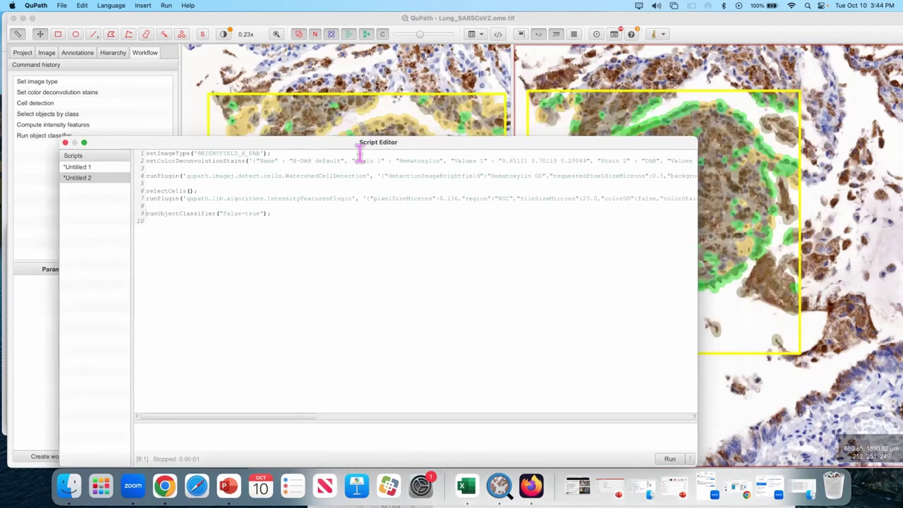
{"action": "scroll", "coordinate": [744, 155], "scroll_direction": "down", "scroll_amount": 10}
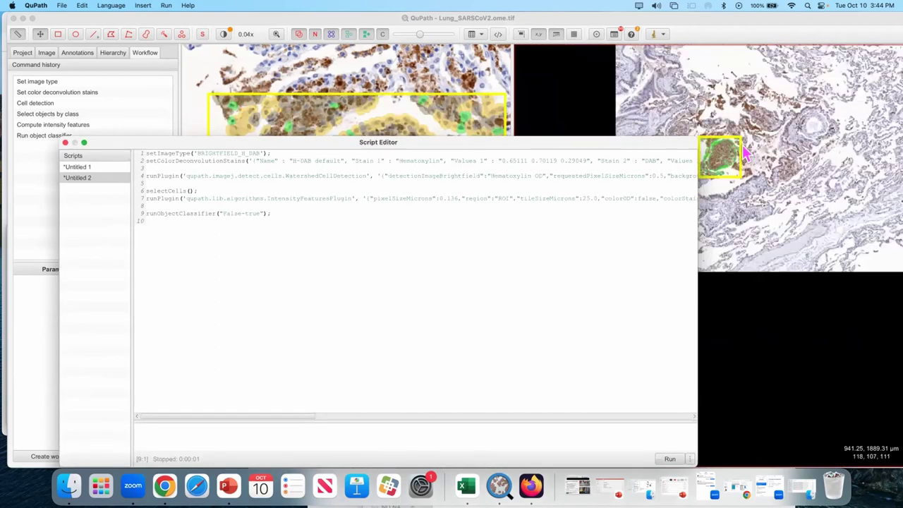
{"action": "left_click", "coordinate": [757, 150]}
{"action": "scroll", "coordinate": [752, 155], "scroll_direction": "down", "scroll_amount": 3}
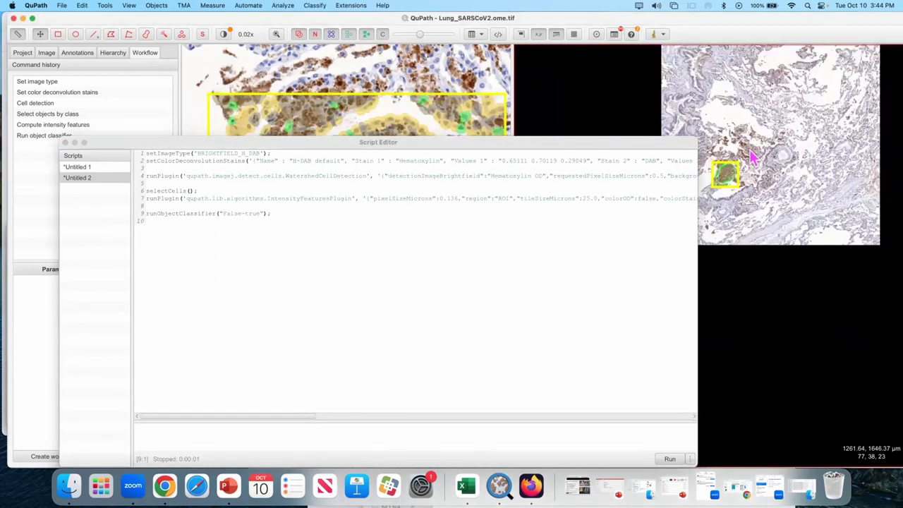
{"action": "scroll", "coordinate": [753, 159], "scroll_direction": "up", "scroll_amount": 5}
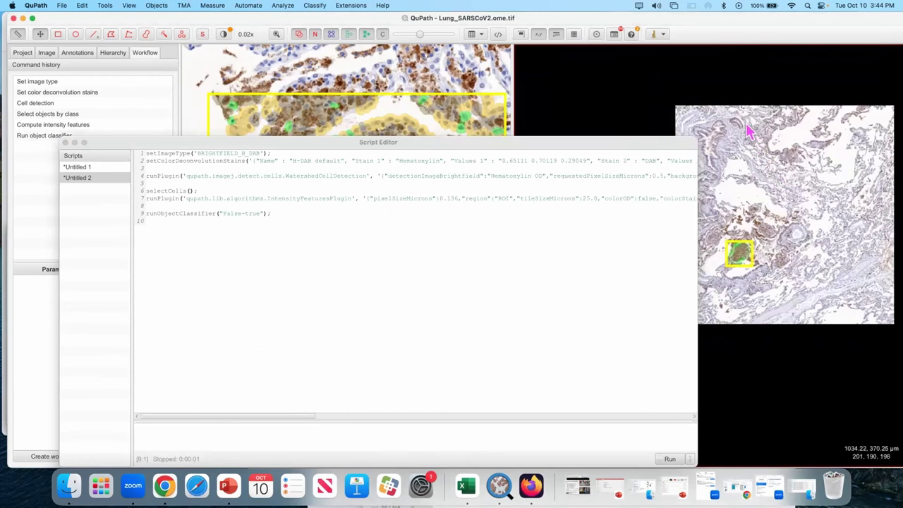
{"action": "scroll", "coordinate": [749, 133], "scroll_direction": "up", "scroll_amount": 6}
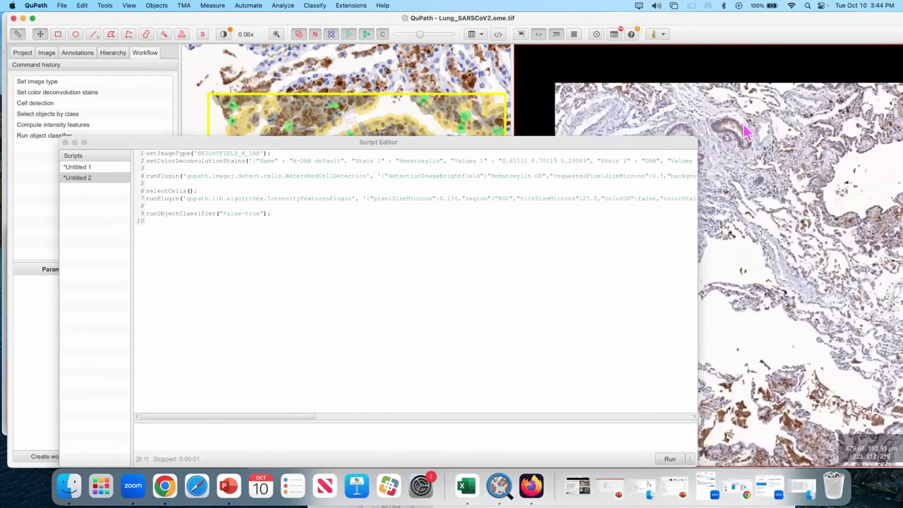
{"action": "scroll", "coordinate": [746, 132], "scroll_direction": "up", "scroll_amount": 2}
{"action": "left_click_drag", "start_coordinate": [612, 142], "coordinate": [678, 100]}
{"action": "left_click_drag", "start_coordinate": [708, 156], "coordinate": [534, 185]}
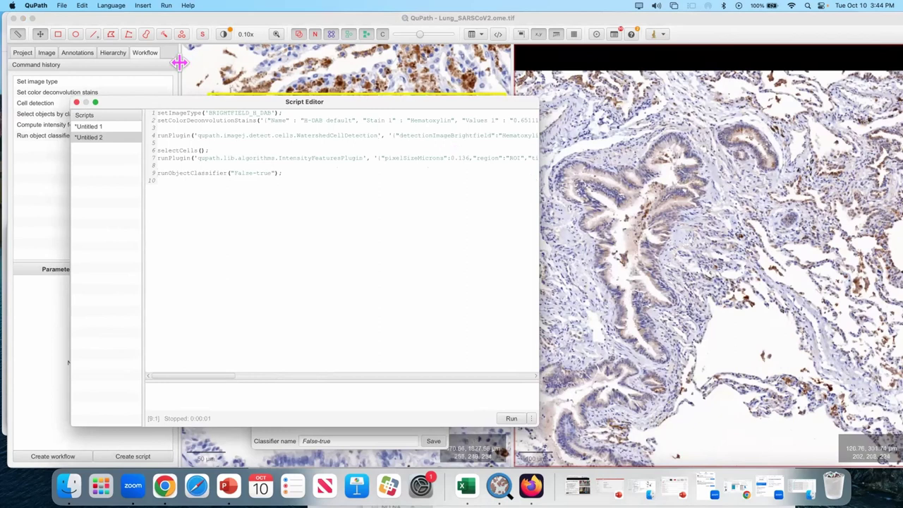
- Draw a new rectangle annotation over a fresh area of airway tissue
{"action": "left_click", "coordinate": [58, 34]}
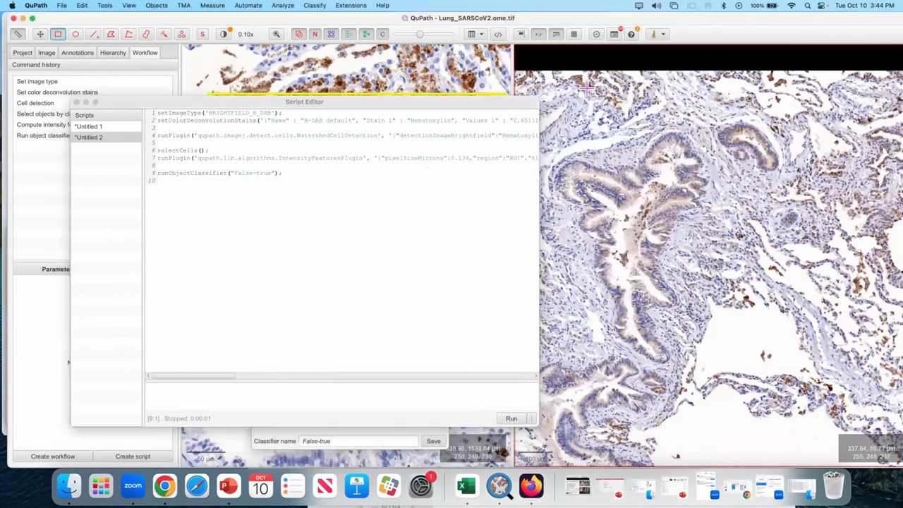
{"action": "left_click_drag", "start_coordinate": [577, 90], "coordinate": [875, 304]}
{"action": "left_click", "coordinate": [163, 122]}
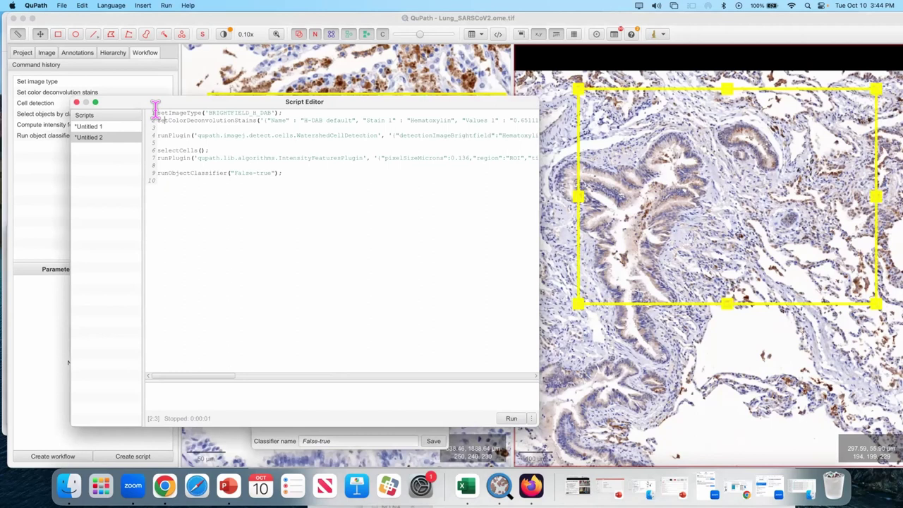
- Run script lines 1–4 to set the image type and stains and detect cells
{"action": "left_click_drag", "start_coordinate": [155, 110], "coordinate": [152, 141]}
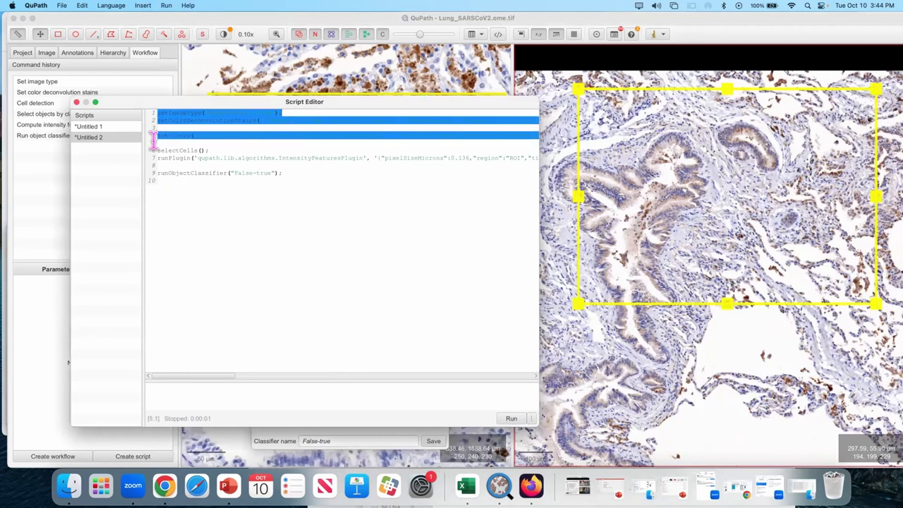
{"action": "left_click", "coordinate": [166, 5]}
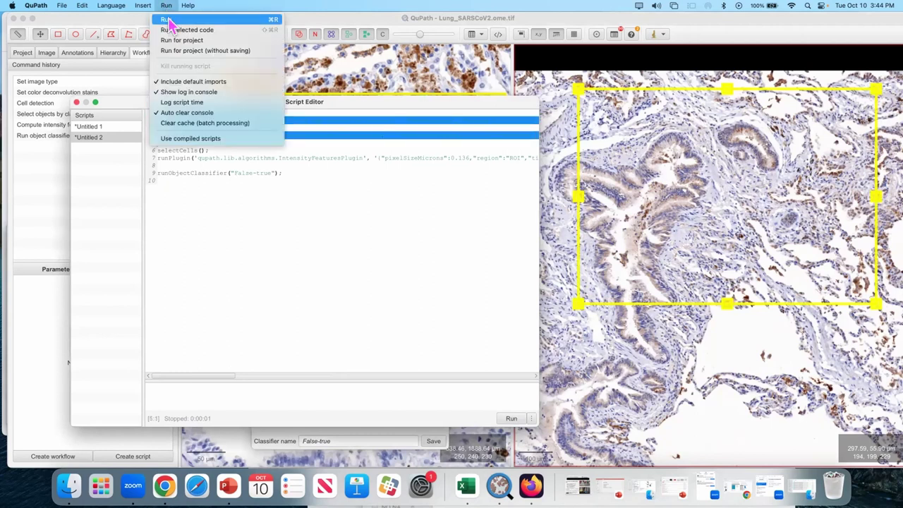
{"action": "left_click", "coordinate": [187, 30]}
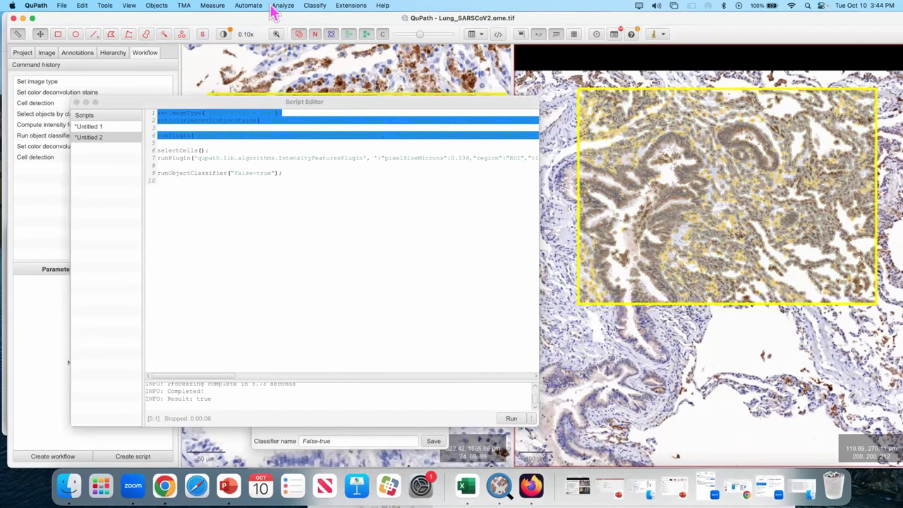
- Move the Script Editor to the right and close the Train classifier dialog
{"action": "left_click", "coordinate": [191, 105]}
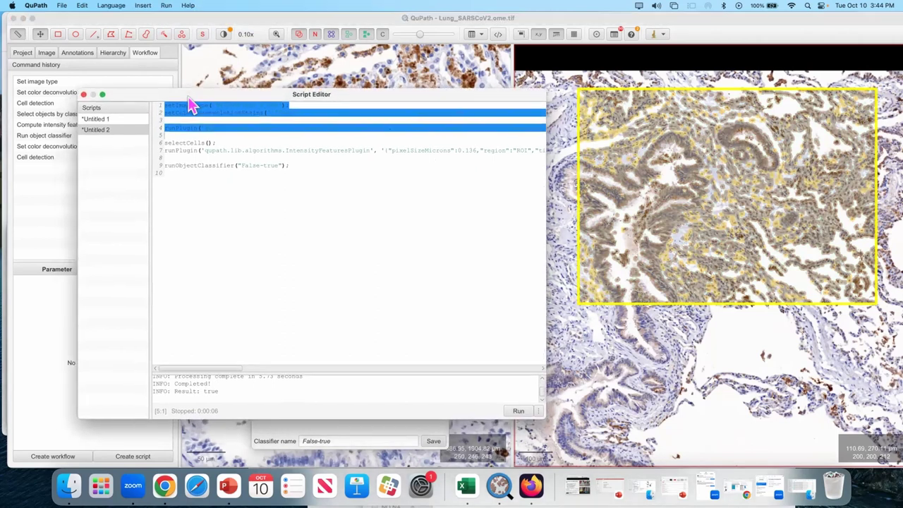
{"action": "left_click", "coordinate": [168, 6]}
{"action": "left_click", "coordinate": [331, 242]}
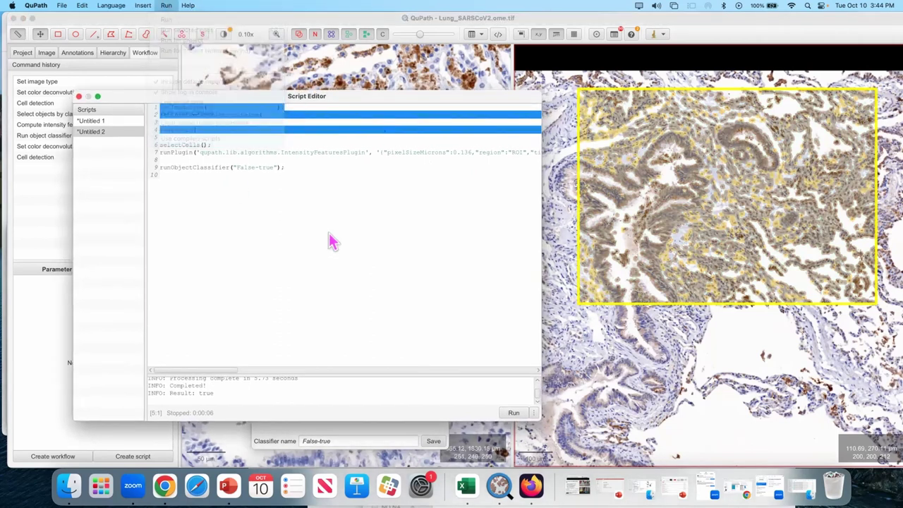
{"action": "left_click", "coordinate": [369, 433]}
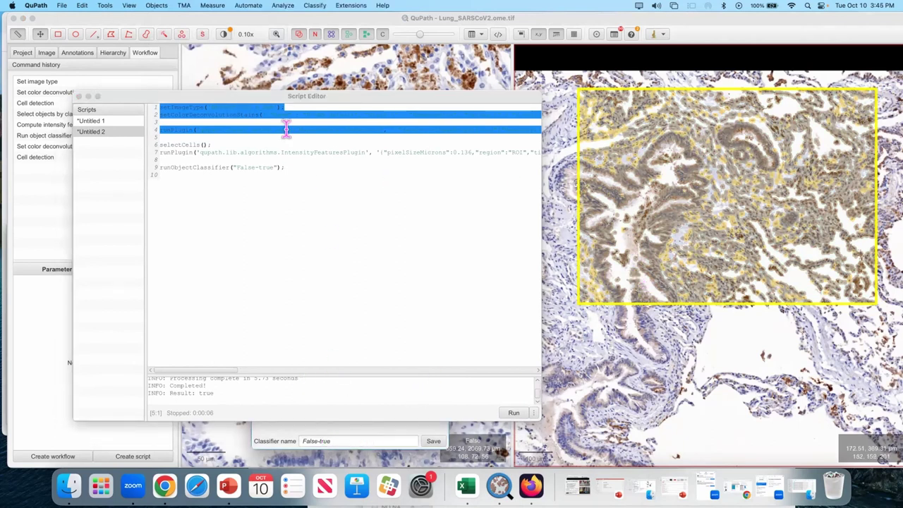
{"action": "left_click_drag", "start_coordinate": [300, 97], "coordinate": [333, 95]}
{"action": "left_click", "coordinate": [258, 240]}
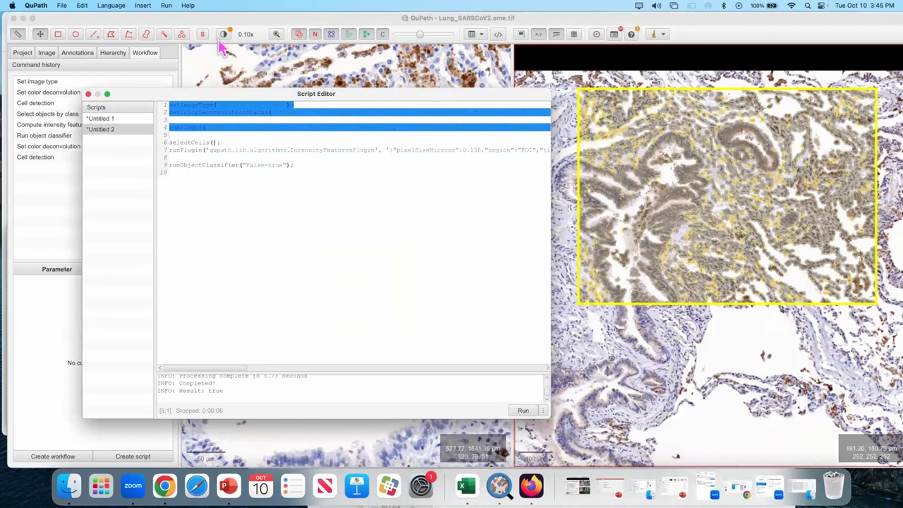
- Select all detected cells via Objects > Select detections > Select cells
{"action": "left_click", "coordinate": [630, 130]}
{"action": "left_click", "coordinate": [157, 7]}
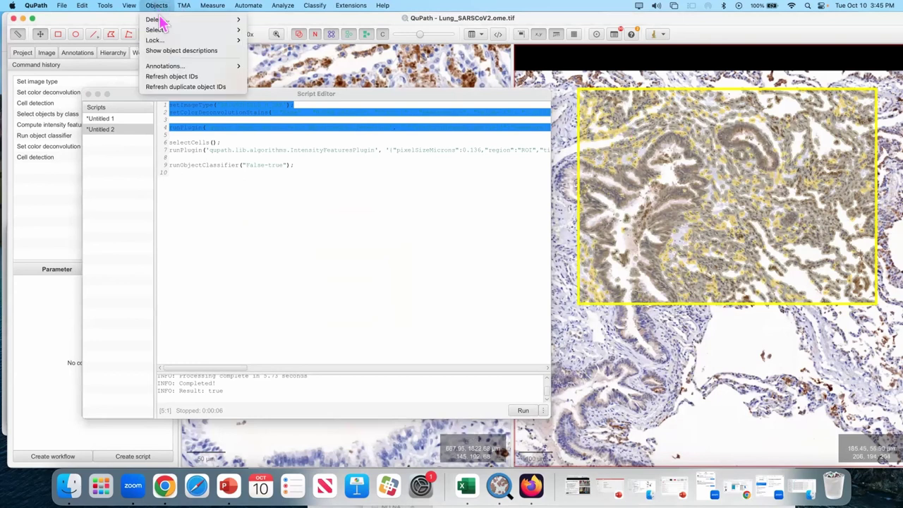
{"action": "mouse_move", "coordinate": [238, 31]}
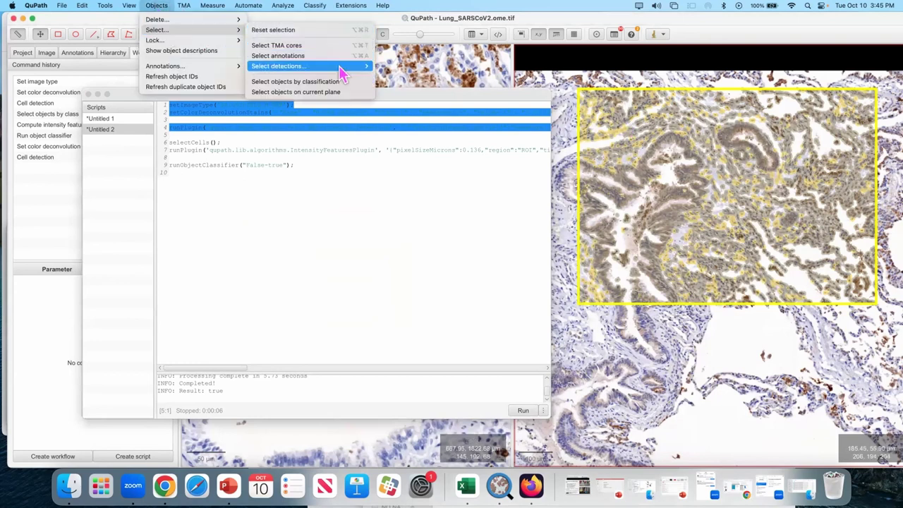
{"action": "mouse_move", "coordinate": [353, 66]}
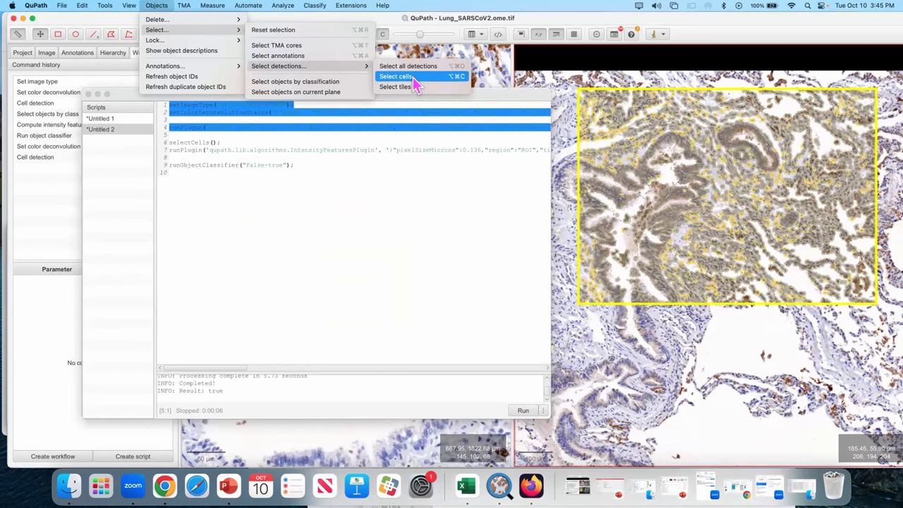
{"action": "left_click", "coordinate": [392, 22]}
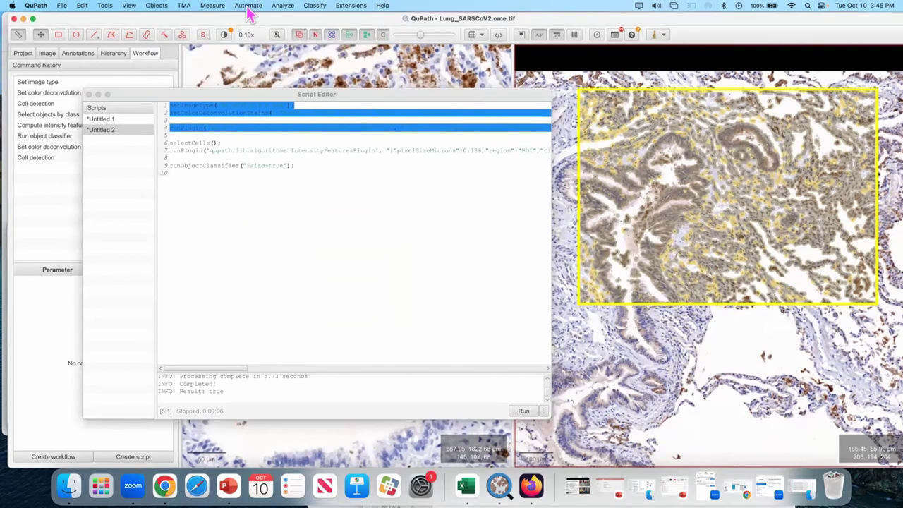
{"action": "left_click", "coordinate": [248, 6]}
{"action": "mouse_move", "coordinate": [157, 6]}
{"action": "mouse_move", "coordinate": [163, 30]}
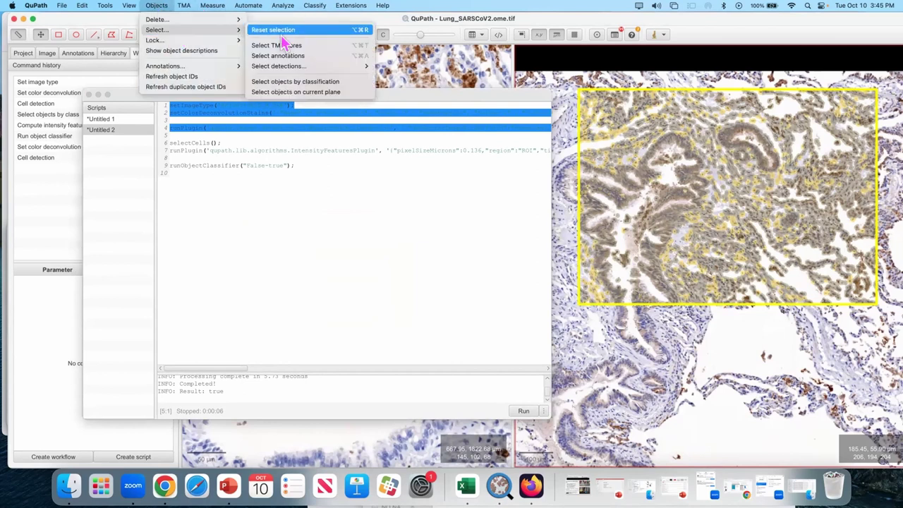
{"action": "mouse_move", "coordinate": [317, 67]}
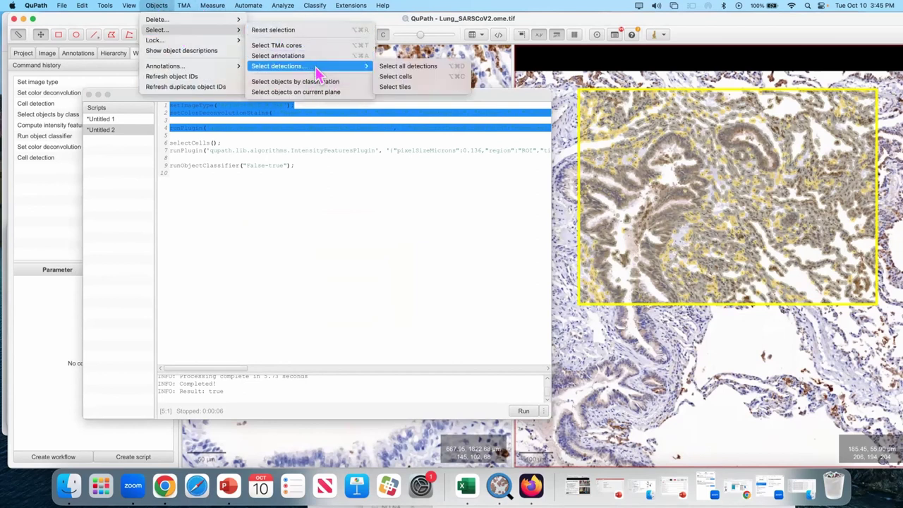
{"action": "left_click", "coordinate": [409, 78]}
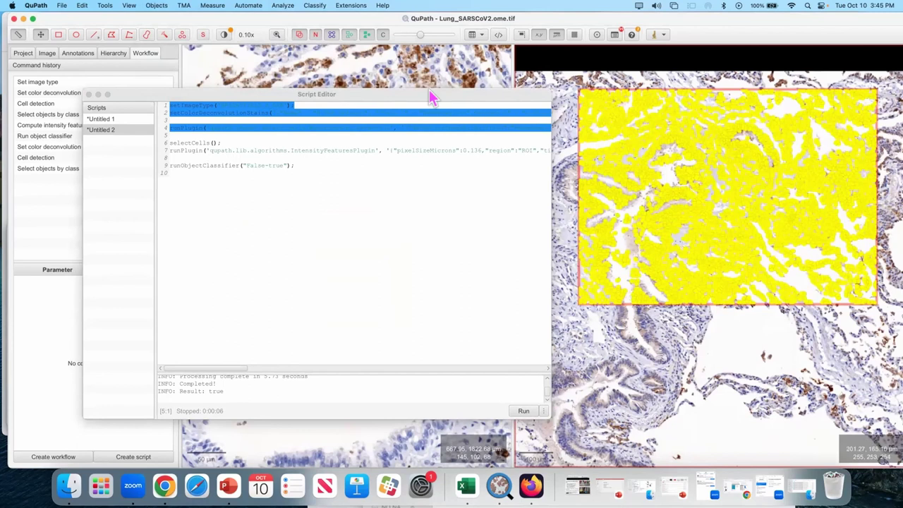
- Move the Script Editor aside, zoom out, and draw a rectangle over the upper tissue region
{"action": "left_click_drag", "start_coordinate": [431, 91], "coordinate": [663, 201]}
{"action": "left_click", "coordinate": [455, 132]}
{"action": "left_click_drag", "start_coordinate": [455, 132], "coordinate": [361, 126]}
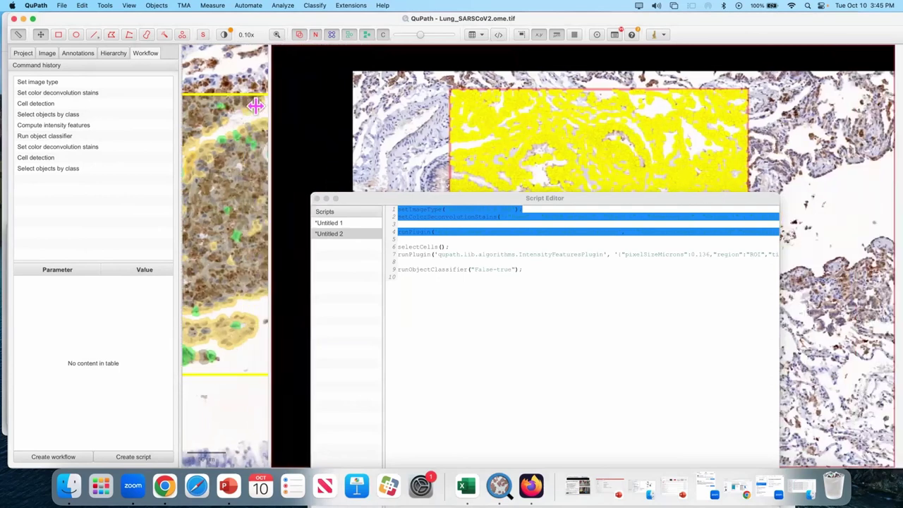
{"action": "left_click_drag", "start_coordinate": [382, 199], "coordinate": [584, 187]}
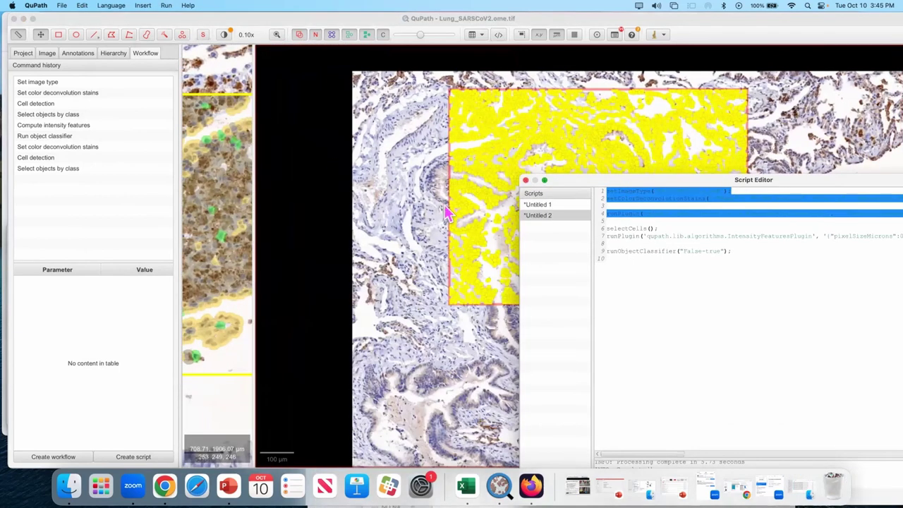
{"action": "scroll", "coordinate": [451, 215], "scroll_direction": "down", "scroll_amount": 5}
{"action": "scroll", "coordinate": [458, 258], "scroll_direction": "up", "scroll_amount": 5}
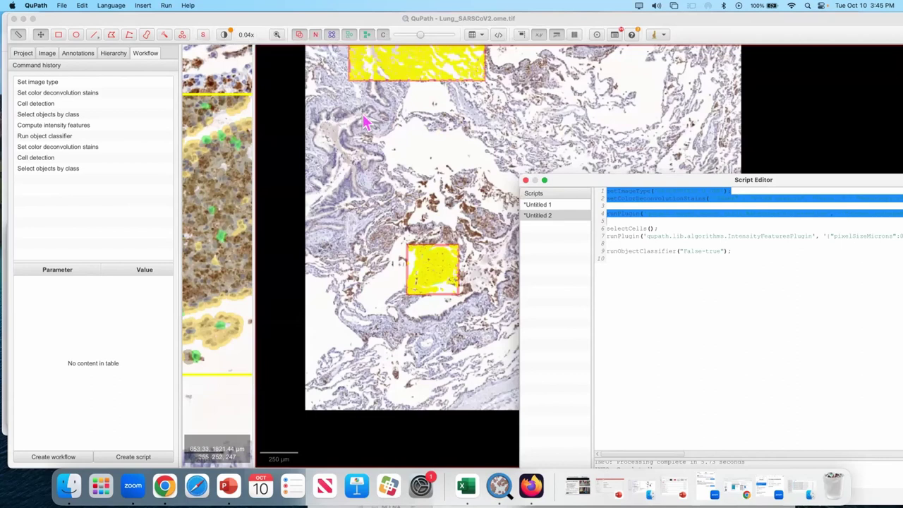
{"action": "scroll", "coordinate": [354, 122], "scroll_direction": "down", "scroll_amount": 3}
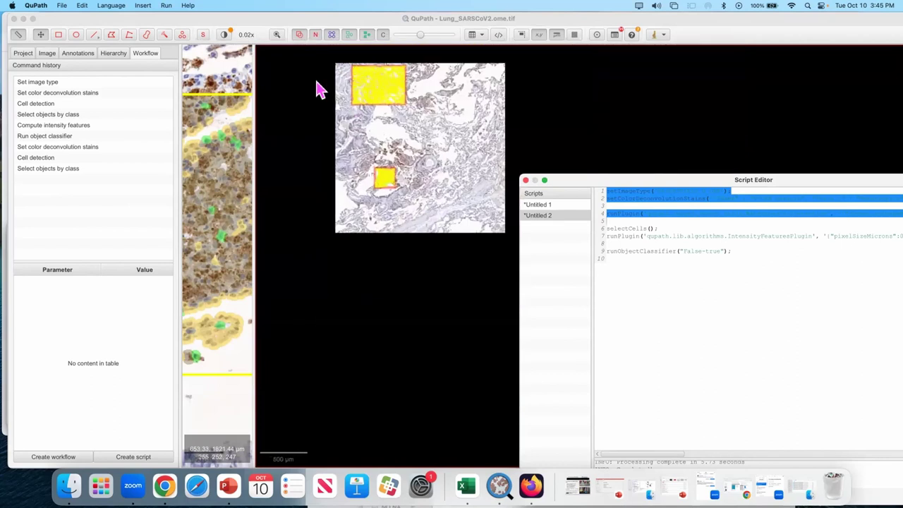
{"action": "left_click", "coordinate": [203, 34]}
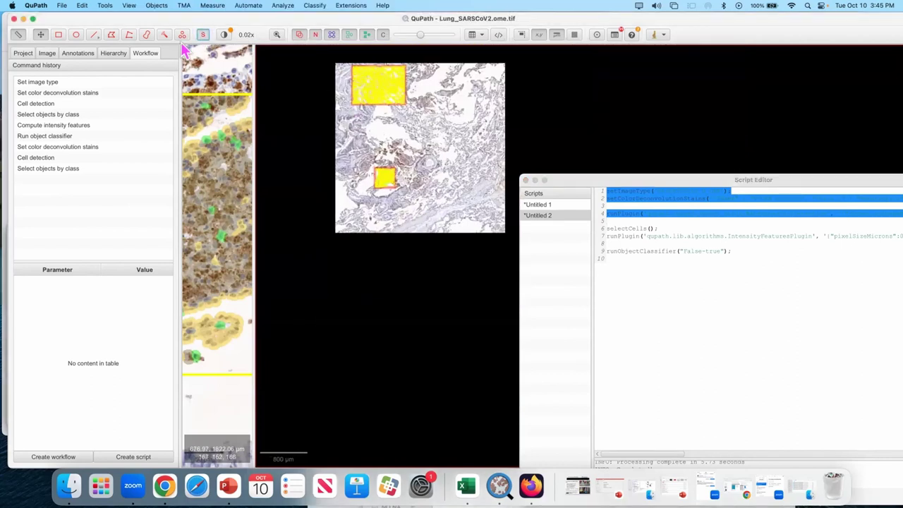
{"action": "left_click", "coordinate": [58, 34]}
{"action": "mouse_move", "coordinate": [359, 105]}
{"action": "left_mouse_down"}
{"action": "mouse_move", "coordinate": [405, 88]}
{"action": "mouse_move", "coordinate": [423, 42]}
{"action": "left_mouse_up"}
- Run only script line 7 to compute intensity features for the new cells
{"action": "left_click_drag", "start_coordinate": [609, 181], "coordinate": [399, 132]}
{"action": "left_click", "coordinate": [417, 179]}
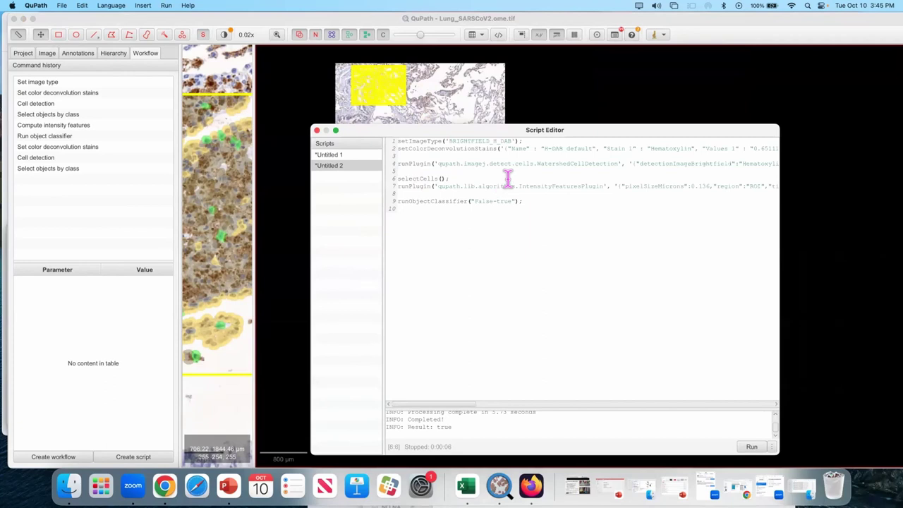
{"action": "key", "text": "shift+Down"}
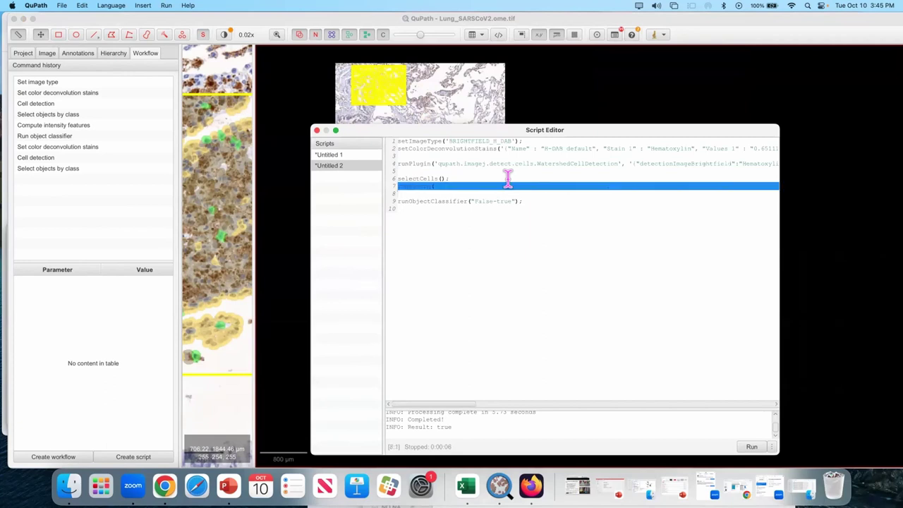
{"action": "left_click", "coordinate": [166, 6]}
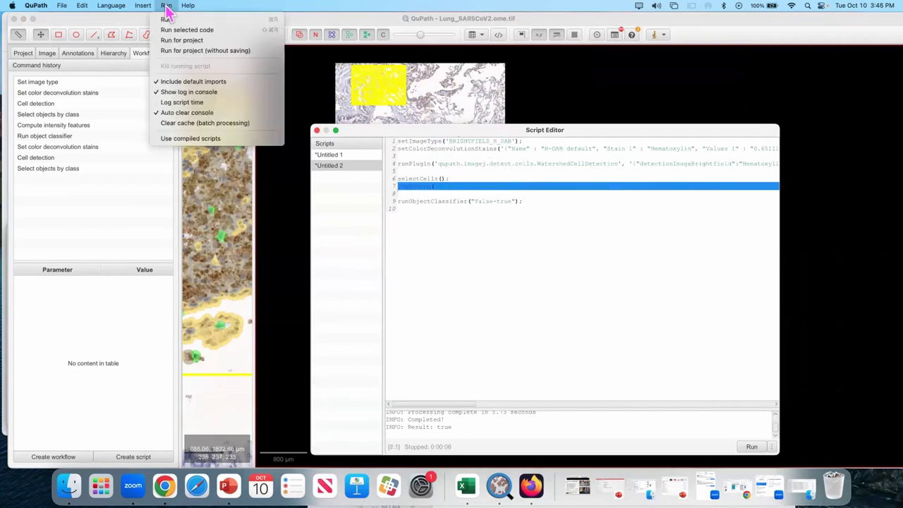
{"action": "left_click", "coordinate": [179, 29]}
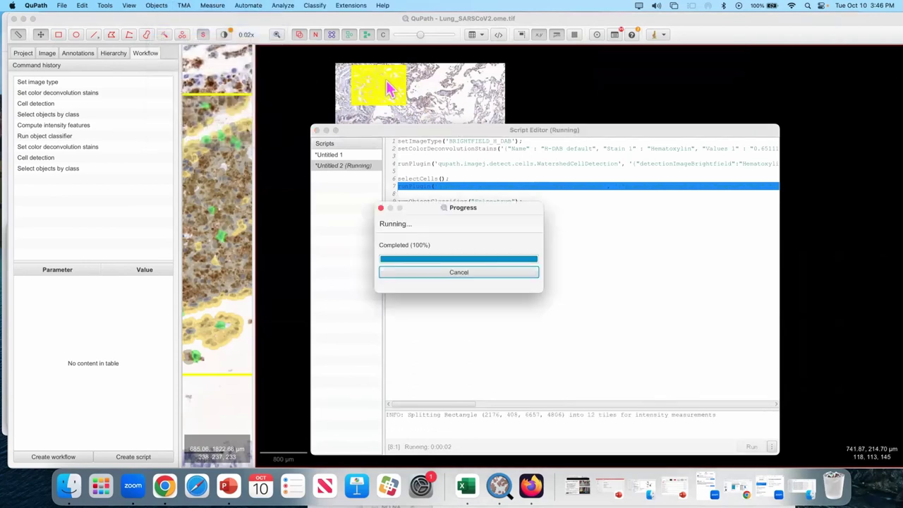
- Inspect the annotations list and a selected cell's measurements
{"action": "left_click", "coordinate": [71, 54]}
{"action": "scroll", "coordinate": [372, 93], "scroll_direction": "up", "scroll_amount": 2}
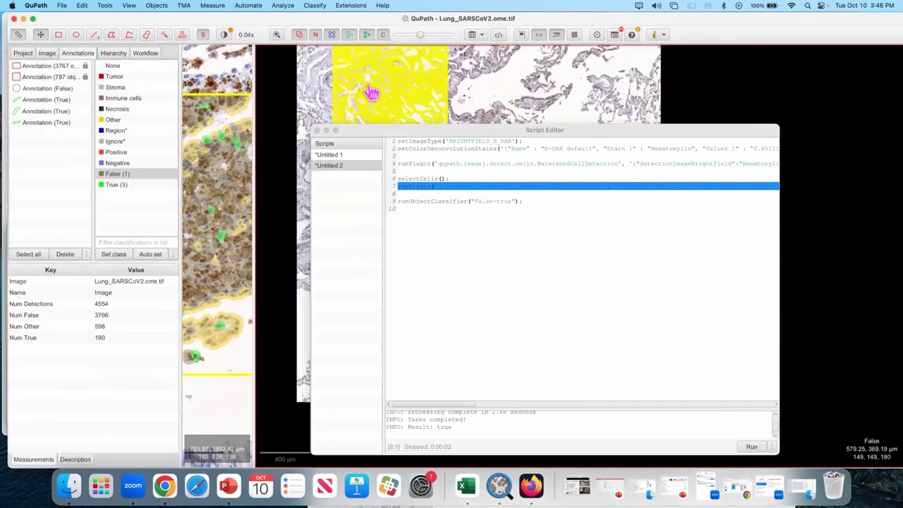
{"action": "left_click_drag", "start_coordinate": [383, 131], "coordinate": [366, 152]}
{"action": "left_click", "coordinate": [379, 104]}
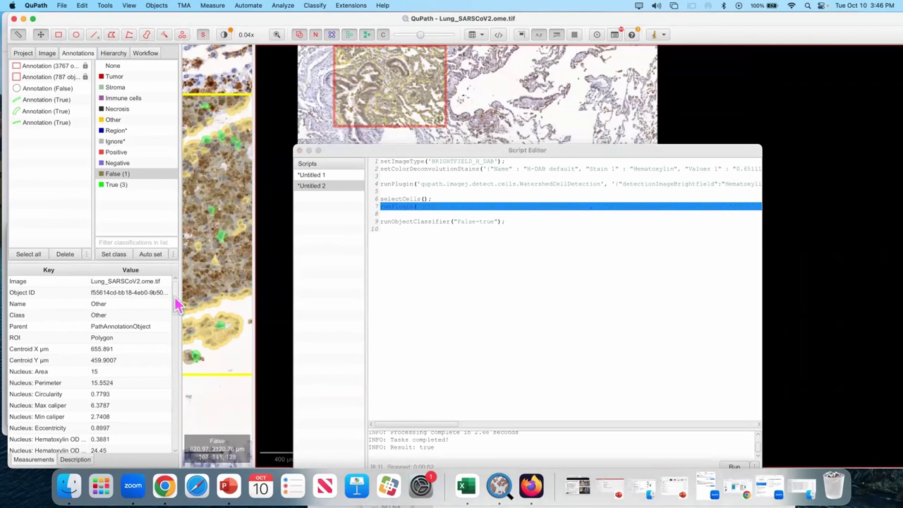
{"action": "left_click_drag", "start_coordinate": [176, 305], "coordinate": [161, 417]}
{"action": "scroll", "coordinate": [161, 417], "scroll_direction": "down", "scroll_amount": 5}
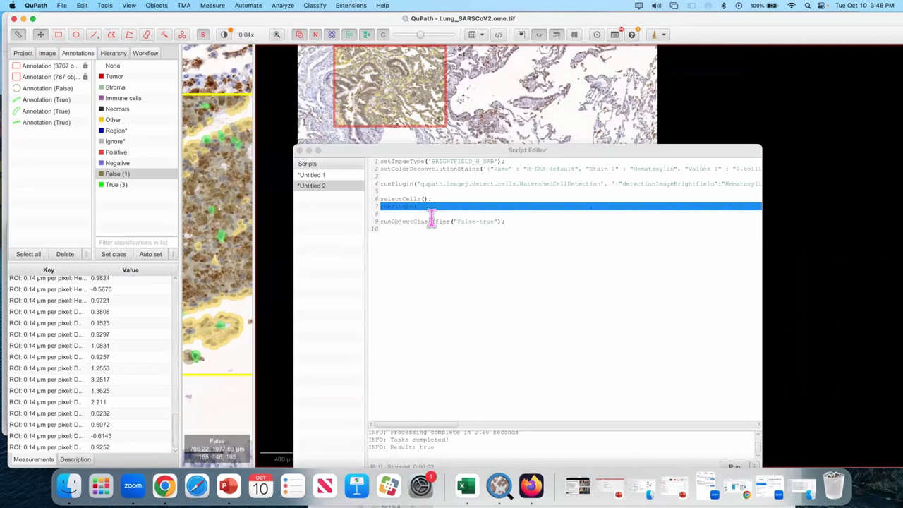
- Run only the runObjectClassifier("False-true") line to classify the cells
{"action": "left_click", "coordinate": [506, 221]}
{"action": "left_click_drag", "start_coordinate": [506, 223], "coordinate": [458, 224]}
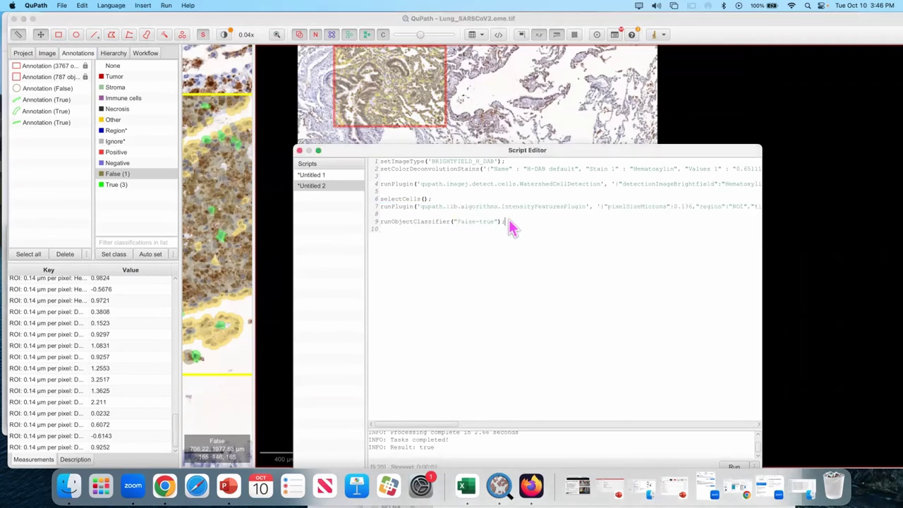
{"action": "left_click_drag", "start_coordinate": [508, 221], "coordinate": [379, 224]}
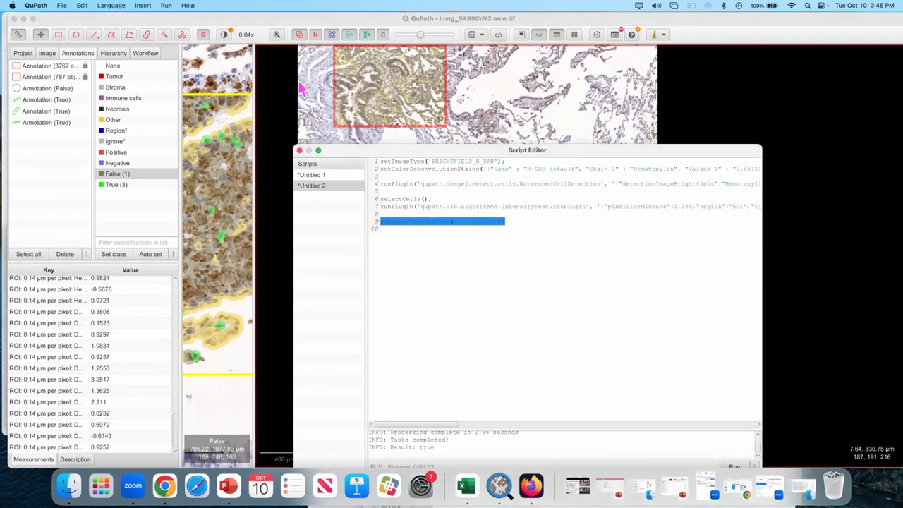
{"action": "left_click", "coordinate": [166, 5]}
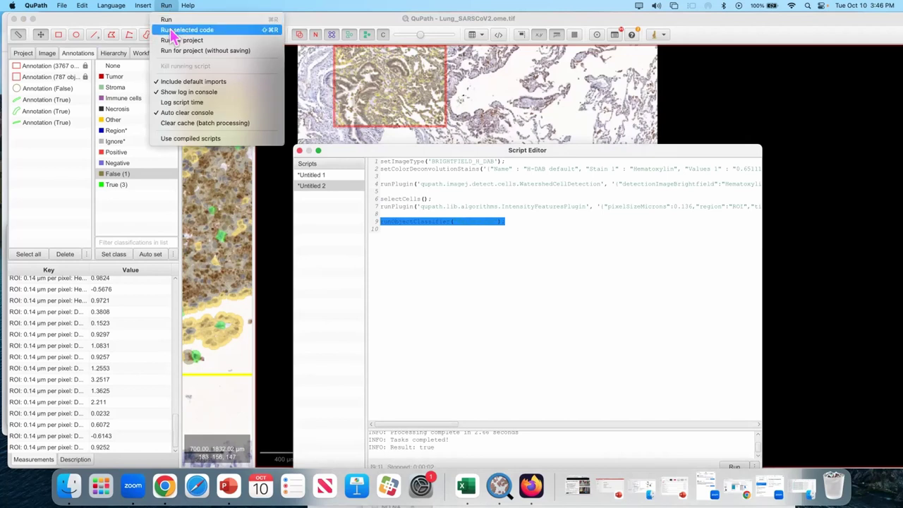
{"action": "left_click", "coordinate": [172, 31]}
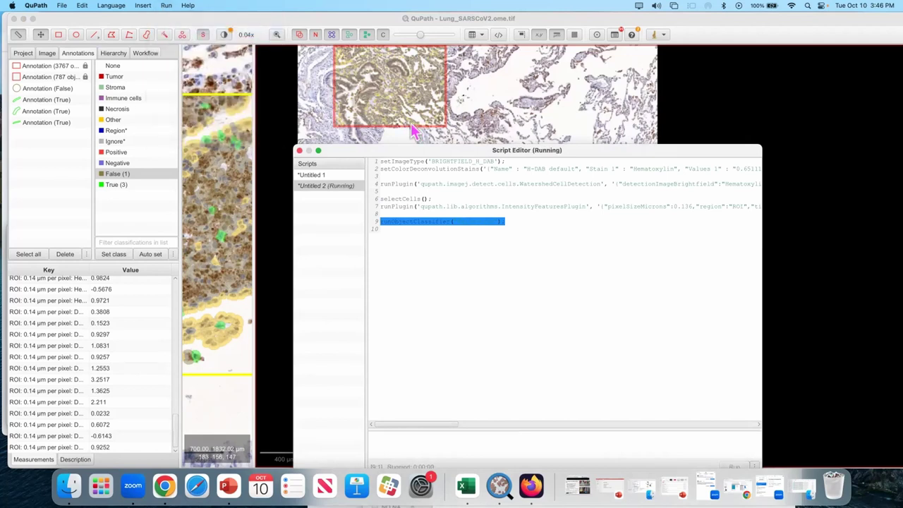
- Close the Script Editor and zoom into the classified detections
{"action": "left_click", "coordinate": [300, 151]}
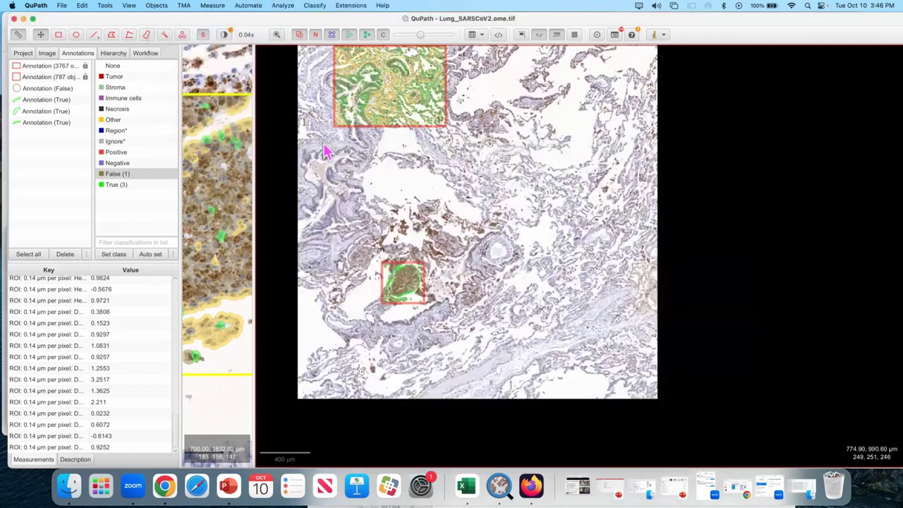
{"action": "scroll", "coordinate": [380, 76], "scroll_direction": "up", "scroll_amount": 4}
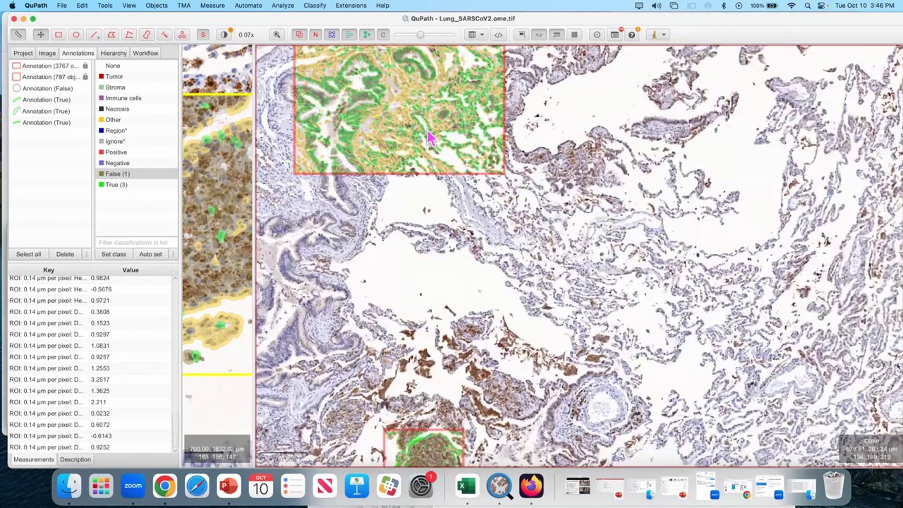
{"action": "scroll", "coordinate": [450, 121], "scroll_direction": "up", "scroll_amount": 3}
{"action": "scroll", "coordinate": [479, 118], "scroll_direction": "up", "scroll_amount": 3}
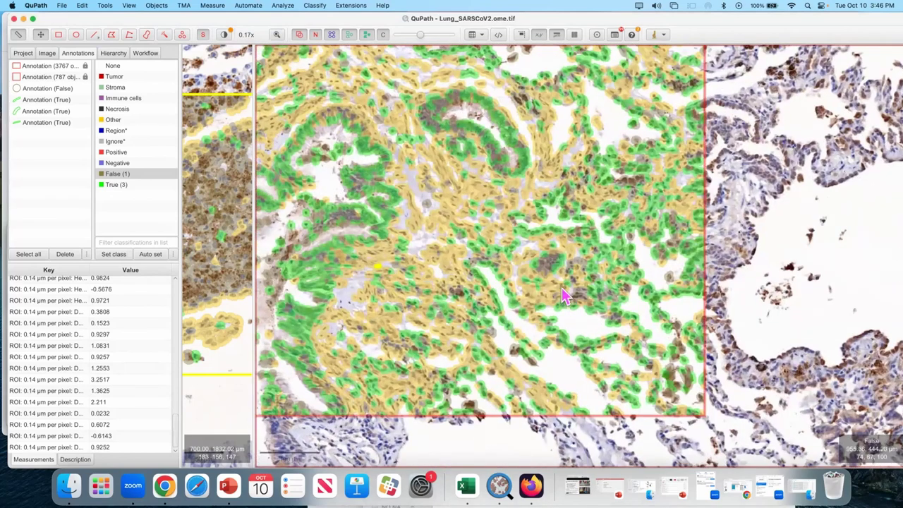
{"action": "scroll", "coordinate": [557, 282], "scroll_direction": "up", "scroll_amount": 3}
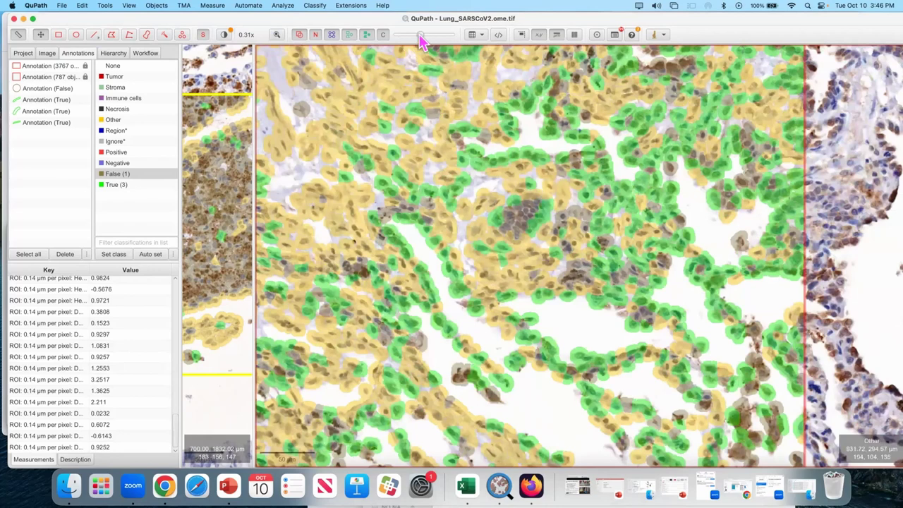
- Set detection opacity to full and back to semi-transparent, then widen the left viewer
{"action": "left_click_drag", "start_coordinate": [420, 36], "coordinate": [519, 229]}
{"action": "scroll", "coordinate": [508, 159], "scroll_direction": "down", "scroll_amount": 3}
{"action": "left_click_drag", "start_coordinate": [453, 36], "coordinate": [370, 41]}
{"action": "scroll", "coordinate": [487, 111], "scroll_direction": "up", "scroll_amount": 3}
{"action": "scroll", "coordinate": [500, 133], "scroll_direction": "up", "scroll_amount": 3}
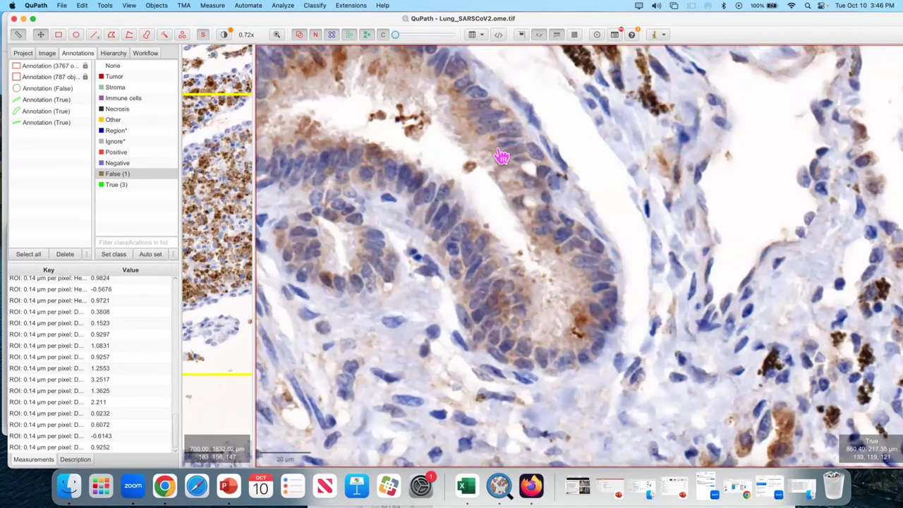
{"action": "scroll", "coordinate": [496, 154], "scroll_direction": "down", "scroll_amount": 10}
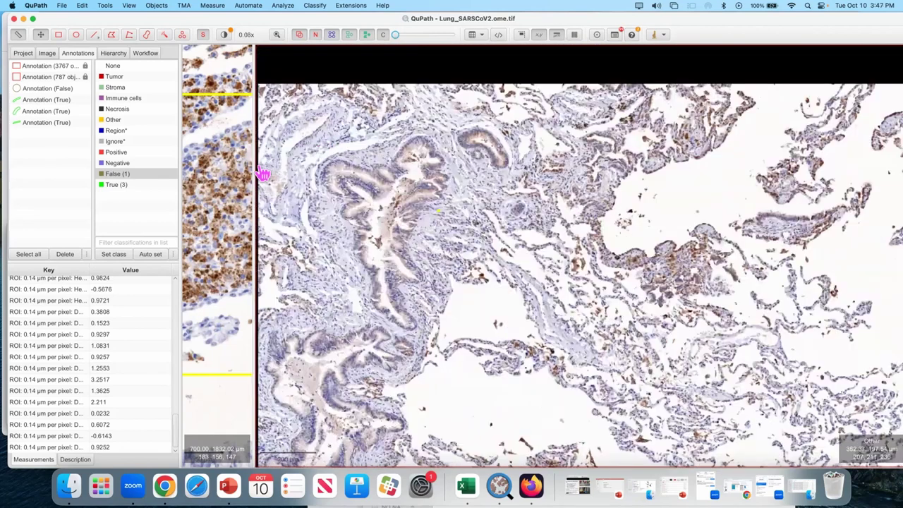
{"action": "left_click_drag", "start_coordinate": [258, 162], "coordinate": [599, 172]}
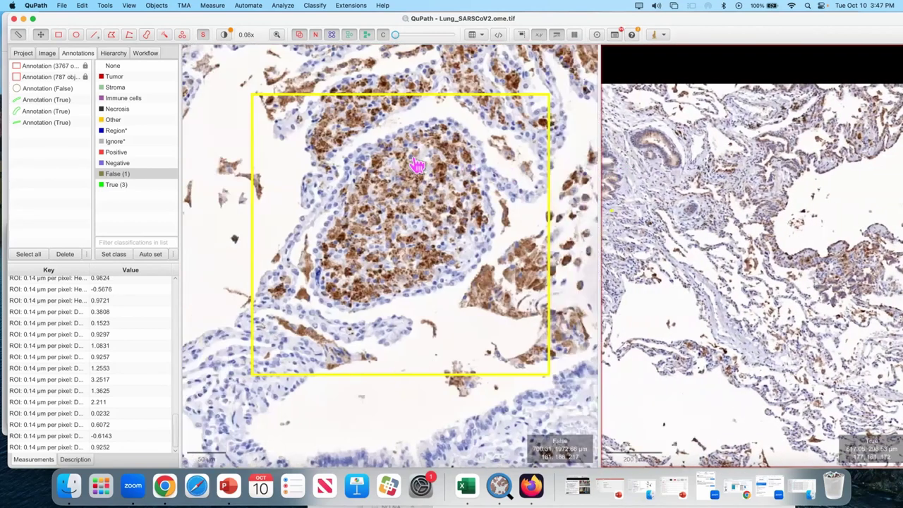
{"action": "scroll", "coordinate": [414, 169], "scroll_direction": "down", "scroll_amount": 5}
- Centre the bronchiole in Lung_Iso, then activate and widen the Lung_SARSCoV2 viewer
{"action": "scroll", "coordinate": [449, 143], "scroll_direction": "down", "scroll_amount": 5}
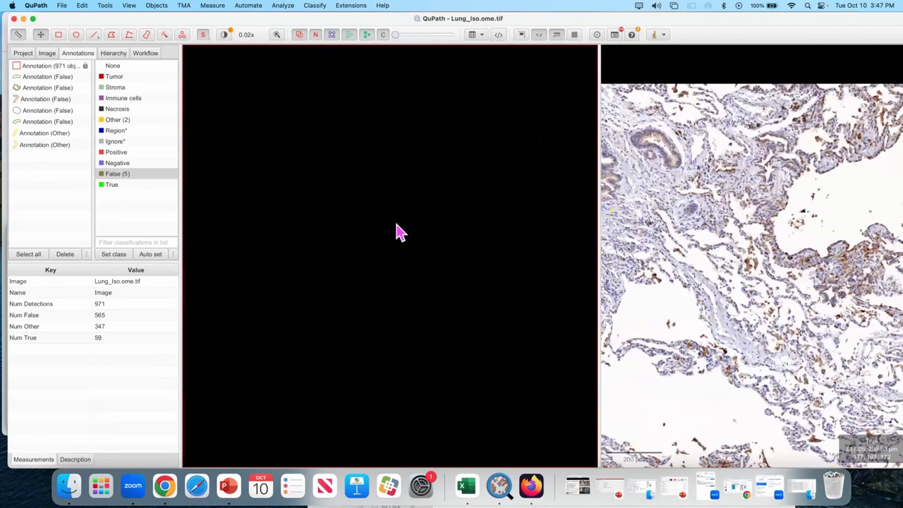
{"action": "scroll", "coordinate": [377, 322], "scroll_direction": "up", "scroll_amount": 5}
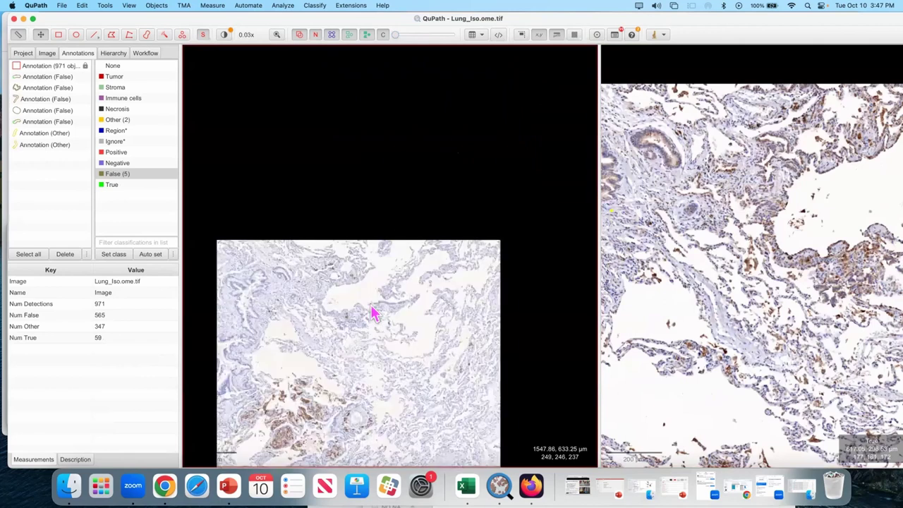
{"action": "left_click_drag", "start_coordinate": [430, 282], "coordinate": [321, 165]}
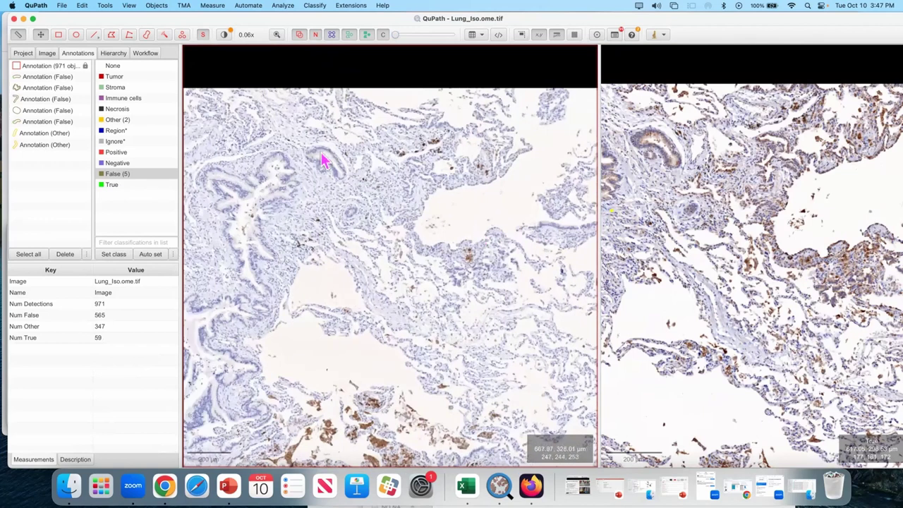
{"action": "scroll", "coordinate": [323, 161], "scroll_direction": "up", "scroll_amount": 5}
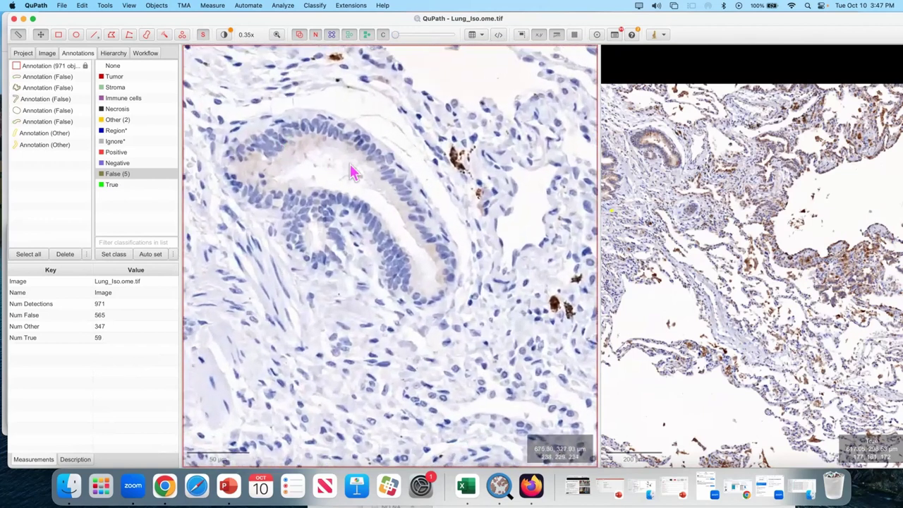
{"action": "left_click_drag", "start_coordinate": [340, 195], "coordinate": [371, 177]}
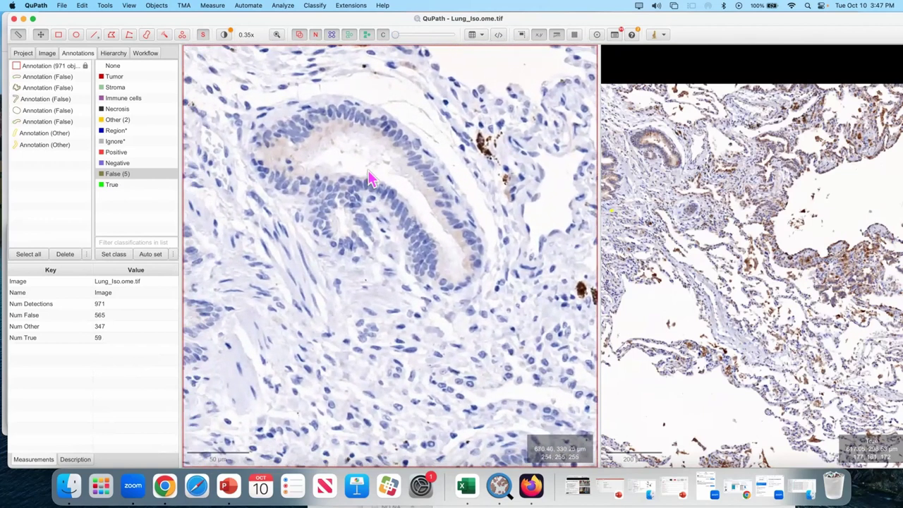
{"action": "left_click", "coordinate": [648, 141]}
{"action": "scroll", "coordinate": [652, 144], "scroll_direction": "up", "scroll_amount": 8}
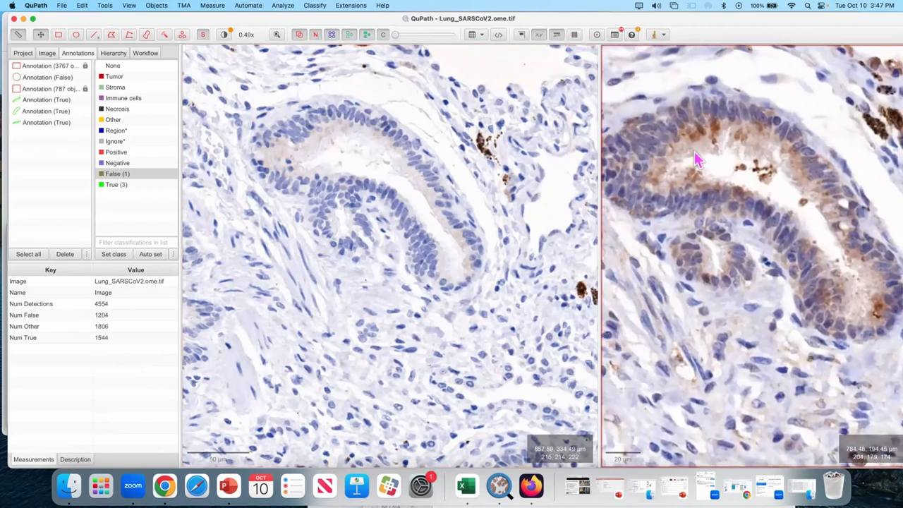
{"action": "left_click_drag", "start_coordinate": [603, 178], "coordinate": [417, 178]}
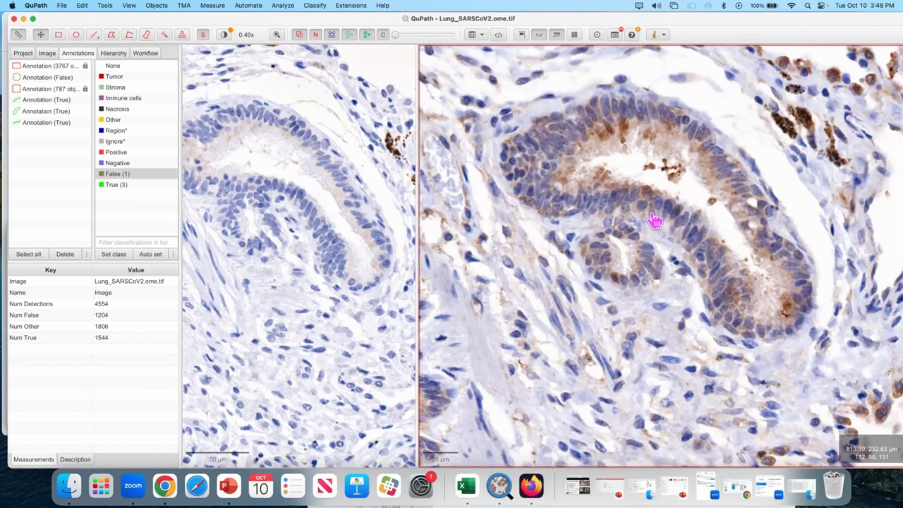
- Review the 'Dealing with folds – Poorly Fixed Kidney' slide in PowerPoint, then return to QuPath
{"action": "left_click", "coordinate": [238, 487]}
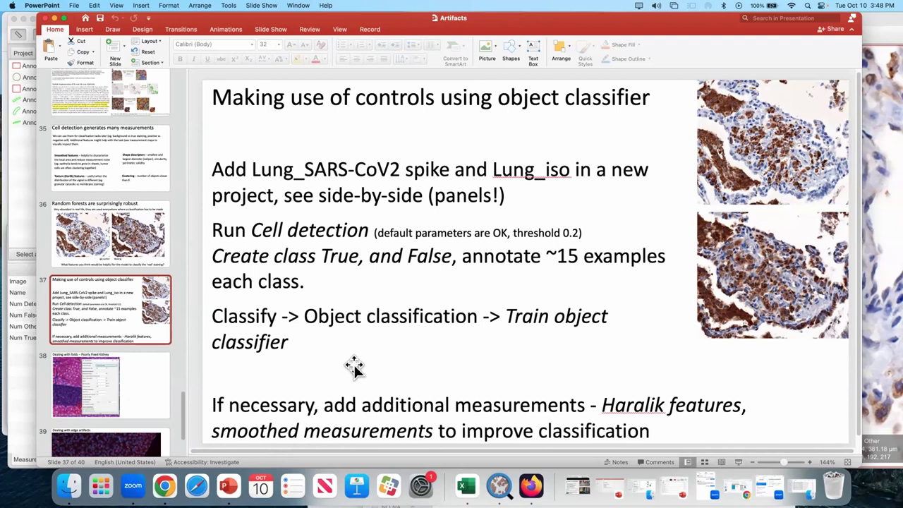
{"action": "left_click", "coordinate": [134, 398]}
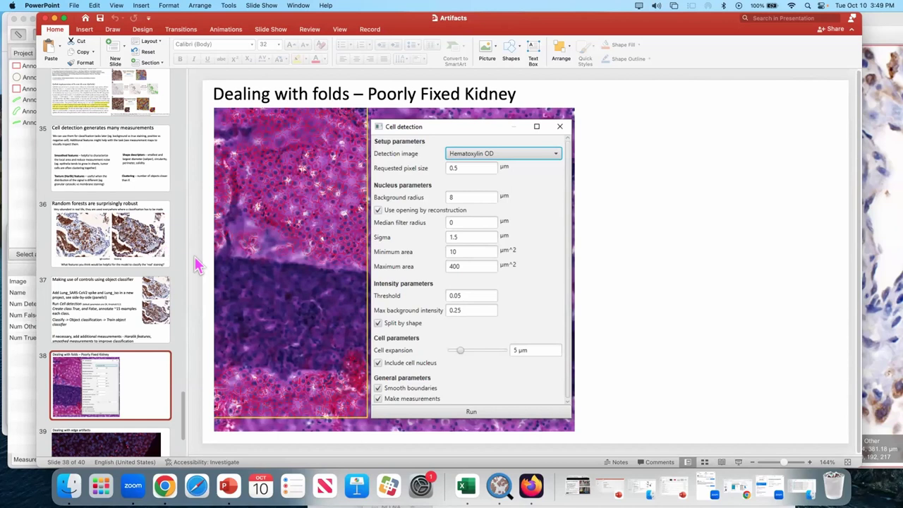
{"action": "left_click_drag", "start_coordinate": [185, 242], "coordinate": [16, 227]}
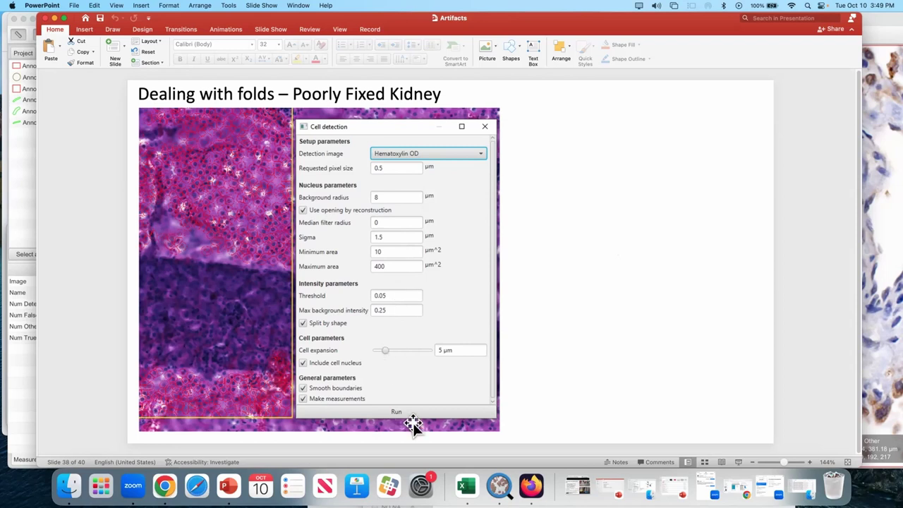
{"action": "left_click", "coordinate": [498, 485]}
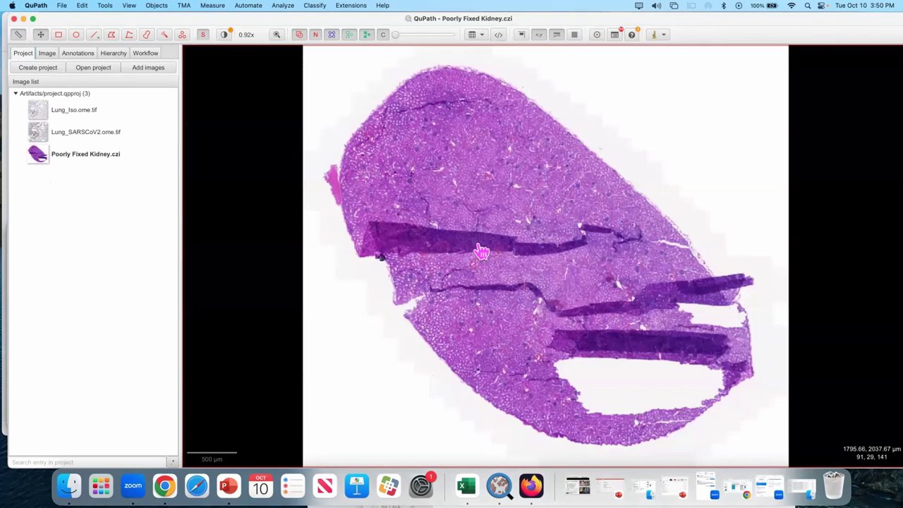
- Draw a rectangle annotation spanning the kidney's tissue edge and background
{"action": "scroll", "coordinate": [484, 251], "scroll_direction": "up", "scroll_amount": 10}
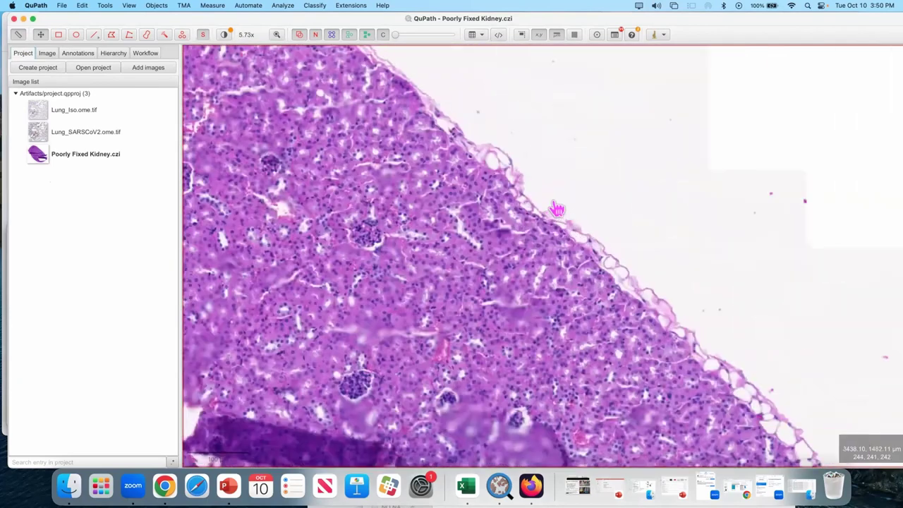
{"action": "scroll", "coordinate": [558, 208], "scroll_direction": "up", "scroll_amount": 5}
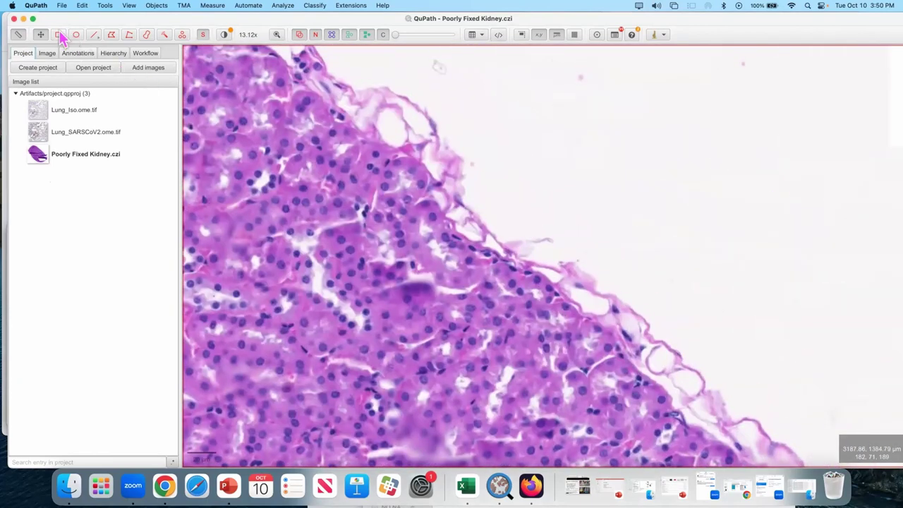
{"action": "left_click", "coordinate": [59, 34]}
{"action": "mouse_move", "coordinate": [395, 152]}
{"action": "left_mouse_down"}
{"action": "mouse_move", "coordinate": [675, 329]}
{"action": "mouse_move", "coordinate": [670, 349]}
{"action": "left_mouse_up"}
{"action": "key", "text": "BackSpace"}
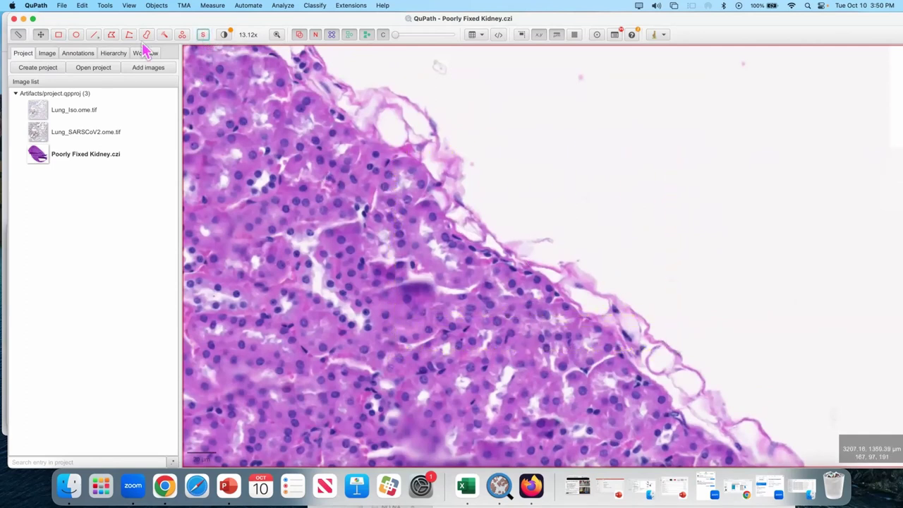
{"action": "left_click", "coordinate": [60, 34]}
{"action": "mouse_move", "coordinate": [477, 177]}
{"action": "left_mouse_down"}
{"action": "mouse_move", "coordinate": [593, 299]}
{"action": "mouse_move", "coordinate": [803, 442]}
{"action": "left_mouse_up"}
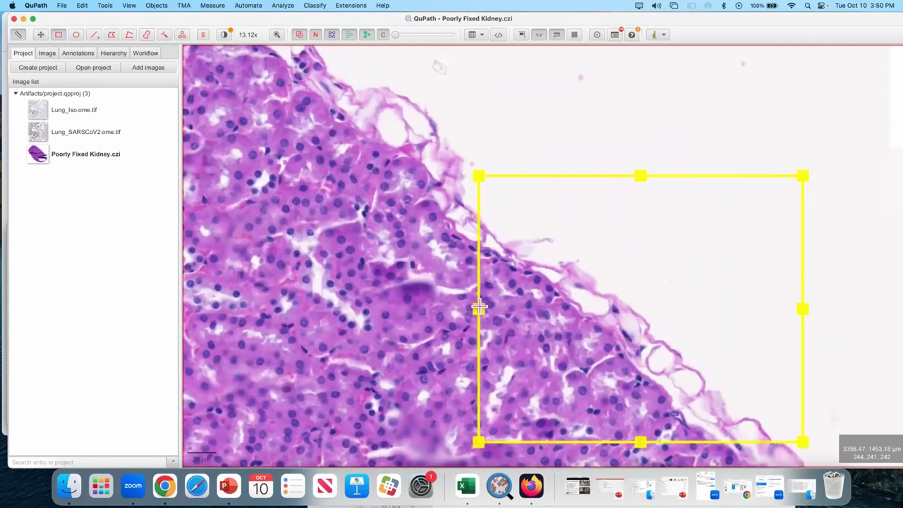
{"action": "left_click_drag", "start_coordinate": [479, 308], "coordinate": [444, 309]}
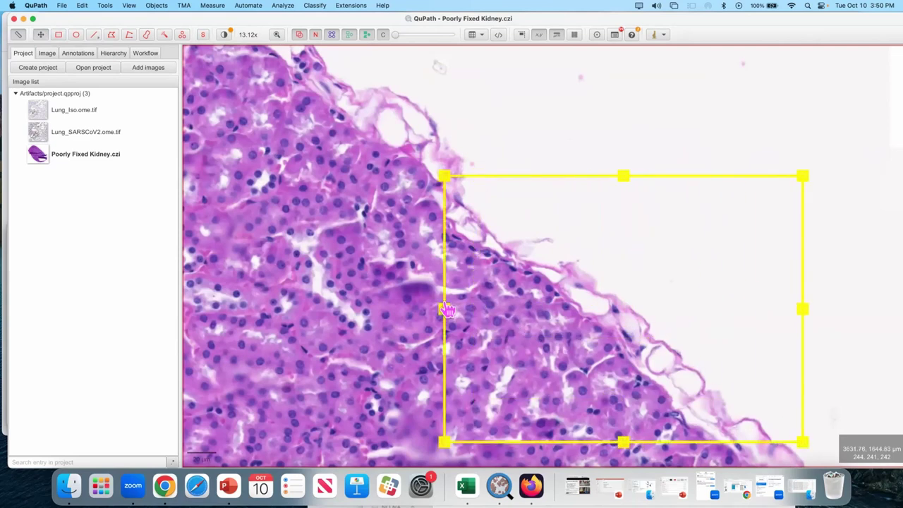
- Auto-estimate stain vectors with Max total OD and Ignore extrema 2, saved as 'H&E estimated'
{"action": "left_click", "coordinate": [281, 6]}
{"action": "key", "text": "Escape"}
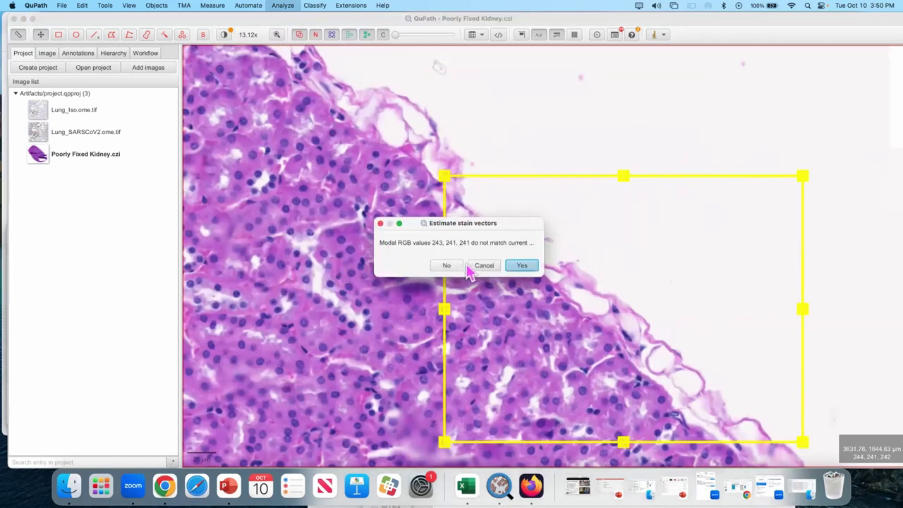
{"action": "left_click", "coordinate": [522, 267]}
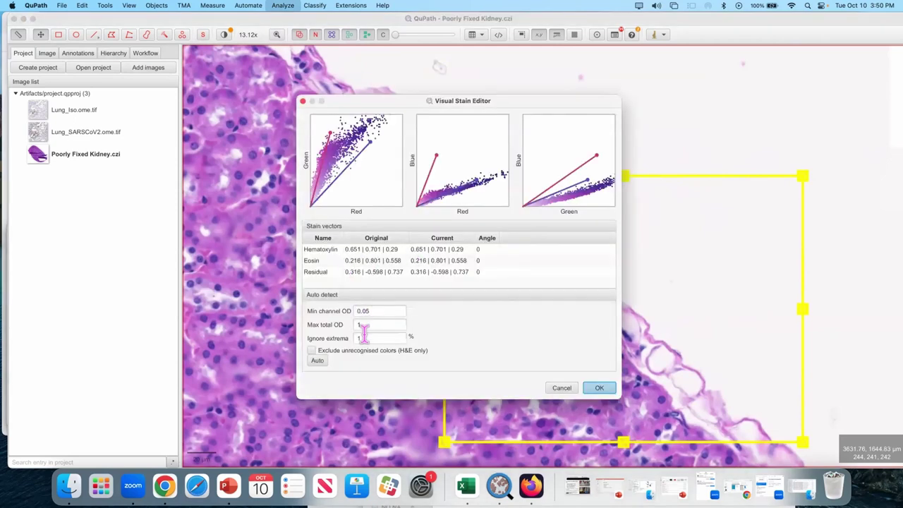
{"action": "left_click", "coordinate": [341, 338]}
{"action": "type", "text": "2"}
{"action": "left_click", "coordinate": [359, 325]}
{"action": "type", "text": "2"}
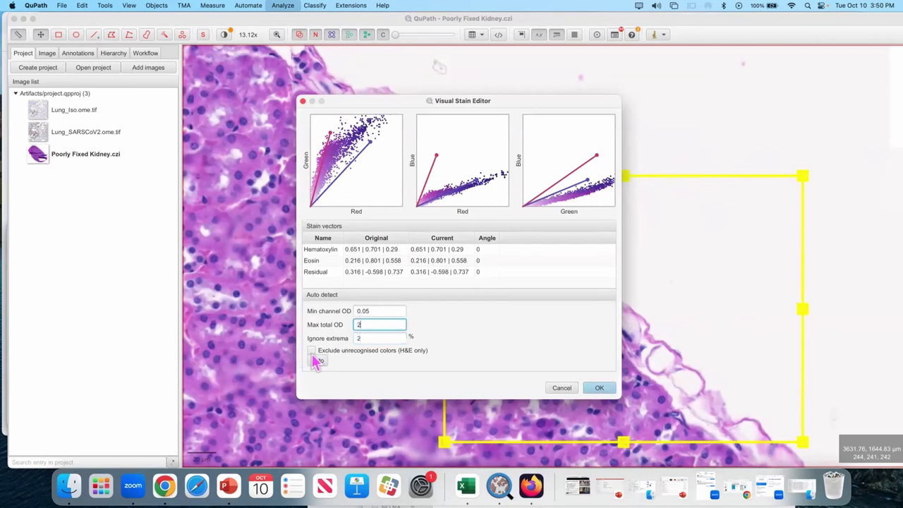
{"action": "left_click", "coordinate": [317, 361]}
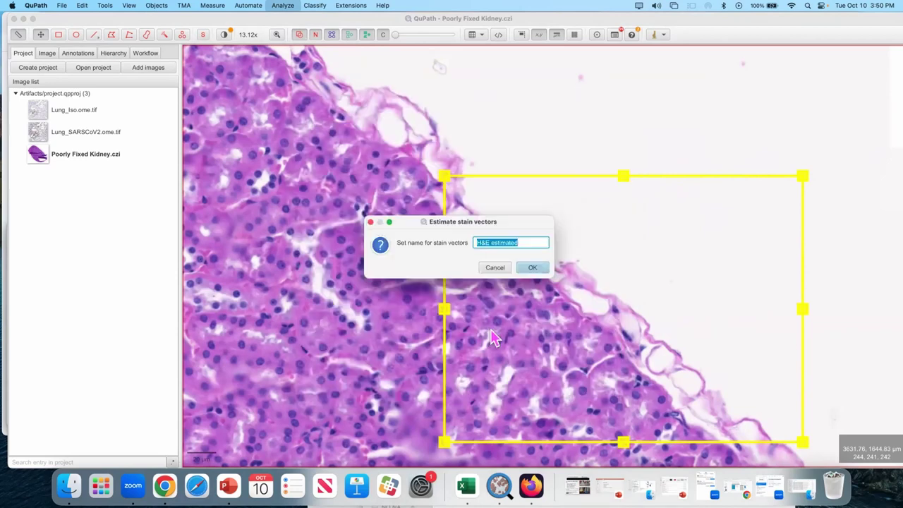
{"action": "left_click", "coordinate": [532, 268]}
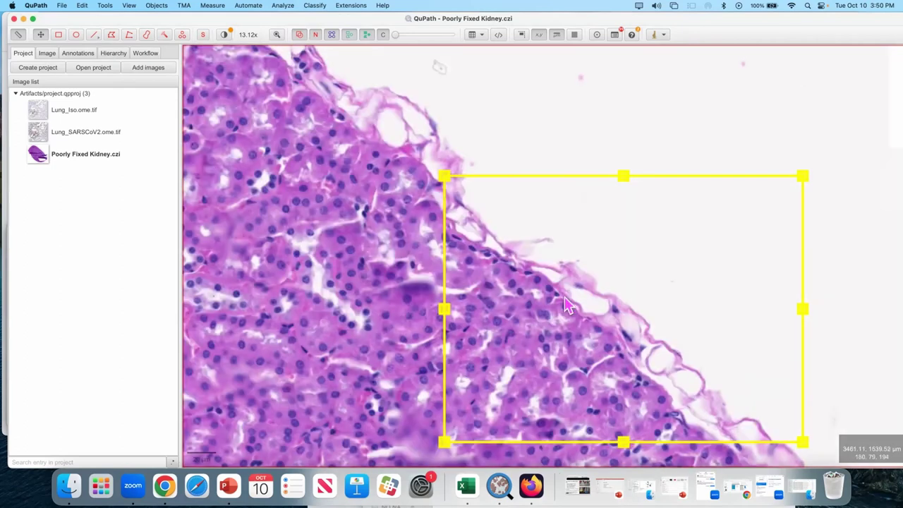
- Draw a rectangle annotation across the dark kidney fold band
{"action": "scroll", "coordinate": [574, 298], "scroll_direction": "down", "scroll_amount": 10}
{"action": "scroll", "coordinate": [408, 342], "scroll_direction": "up", "scroll_amount": 5}
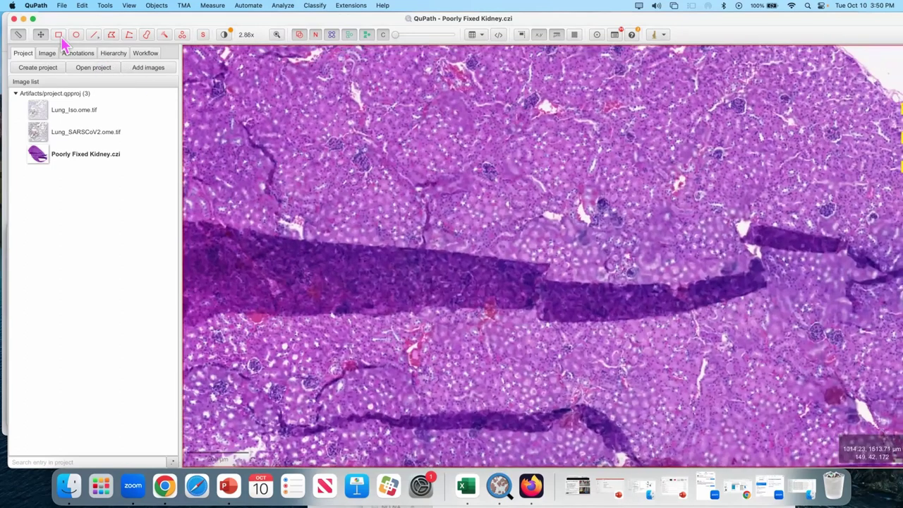
{"action": "left_click", "coordinate": [60, 35]}
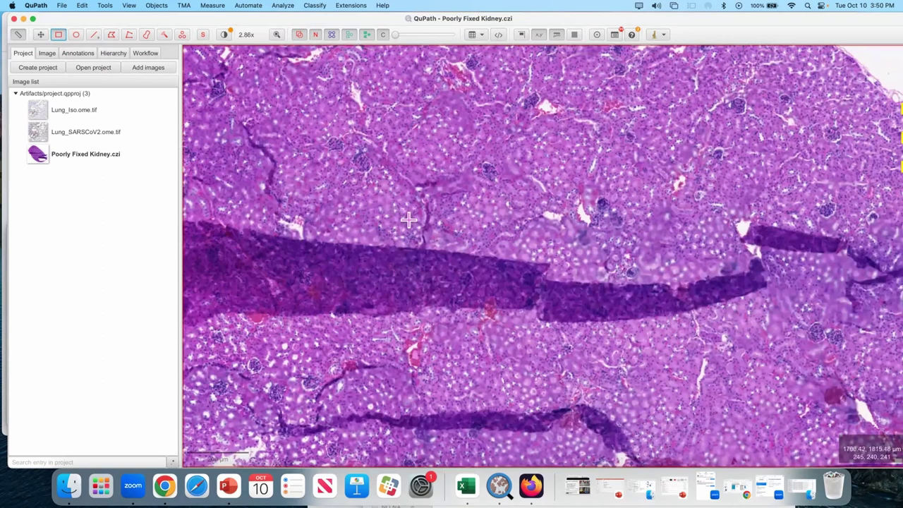
{"action": "scroll", "coordinate": [384, 211], "scroll_direction": "up", "scroll_amount": 2}
{"action": "mouse_move", "coordinate": [349, 152]}
{"action": "left_mouse_down"}
{"action": "mouse_move", "coordinate": [467, 312]}
{"action": "mouse_move", "coordinate": [498, 385]}
{"action": "left_mouse_up"}
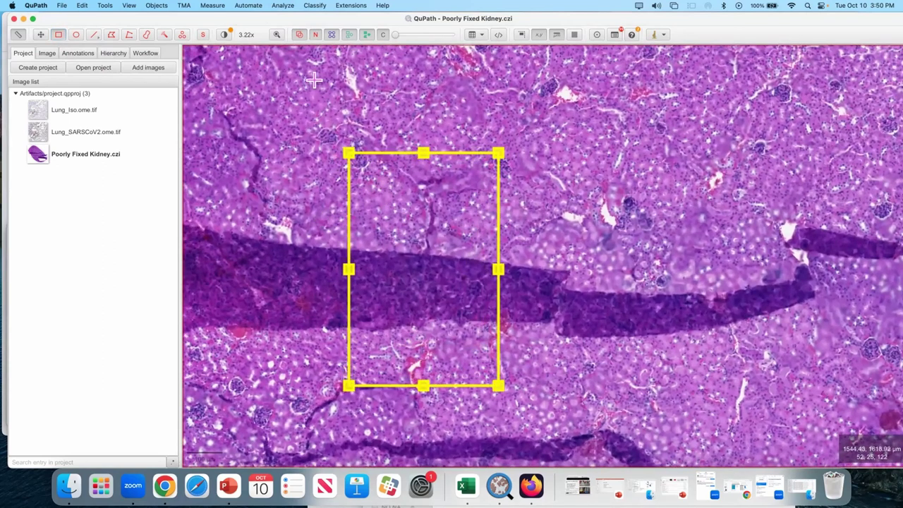
- Open the Cell detection settings and move the dialog beside the image
{"action": "left_click", "coordinate": [283, 6]}
{"action": "mouse_move", "coordinate": [293, 39]}
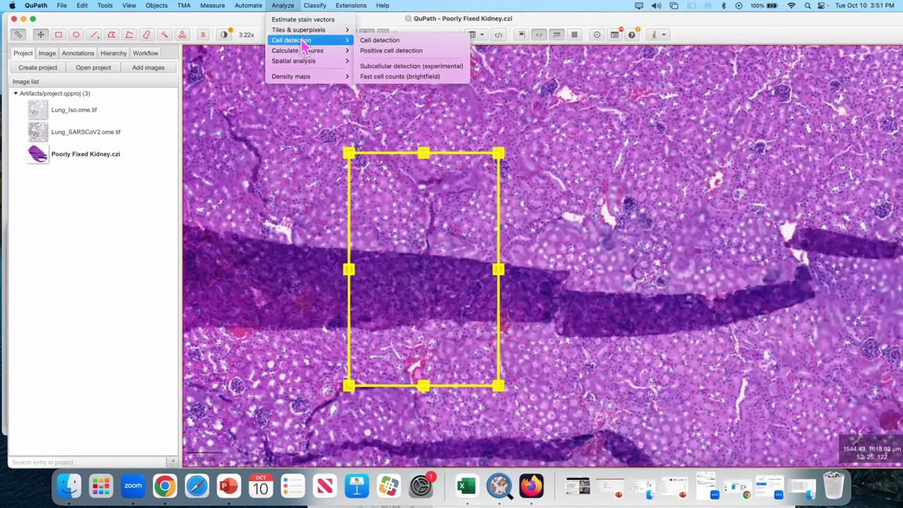
{"action": "left_click", "coordinate": [381, 40]}
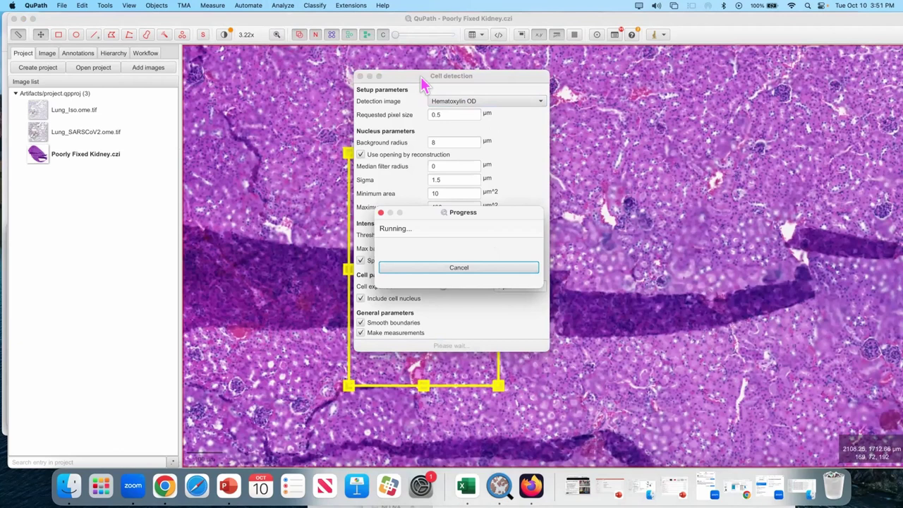
{"action": "left_click_drag", "start_coordinate": [428, 79], "coordinate": [622, 128]}
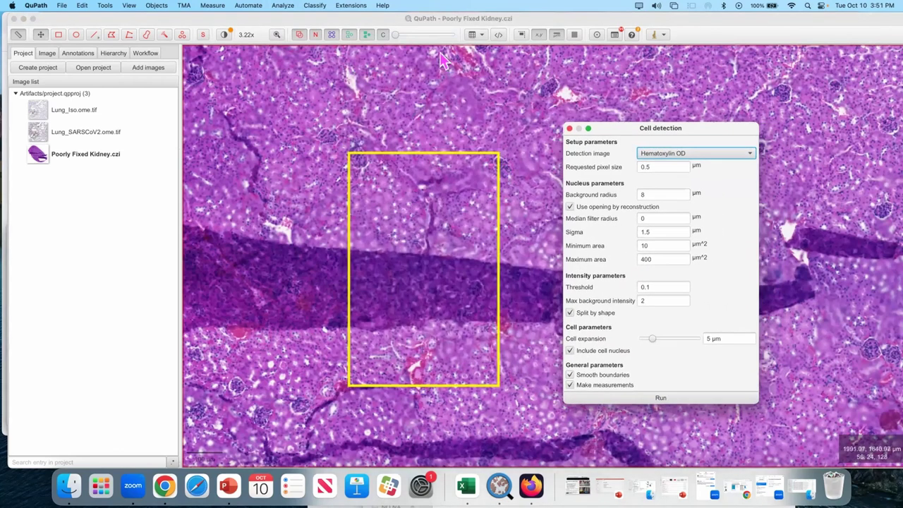
- Run cell detection in the fold rectangle and show detections as outlines
{"action": "left_click", "coordinate": [492, 44]}
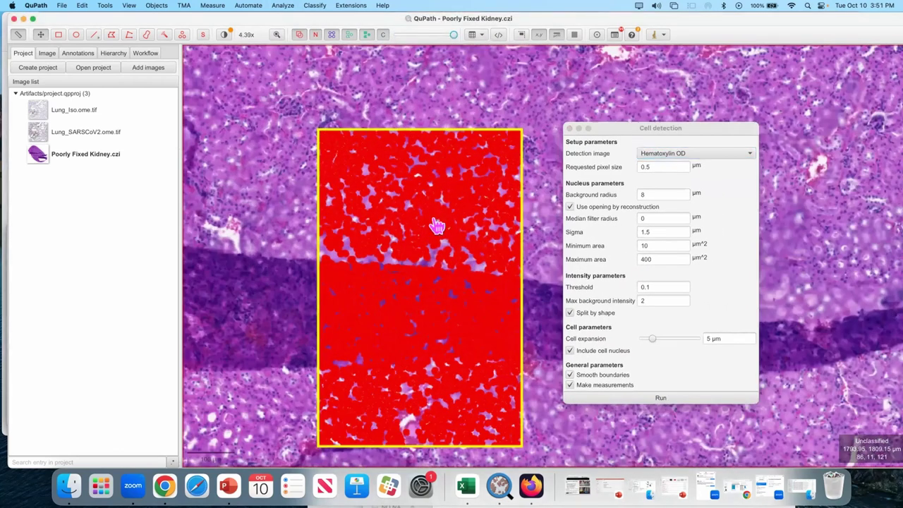
{"action": "scroll", "coordinate": [433, 217], "scroll_direction": "up", "scroll_amount": 2}
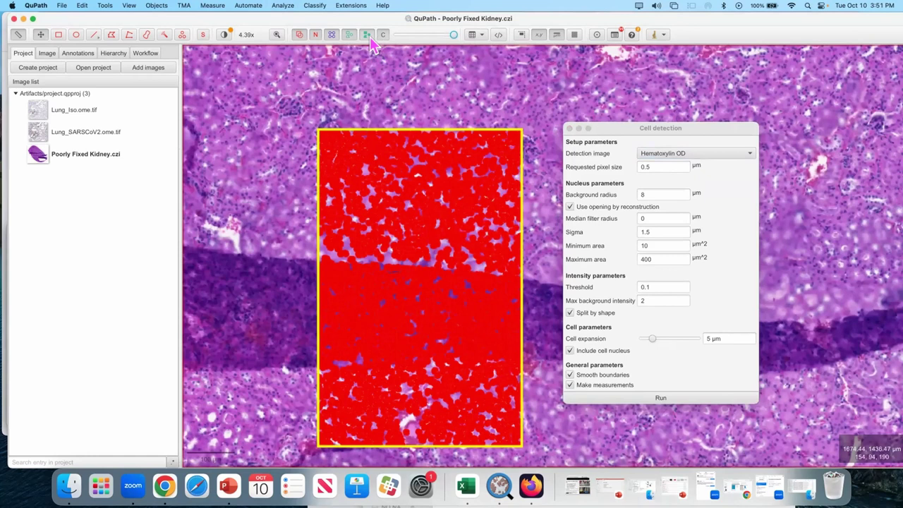
{"action": "left_click", "coordinate": [367, 35]}
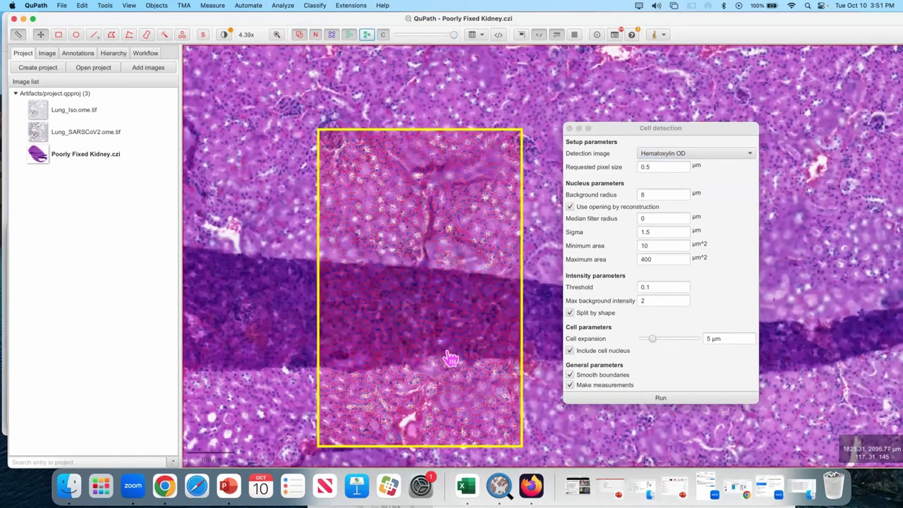
- Zoom in to inspect the outlined cells in the rectangle
{"action": "scroll", "coordinate": [450, 357], "scroll_direction": "up", "scroll_amount": 1}
{"action": "scroll", "coordinate": [450, 356], "scroll_direction": "up", "scroll_amount": 1}
{"action": "scroll", "coordinate": [436, 326], "scroll_direction": "up", "scroll_amount": 1}
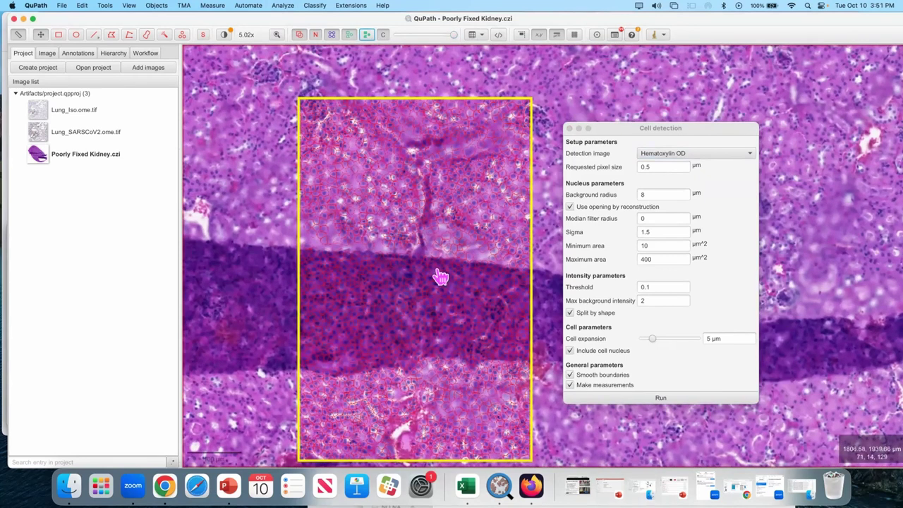
{"action": "scroll", "coordinate": [450, 245], "scroll_direction": "up", "scroll_amount": 1}
{"action": "scroll", "coordinate": [449, 245], "scroll_direction": "up", "scroll_amount": 3}
{"action": "scroll", "coordinate": [395, 165], "scroll_direction": "up", "scroll_amount": 2}
{"action": "scroll", "coordinate": [314, 166], "scroll_direction": "up", "scroll_amount": 8}
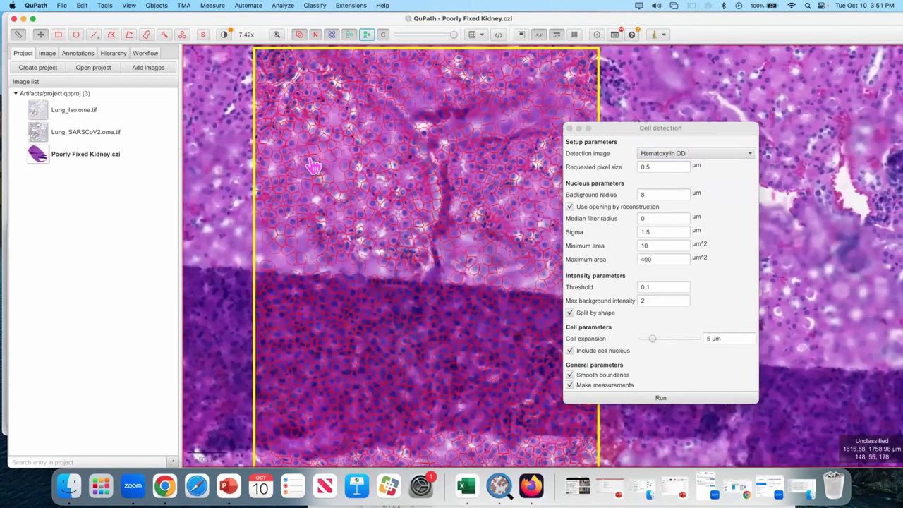
{"action": "scroll", "coordinate": [314, 167], "scroll_direction": "up", "scroll_amount": 5}
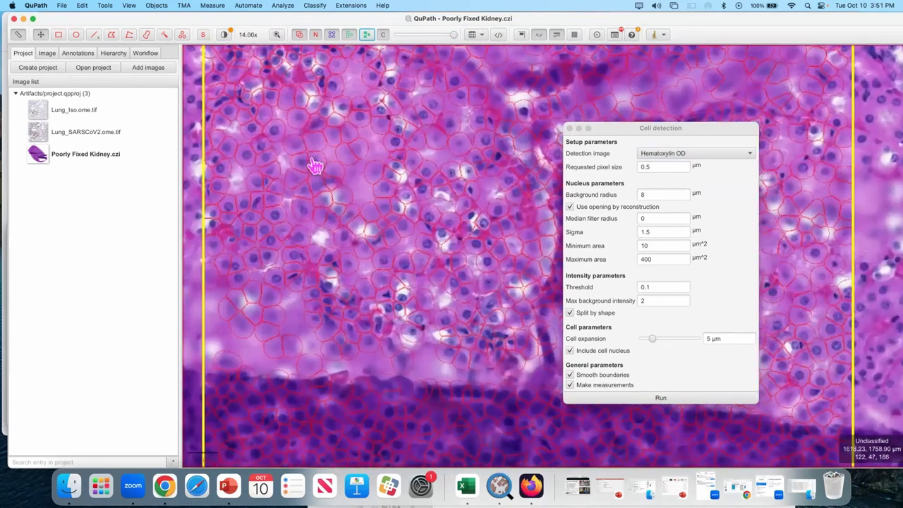
{"action": "scroll", "coordinate": [314, 166], "scroll_direction": "up", "scroll_amount": 3}
{"action": "scroll", "coordinate": [334, 187], "scroll_direction": "up", "scroll_amount": 2}
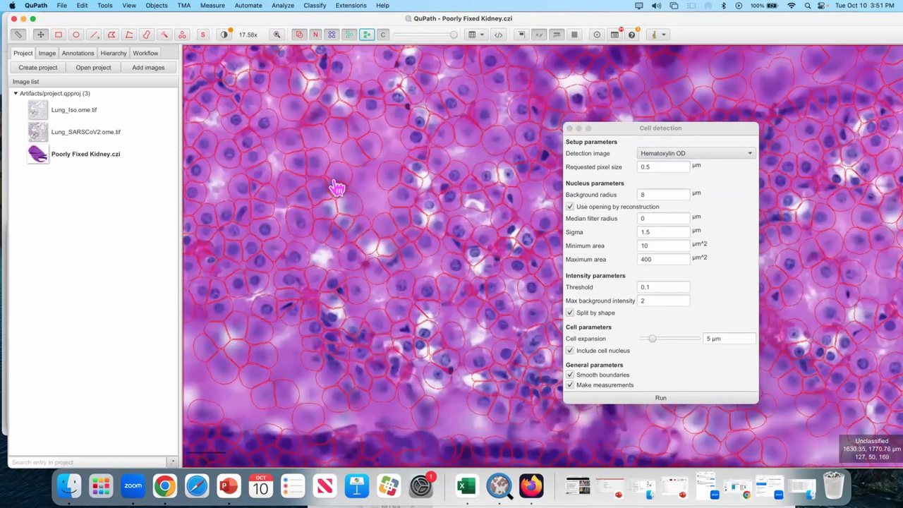
{"action": "scroll", "coordinate": [338, 188], "scroll_direction": "up", "scroll_amount": 3}
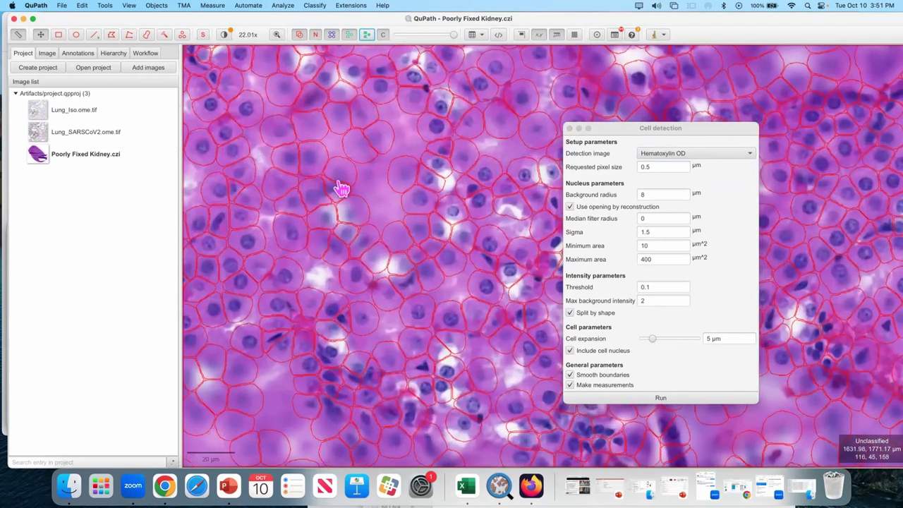
{"action": "scroll", "coordinate": [346, 190], "scroll_direction": "up", "scroll_amount": 1}
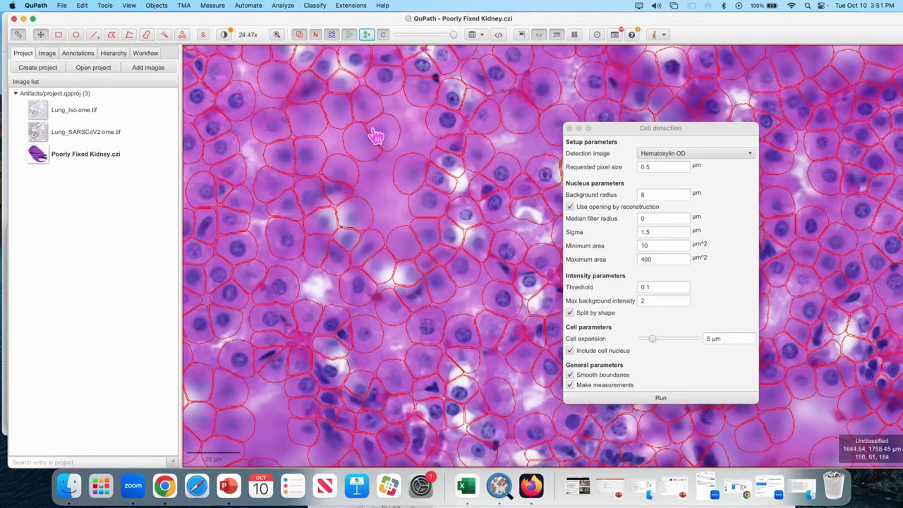
{"action": "left_click_drag", "start_coordinate": [390, 206], "coordinate": [311, 115]}
{"action": "scroll", "coordinate": [339, 124], "scroll_direction": "down", "scroll_amount": 3}
{"action": "scroll", "coordinate": [427, 225], "scroll_direction": "down", "scroll_amount": 5}
{"action": "scroll", "coordinate": [384, 158], "scroll_direction": "down", "scroll_amount": 5}
{"action": "scroll", "coordinate": [361, 247], "scroll_direction": "down", "scroll_amount": 5}
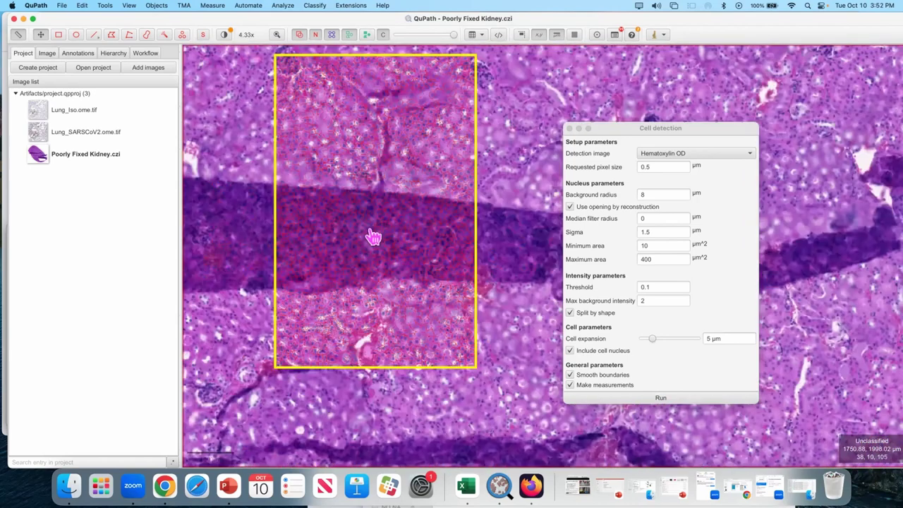
{"action": "scroll", "coordinate": [381, 225], "scroll_direction": "up", "scroll_amount": 5}
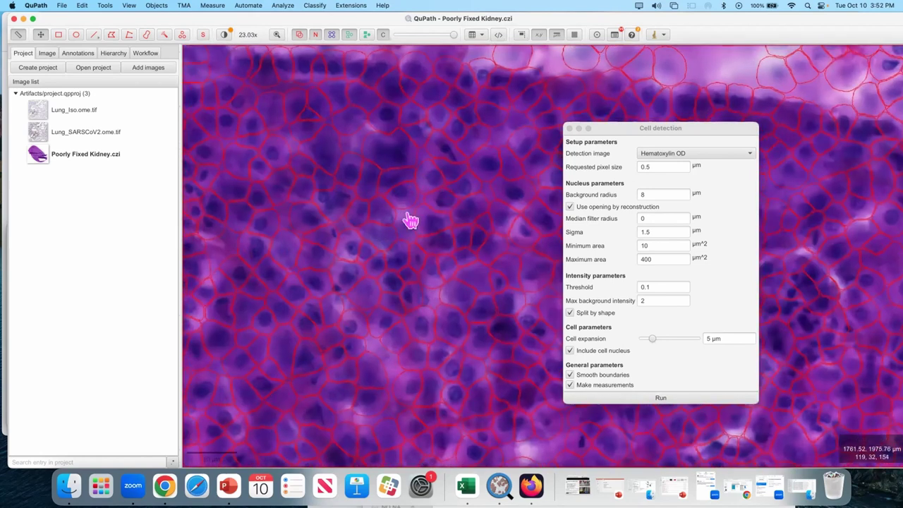
{"action": "scroll", "coordinate": [406, 218], "scroll_direction": "down", "scroll_amount": 3}
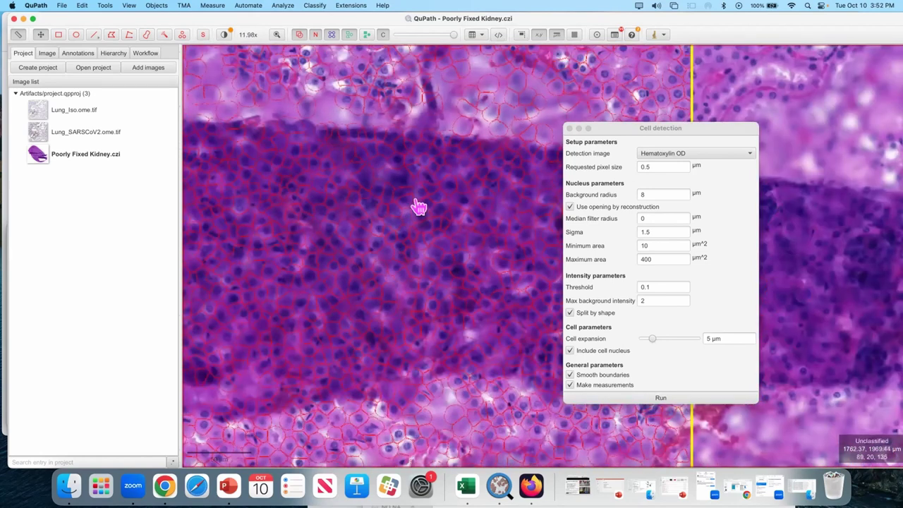
{"action": "scroll", "coordinate": [441, 185], "scroll_direction": "right", "scroll_amount": 3}
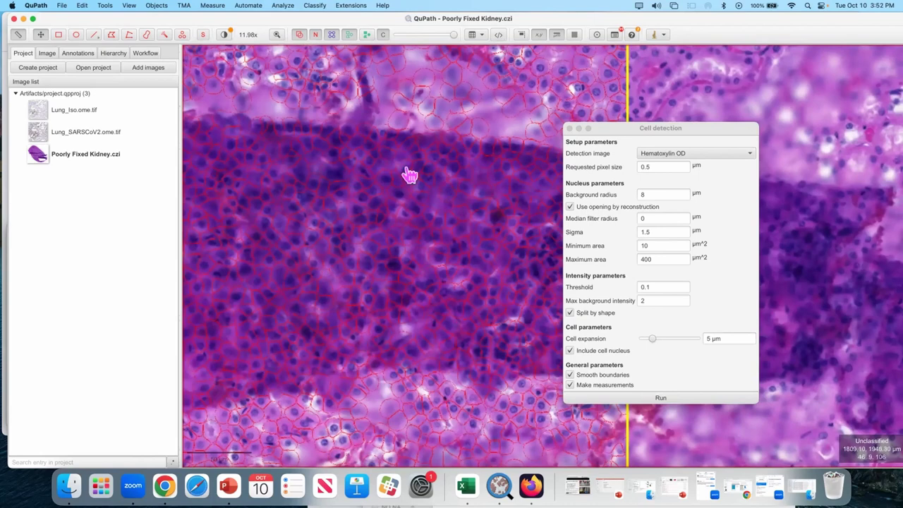
{"action": "scroll", "coordinate": [409, 182], "scroll_direction": "up", "scroll_amount": 5}
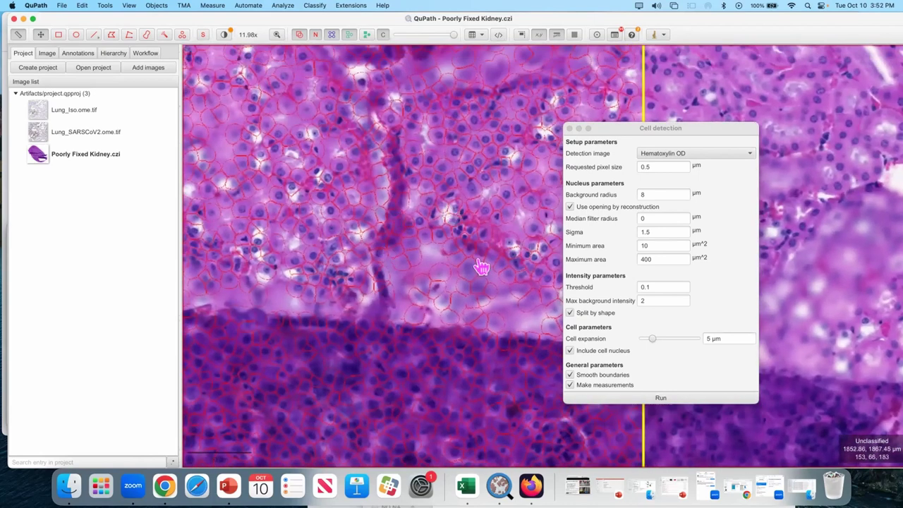
{"action": "scroll", "coordinate": [441, 240], "scroll_direction": "right", "scroll_amount": 3}
{"action": "scroll", "coordinate": [425, 281], "scroll_direction": "up", "scroll_amount": 10}
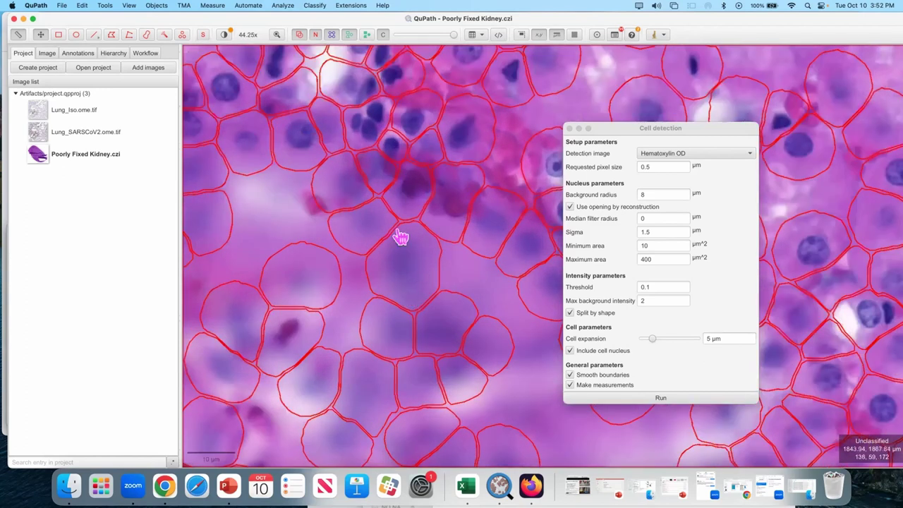
{"action": "right_click", "coordinate": [404, 277]}
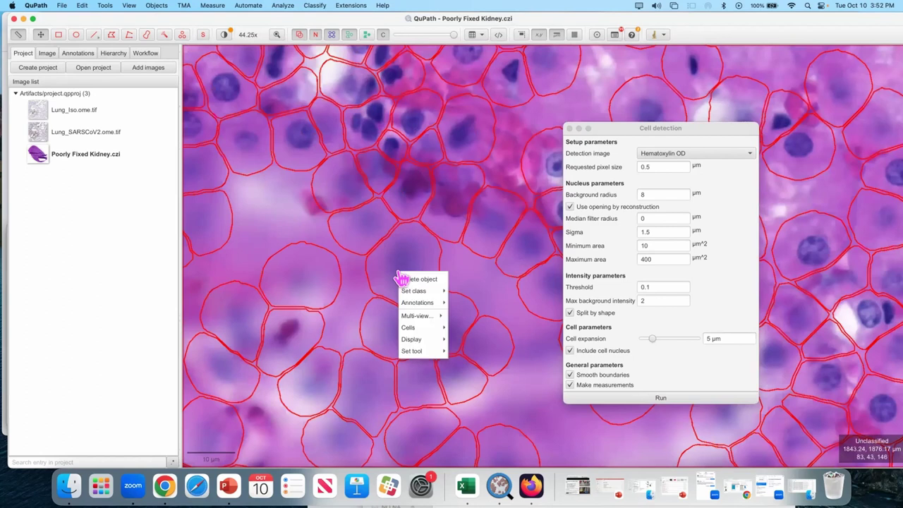
{"action": "scroll", "coordinate": [403, 248], "scroll_direction": "down", "scroll_amount": 5}
{"action": "scroll", "coordinate": [366, 311], "scroll_direction": "up", "scroll_amount": 3}
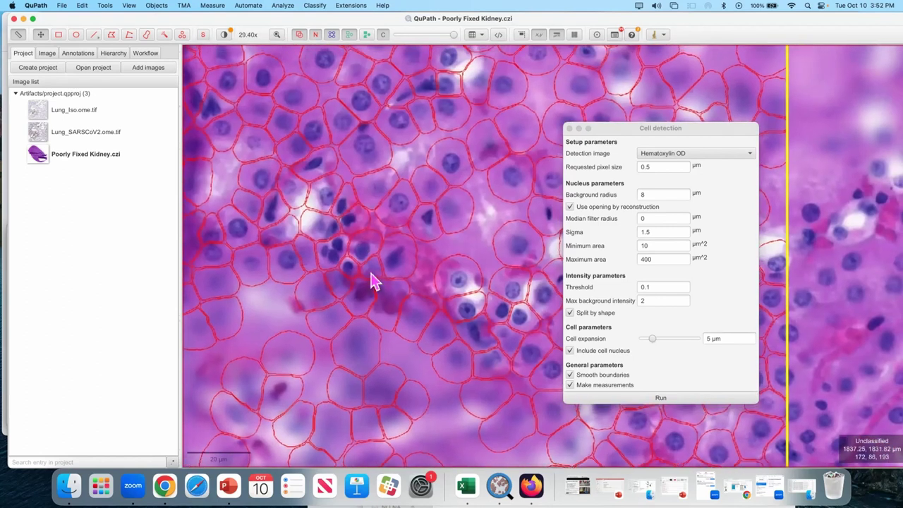
{"action": "scroll", "coordinate": [381, 310], "scroll_direction": "up", "scroll_amount": 5}
{"action": "scroll", "coordinate": [381, 310], "scroll_direction": "left", "scroll_amount": 5}
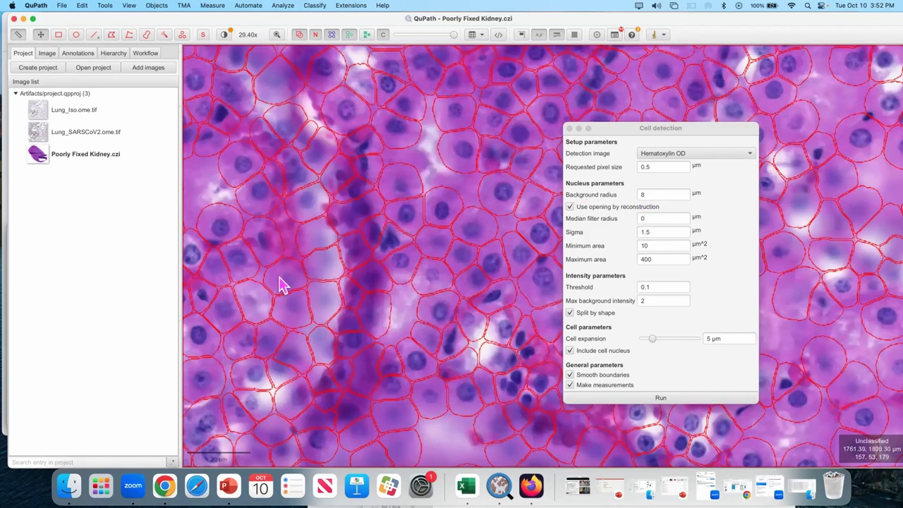
{"action": "scroll", "coordinate": [357, 300], "scroll_direction": "down", "scroll_amount": 3}
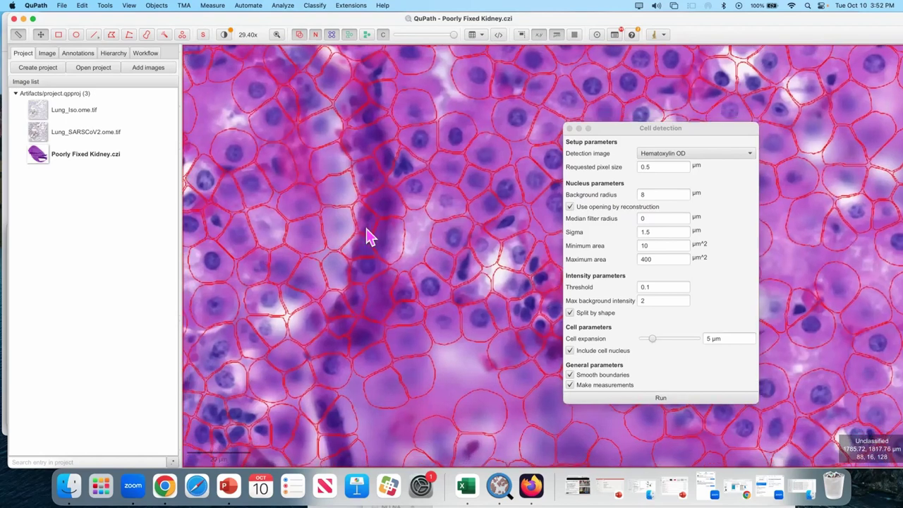
{"action": "scroll", "coordinate": [395, 258], "scroll_direction": "down", "scroll_amount": 3}
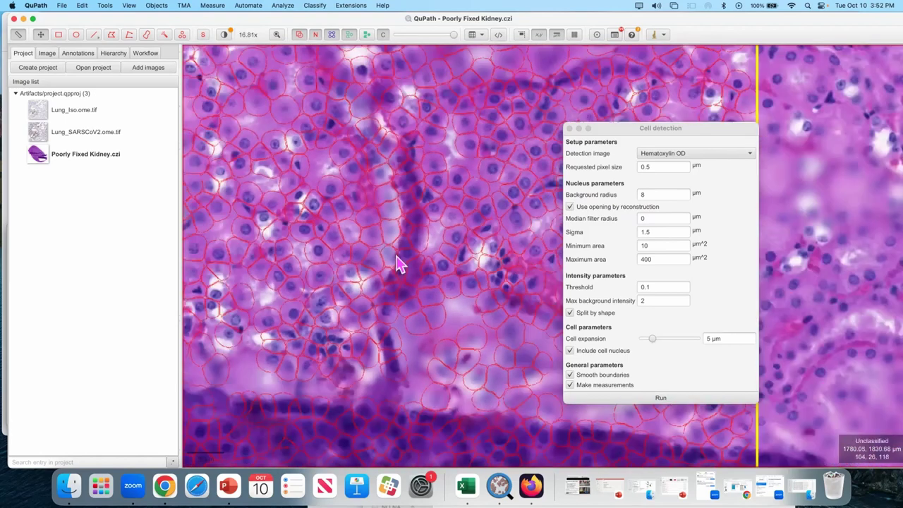
{"action": "scroll", "coordinate": [272, 219], "scroll_direction": "up", "scroll_amount": 5}
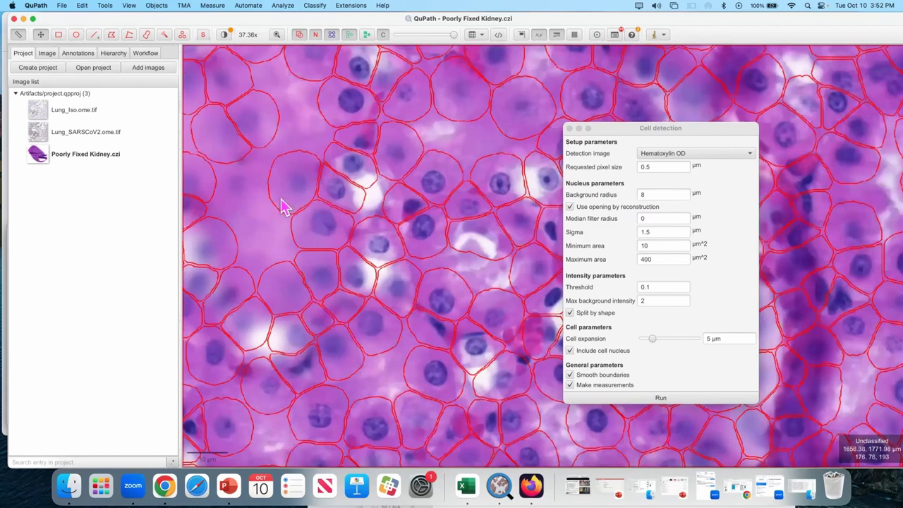
{"action": "scroll", "coordinate": [311, 225], "scroll_direction": "down", "scroll_amount": 8}
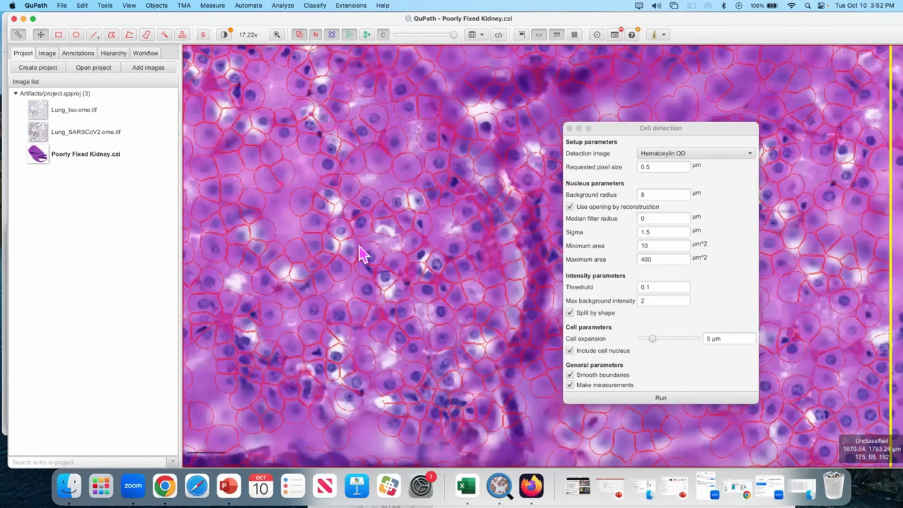
{"action": "scroll", "coordinate": [308, 184], "scroll_direction": "down", "scroll_amount": 5}
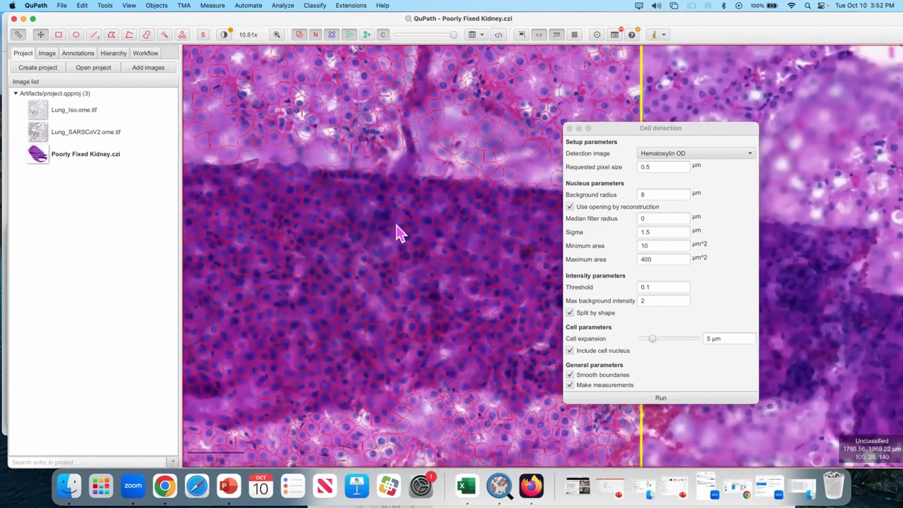
{"action": "scroll", "coordinate": [399, 233], "scroll_direction": "down", "scroll_amount": 10}
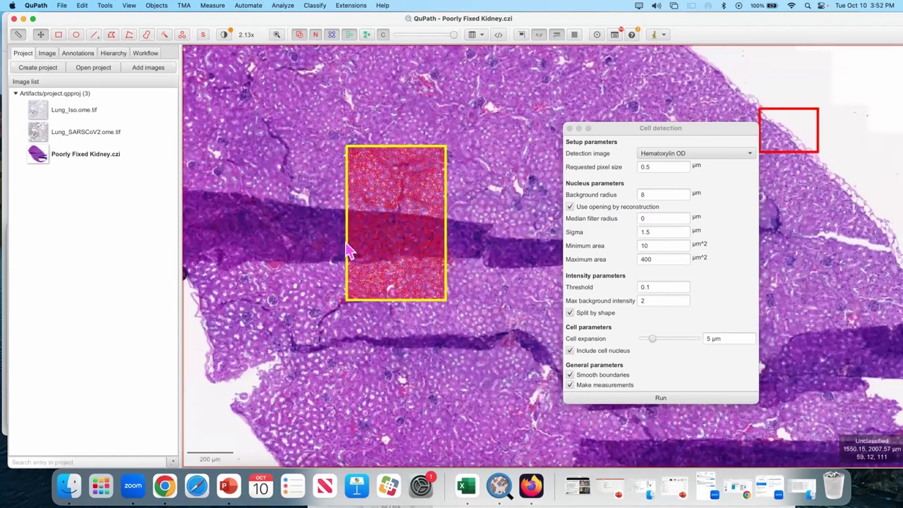
{"action": "scroll", "coordinate": [388, 242], "scroll_direction": "up", "scroll_amount": 10}
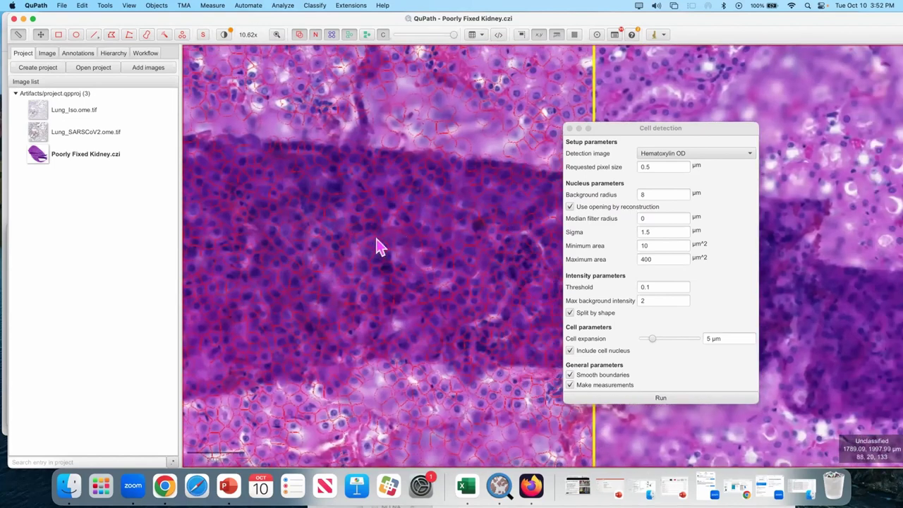
{"action": "scroll", "coordinate": [408, 246], "scroll_direction": "up", "scroll_amount": 2}
{"action": "left_click_drag", "start_coordinate": [433, 246], "coordinate": [393, 246]}
{"action": "scroll", "coordinate": [392, 246], "scroll_direction": "up", "scroll_amount": 1}
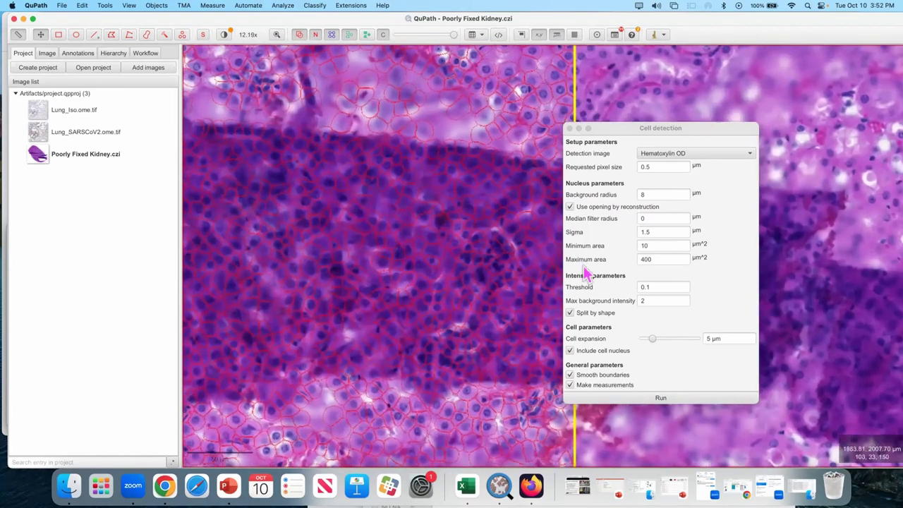
- Rerun cell detection with max background intensity 1, then again with a lower limit
{"action": "left_click", "coordinate": [626, 300]}
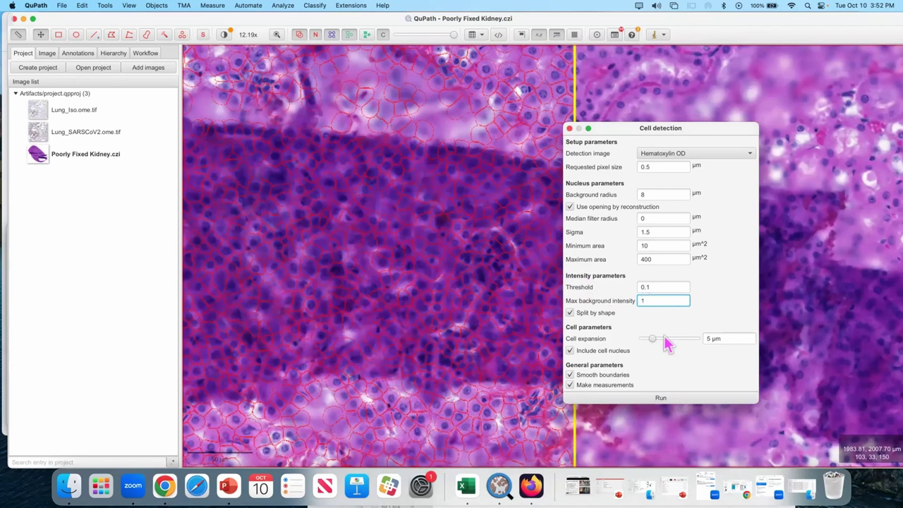
{"action": "type", "text": "1"}
{"action": "left_click", "coordinate": [656, 398]}
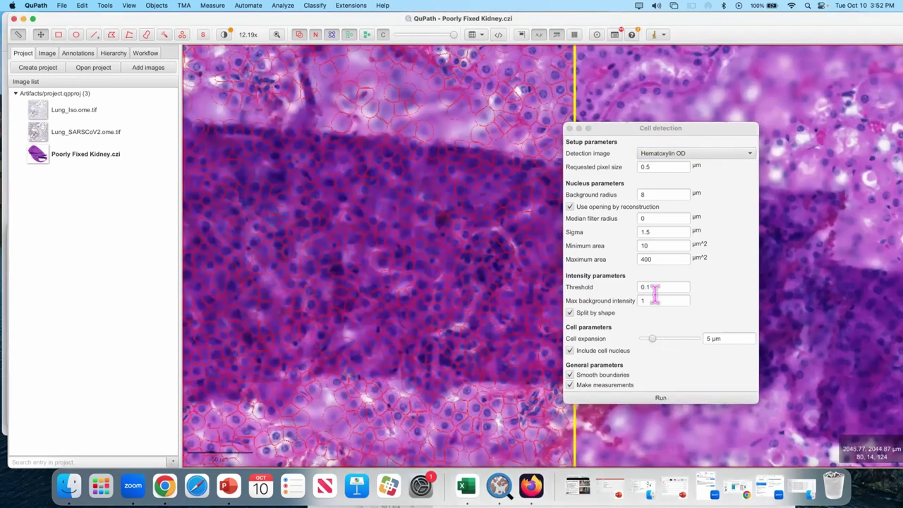
{"action": "left_click", "coordinate": [617, 301]}
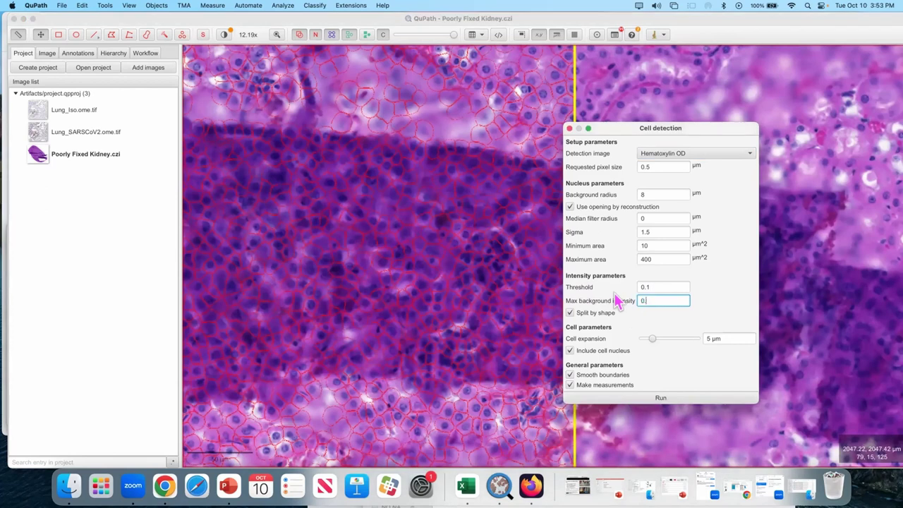
{"action": "left_click", "coordinate": [646, 398]}
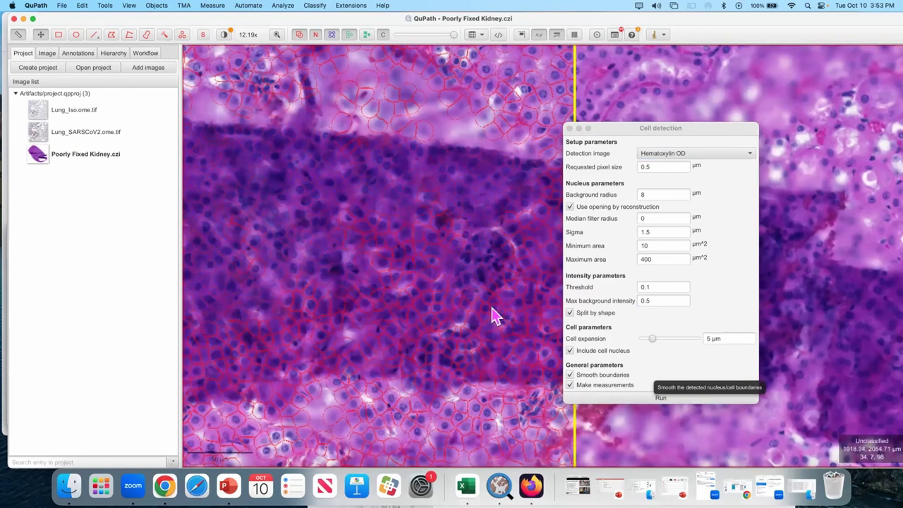
- Rerun detection at max background intensity 0.25 and fill the detected cells red
{"action": "scroll", "coordinate": [413, 288], "scroll_direction": "down", "scroll_amount": 3}
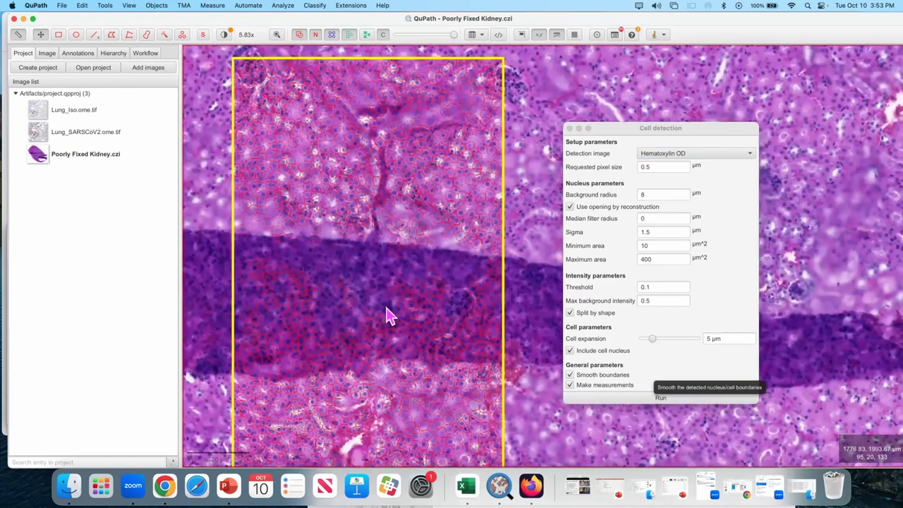
{"action": "scroll", "coordinate": [423, 303], "scroll_direction": "up", "scroll_amount": 5}
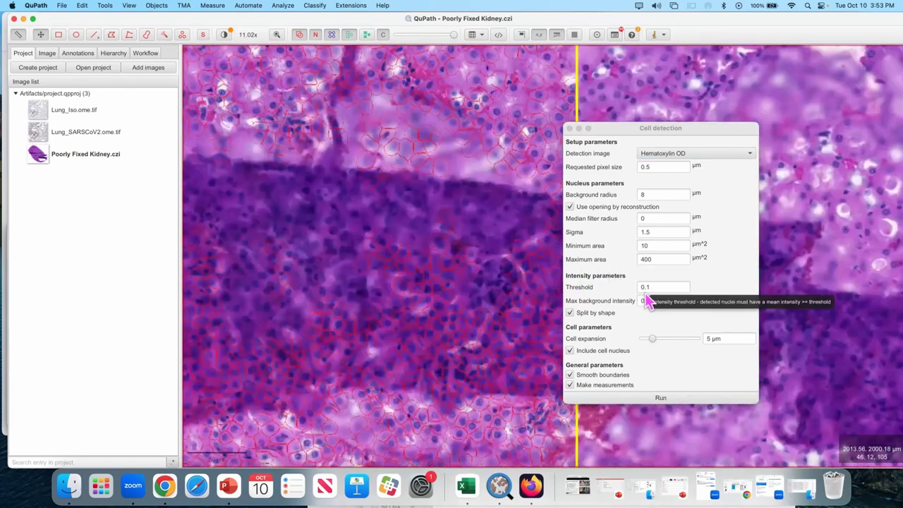
{"action": "left_click", "coordinate": [647, 301]}
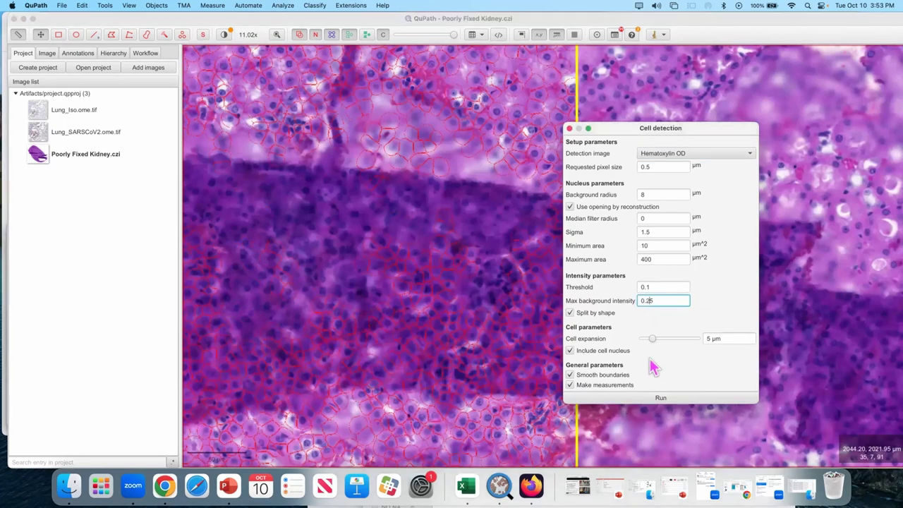
{"action": "left_click", "coordinate": [657, 398]}
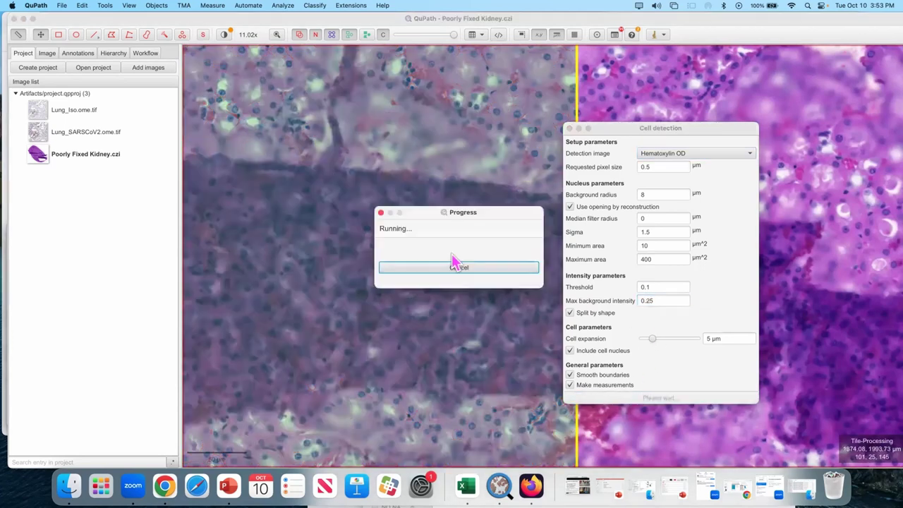
{"action": "scroll", "coordinate": [438, 268], "scroll_direction": "down", "scroll_amount": 7}
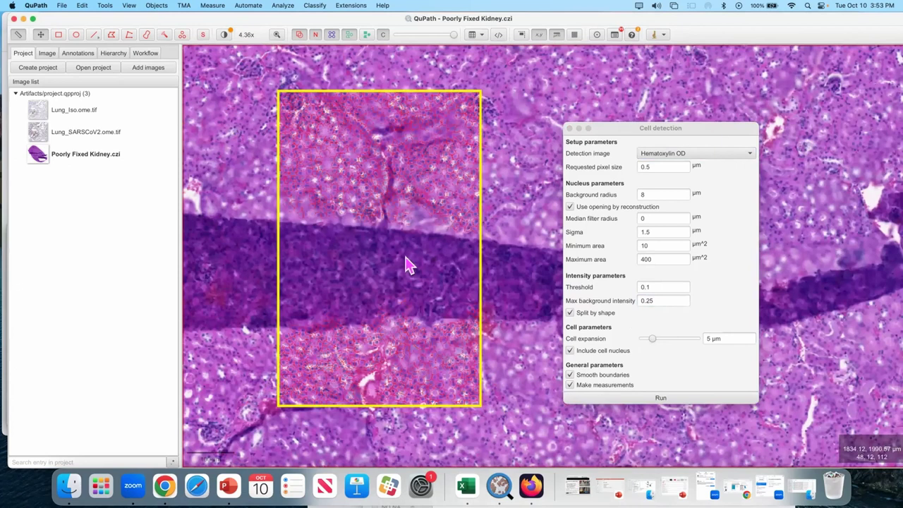
{"action": "scroll", "coordinate": [391, 261], "scroll_direction": "up", "scroll_amount": 3}
{"action": "left_click_drag", "start_coordinate": [383, 260], "coordinate": [424, 246]}
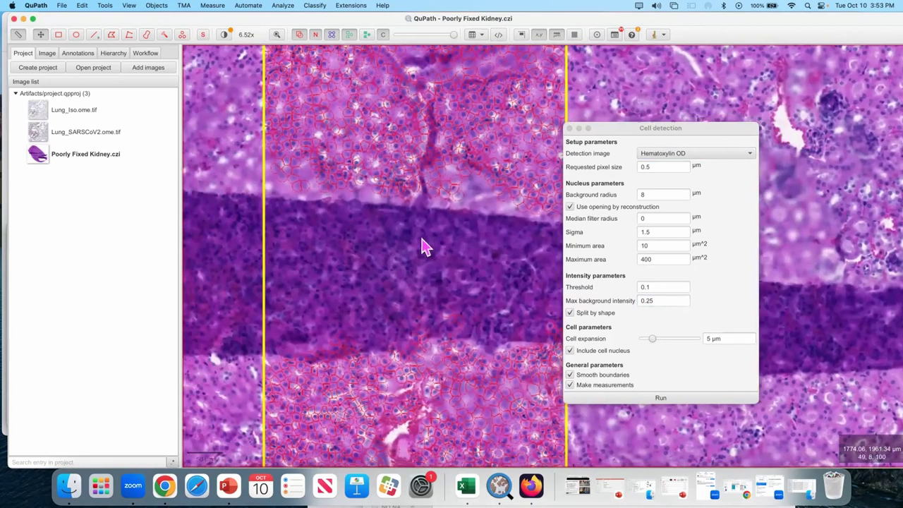
{"action": "left_click", "coordinate": [367, 35]}
{"action": "scroll", "coordinate": [423, 238], "scroll_direction": "down", "scroll_amount": 3}
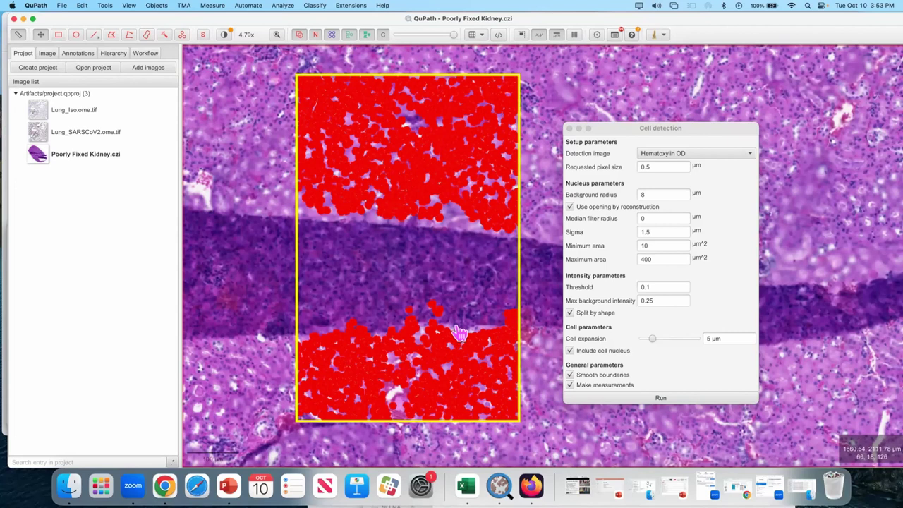
- Draw a second rectangle annotation over a dark tissue band
{"action": "mouse_move", "coordinate": [540, 218]}
{"action": "left_mouse_down"}
{"action": "mouse_move", "coordinate": [371, 211]}
{"action": "mouse_move", "coordinate": [238, 101]}
{"action": "left_mouse_up"}
{"action": "left_click", "coordinate": [58, 34]}
{"action": "left_click_drag", "start_coordinate": [307, 149], "coordinate": [427, 300]}
{"action": "left_click_drag", "start_coordinate": [482, 342], "coordinate": [530, 394]}
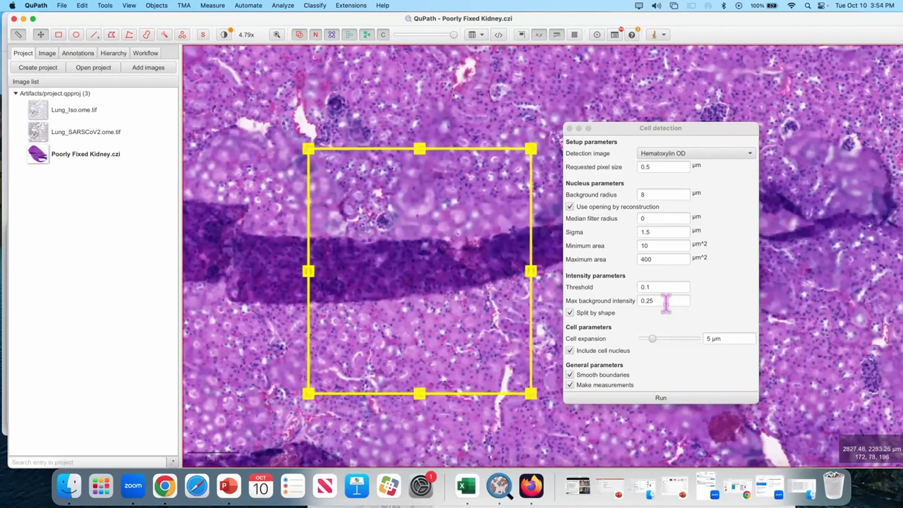
- Run cell detection in the new rectangle at max background intensity 0.25
{"action": "left_click_drag", "start_coordinate": [666, 301], "coordinate": [630, 304]}
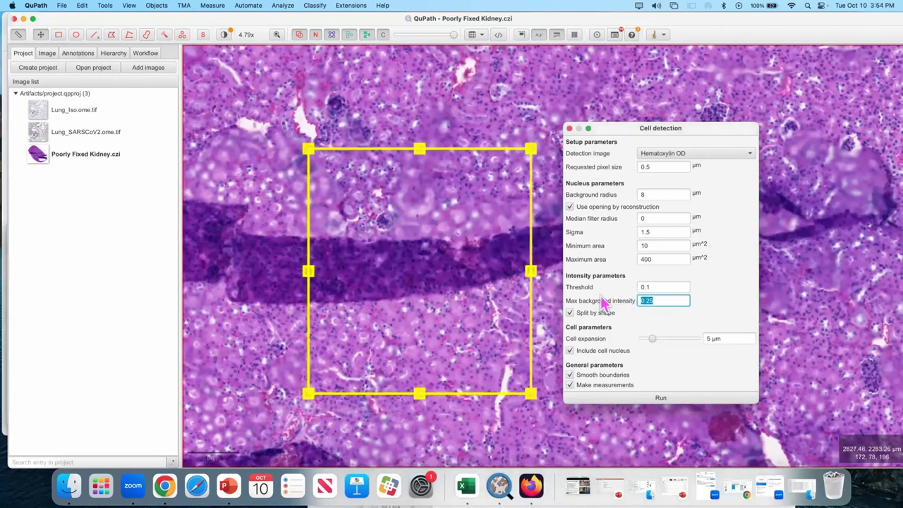
{"action": "key", "text": "Right"}
{"action": "left_click", "coordinate": [663, 397]}
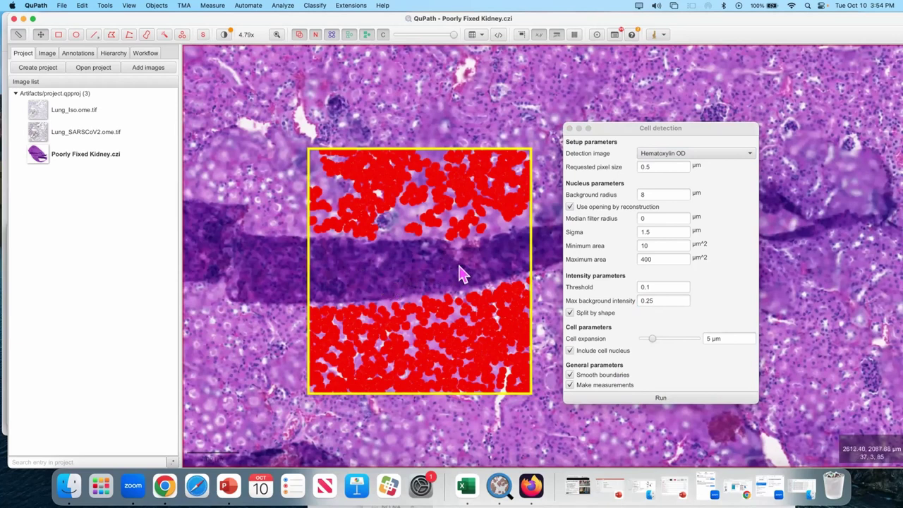
{"action": "scroll", "coordinate": [459, 273], "scroll_direction": "down", "scroll_amount": 3}
{"action": "scroll", "coordinate": [444, 265], "scroll_direction": "right", "scroll_amount": 5}
{"action": "scroll", "coordinate": [428, 254], "scroll_direction": "up", "scroll_amount": 5}
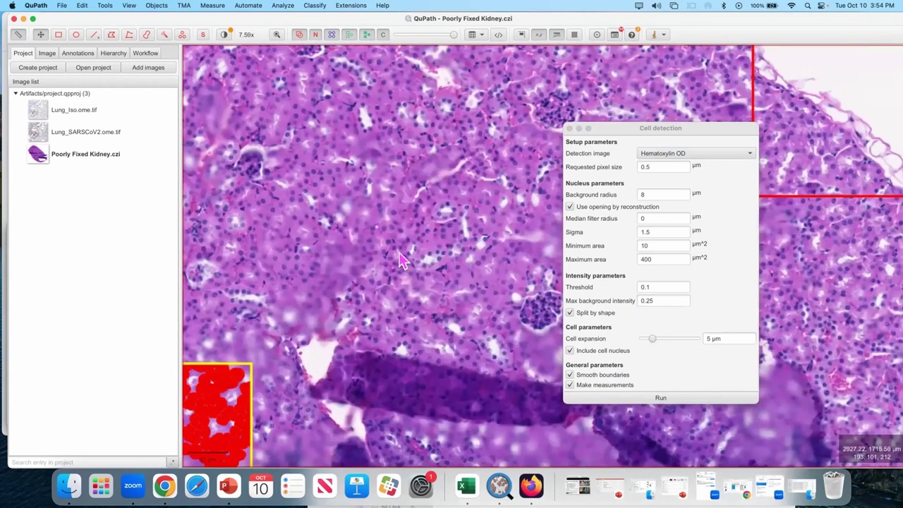
{"action": "scroll", "coordinate": [428, 253], "scroll_direction": "right", "scroll_amount": 5}
{"action": "scroll", "coordinate": [486, 268], "scroll_direction": "up", "scroll_amount": 1}
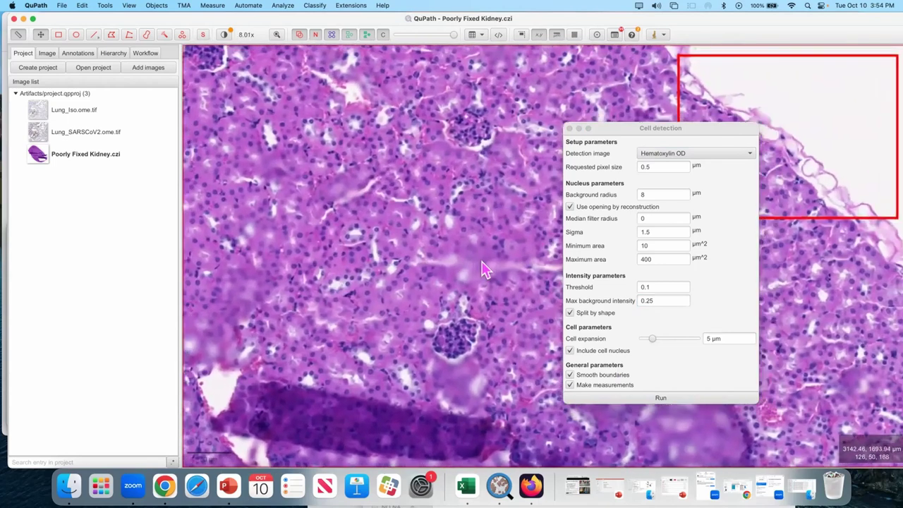
{"action": "scroll", "coordinate": [485, 268], "scroll_direction": "up", "scroll_amount": 3}
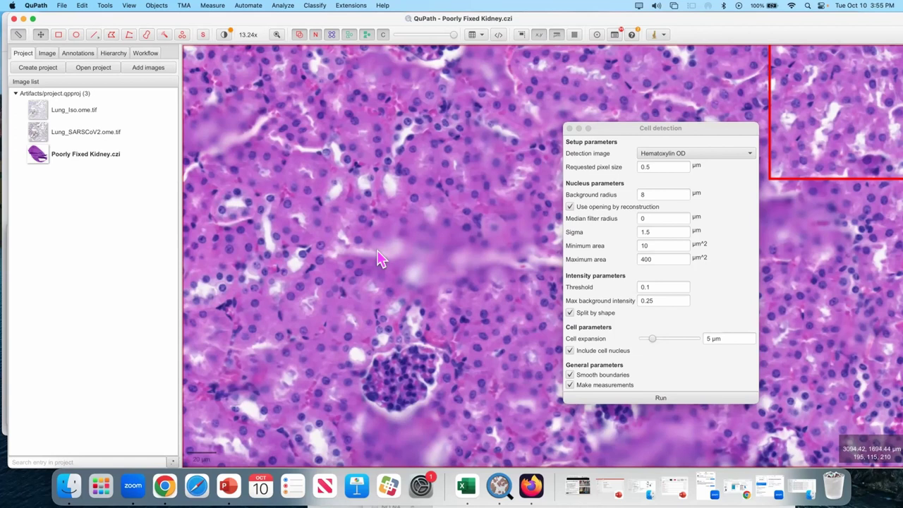
{"action": "scroll", "coordinate": [402, 222], "scroll_direction": "down", "scroll_amount": 10}
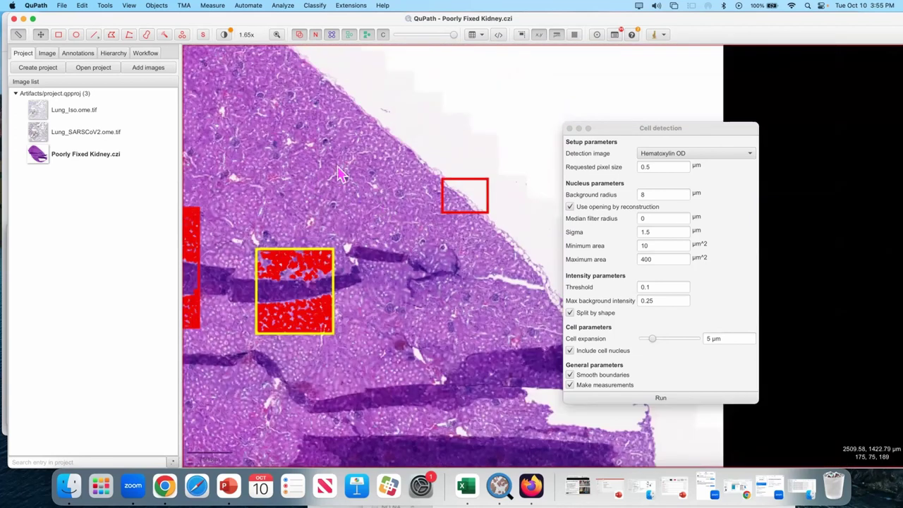
{"action": "left_click_drag", "start_coordinate": [339, 173], "coordinate": [401, 108]}
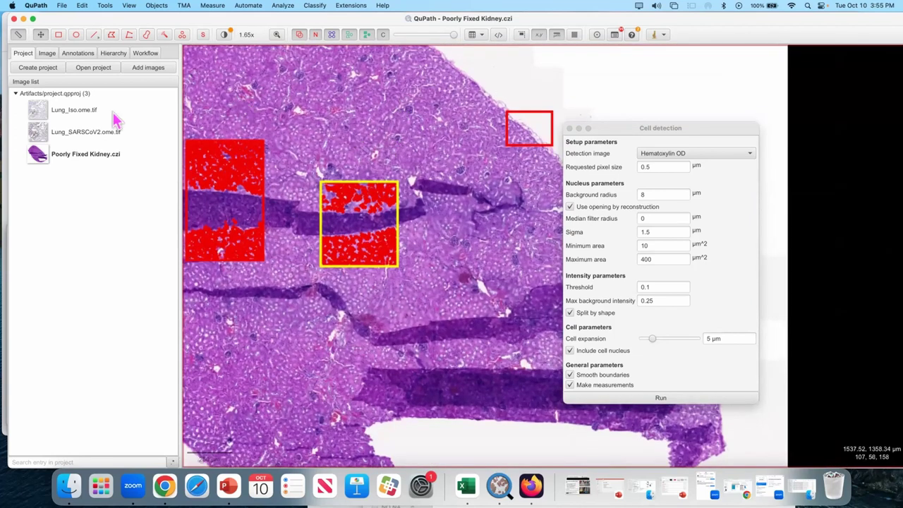
- Delete all three existing annotations from the Annotations list
{"action": "left_click", "coordinate": [79, 54]}
{"action": "key", "text": "super+a"}
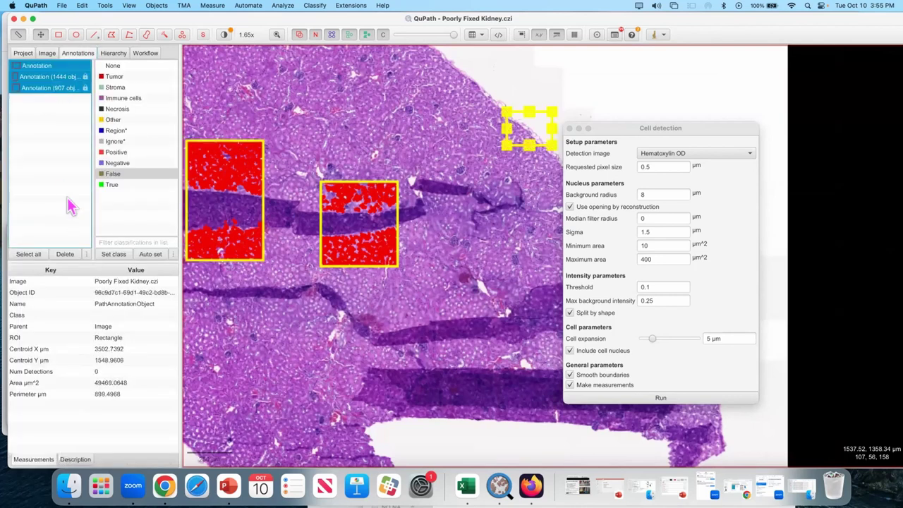
{"action": "left_click", "coordinate": [70, 256]}
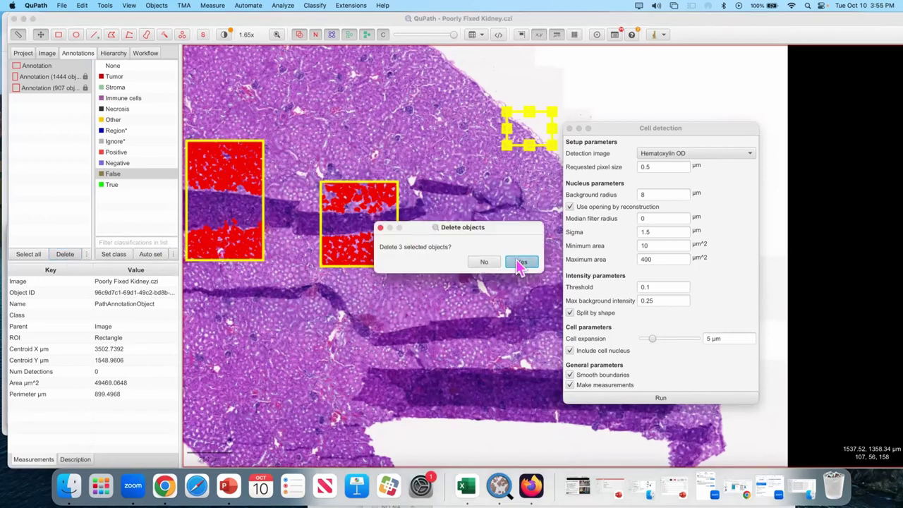
{"action": "key", "text": "Return"}
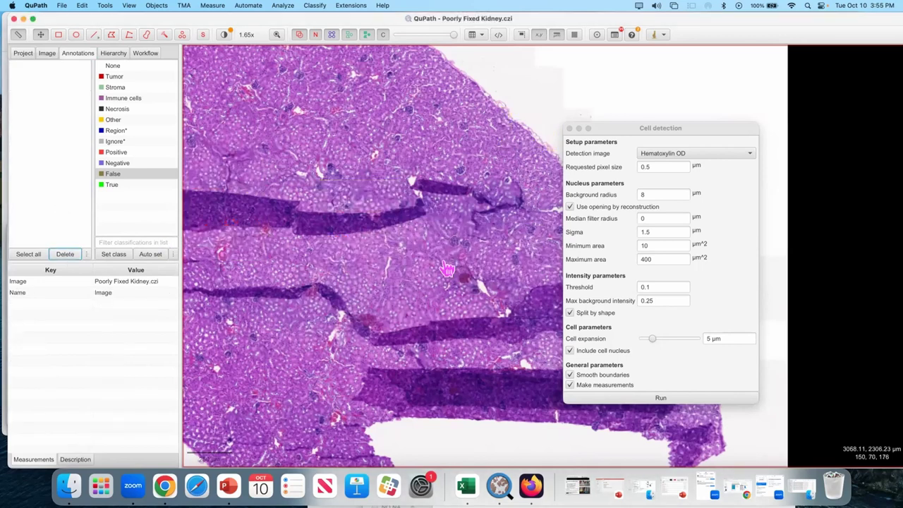
- Draw one large rectangle annotation over the middle of the kidney section
{"action": "scroll", "coordinate": [416, 277], "scroll_direction": "down", "scroll_amount": 10}
{"action": "scroll", "coordinate": [394, 261], "scroll_direction": "up", "scroll_amount": 6}
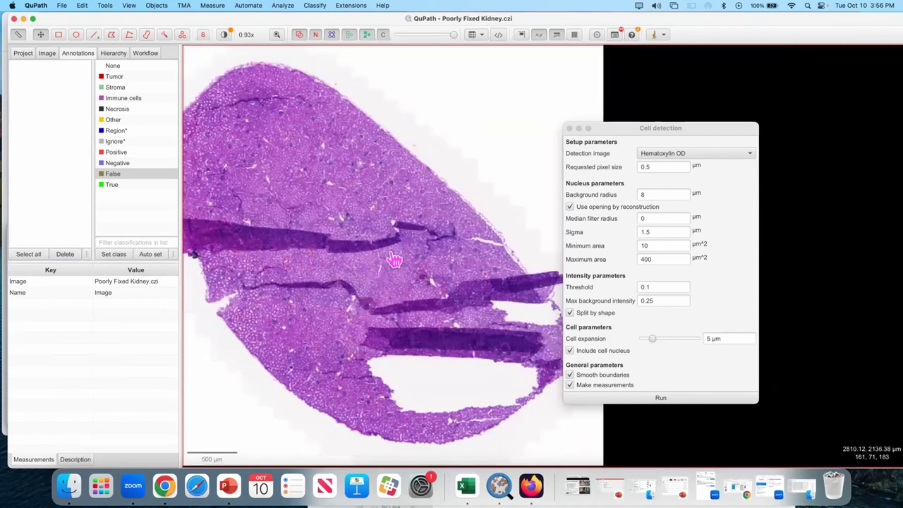
{"action": "key", "text": "r"}
{"action": "left_click_drag", "start_coordinate": [486, 140], "coordinate": [333, 364]}
{"action": "left_click_drag", "start_coordinate": [315, 394], "coordinate": [321, 387]}
{"action": "left_click", "coordinate": [314, 5]}
- Open SLIC superpixel segmentation and set Gaussian sigma 2 and spacing 20
{"action": "mouse_move", "coordinate": [283, 9]}
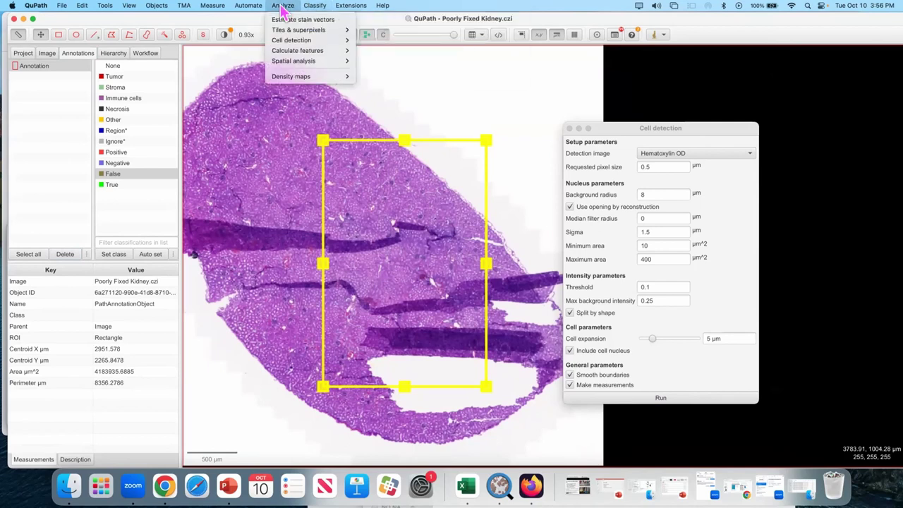
{"action": "mouse_move", "coordinate": [314, 31]}
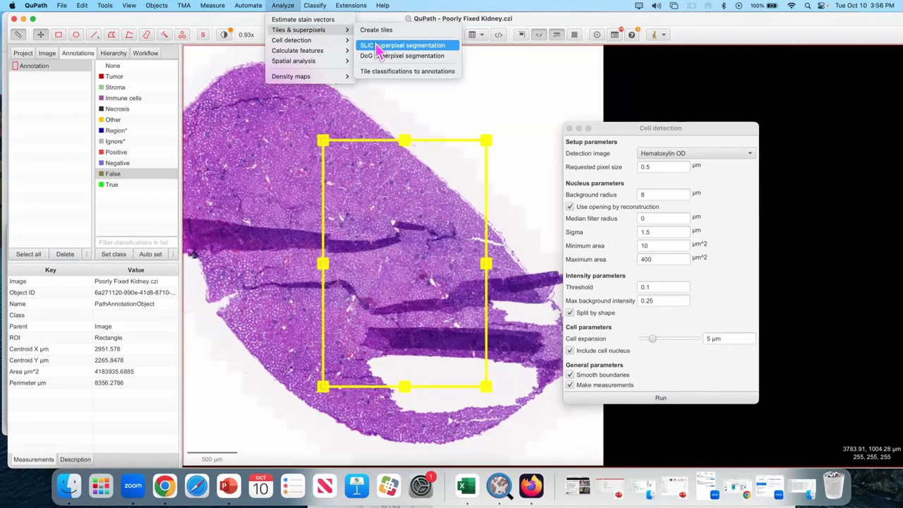
{"action": "left_click", "coordinate": [377, 45]}
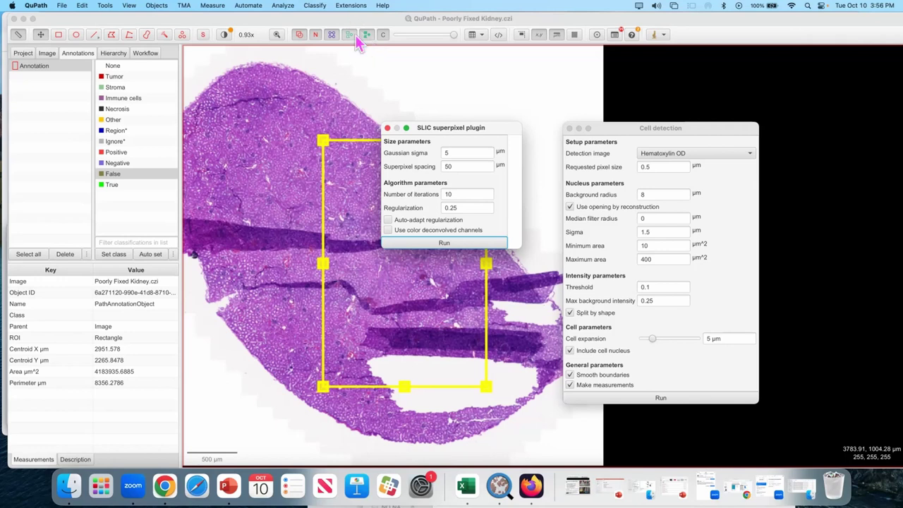
{"action": "double_click", "coordinate": [457, 152]}
{"action": "type", "text": "2"}
{"action": "left_click", "coordinate": [451, 166]}
{"action": "key", "text": "BackSpace"}
{"action": "key", "text": "BackSpace"}
{"action": "type", "text": "20"}
- Set 20 iterations and regularization 0.05, enable both options, and run the segmentation
{"action": "left_click", "coordinate": [451, 194]}
{"action": "key", "text": "BackSpace"}
{"action": "key", "text": "BackSpace"}
{"action": "type", "text": "20"}
{"action": "left_click", "coordinate": [462, 207]}
{"action": "key", "text": "BackSpace"}
{"action": "key", "text": "BackSpace"}
{"action": "type", "text": "905"}
{"action": "key", "text": "BackSpace"}
{"action": "key", "text": "BackSpace"}
{"action": "key", "text": "BackSpace"}
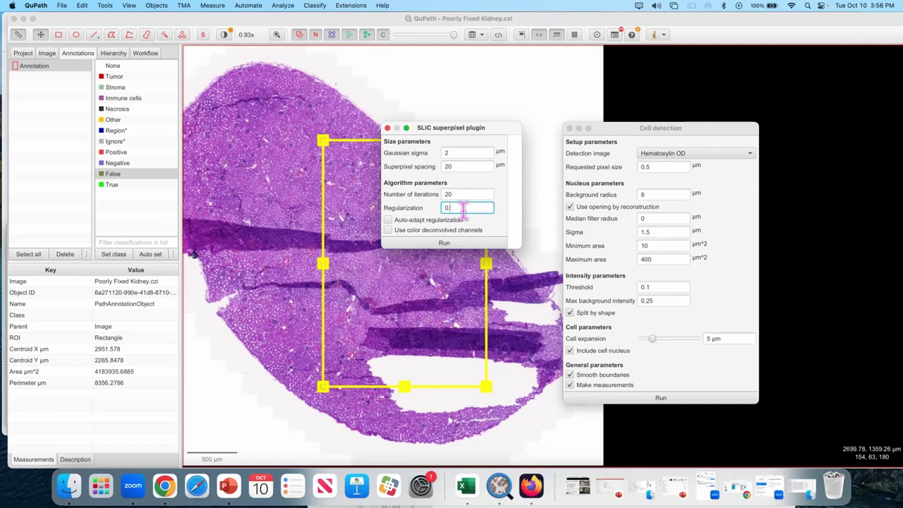
{"action": "type", "text": "05"}
{"action": "left_click", "coordinate": [427, 220]}
{"action": "left_click", "coordinate": [426, 230]}
{"action": "left_click", "coordinate": [416, 243]}
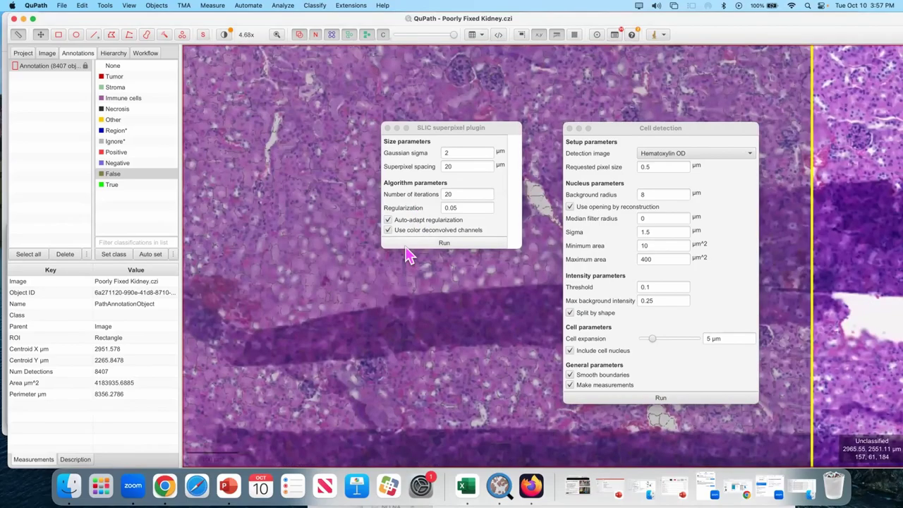
- Review the spacing, sigma and regularization values in the SLIC dialog
{"action": "left_click", "coordinate": [468, 166]}
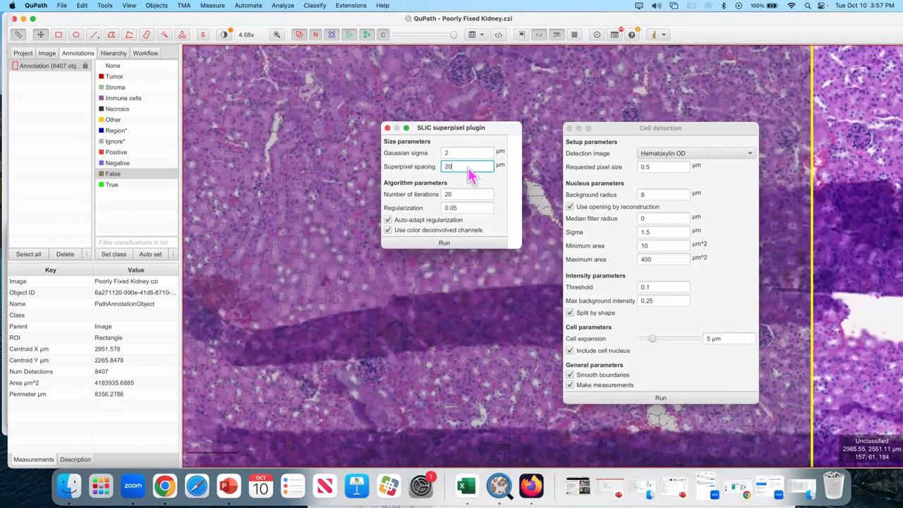
{"action": "left_click", "coordinate": [460, 153]}
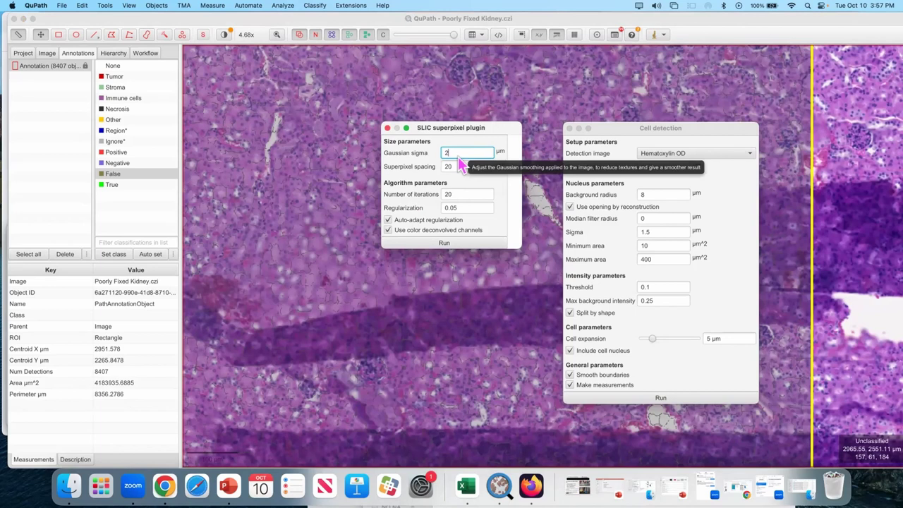
{"action": "left_click", "coordinate": [464, 206]}
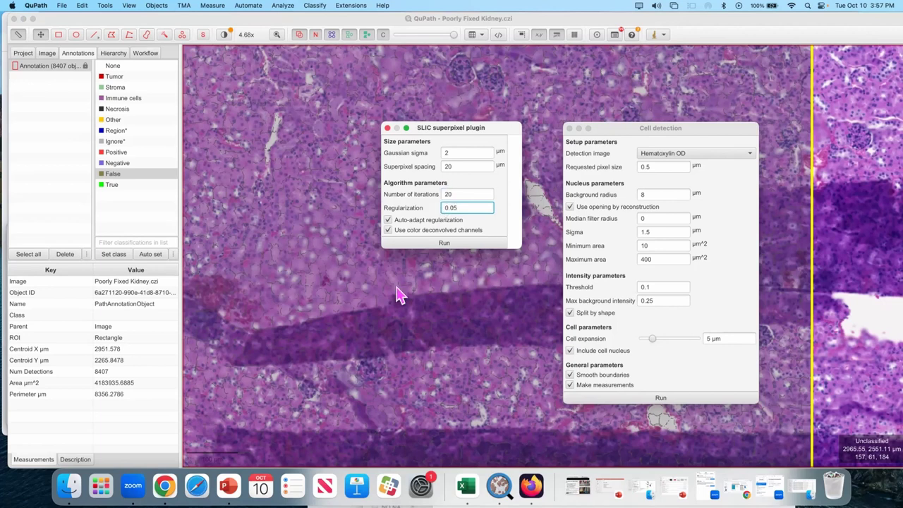
- Pan and zoom across the 8407 superpixel tiles to inspect their outlines
{"action": "left_click_drag", "start_coordinate": [391, 326], "coordinate": [325, 218]}
{"action": "scroll", "coordinate": [324, 217], "scroll_direction": "up", "scroll_amount": 10}
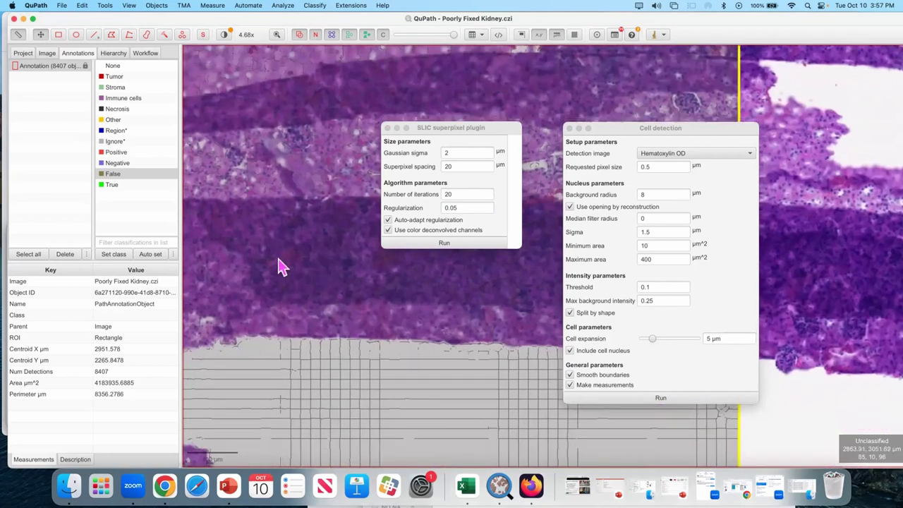
{"action": "left_click_drag", "start_coordinate": [365, 334], "coordinate": [268, 213]}
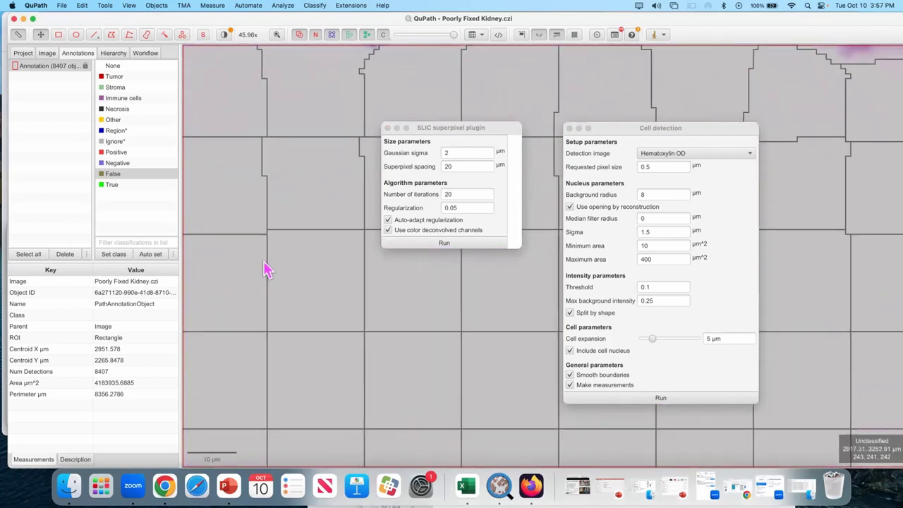
{"action": "left_click_drag", "start_coordinate": [407, 331], "coordinate": [386, 316]}
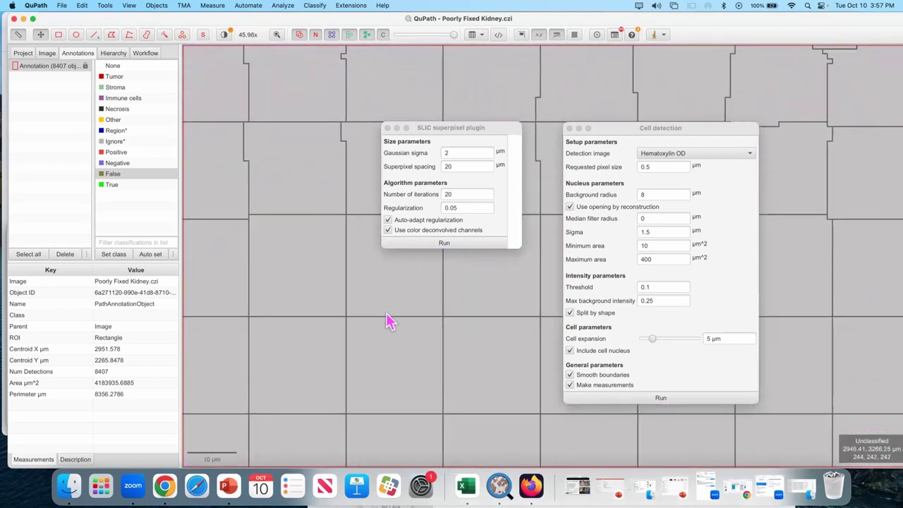
{"action": "scroll", "coordinate": [339, 323], "scroll_direction": "down", "scroll_amount": 8}
{"action": "scroll", "coordinate": [332, 276], "scroll_direction": "up", "scroll_amount": 6}
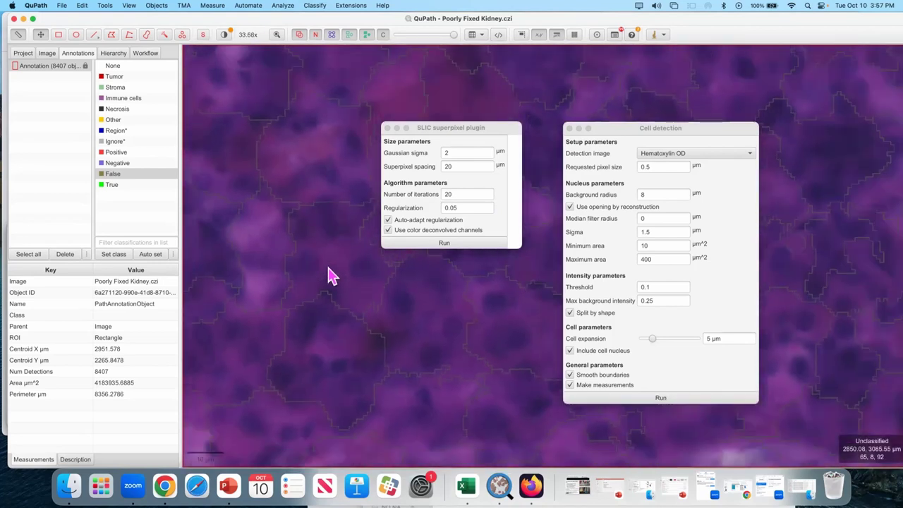
{"action": "scroll", "coordinate": [360, 300], "scroll_direction": "down", "scroll_amount": 2}
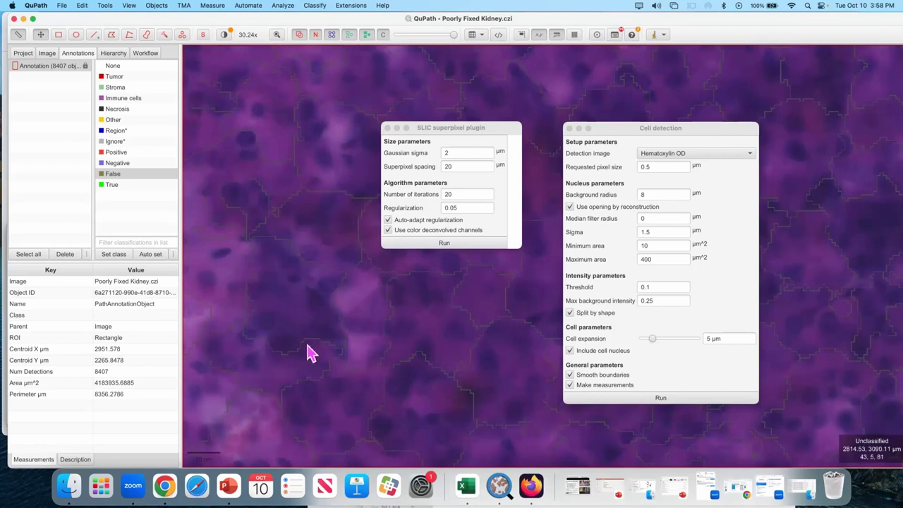
{"action": "scroll", "coordinate": [288, 338], "scroll_direction": "down", "scroll_amount": 5}
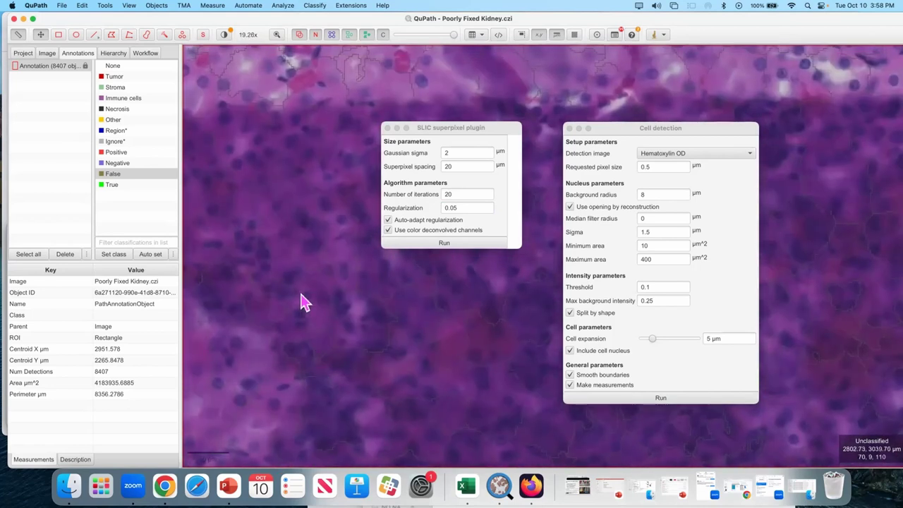
{"action": "scroll", "coordinate": [334, 134], "scroll_direction": "up", "scroll_amount": 5}
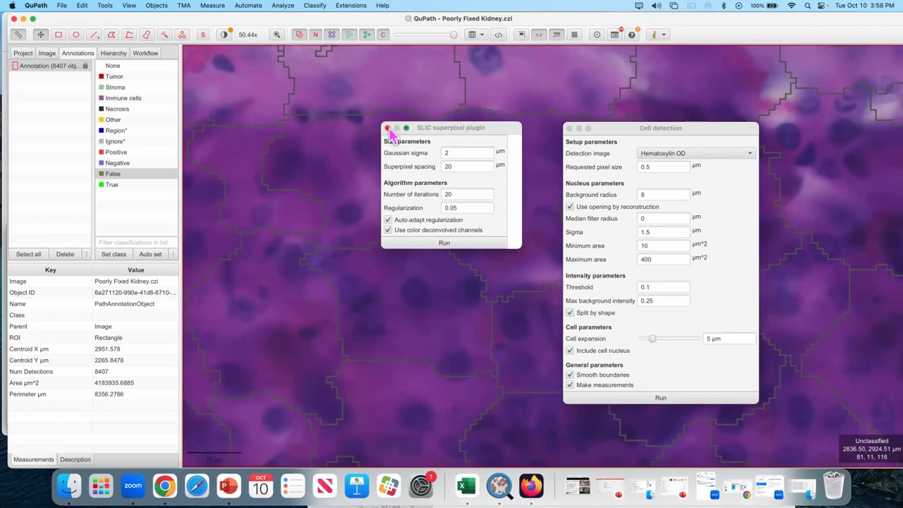
{"action": "left_click_drag", "start_coordinate": [415, 135], "coordinate": [354, 209]}
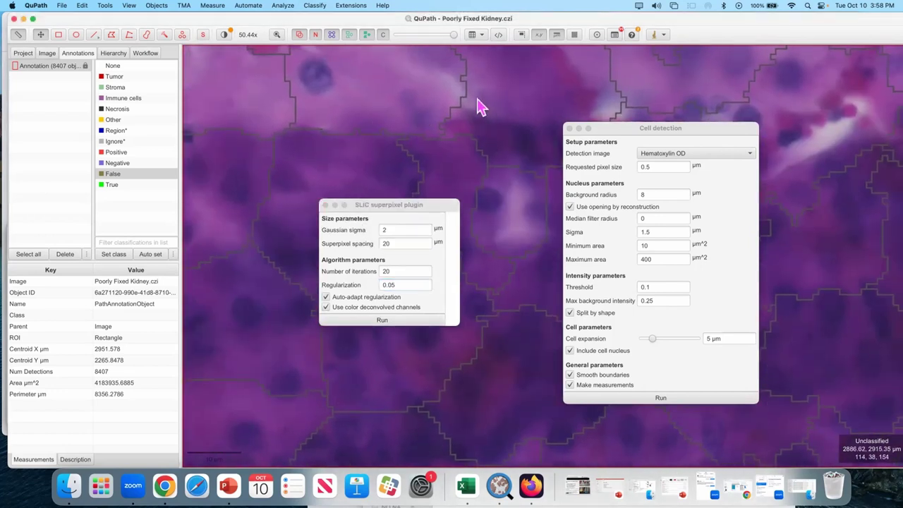
{"action": "scroll", "coordinate": [407, 116], "scroll_direction": "down", "scroll_amount": 1}
{"action": "scroll", "coordinate": [317, 61], "scroll_direction": "down", "scroll_amount": 10}
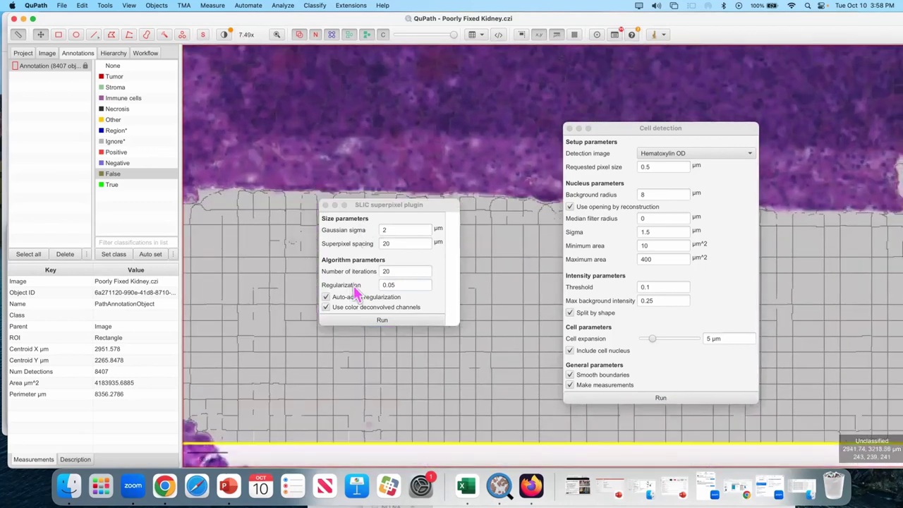
{"action": "scroll", "coordinate": [390, 117], "scroll_direction": "up", "scroll_amount": 4}
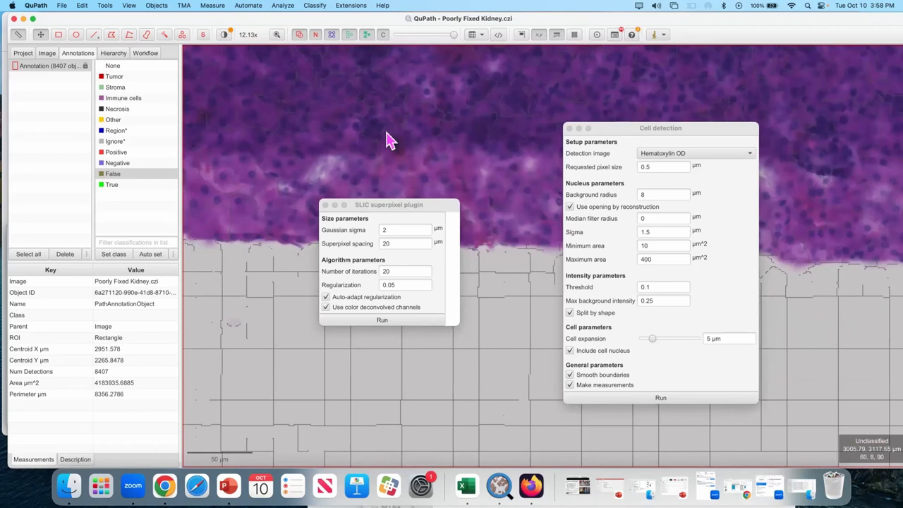
{"action": "scroll", "coordinate": [388, 139], "scroll_direction": "down", "scroll_amount": 5}
{"action": "scroll", "coordinate": [381, 84], "scroll_direction": "up", "scroll_amount": 5}
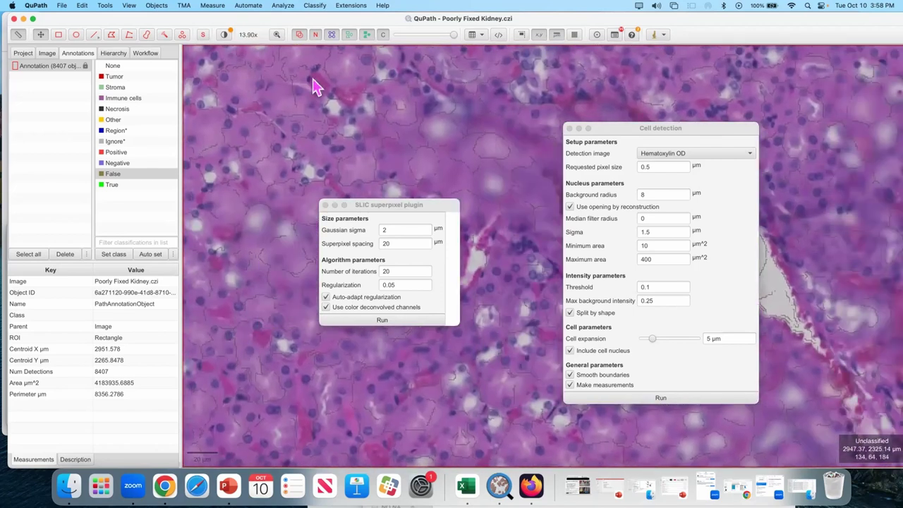
{"action": "left_click_drag", "start_coordinate": [315, 85], "coordinate": [332, 105]}
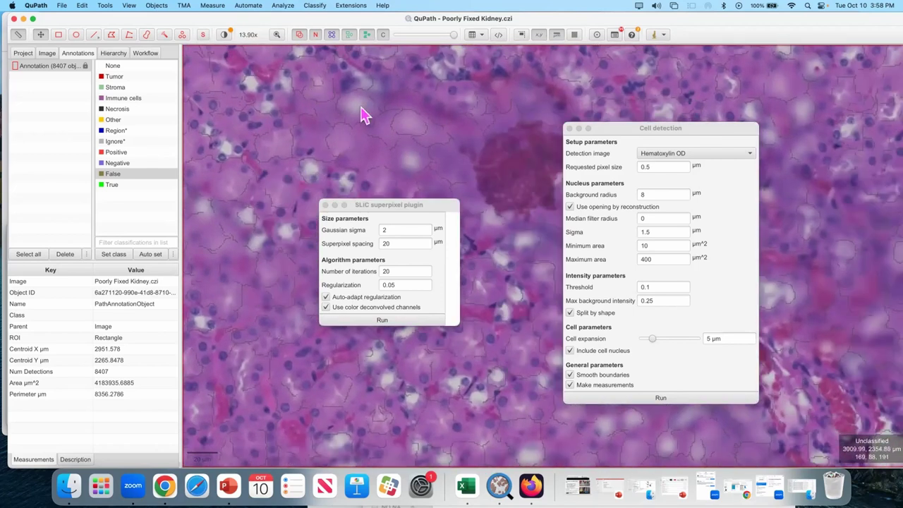
{"action": "scroll", "coordinate": [361, 121], "scroll_direction": "up", "scroll_amount": 4}
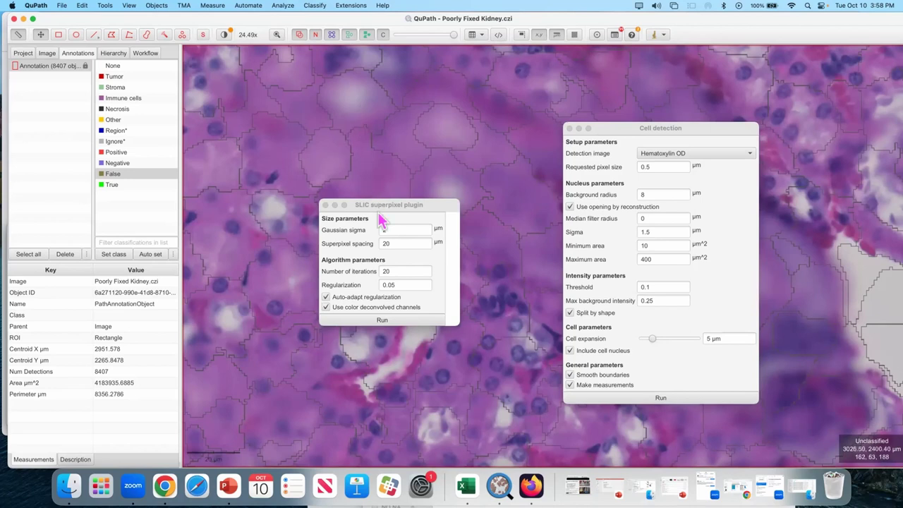
{"action": "left_click_drag", "start_coordinate": [381, 206], "coordinate": [493, 209]}
{"action": "scroll", "coordinate": [369, 196], "scroll_direction": "down", "scroll_amount": 5}
{"action": "left_click", "coordinate": [369, 189]}
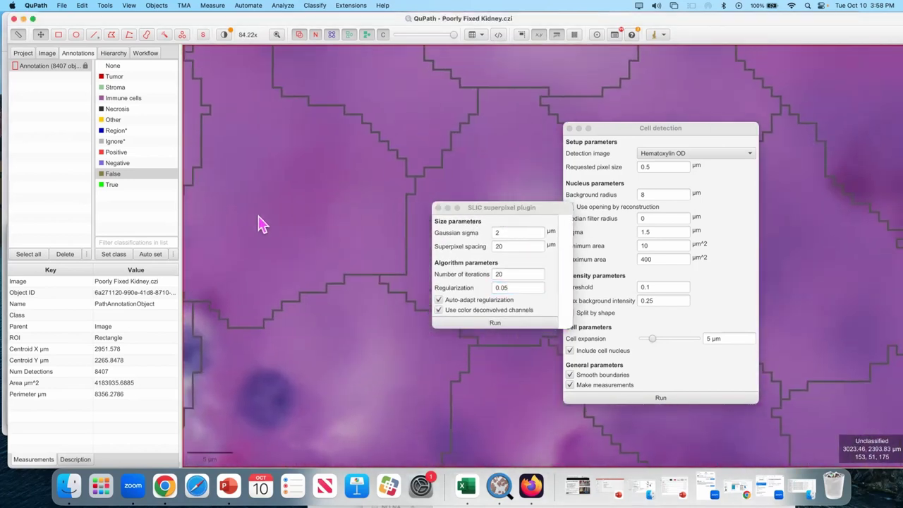
{"action": "scroll", "coordinate": [300, 228], "scroll_direction": "down", "scroll_amount": 5}
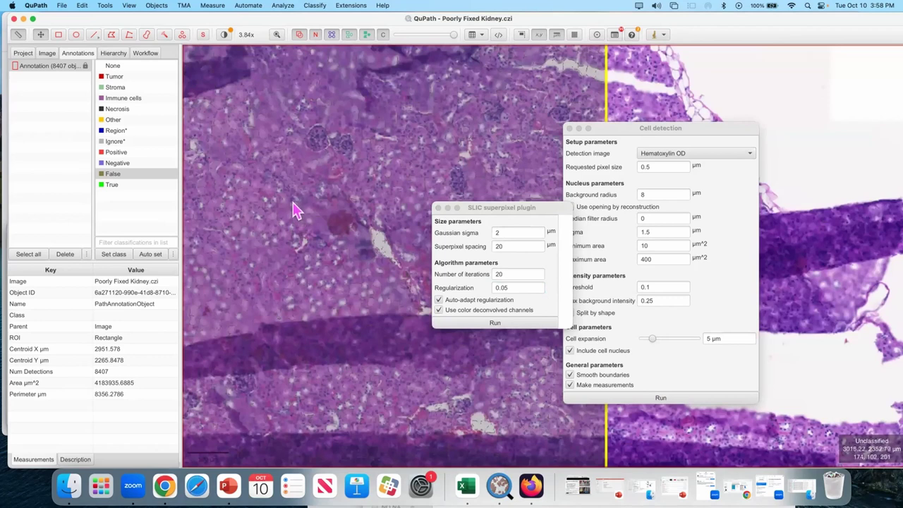
{"action": "scroll", "coordinate": [295, 204], "scroll_direction": "up", "scroll_amount": 5}
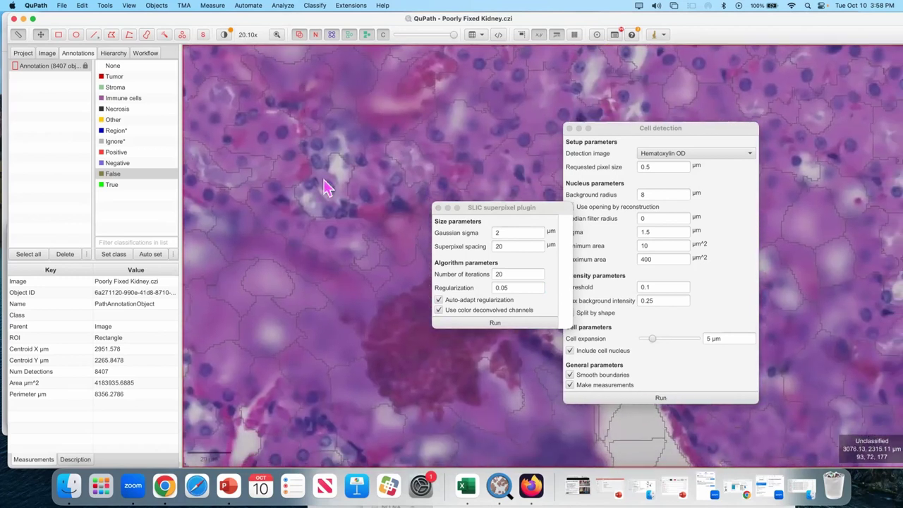
{"action": "scroll", "coordinate": [313, 261], "scroll_direction": "up", "scroll_amount": 8}
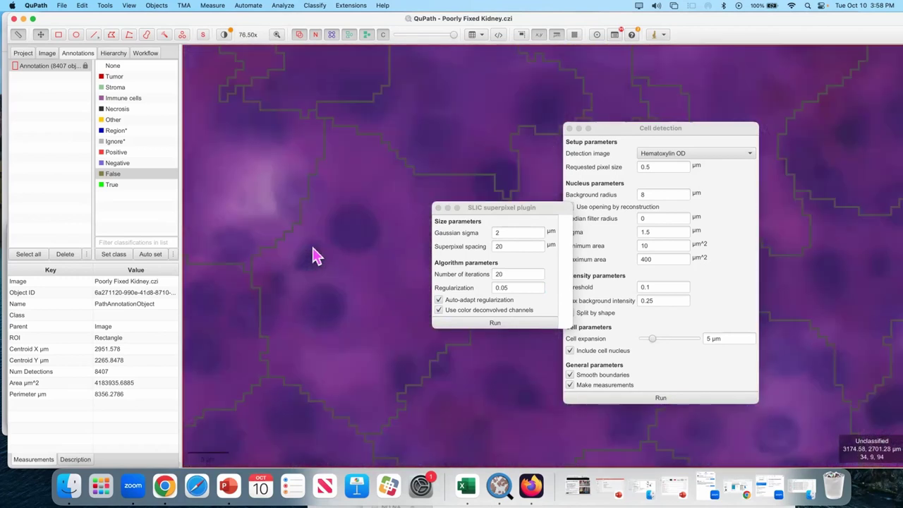
{"action": "scroll", "coordinate": [323, 266], "scroll_direction": "up", "scroll_amount": 5}
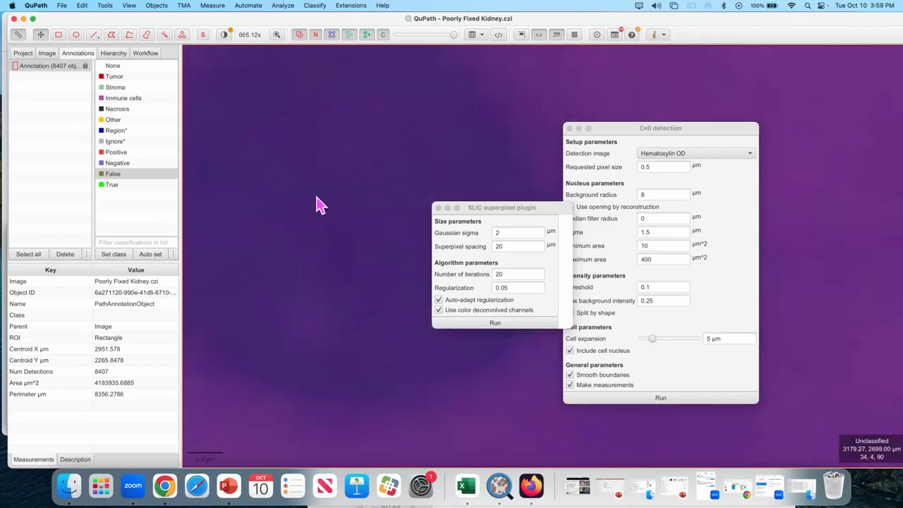
{"action": "scroll", "coordinate": [316, 198], "scroll_direction": "down", "scroll_amount": 10}
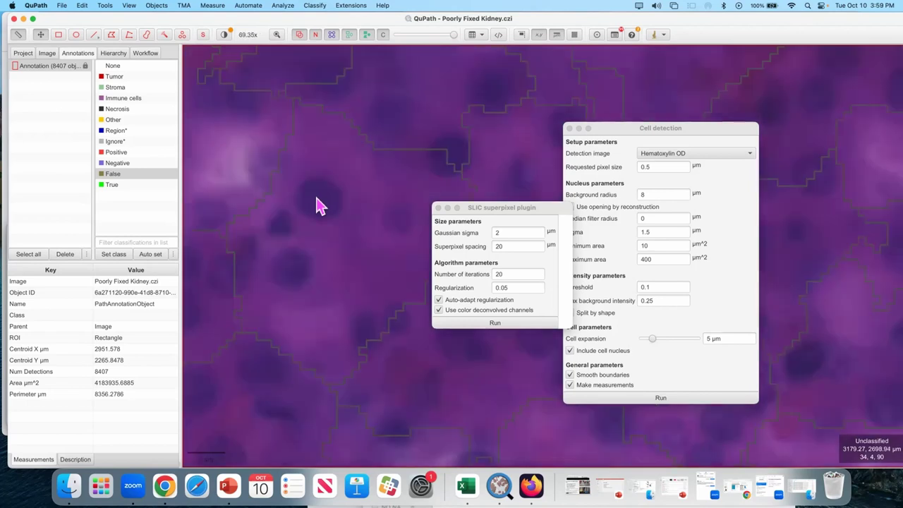
{"action": "scroll", "coordinate": [358, 194], "scroll_direction": "down", "scroll_amount": 3}
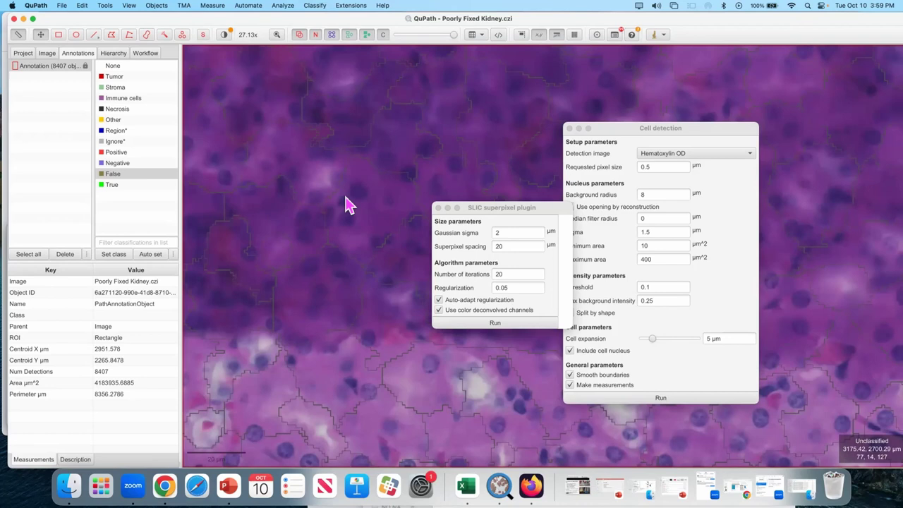
{"action": "scroll", "coordinate": [256, 139], "scroll_direction": "down", "scroll_amount": 5}
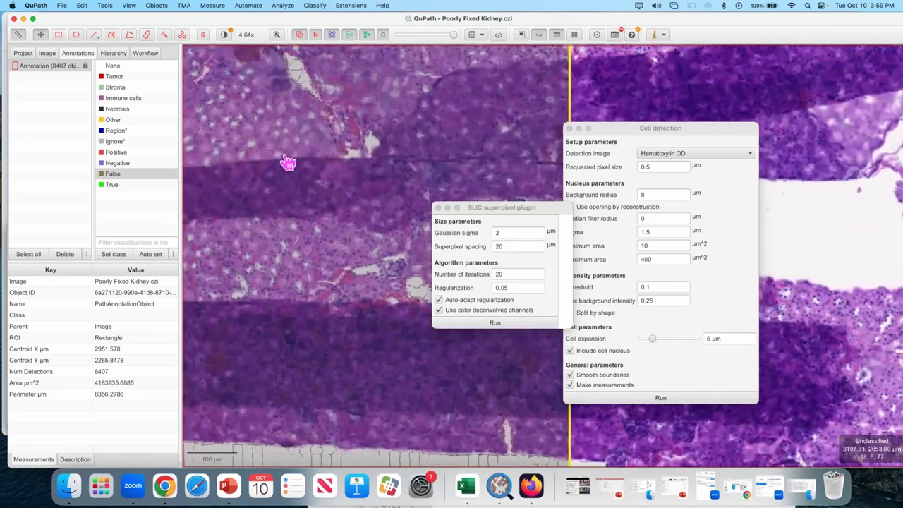
{"action": "scroll", "coordinate": [312, 185], "scroll_direction": "down", "scroll_amount": 1}
- Add the classes 'fold' and 'OOF' to the classification list
{"action": "left_click", "coordinate": [152, 202]}
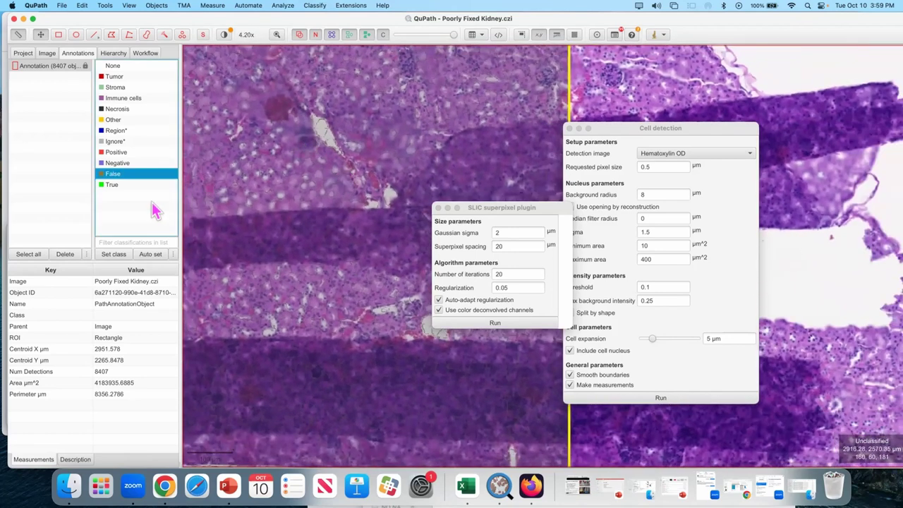
{"action": "right_click", "coordinate": [152, 204]}
{"action": "mouse_move", "coordinate": [204, 210]}
{"action": "left_click", "coordinate": [272, 211]}
{"action": "type", "text": "fold"}
{"action": "key", "text": "Return"}
{"action": "right_click", "coordinate": [156, 213]}
{"action": "mouse_move", "coordinate": [238, 222]}
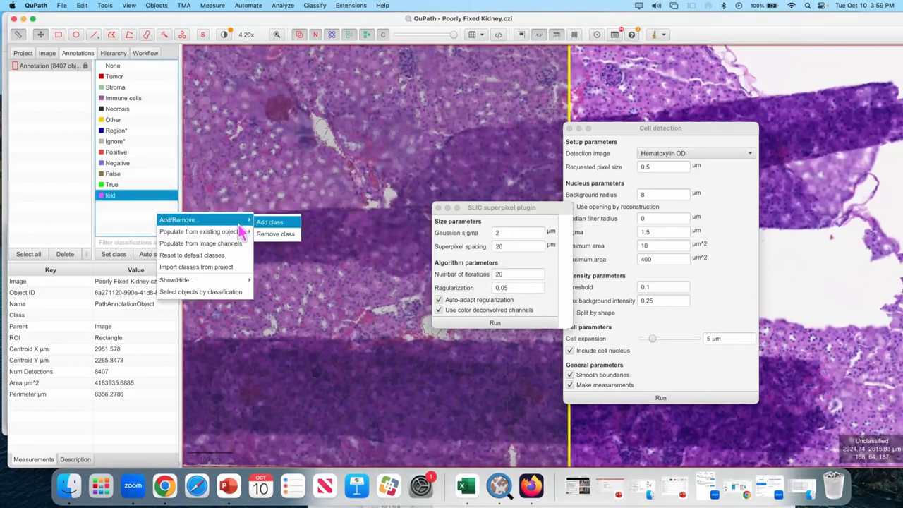
{"action": "left_click", "coordinate": [269, 224]}
{"action": "type", "text": "OOF"}
{"action": "key", "text": "Return"}
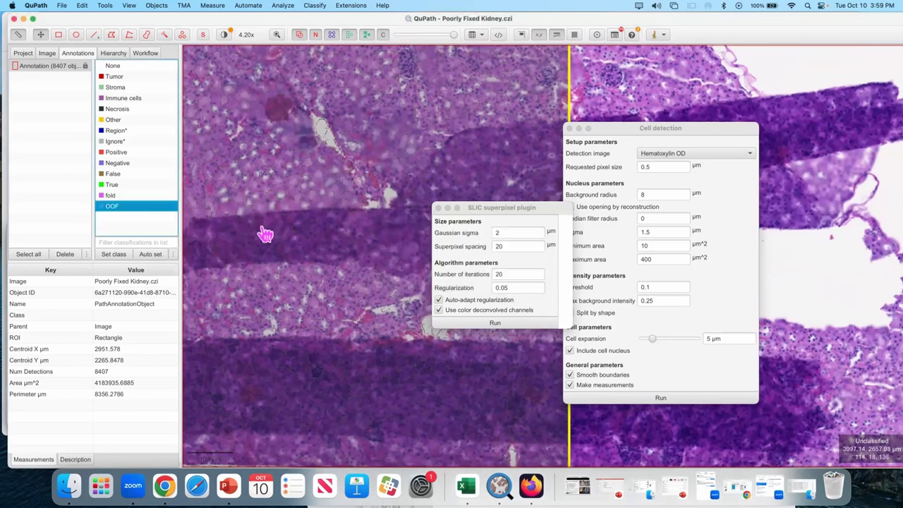
- Add the 'good' class, then select a superpixel tile on the slide
{"action": "right_click", "coordinate": [156, 235]}
{"action": "mouse_move", "coordinate": [173, 239]}
{"action": "left_click", "coordinate": [267, 241]}
{"action": "type", "text": "good"}
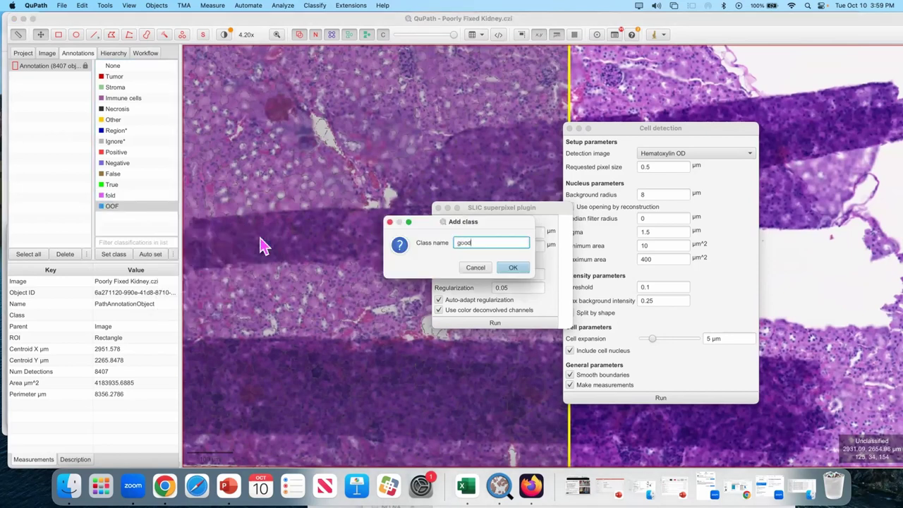
{"action": "key", "text": "Return"}
{"action": "left_click_drag", "start_coordinate": [260, 155], "coordinate": [329, 175]}
{"action": "left_click", "coordinate": [329, 175]}
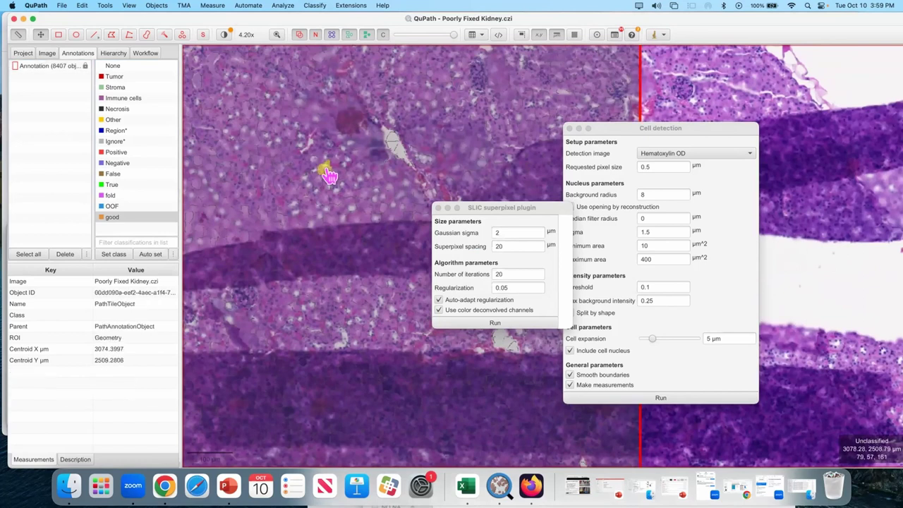
- Select all detections and close the cell detection and superpixel settings dialogs
{"action": "scroll", "coordinate": [364, 157], "scroll_direction": "down", "scroll_amount": 8}
{"action": "left_click", "coordinate": [520, 123]}
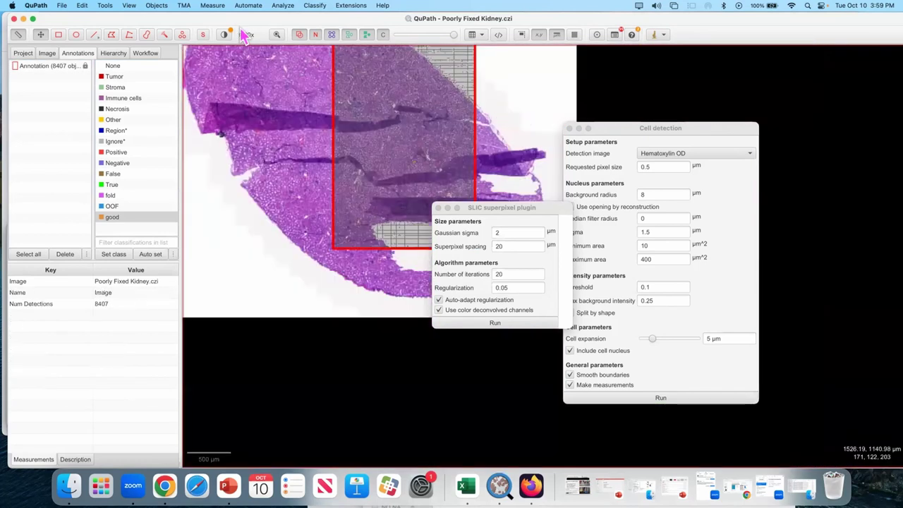
{"action": "left_click", "coordinate": [190, 6]}
{"action": "mouse_move", "coordinate": [157, 6]}
{"action": "mouse_move", "coordinate": [182, 66]}
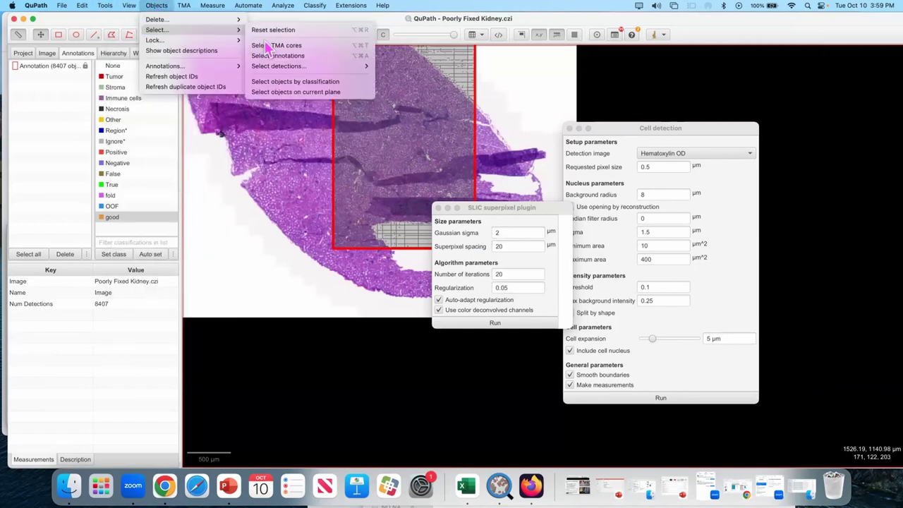
{"action": "left_click", "coordinate": [402, 67]}
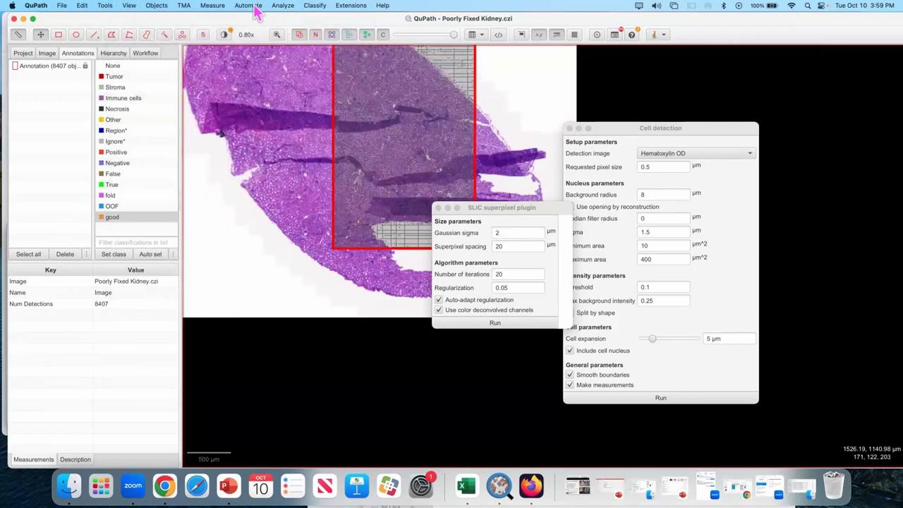
{"action": "left_click", "coordinate": [275, 8]}
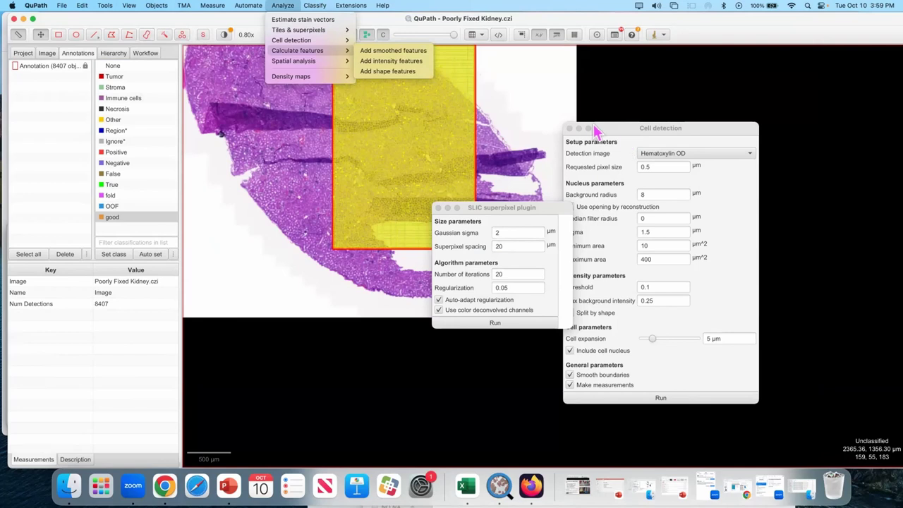
{"action": "left_click", "coordinate": [569, 128]}
{"action": "left_click", "coordinate": [569, 128]}
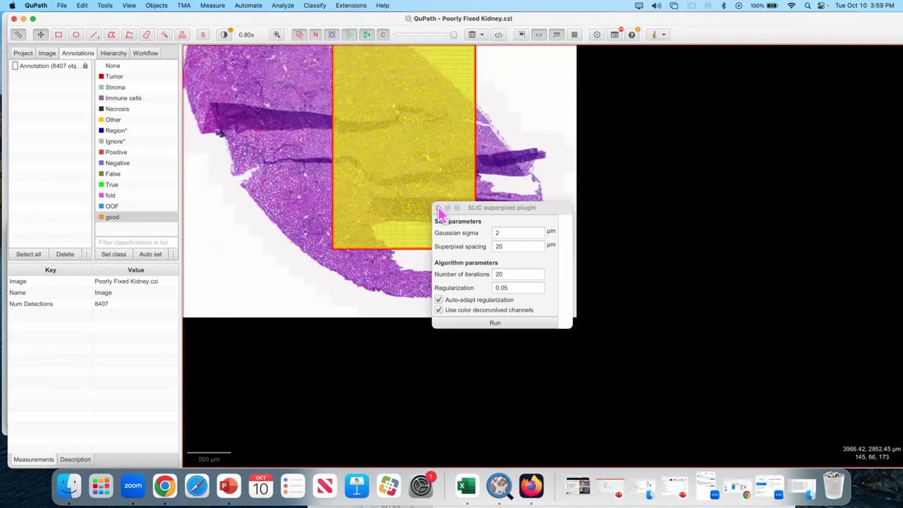
{"action": "left_click", "coordinate": [438, 208]}
- Compute Hematoxylin and Eosin mean, standard deviation and Haralick intensity features at 0.44 µm
{"action": "left_click", "coordinate": [284, 5]}
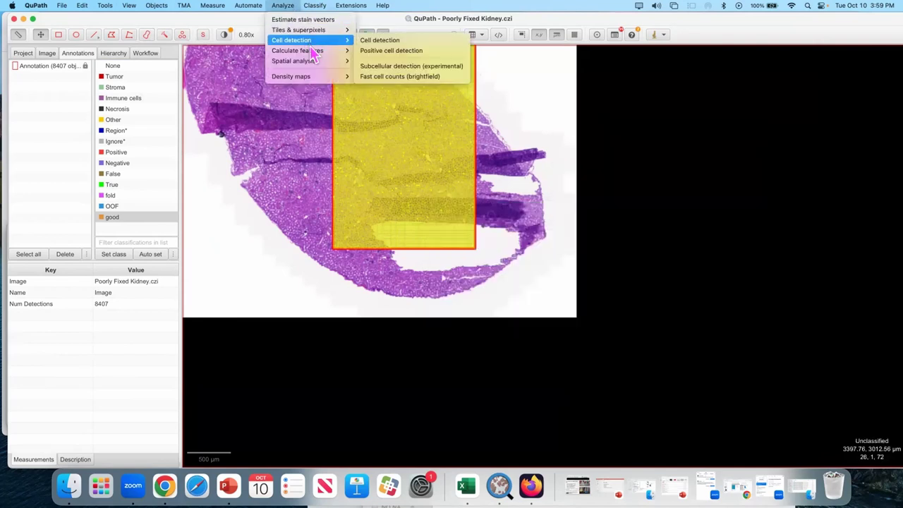
{"action": "mouse_move", "coordinate": [316, 51]}
{"action": "left_click", "coordinate": [393, 62]}
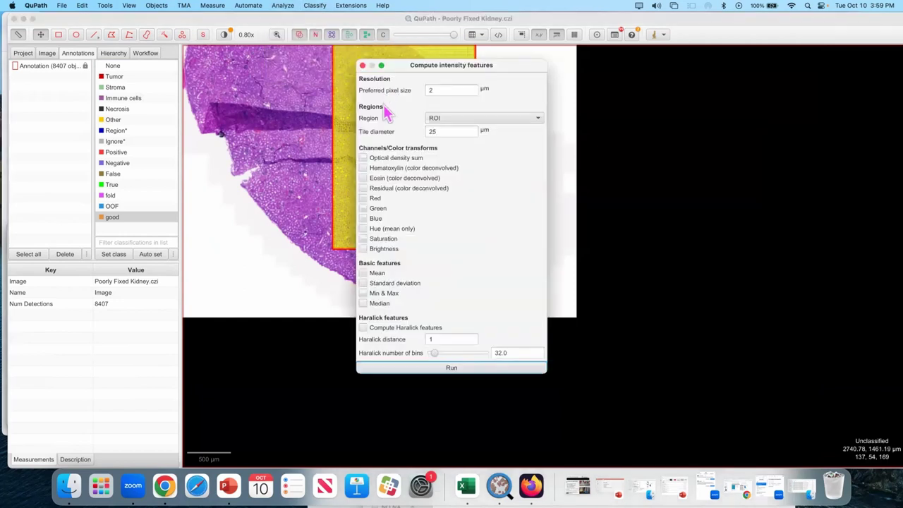
{"action": "left_click", "coordinate": [387, 169]}
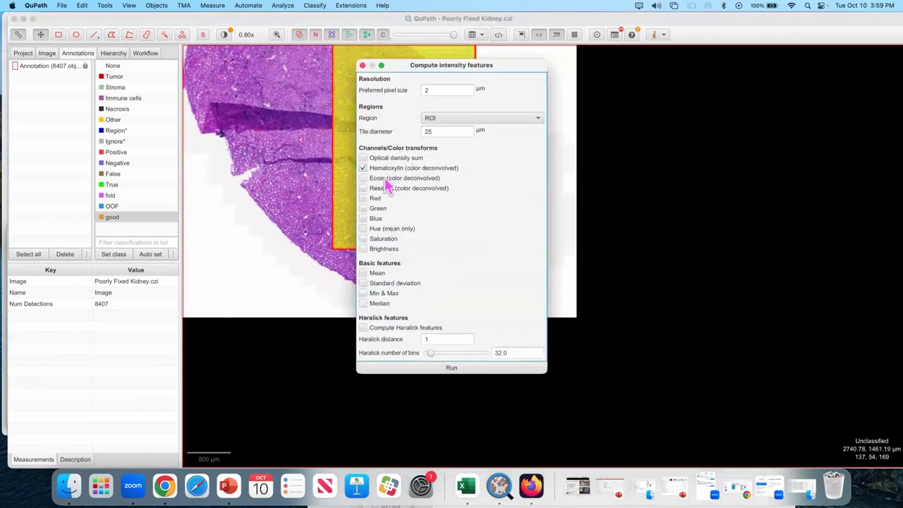
{"action": "left_click", "coordinate": [386, 179]}
{"action": "double_click", "coordinate": [447, 89]}
{"action": "type", "text": "0.44"}
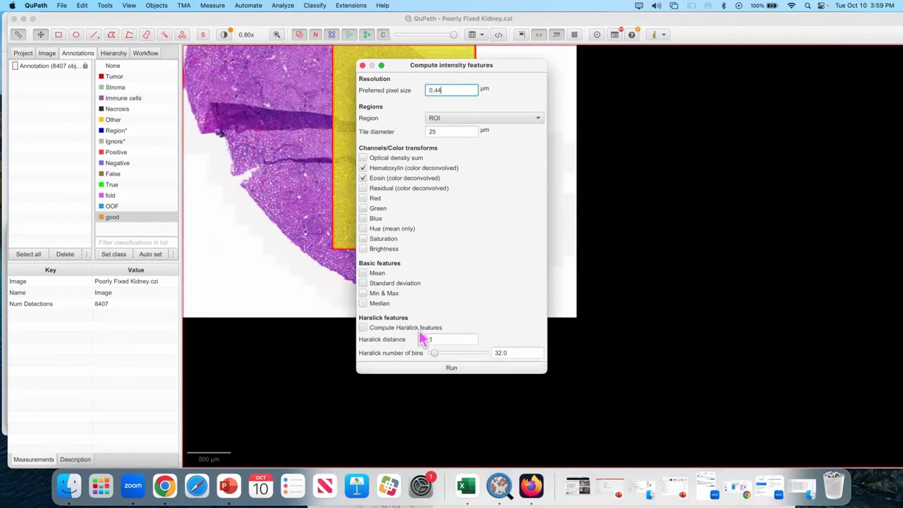
{"action": "left_click", "coordinate": [377, 274]}
{"action": "left_click", "coordinate": [383, 328]}
{"action": "left_click", "coordinate": [375, 283]}
{"action": "left_click", "coordinate": [449, 368]}
{"action": "left_click", "coordinate": [509, 243]}
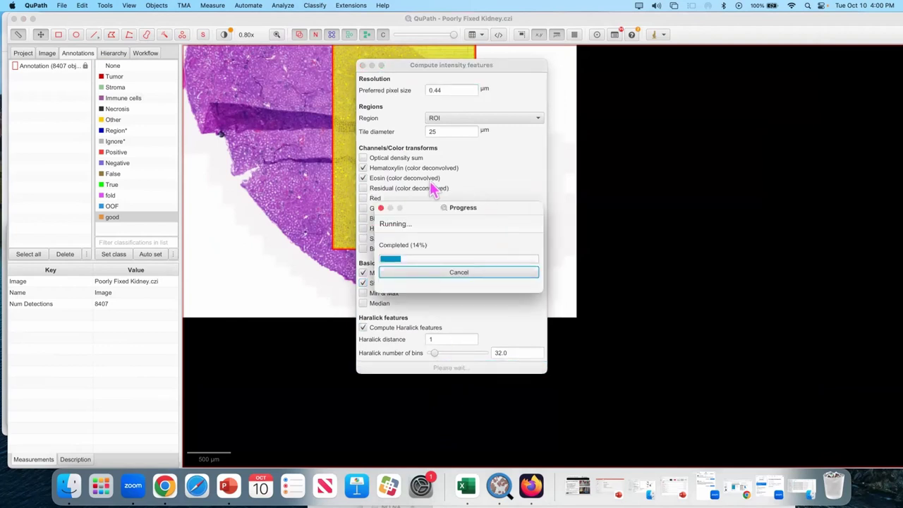
{"action": "left_click", "coordinate": [366, 65]}
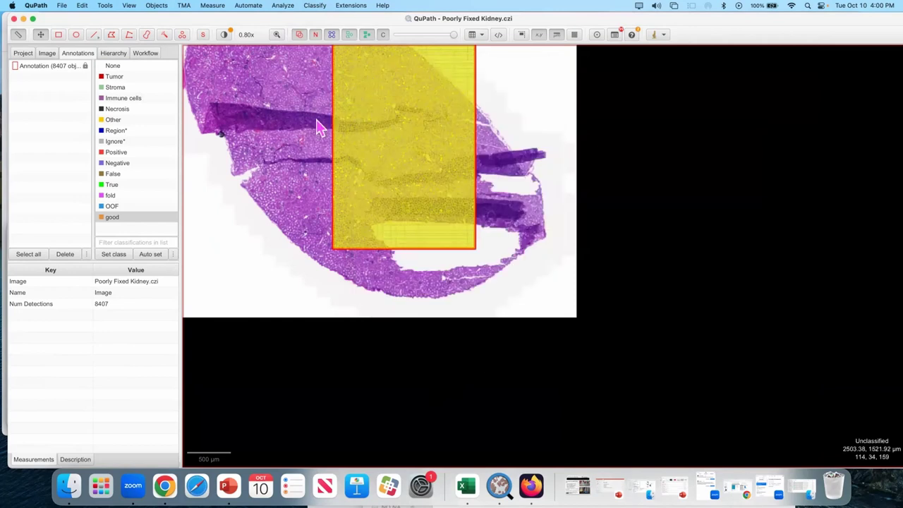
- Brush three fold annotations along the dark fold bands, undoing two stray strokes
{"action": "scroll", "coordinate": [353, 125], "scroll_direction": "up", "scroll_amount": 5}
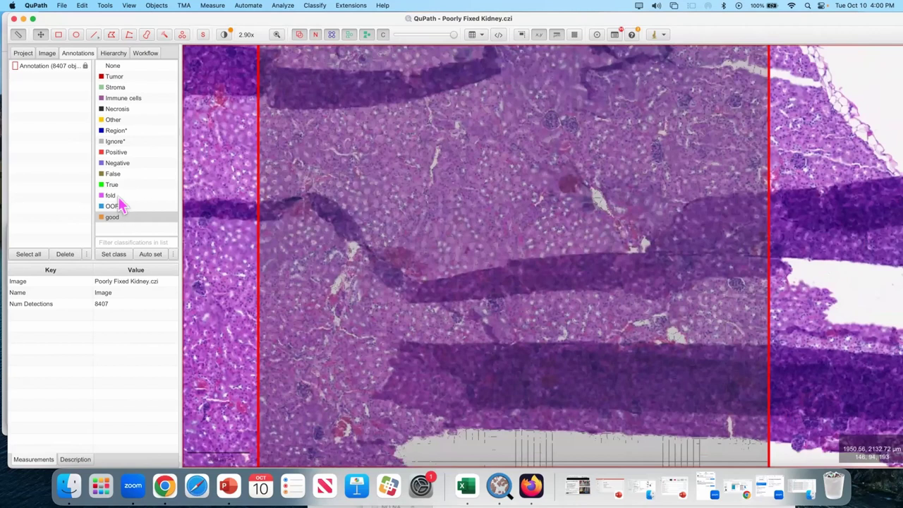
{"action": "left_click", "coordinate": [118, 198]}
{"action": "key", "text": "b"}
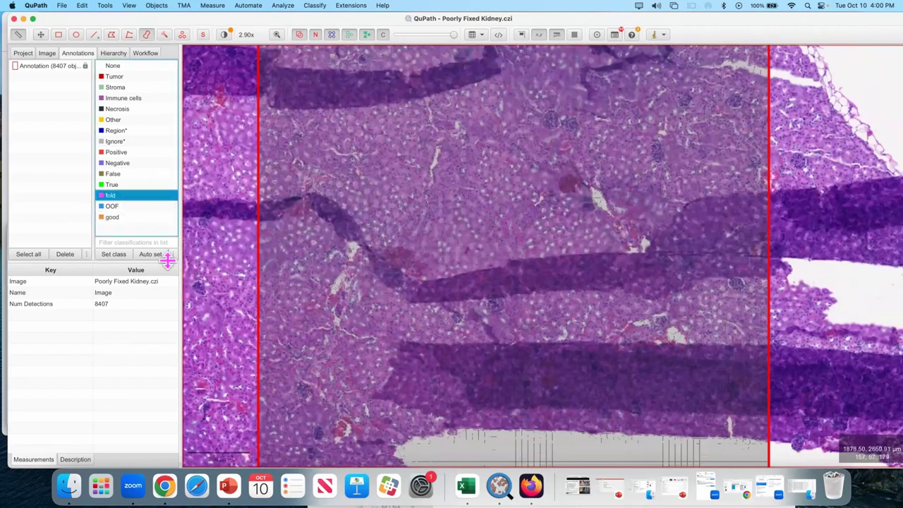
{"action": "left_click_drag", "start_coordinate": [588, 280], "coordinate": [536, 285]}
{"action": "scroll", "coordinate": [591, 298], "scroll_direction": "up", "scroll_amount": 2}
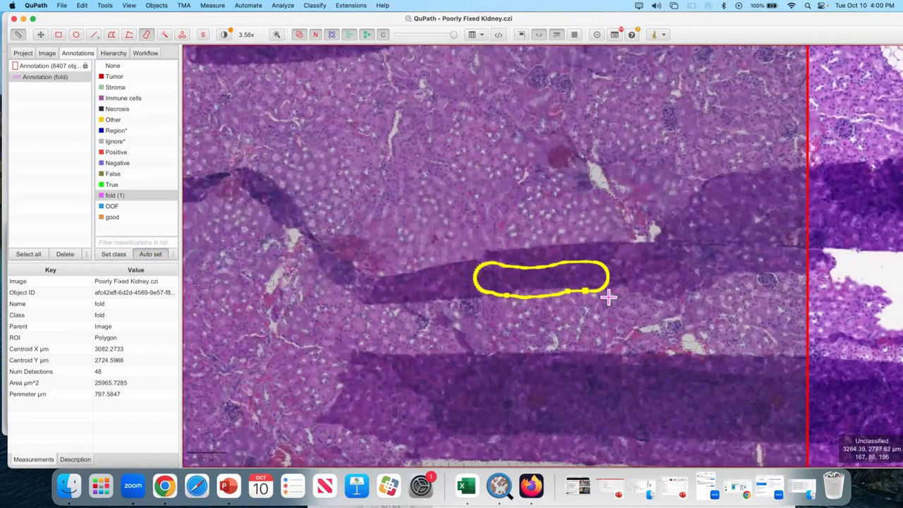
{"action": "left_click_drag", "start_coordinate": [564, 296], "coordinate": [545, 297]}
{"action": "key", "text": "super+z"}
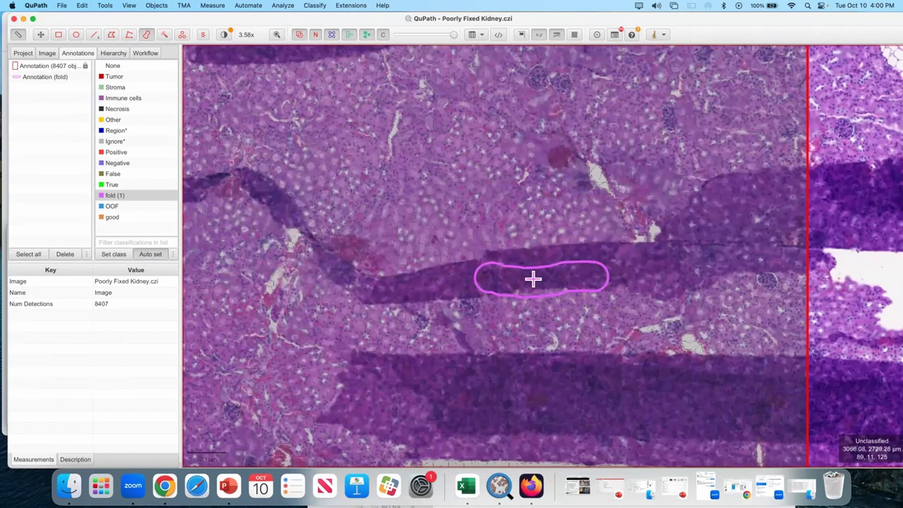
{"action": "left_click", "coordinate": [532, 279]}
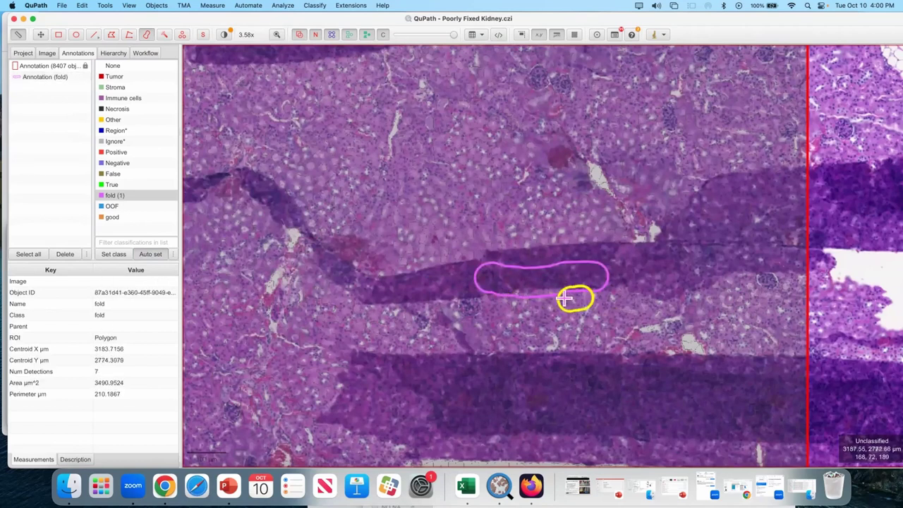
{"action": "left_click_drag", "start_coordinate": [578, 297], "coordinate": [562, 296]}
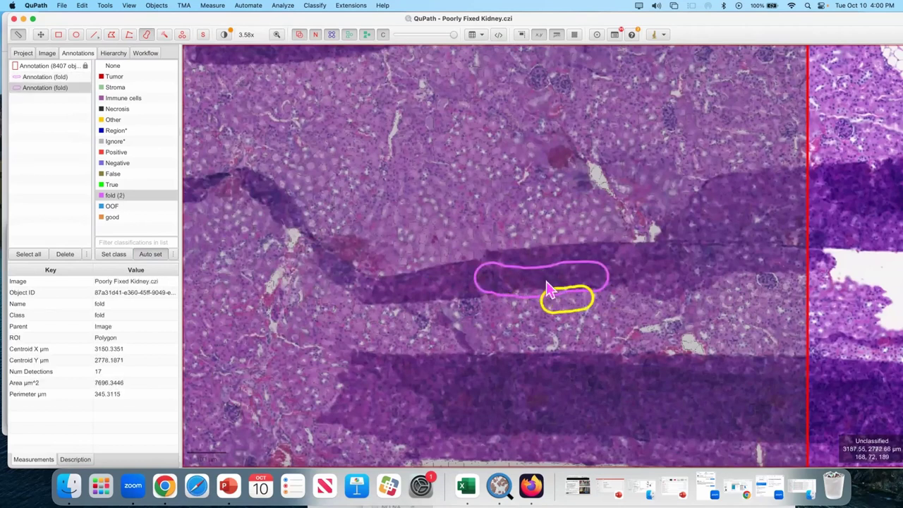
{"action": "key", "text": "super+z"}
{"action": "left_click", "coordinate": [548, 281]}
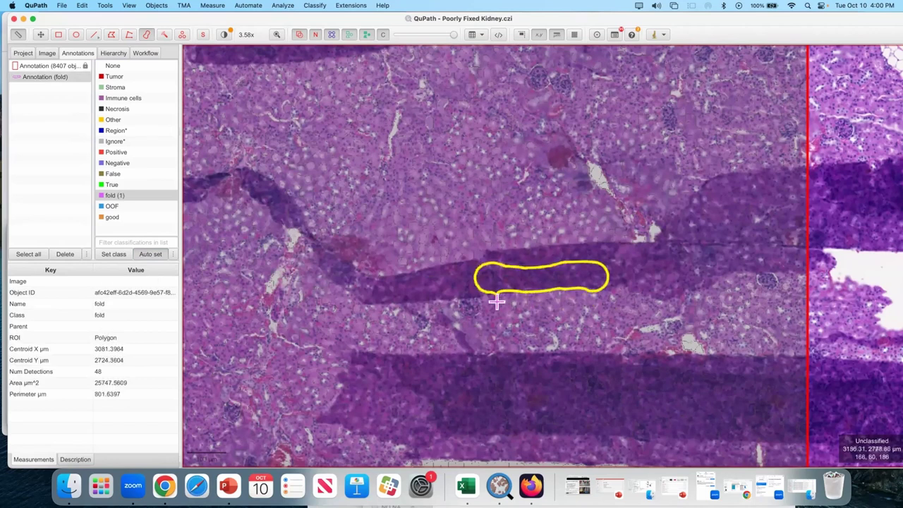
{"action": "mouse_move", "coordinate": [419, 387]}
{"action": "left_mouse_down"}
{"action": "mouse_move", "coordinate": [492, 378]}
{"action": "mouse_move", "coordinate": [584, 393]}
{"action": "mouse_move", "coordinate": [608, 422]}
{"action": "mouse_move", "coordinate": [693, 424]}
{"action": "mouse_move", "coordinate": [701, 374]}
{"action": "mouse_move", "coordinate": [732, 386]}
{"action": "left_mouse_up"}
{"action": "mouse_move", "coordinate": [777, 211]}
{"action": "left_mouse_down"}
{"action": "mouse_move", "coordinate": [738, 241]}
{"action": "mouse_move", "coordinate": [713, 251]}
{"action": "left_mouse_up"}
- Switch to the OOF class and brush five OOF annotations on out-of-focus patches
{"action": "left_click", "coordinate": [119, 206]}
{"action": "scroll", "coordinate": [467, 159], "scroll_direction": "up", "scroll_amount": 2}
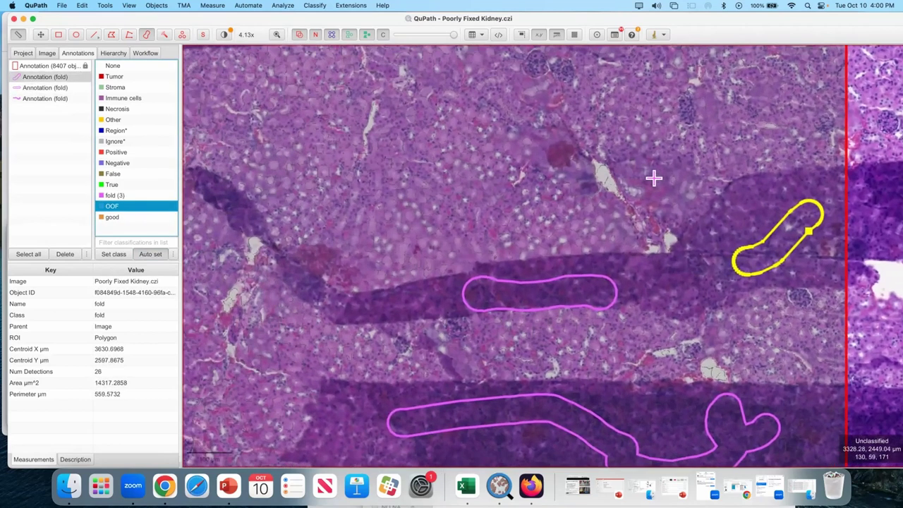
{"action": "left_click", "coordinate": [677, 187]}
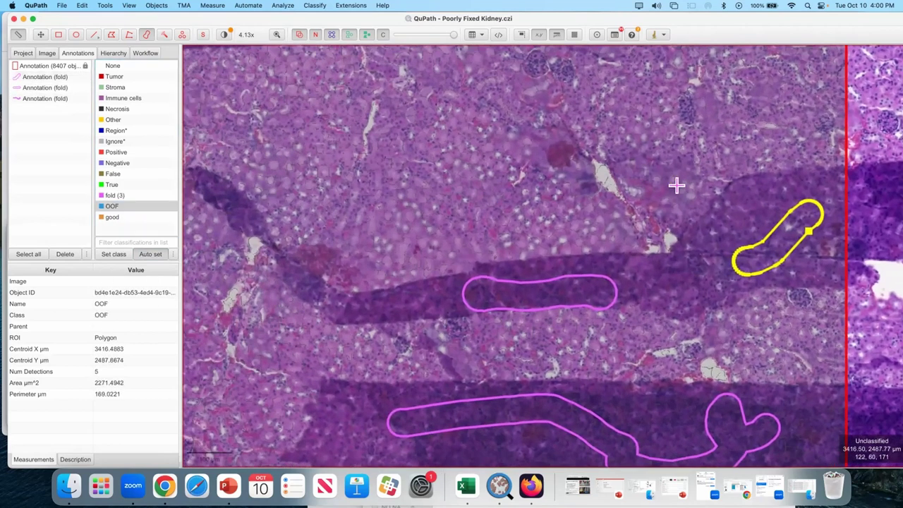
{"action": "left_click", "coordinate": [526, 152]}
{"action": "left_click_drag", "start_coordinate": [409, 227], "coordinate": [396, 259]}
{"action": "scroll", "coordinate": [460, 113], "scroll_direction": "up", "scroll_amount": 3}
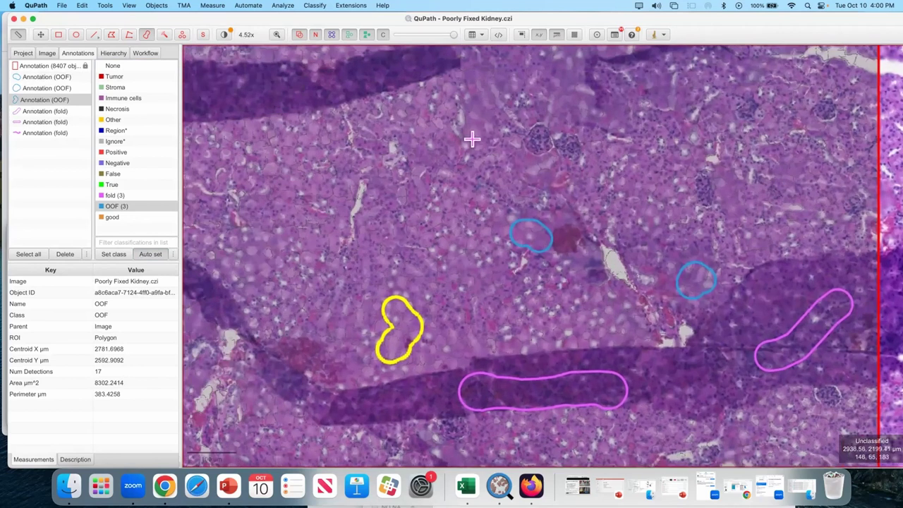
{"action": "left_click_drag", "start_coordinate": [471, 139], "coordinate": [481, 92]}
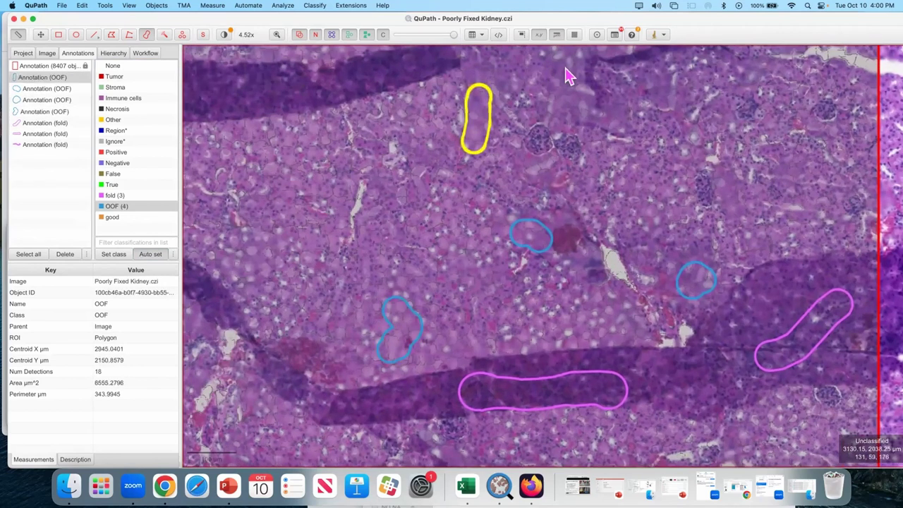
{"action": "left_click_drag", "start_coordinate": [561, 62], "coordinate": [586, 116]}
{"action": "scroll", "coordinate": [342, 126], "scroll_direction": "down", "scroll_amount": 5}
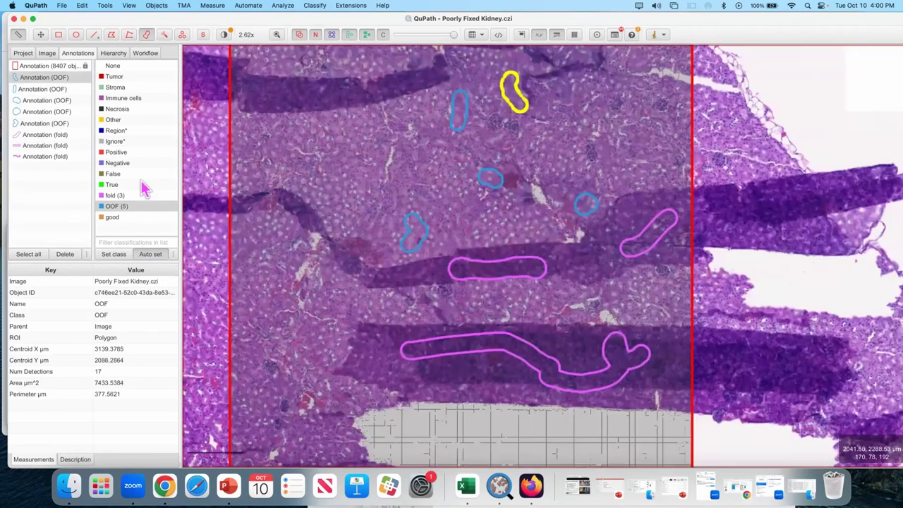
- Brush three good annotations on healthy tissue
{"action": "left_click", "coordinate": [130, 217]}
{"action": "scroll", "coordinate": [435, 171], "scroll_direction": "up", "scroll_amount": 10}
{"action": "scroll", "coordinate": [435, 171], "scroll_direction": "down", "scroll_amount": 1}
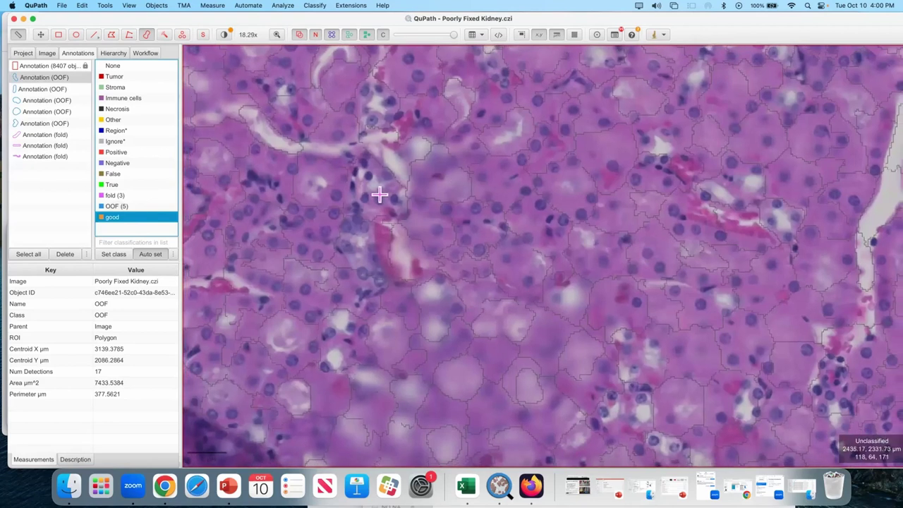
{"action": "mouse_move", "coordinate": [332, 212]}
{"action": "left_mouse_down"}
{"action": "mouse_move", "coordinate": [262, 225]}
{"action": "mouse_move", "coordinate": [229, 204]}
{"action": "left_mouse_up"}
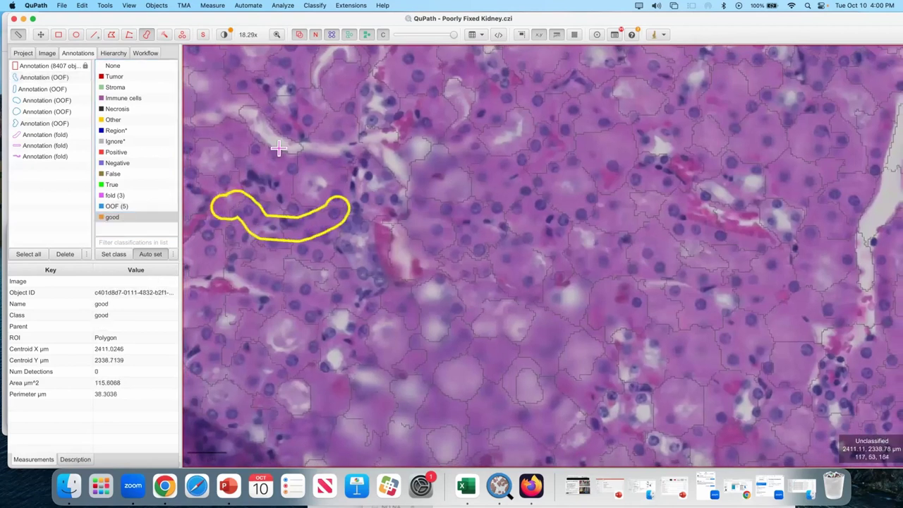
{"action": "scroll", "coordinate": [259, 185], "scroll_direction": "down", "scroll_amount": 6}
{"action": "scroll", "coordinate": [296, 138], "scroll_direction": "up", "scroll_amount": 8}
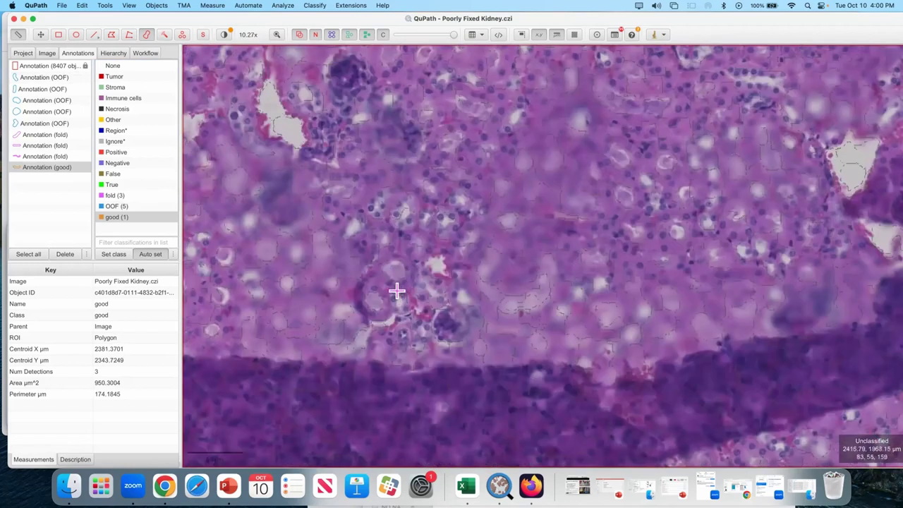
{"action": "mouse_move", "coordinate": [397, 290]}
{"action": "left_mouse_down"}
{"action": "mouse_move", "coordinate": [441, 200]}
{"action": "mouse_move", "coordinate": [426, 253]}
{"action": "mouse_move", "coordinate": [450, 321]}
{"action": "left_mouse_up"}
{"action": "left_click_drag", "start_coordinate": [321, 135], "coordinate": [331, 137]}
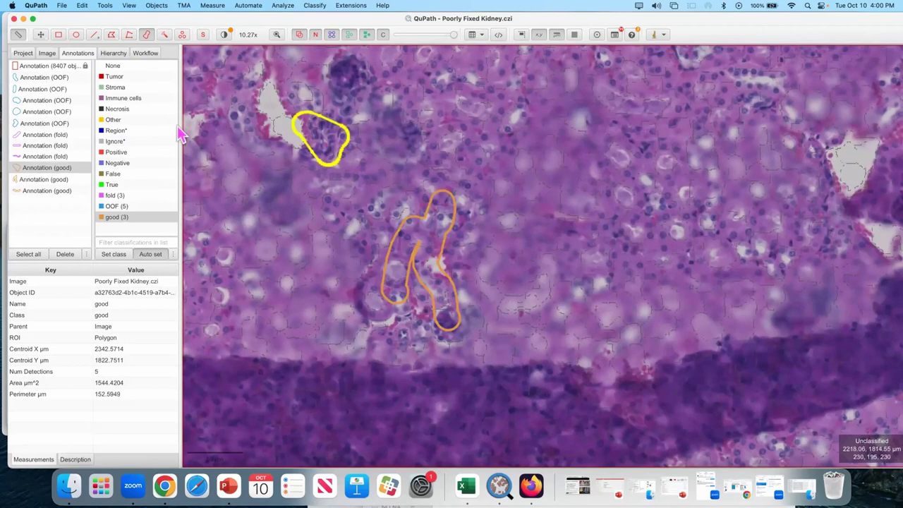
- Mark three grid-patterned blank areas as Ignore* with the Wand tool
{"action": "left_click", "coordinate": [143, 141]}
{"action": "key", "text": "w"}
{"action": "left_click_drag", "start_coordinate": [258, 99], "coordinate": [343, 176]}
{"action": "scroll", "coordinate": [343, 176], "scroll_direction": "down", "scroll_amount": 10}
{"action": "scroll", "coordinate": [396, 257], "scroll_direction": "up", "scroll_amount": 3}
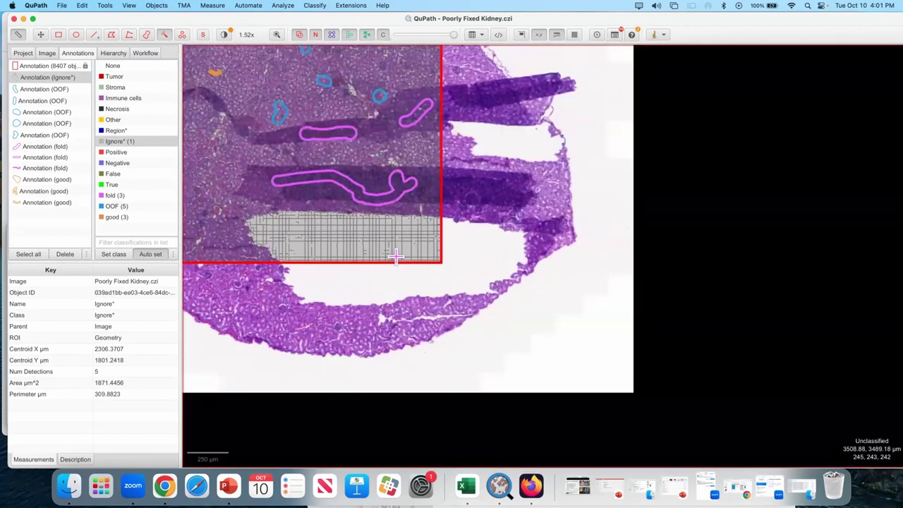
{"action": "left_click", "coordinate": [383, 250]}
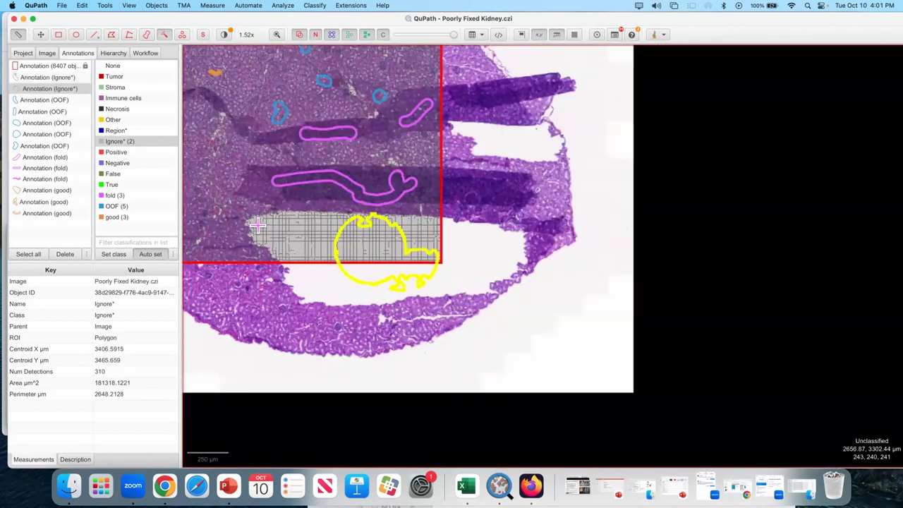
{"action": "scroll", "coordinate": [270, 179], "scroll_direction": "up", "scroll_amount": 5}
{"action": "left_click_drag", "start_coordinate": [340, 162], "coordinate": [346, 185]}
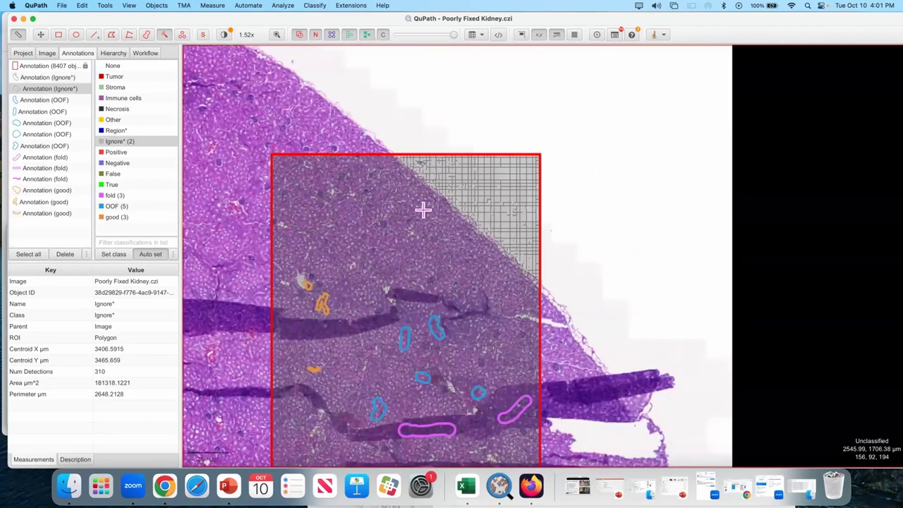
{"action": "left_click", "coordinate": [424, 245]}
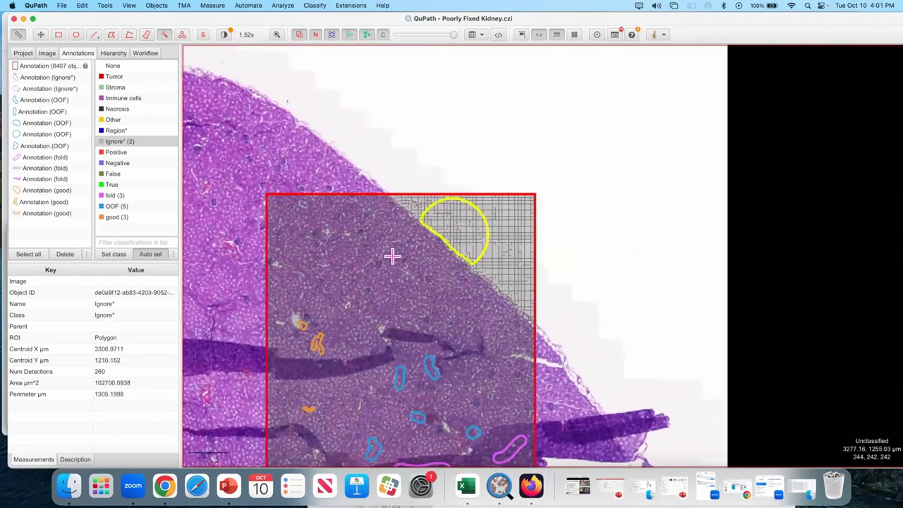
{"action": "scroll", "coordinate": [392, 257], "scroll_direction": "up", "scroll_amount": 10}
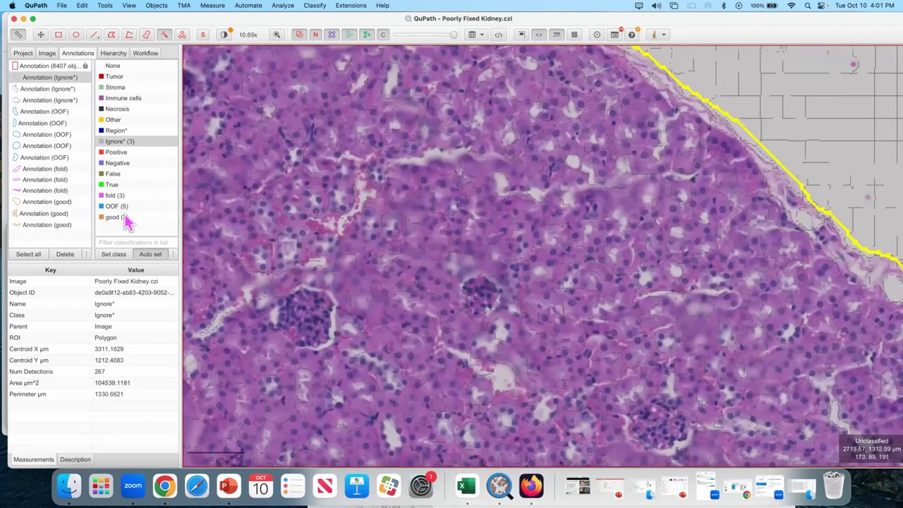
- Add two more good annotations: a wand patch and a larger brushed region near the tissue edge
{"action": "left_click", "coordinate": [127, 219]}
{"action": "left_click", "coordinate": [452, 236]}
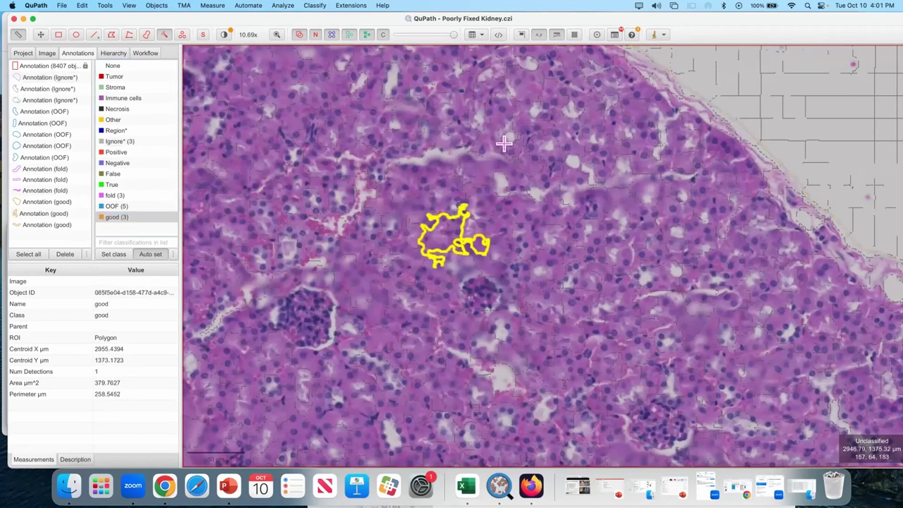
{"action": "key", "text": "b"}
{"action": "mouse_move", "coordinate": [575, 134]}
{"action": "left_mouse_down"}
{"action": "mouse_move", "coordinate": [529, 133]}
{"action": "mouse_move", "coordinate": [462, 105]}
{"action": "mouse_move", "coordinate": [437, 126]}
{"action": "mouse_move", "coordinate": [557, 113]}
{"action": "mouse_move", "coordinate": [583, 122]}
{"action": "mouse_move", "coordinate": [540, 127]}
{"action": "left_mouse_up"}
- Open Train object classifier and review its live preview of the rectangle's detections
{"action": "left_click", "coordinate": [315, 5]}
{"action": "mouse_move", "coordinate": [338, 19]}
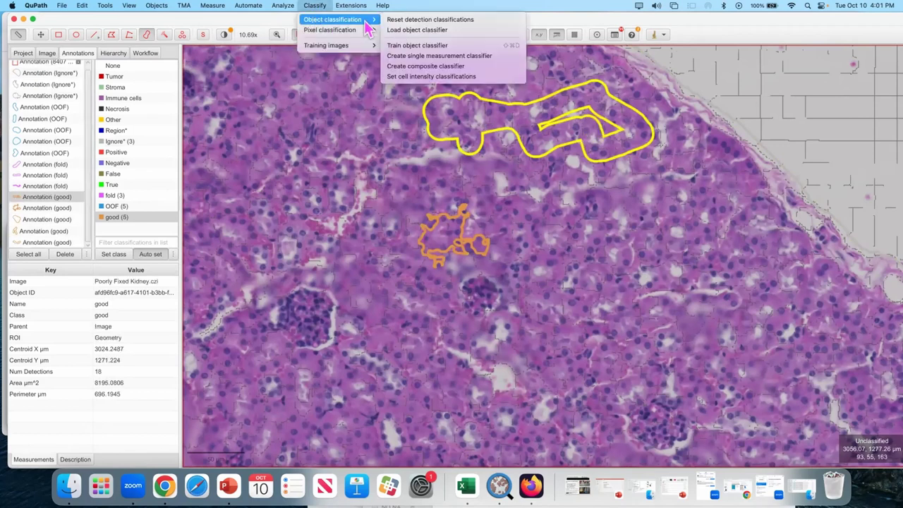
{"action": "left_click", "coordinate": [433, 45]}
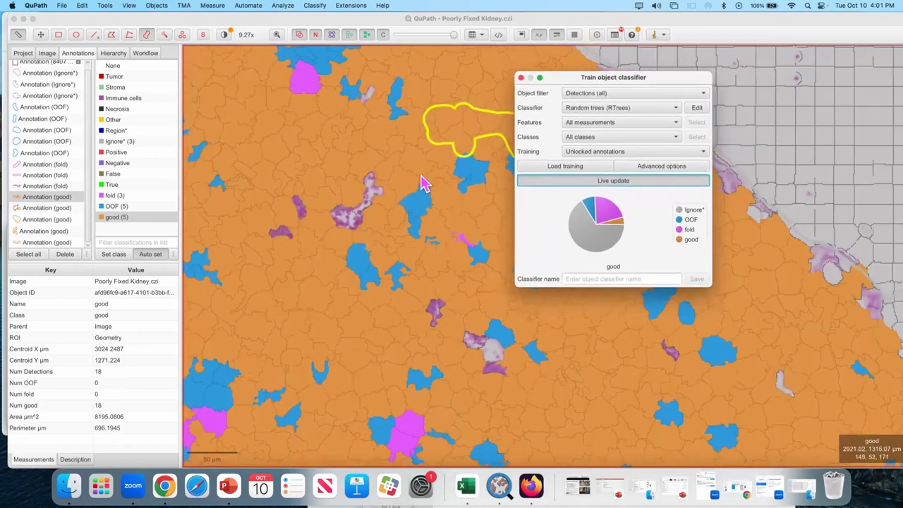
{"action": "scroll", "coordinate": [422, 184], "scroll_direction": "down", "scroll_amount": 5}
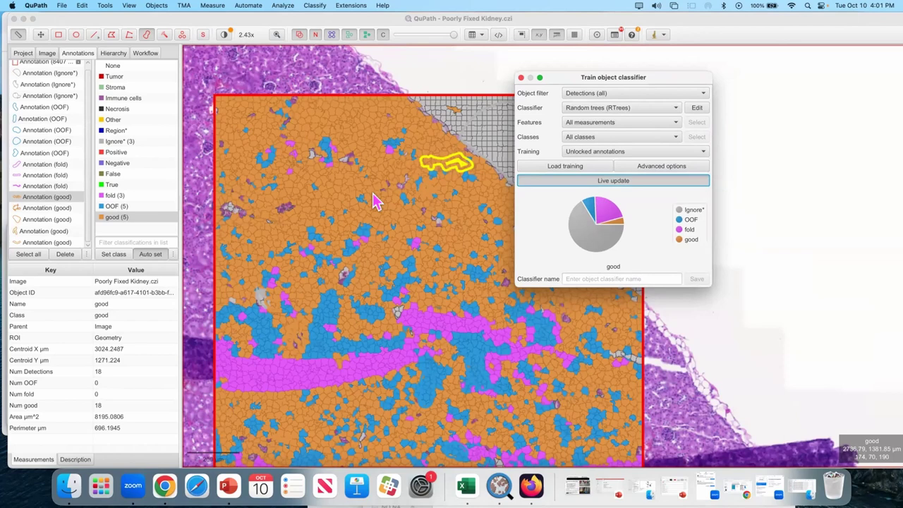
{"action": "scroll", "coordinate": [377, 194], "scroll_direction": "up", "scroll_amount": 10}
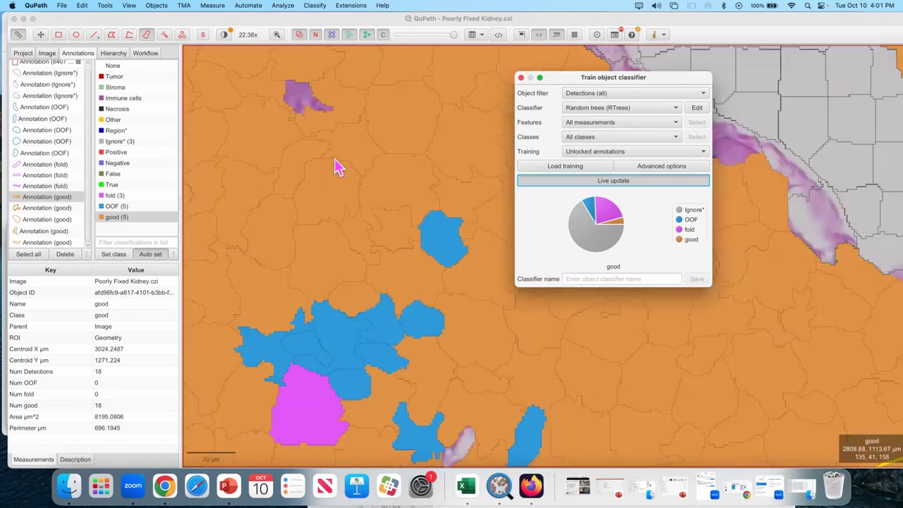
- Brush a sixth good annotation in healthy tissue, then zoom out
{"action": "left_click", "coordinate": [351, 180]}
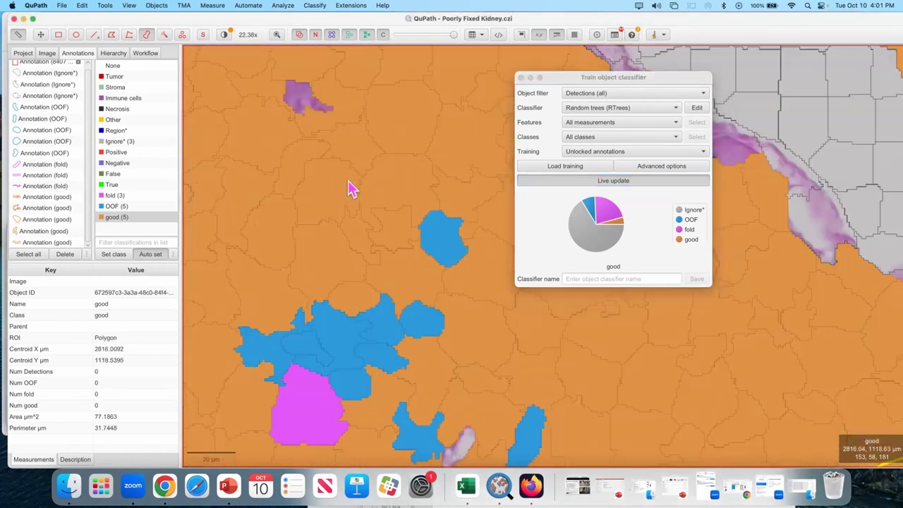
{"action": "mouse_move", "coordinate": [353, 189]}
{"action": "left_mouse_down"}
{"action": "mouse_move", "coordinate": [345, 170]}
{"action": "mouse_move", "coordinate": [317, 186]}
{"action": "mouse_move", "coordinate": [336, 175]}
{"action": "mouse_move", "coordinate": [317, 195]}
{"action": "mouse_move", "coordinate": [326, 194]}
{"action": "left_mouse_up"}
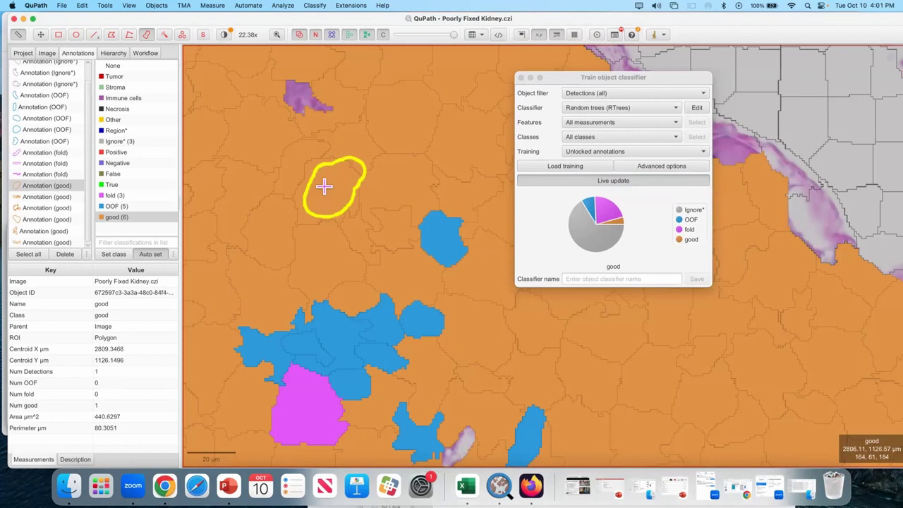
{"action": "scroll", "coordinate": [322, 189], "scroll_direction": "down", "scroll_amount": 3}
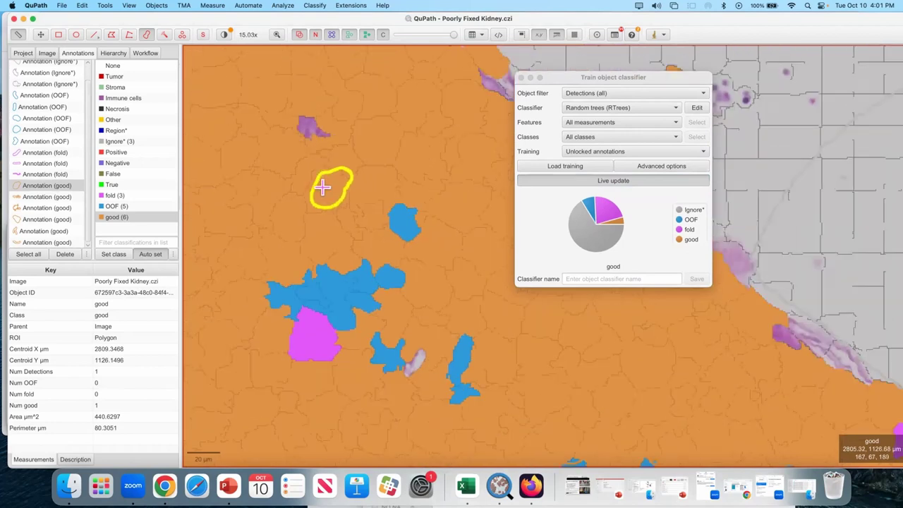
{"action": "scroll", "coordinate": [348, 178], "scroll_direction": "down", "scroll_amount": 2}
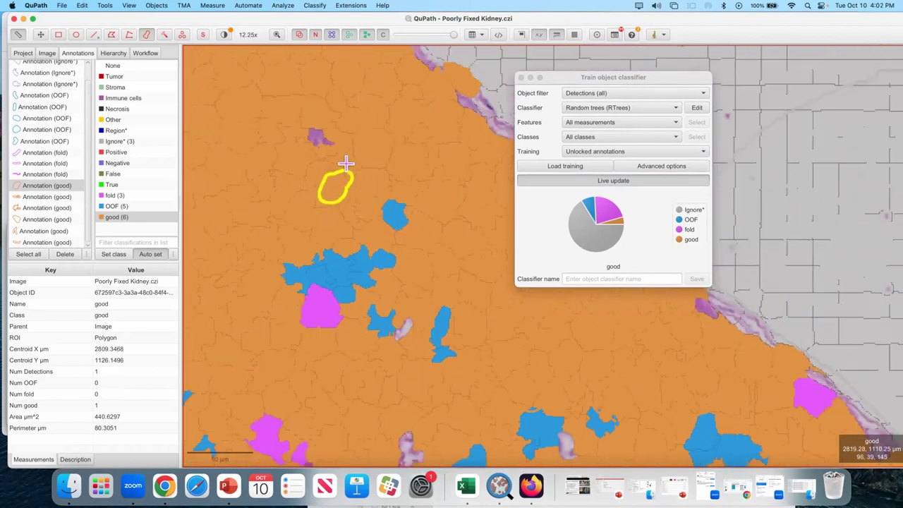
{"action": "scroll", "coordinate": [433, 168], "scroll_direction": "down", "scroll_amount": 10}
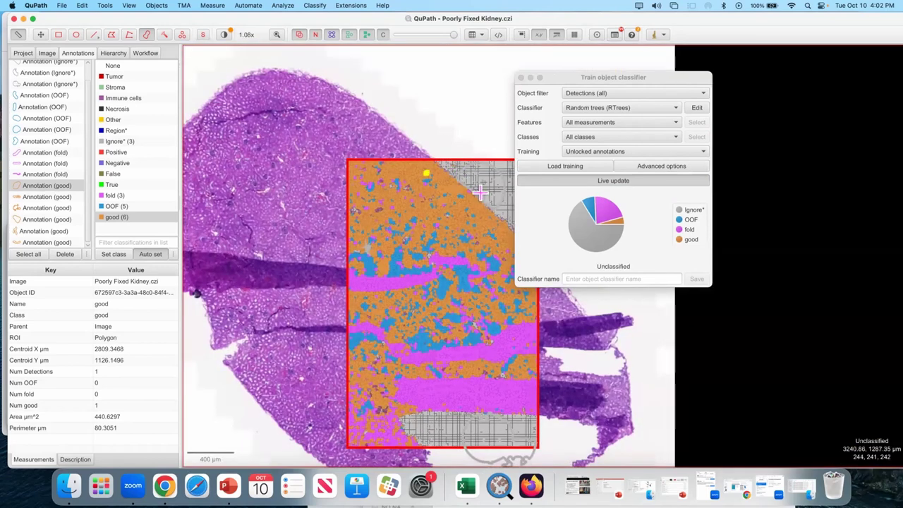
- Delete the unwanted Ignore* annotation
{"action": "left_click", "coordinate": [41, 34]}
{"action": "left_click", "coordinate": [483, 192]}
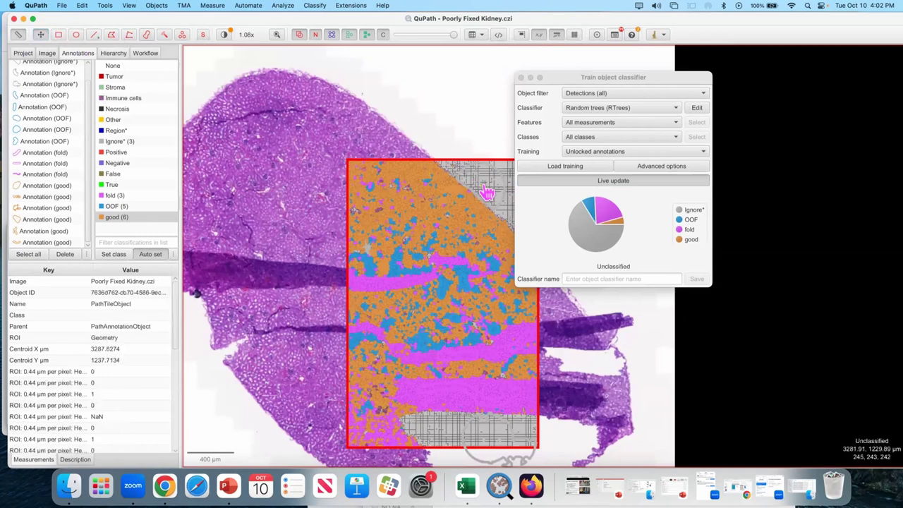
{"action": "left_click", "coordinate": [53, 62]}
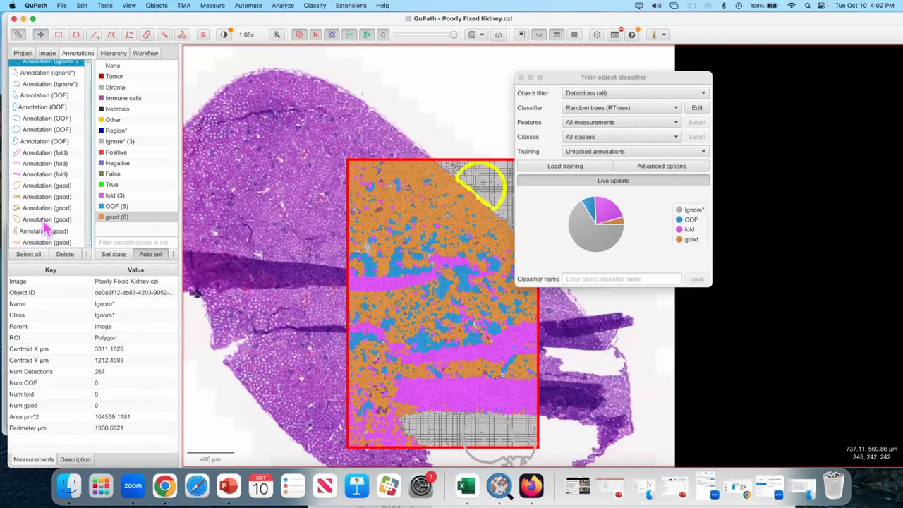
{"action": "left_click", "coordinate": [65, 254]}
{"action": "key", "text": "Return"}
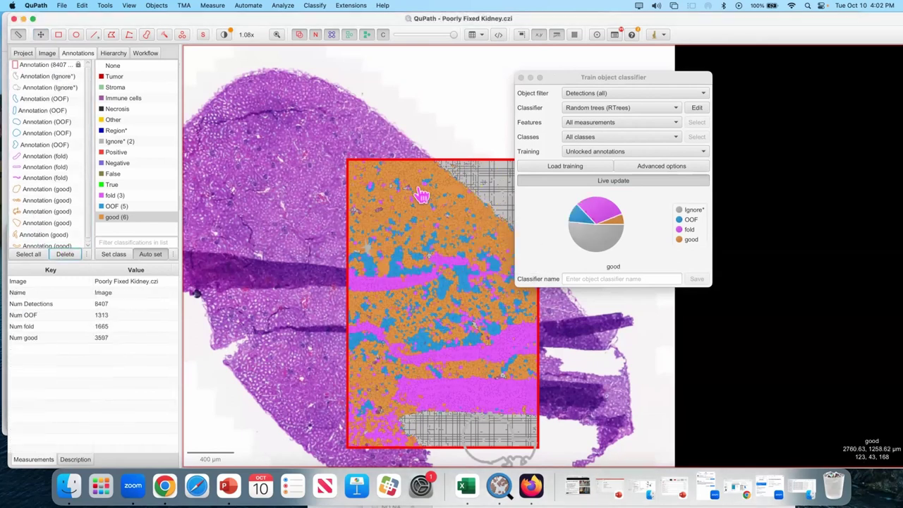
- Brush three OOF regions over blurry tissue patches
{"action": "scroll", "coordinate": [421, 195], "scroll_direction": "up", "scroll_amount": 5}
{"action": "key", "text": "d"}
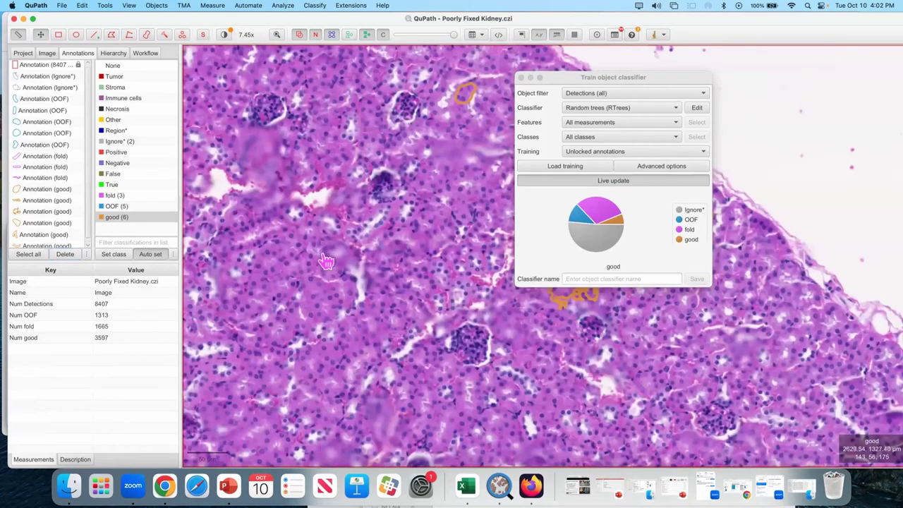
{"action": "key", "text": "d"}
{"action": "key", "text": "d"}
{"action": "key", "text": "d"}
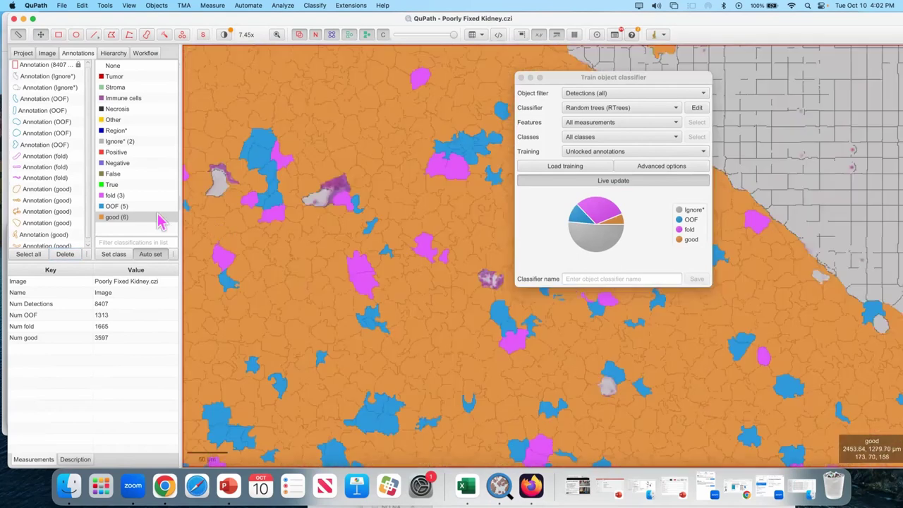
{"action": "left_click", "coordinate": [119, 206]}
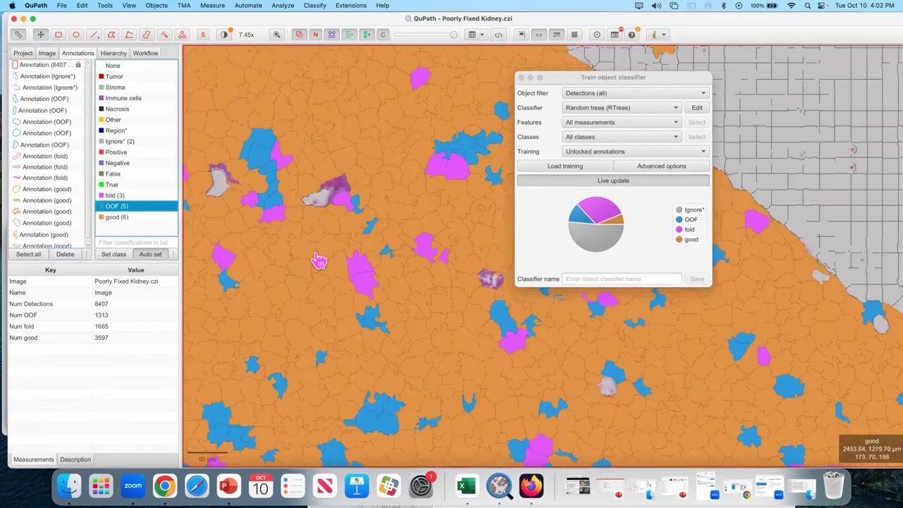
{"action": "key", "text": "d"}
{"action": "key", "text": "b"}
{"action": "left_click_drag", "start_coordinate": [361, 272], "coordinate": [337, 251]}
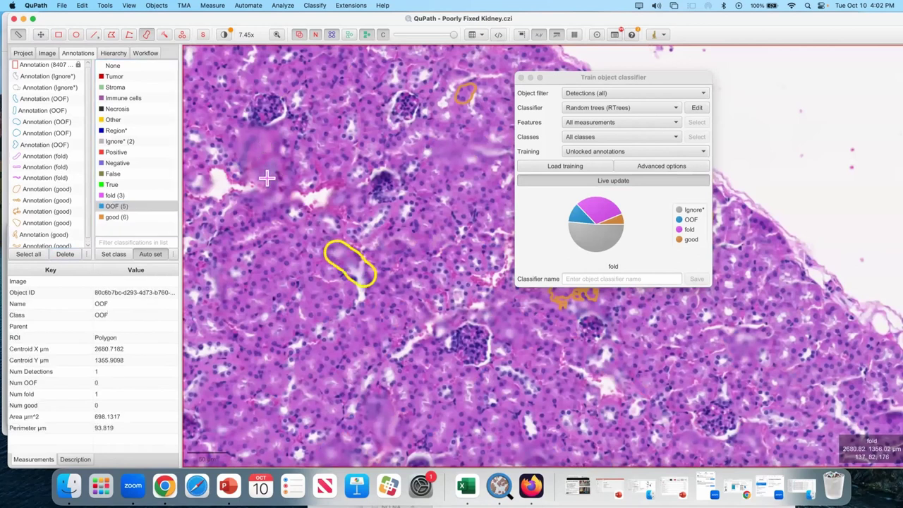
{"action": "left_click_drag", "start_coordinate": [266, 179], "coordinate": [260, 189]}
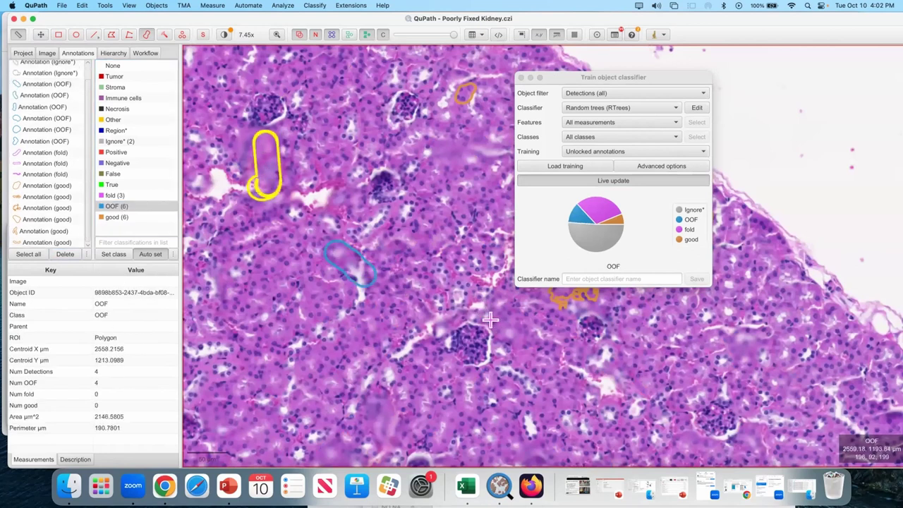
{"action": "left_click_drag", "start_coordinate": [490, 326], "coordinate": [507, 318]}
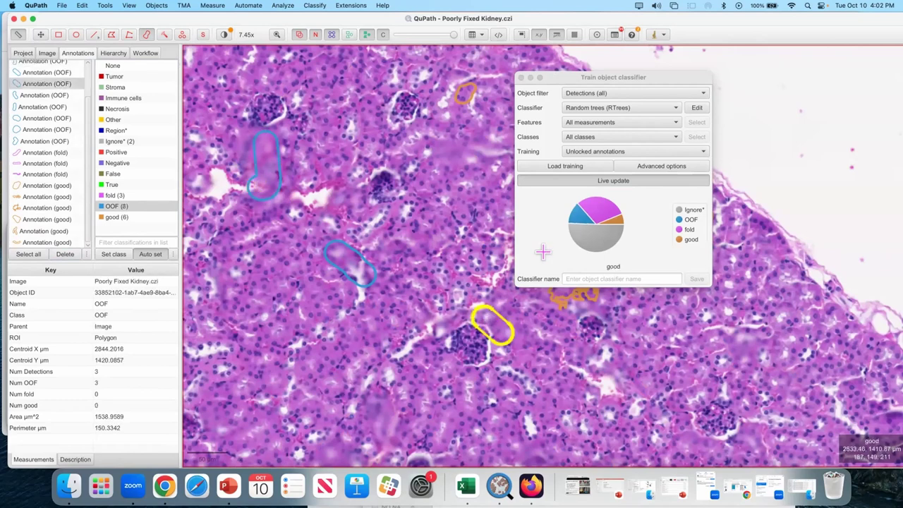
- Toggle the detection overlay to compare raw tissue with the classified superpixels
{"action": "key", "text": "d"}
{"action": "key", "text": "d"}
{"action": "key", "text": "d"}
{"action": "scroll", "coordinate": [388, 272], "scroll_direction": "down", "scroll_amount": 2}
{"action": "key", "text": "d"}
{"action": "scroll", "coordinate": [386, 273], "scroll_direction": "down", "scroll_amount": 2}
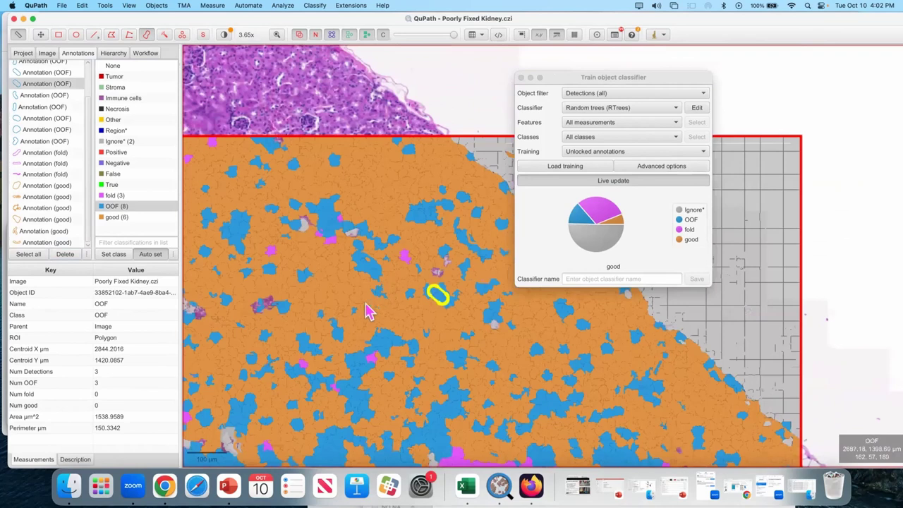
{"action": "scroll", "coordinate": [381, 290], "scroll_direction": "down", "scroll_amount": 2}
{"action": "scroll", "coordinate": [258, 143], "scroll_direction": "up", "scroll_amount": 6}
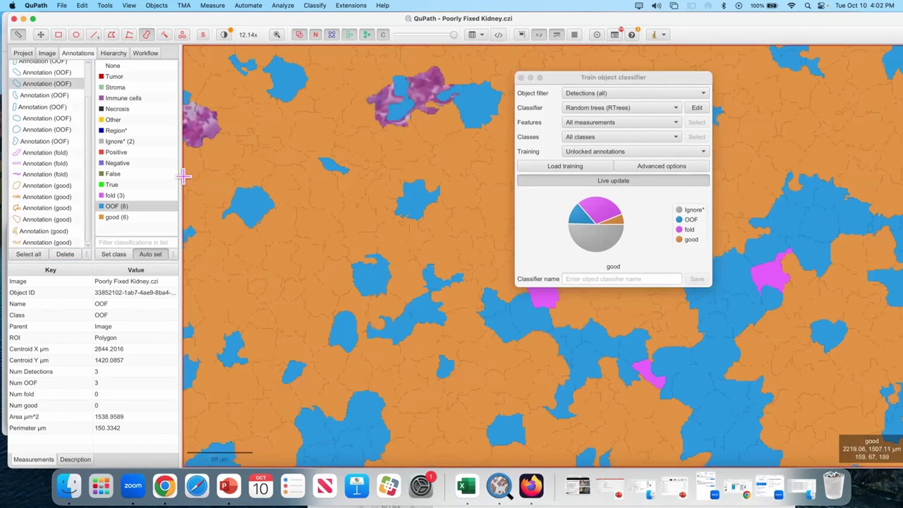
{"action": "key", "text": "d"}
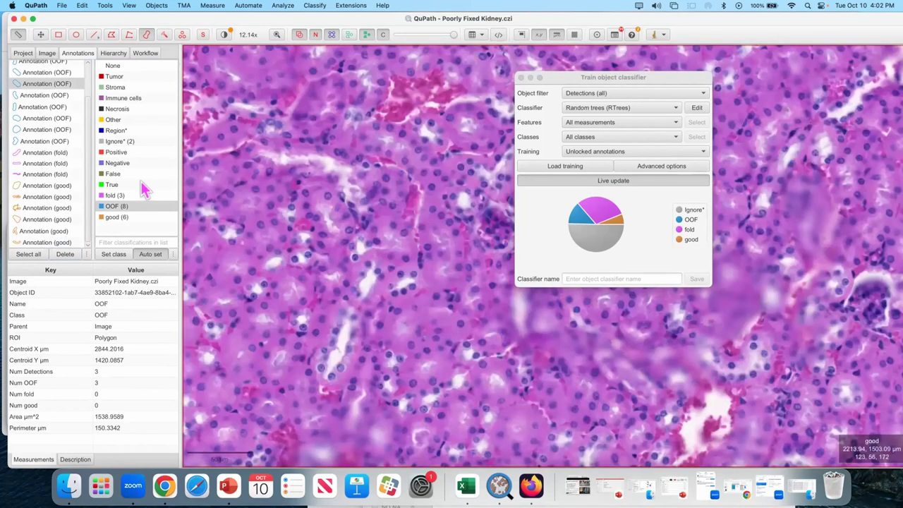
- Paint a seventh good region over sharp tissue and review the updated classification
{"action": "left_click", "coordinate": [125, 216]}
{"action": "key", "text": "d"}
{"action": "key", "text": "d"}
{"action": "mouse_move", "coordinate": [236, 206]}
{"action": "left_mouse_down"}
{"action": "mouse_move", "coordinate": [301, 217]}
{"action": "mouse_move", "coordinate": [247, 237]}
{"action": "mouse_move", "coordinate": [326, 170]}
{"action": "mouse_move", "coordinate": [380, 157]}
{"action": "mouse_move", "coordinate": [425, 180]}
{"action": "mouse_move", "coordinate": [418, 240]}
{"action": "mouse_move", "coordinate": [376, 212]}
{"action": "mouse_move", "coordinate": [274, 249]}
{"action": "mouse_move", "coordinate": [248, 334]}
{"action": "mouse_move", "coordinate": [222, 379]}
{"action": "left_mouse_up"}
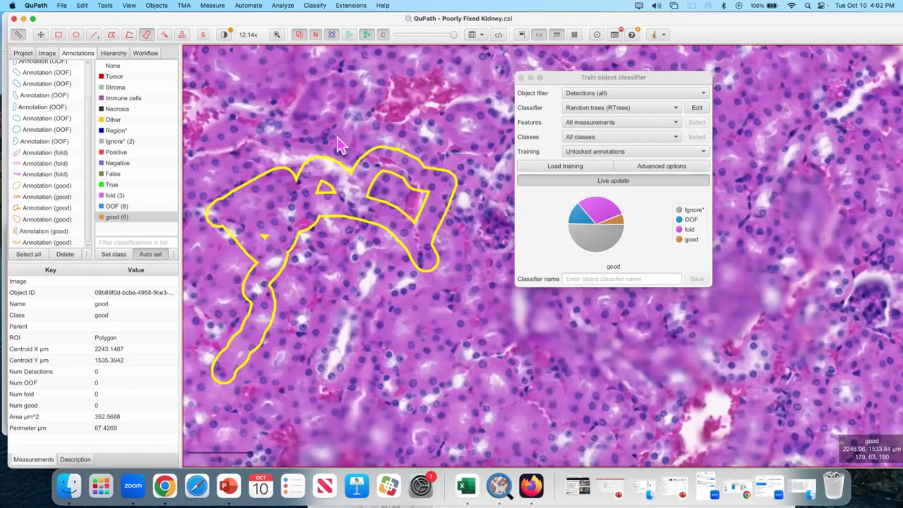
{"action": "key", "text": "d"}
{"action": "scroll", "coordinate": [353, 152], "scroll_direction": "down", "scroll_amount": 5}
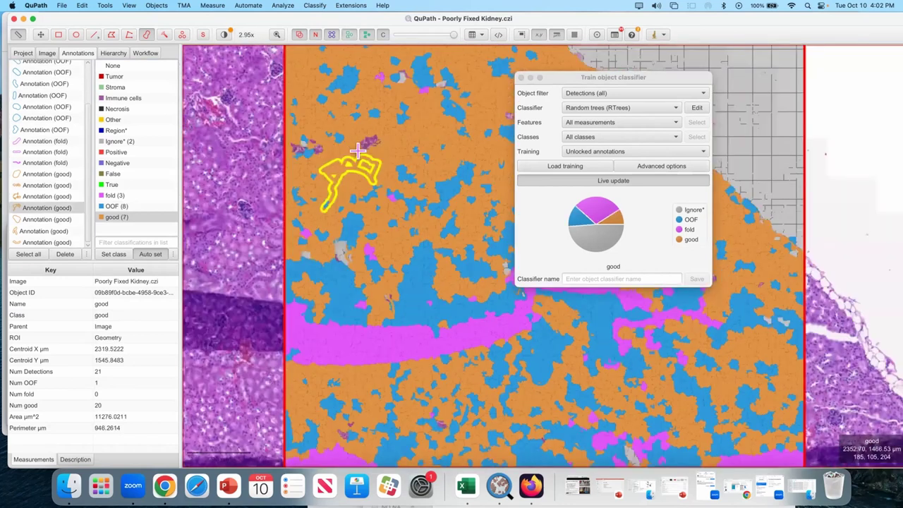
{"action": "scroll", "coordinate": [356, 151], "scroll_direction": "down", "scroll_amount": 3}
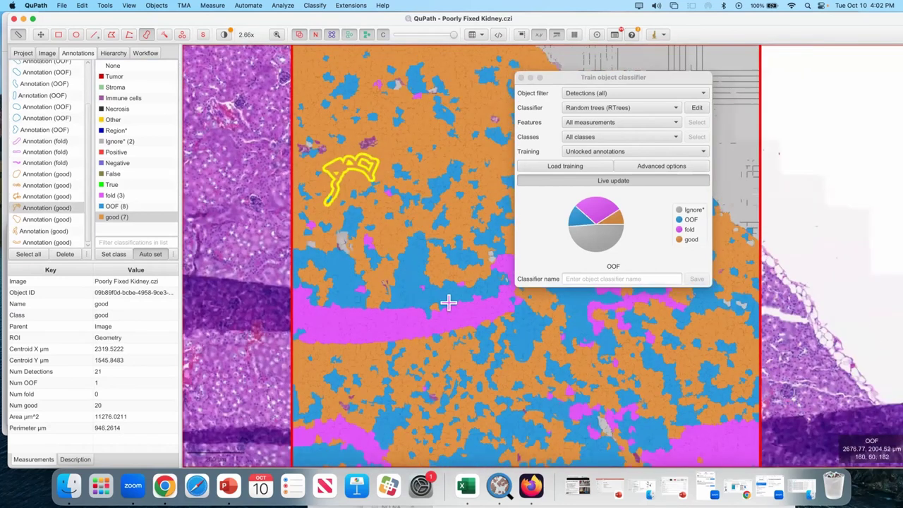
{"action": "scroll", "coordinate": [450, 306], "scroll_direction": "down", "scroll_amount": 2}
{"action": "scroll", "coordinate": [454, 337], "scroll_direction": "down", "scroll_amount": 2}
{"action": "scroll", "coordinate": [452, 333], "scroll_direction": "up", "scroll_amount": 5}
{"action": "key", "text": "d"}
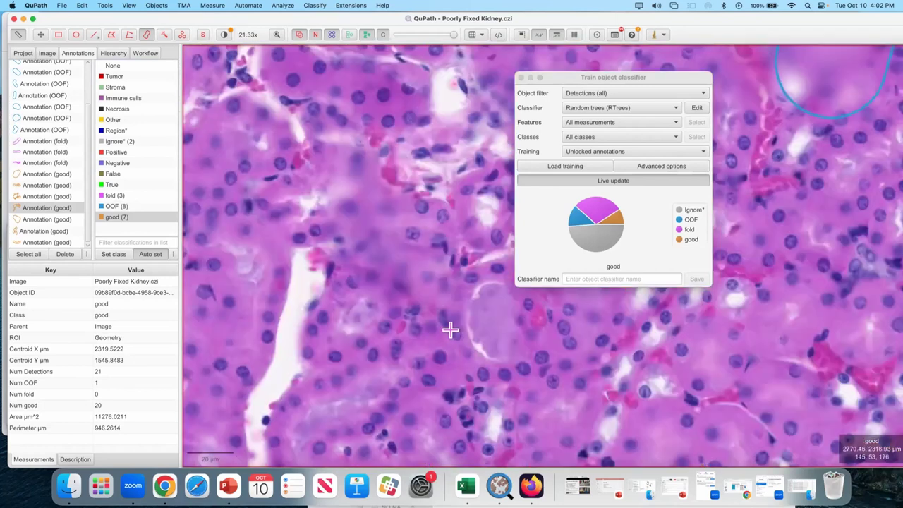
{"action": "scroll", "coordinate": [449, 327], "scroll_direction": "down", "scroll_amount": 3}
{"action": "key", "text": "d"}
{"action": "scroll", "coordinate": [447, 326], "scroll_direction": "down", "scroll_amount": 4}
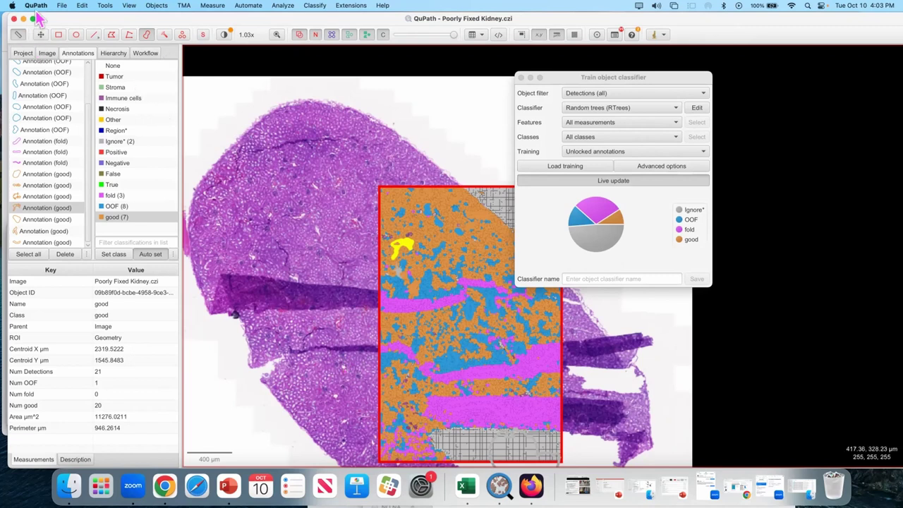
- Save the current QuPath image data
{"action": "left_click", "coordinate": [23, 53]}
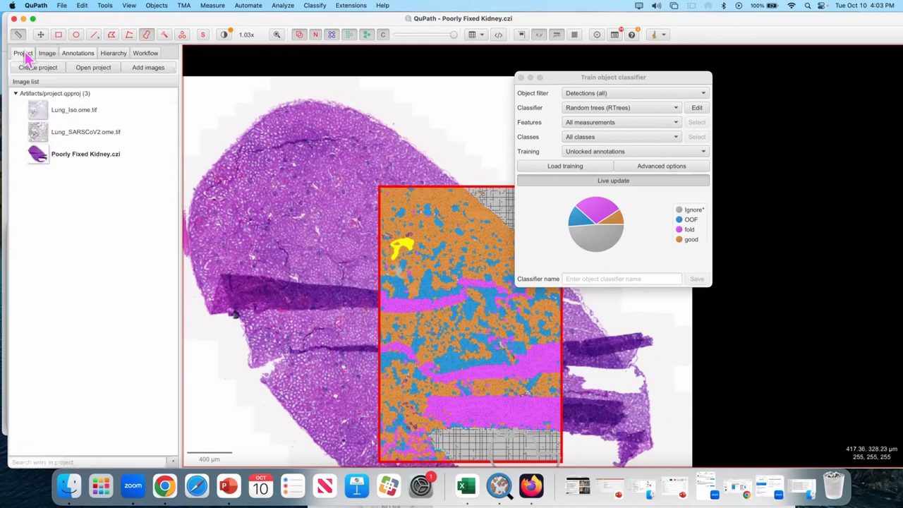
{"action": "left_click", "coordinate": [62, 6]}
{"action": "left_click", "coordinate": [90, 90]}
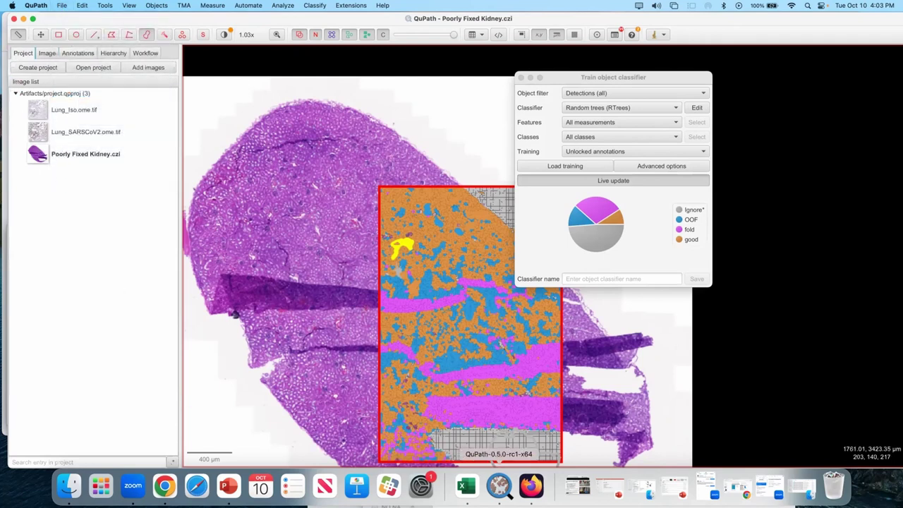
- Bring PowerPoint to slide 39, 'Dealing with edge artifacts', then switch to Finder
{"action": "left_click", "coordinate": [228, 486]}
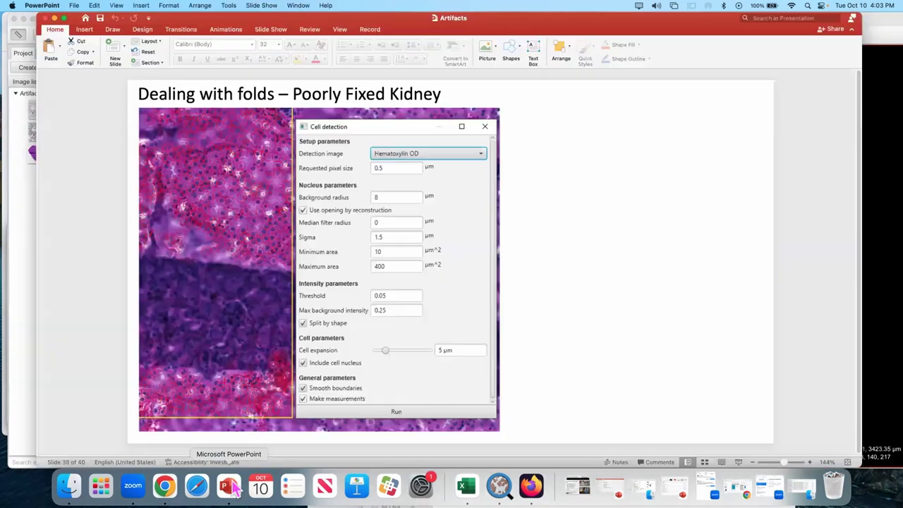
{"action": "key", "text": "Page_Up"}
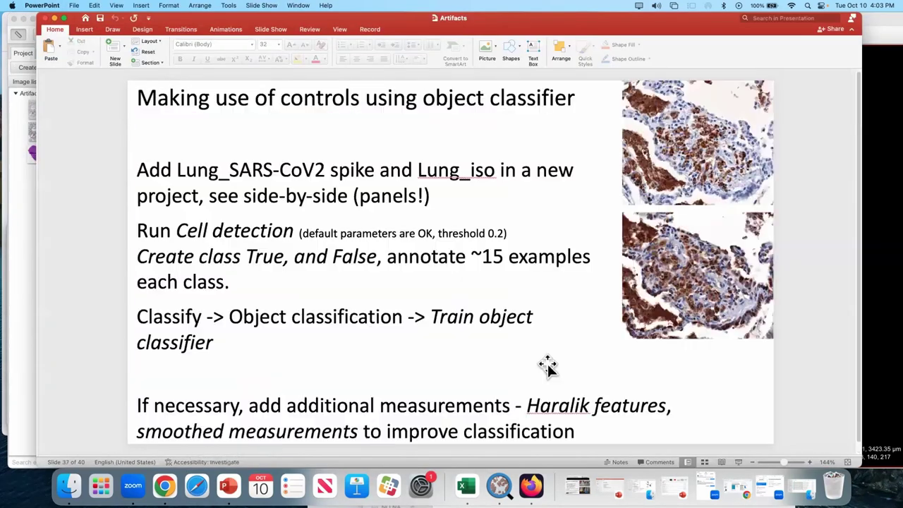
{"action": "key", "text": "Page_Down"}
{"action": "key", "text": "Page_Down"}
{"action": "key", "text": "Page_Down"}
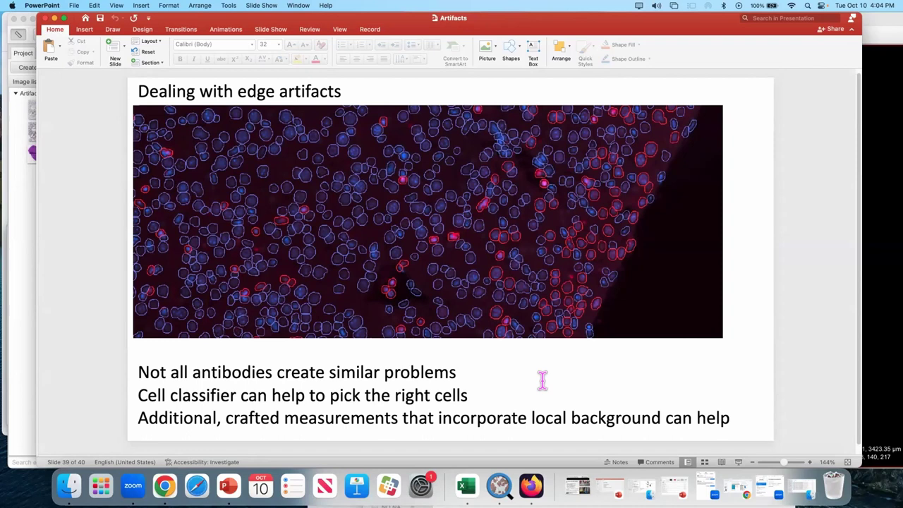
{"action": "key", "text": "super+Tab"}
{"action": "key", "text": "super+Tab"}
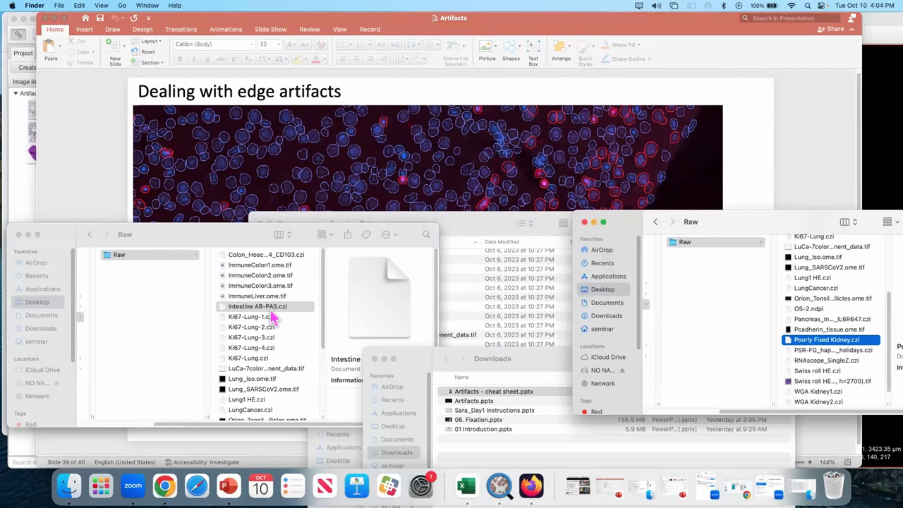
- Drag ImmuneLiver.ome.tif from Finder's Raw folder onto the QuPath viewer to import it
{"action": "left_click", "coordinate": [266, 305]}
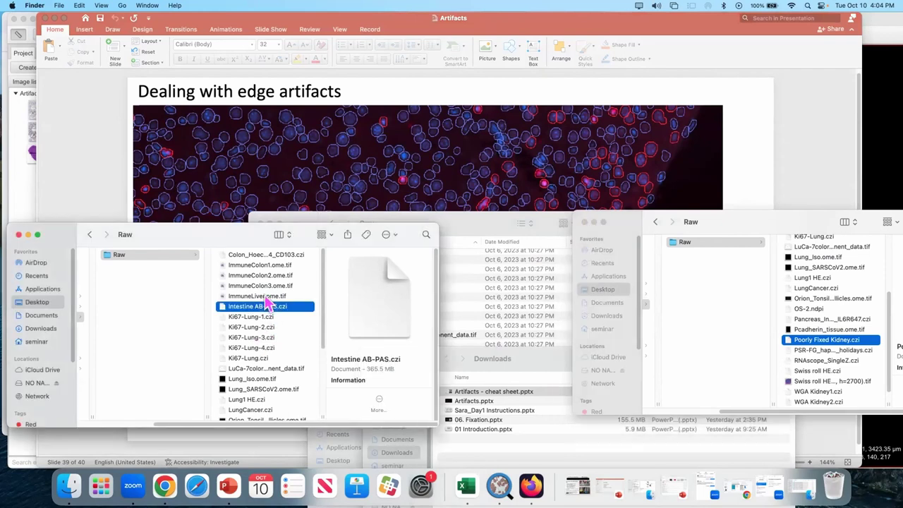
{"action": "left_click", "coordinate": [240, 296]}
{"action": "left_click_drag", "start_coordinate": [209, 241], "coordinate": [381, 229]}
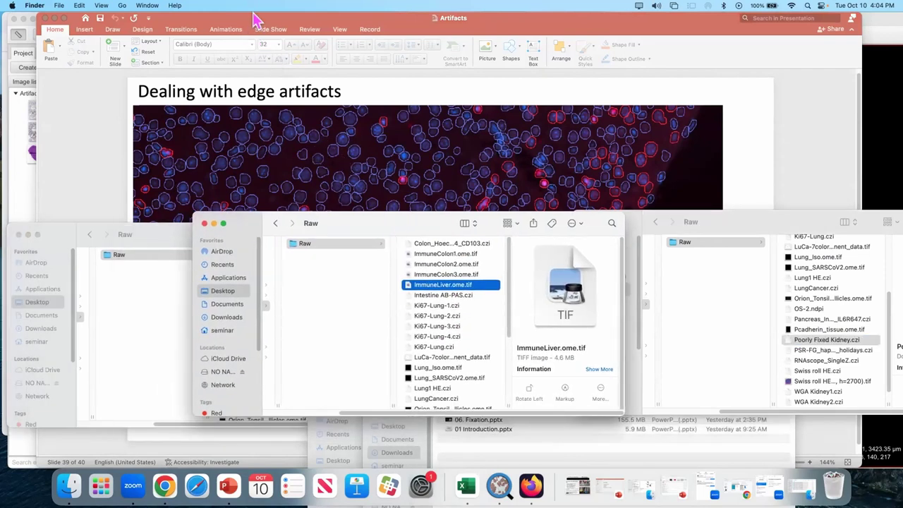
{"action": "left_click_drag", "start_coordinate": [250, 17], "coordinate": [723, 131]}
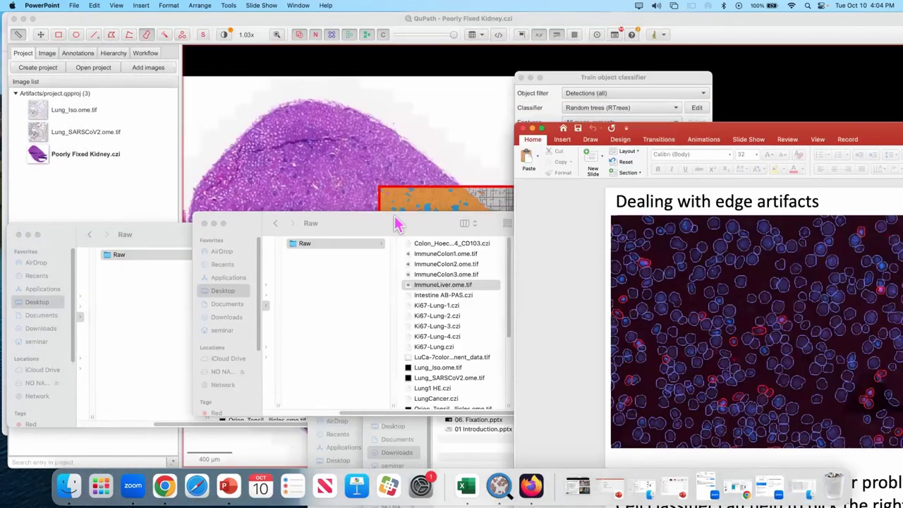
{"action": "left_click", "coordinate": [399, 218]}
{"action": "left_click_drag", "start_coordinate": [532, 275], "coordinate": [282, 116]}
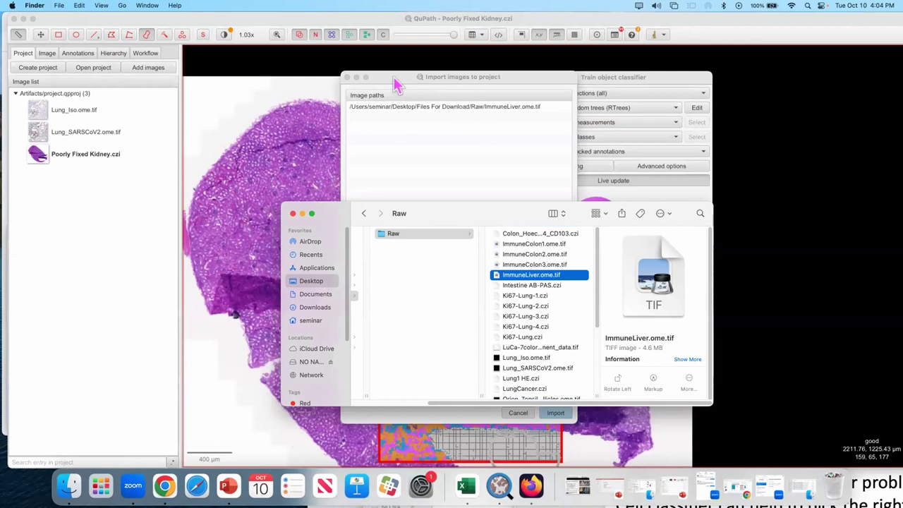
- Import ImmuneLiver.ome.tif into the project with image type Fluorescence
{"action": "left_click", "coordinate": [240, 95]}
{"action": "left_click", "coordinate": [282, 314]}
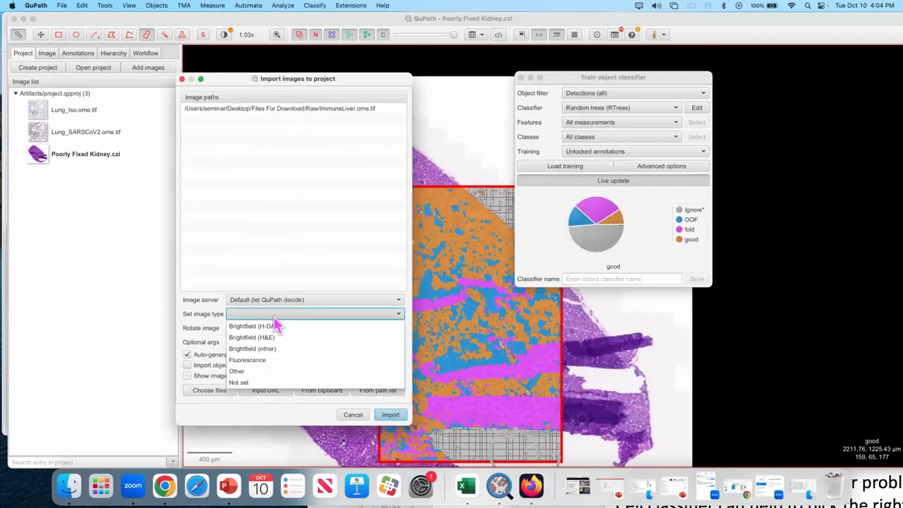
{"action": "left_click", "coordinate": [276, 360]}
{"action": "left_click", "coordinate": [389, 416]}
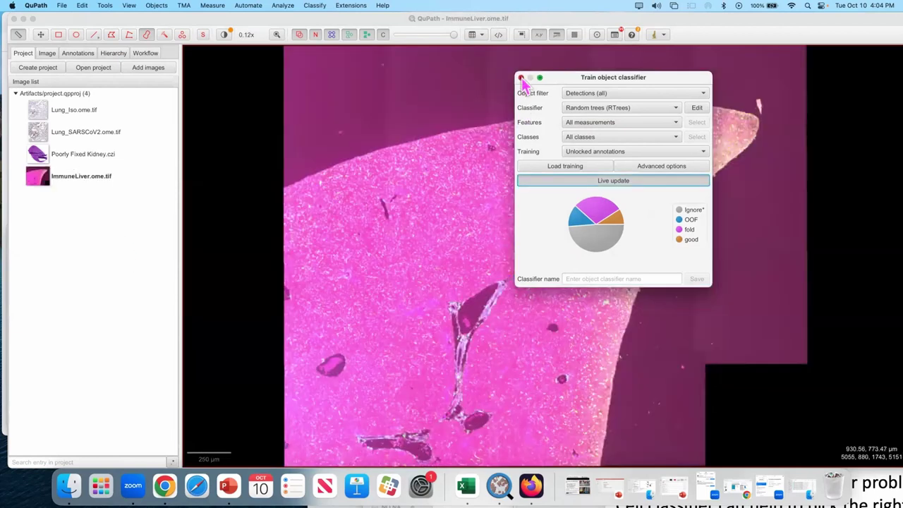
- Reset the viewer gamma to 1 and display only the Cy7 (C4) channel
{"action": "left_click", "coordinate": [521, 78]}
{"action": "left_click", "coordinate": [224, 34]}
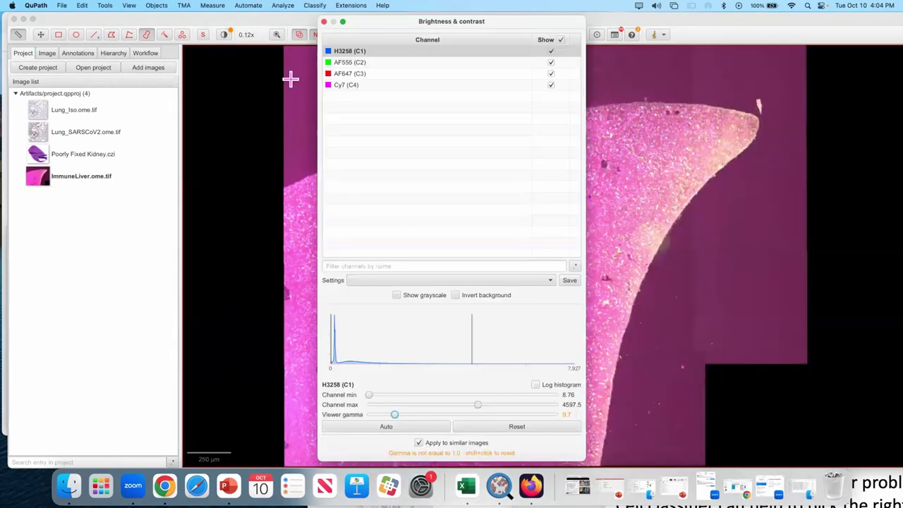
{"action": "left_click", "coordinate": [564, 414], "text": "shift"}
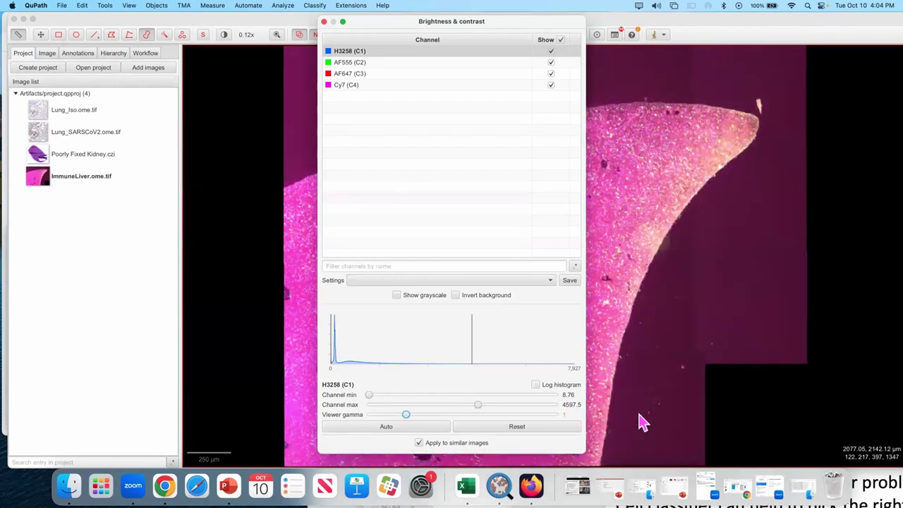
{"action": "left_click_drag", "start_coordinate": [441, 21], "coordinate": [284, 29]}
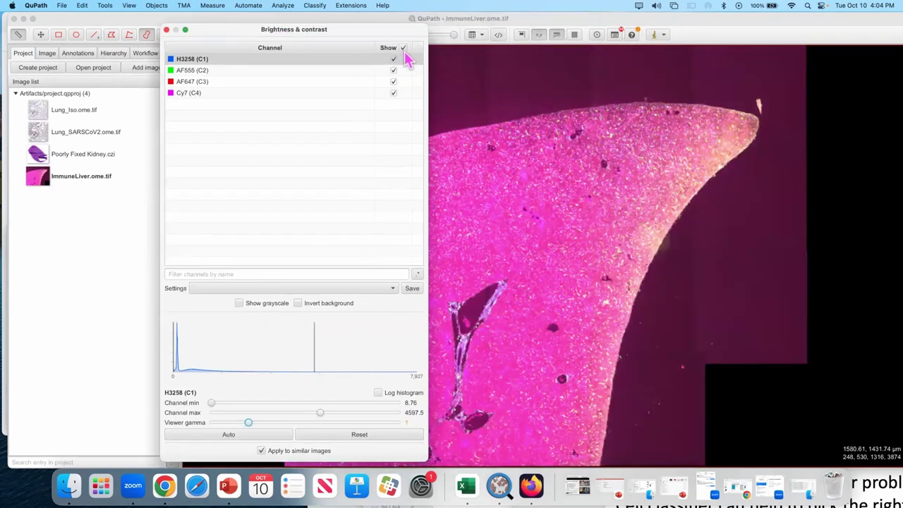
{"action": "left_click", "coordinate": [402, 47]}
{"action": "left_click", "coordinate": [318, 92]}
{"action": "left_click", "coordinate": [392, 92]}
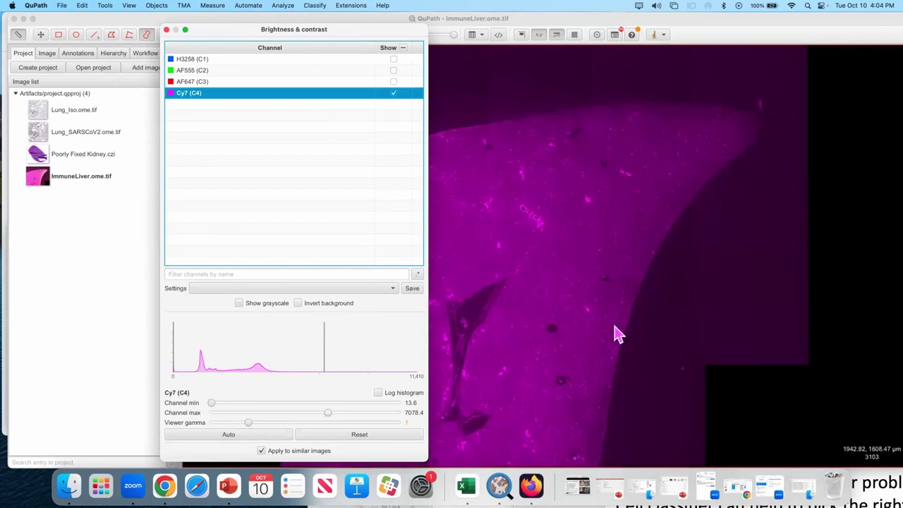
- Turn on the H3258 (C1) nuclear channel over Cy7 and inspect nuclei across the liver
{"action": "scroll", "coordinate": [616, 334], "scroll_direction": "up", "scroll_amount": 5}
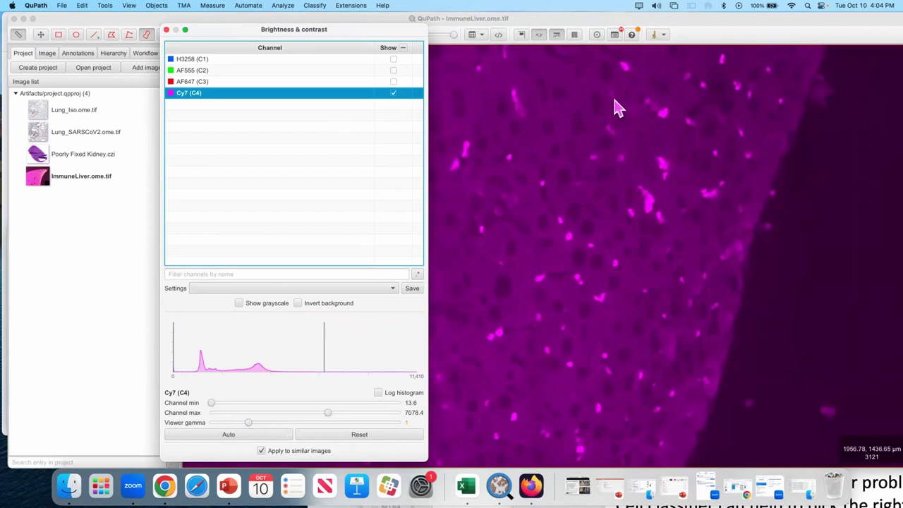
{"action": "scroll", "coordinate": [608, 107], "scroll_direction": "down", "scroll_amount": 3}
{"action": "scroll", "coordinate": [509, 118], "scroll_direction": "up", "scroll_amount": 3}
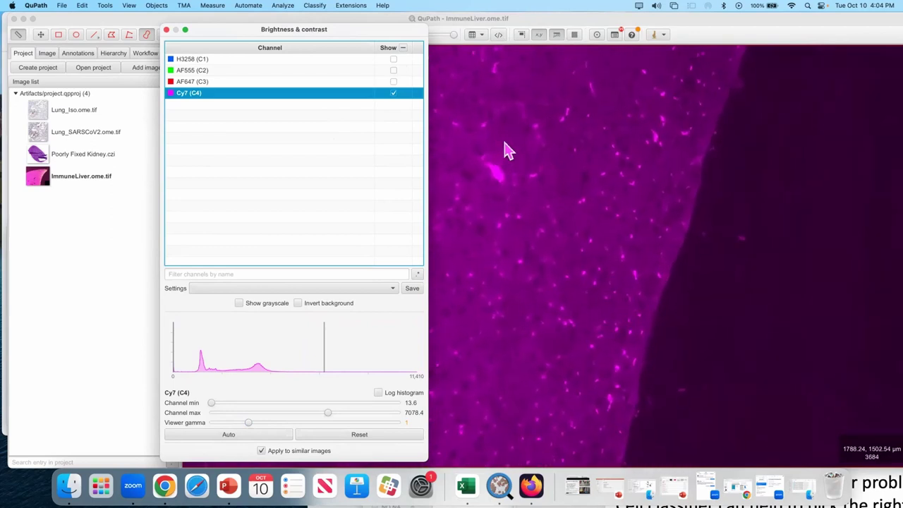
{"action": "scroll", "coordinate": [500, 184], "scroll_direction": "up", "scroll_amount": 2}
{"action": "scroll", "coordinate": [505, 331], "scroll_direction": "up", "scroll_amount": 3}
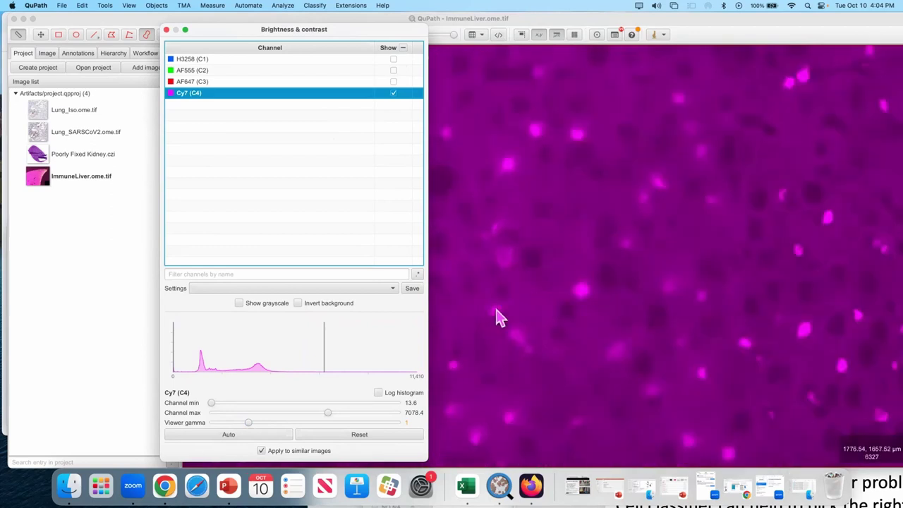
{"action": "left_click", "coordinate": [393, 60]}
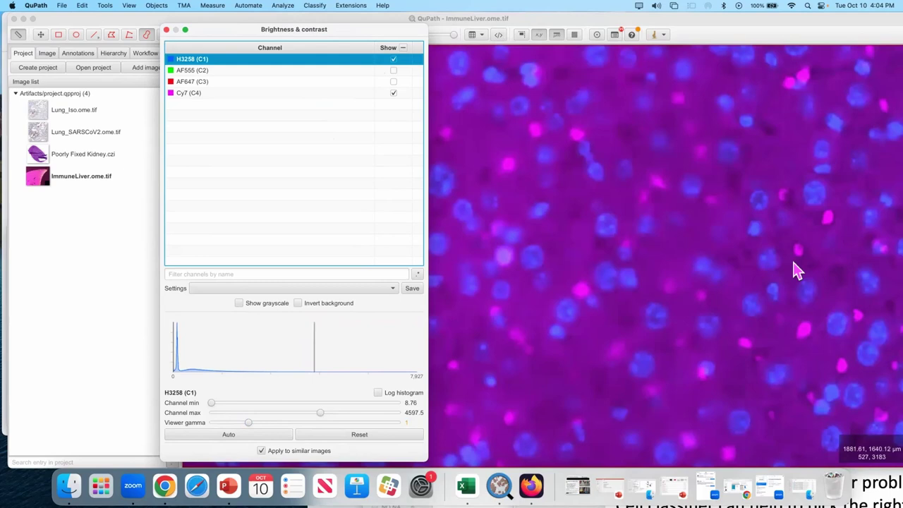
{"action": "scroll", "coordinate": [670, 284], "scroll_direction": "down", "scroll_amount": 3}
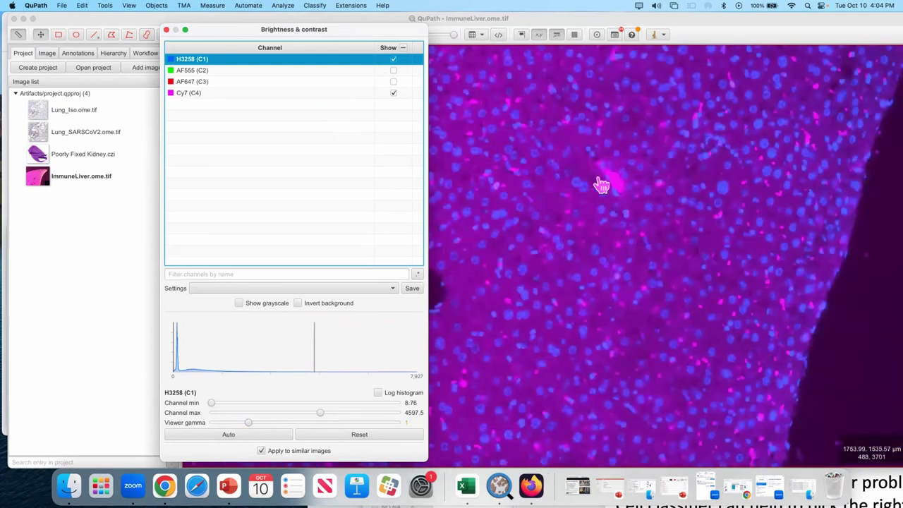
{"action": "left_click_drag", "start_coordinate": [617, 166], "coordinate": [591, 268]}
{"action": "scroll", "coordinate": [609, 281], "scroll_direction": "up", "scroll_amount": 3}
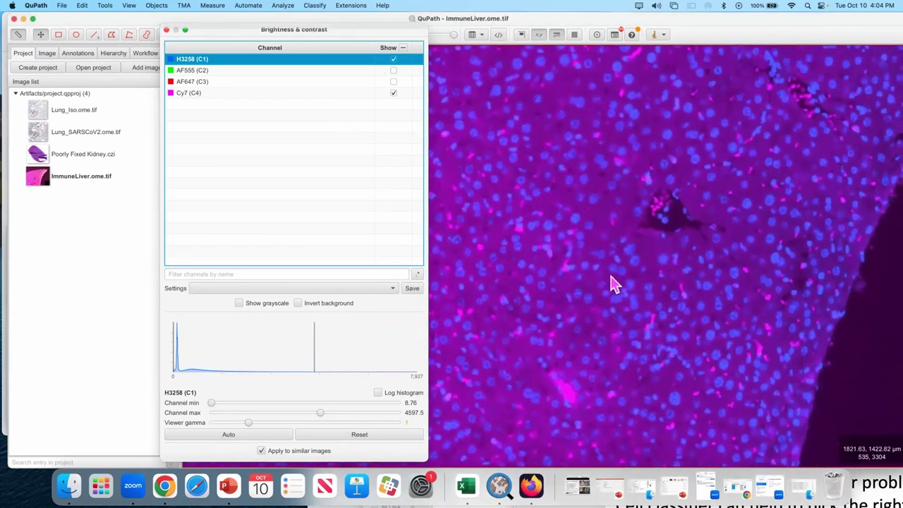
{"action": "scroll", "coordinate": [620, 183], "scroll_direction": "down", "scroll_amount": 3}
{"action": "scroll", "coordinate": [629, 201], "scroll_direction": "up", "scroll_amount": 5}
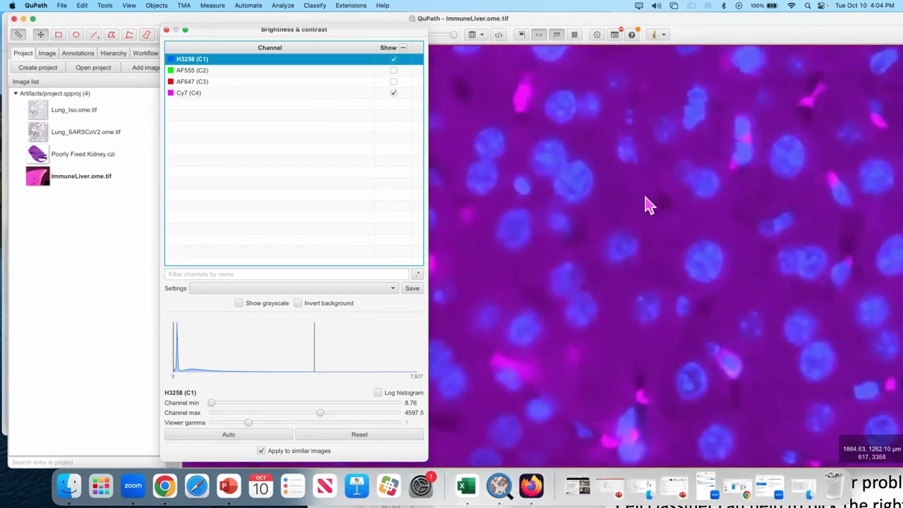
- Return focus to the liver image and zoom out
{"action": "left_click", "coordinate": [648, 205]}
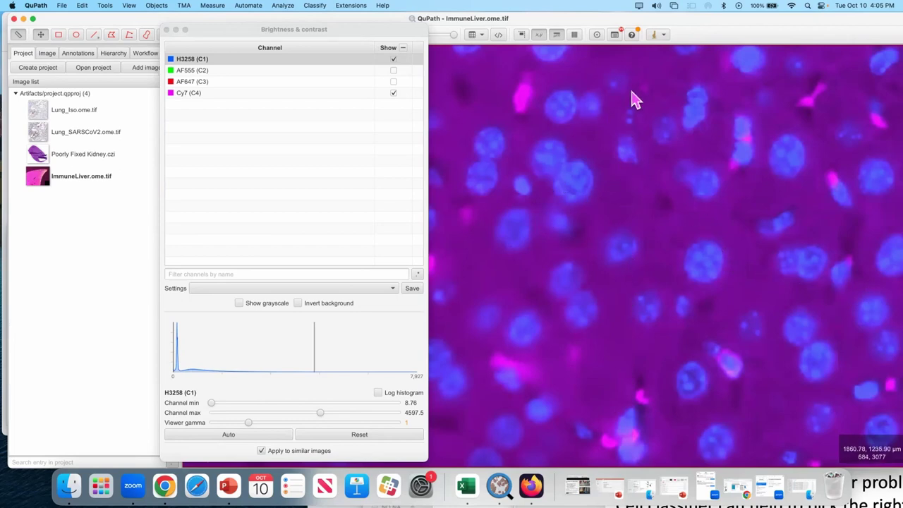
{"action": "scroll", "coordinate": [635, 242], "scroll_direction": "down", "scroll_amount": 3}
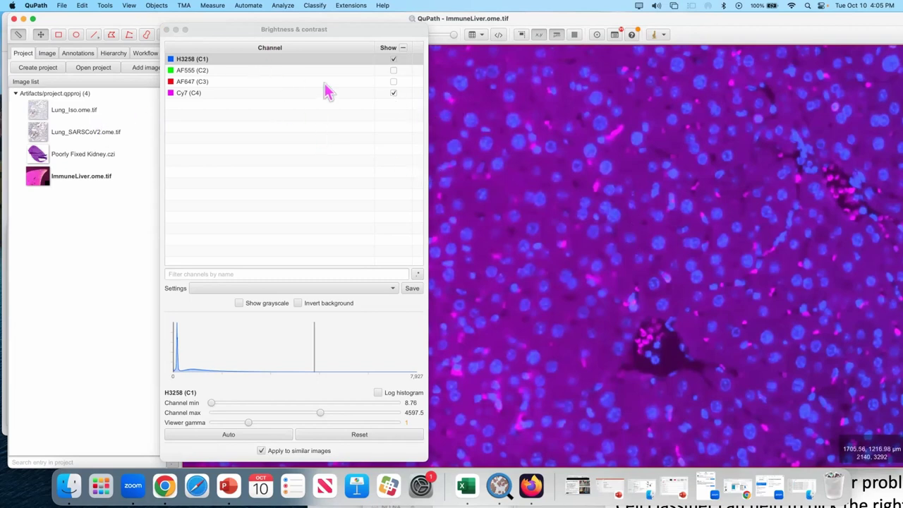
- Show the green AF555 (C2) channel with a raised display maximum
{"action": "left_click", "coordinate": [393, 71]}
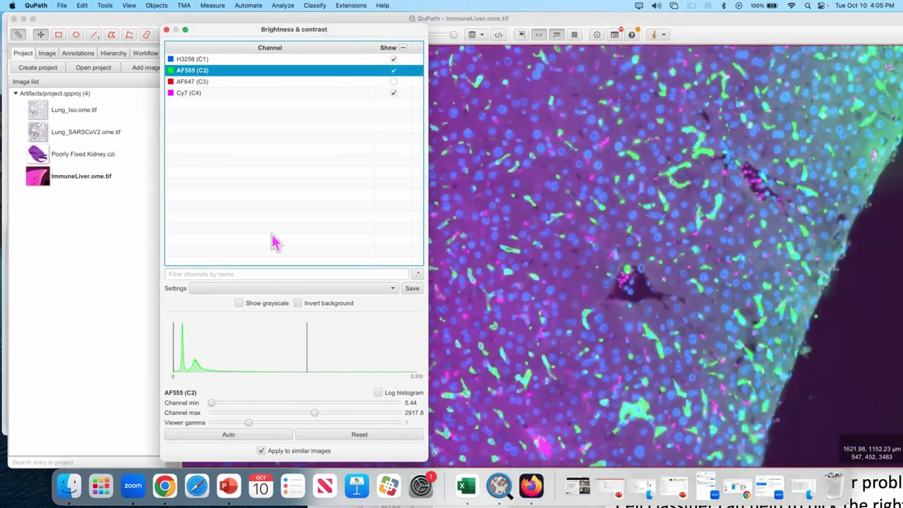
{"action": "left_click_drag", "start_coordinate": [306, 332], "coordinate": [375, 338]}
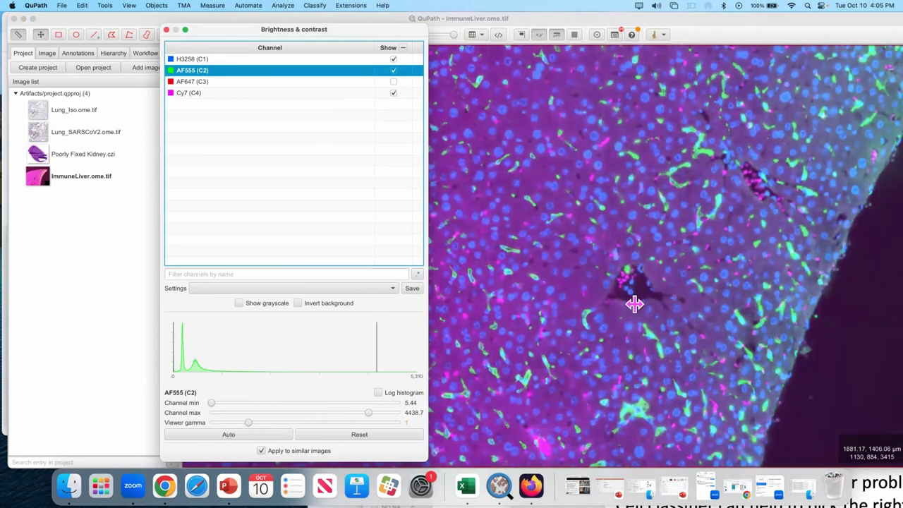
{"action": "scroll", "coordinate": [783, 277], "scroll_direction": "down", "scroll_amount": 5}
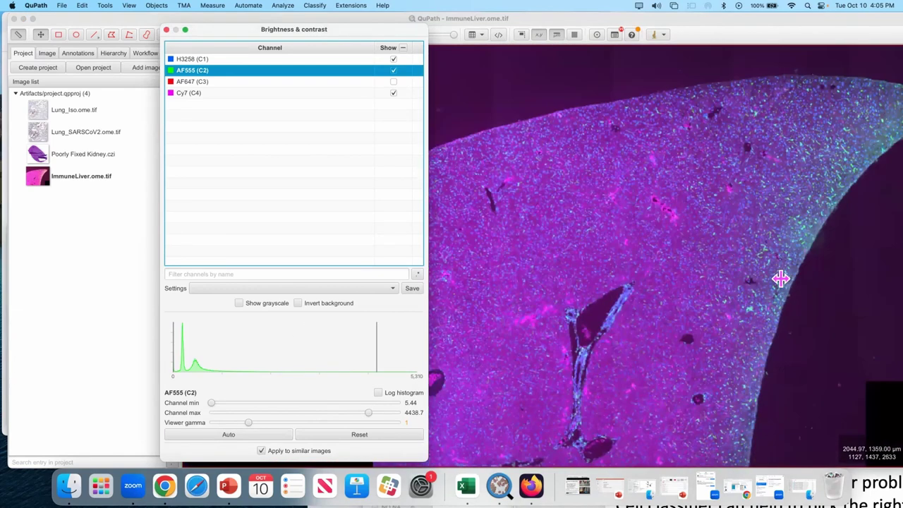
- Display AF647 alone, hiding H3258, AF555 and Cy7, and raise AF647's maximum
{"action": "left_click", "coordinate": [392, 81]}
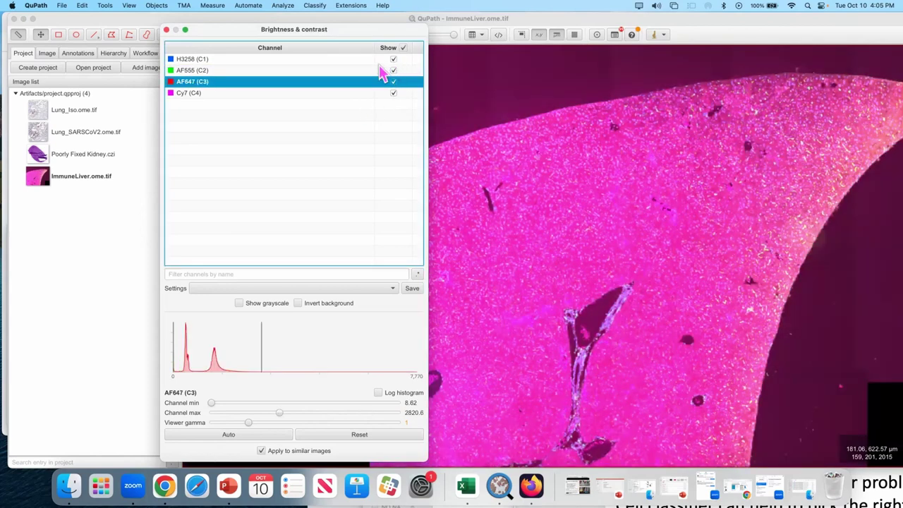
{"action": "left_click", "coordinate": [393, 59]}
{"action": "left_click", "coordinate": [393, 71]}
{"action": "left_click", "coordinate": [393, 92]}
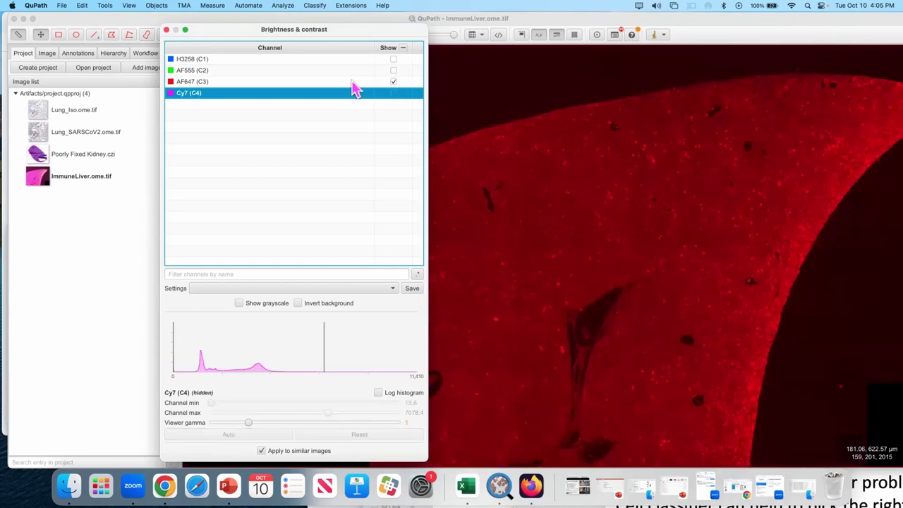
{"action": "left_click", "coordinate": [355, 82]}
{"action": "left_click_drag", "start_coordinate": [261, 345], "coordinate": [313, 347]}
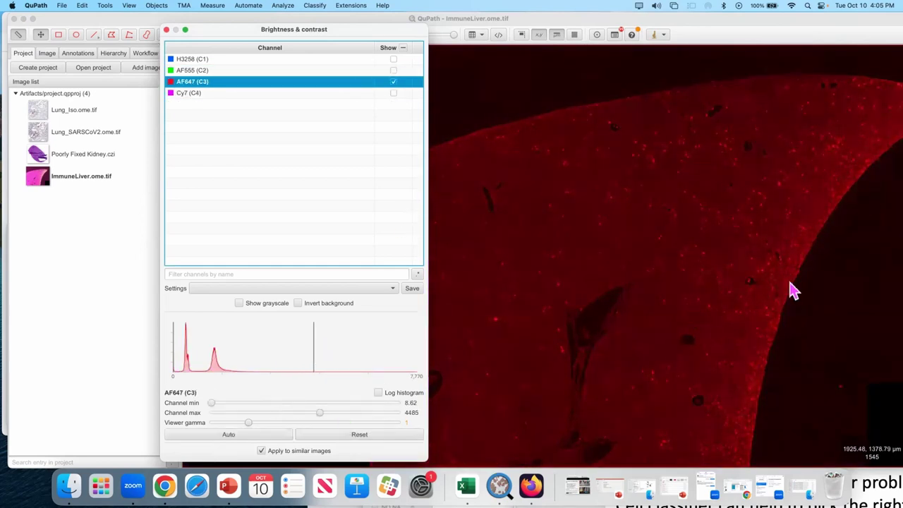
{"action": "scroll", "coordinate": [788, 276], "scroll_direction": "up", "scroll_amount": 5}
{"action": "scroll", "coordinate": [713, 272], "scroll_direction": "up", "scroll_amount": 5}
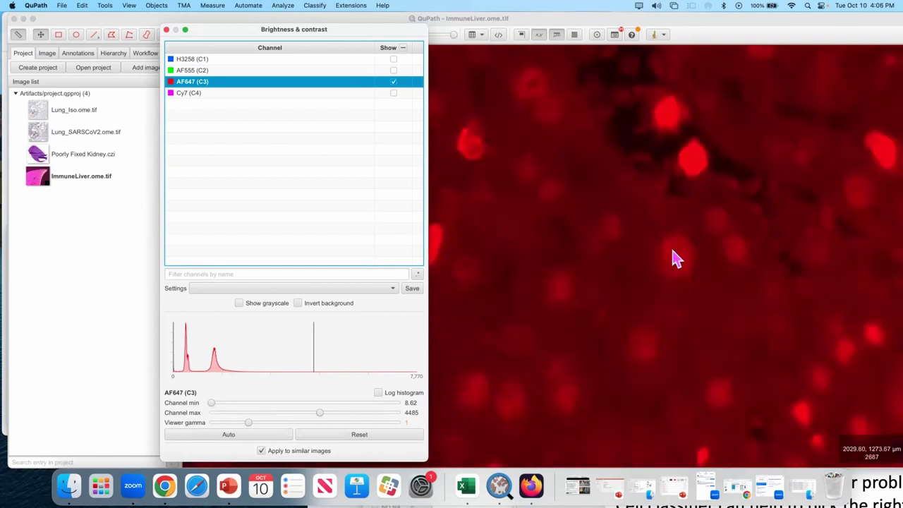
- Re-show H3258 nuclei and raise AF647's display maximum further to 7770
{"action": "left_click", "coordinate": [393, 59]}
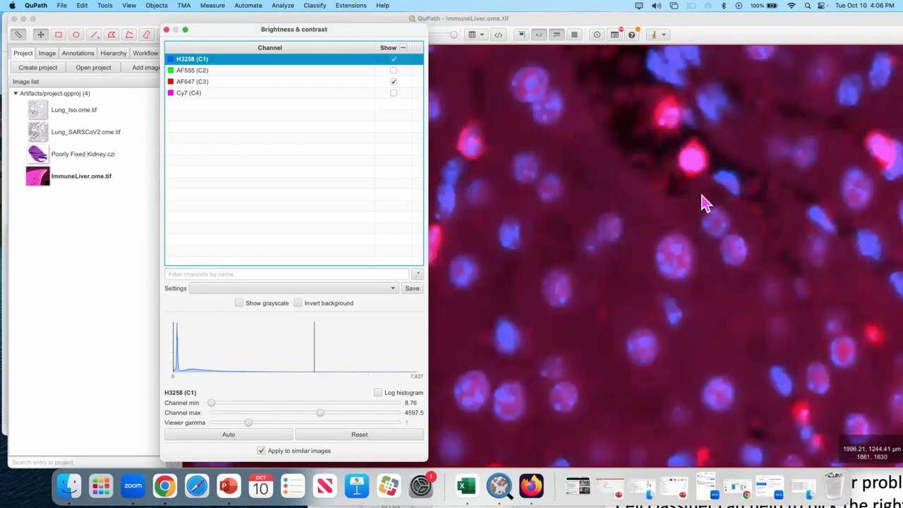
{"action": "scroll", "coordinate": [682, 261], "scroll_direction": "up", "scroll_amount": 3}
{"action": "scroll", "coordinate": [672, 267], "scroll_direction": "down", "scroll_amount": 3}
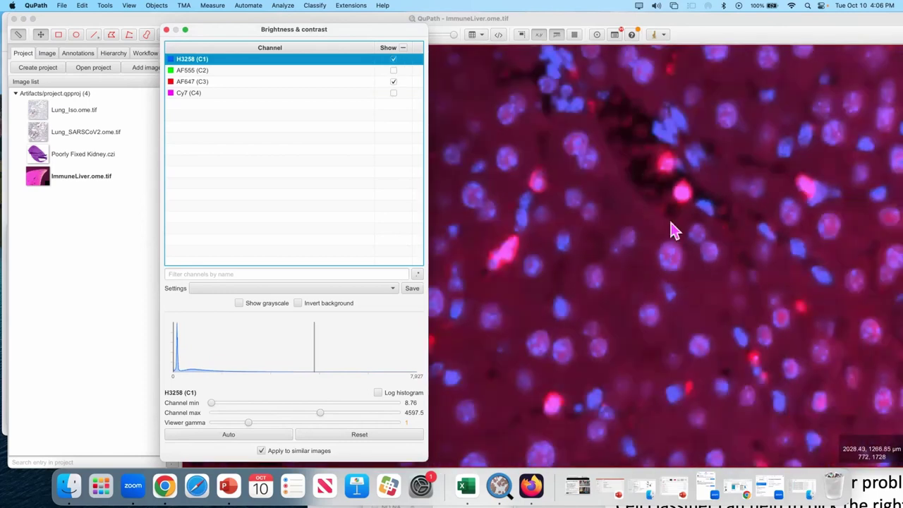
{"action": "left_click", "coordinate": [219, 82]}
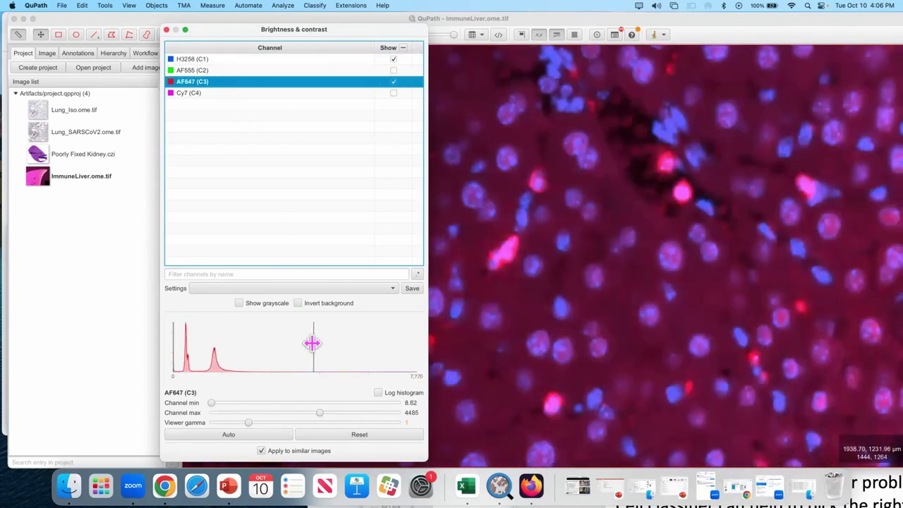
{"action": "mouse_move", "coordinate": [313, 343]}
{"action": "left_mouse_down"}
{"action": "mouse_move", "coordinate": [414, 357]}
{"action": "mouse_move", "coordinate": [423, 346]}
{"action": "left_mouse_up"}
{"action": "scroll", "coordinate": [605, 296], "scroll_direction": "down", "scroll_amount": 2}
{"action": "scroll", "coordinate": [602, 288], "scroll_direction": "down", "scroll_amount": 2}
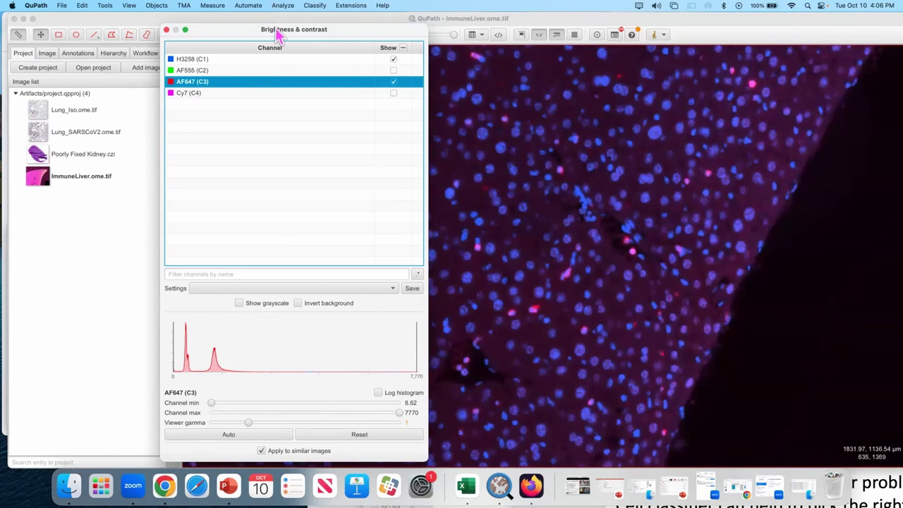
- Pan around the liver and move the Brightness & contrast window to the left
{"action": "left_click_drag", "start_coordinate": [515, 163], "coordinate": [653, 191]}
{"action": "scroll", "coordinate": [560, 198], "scroll_direction": "up", "scroll_amount": 5}
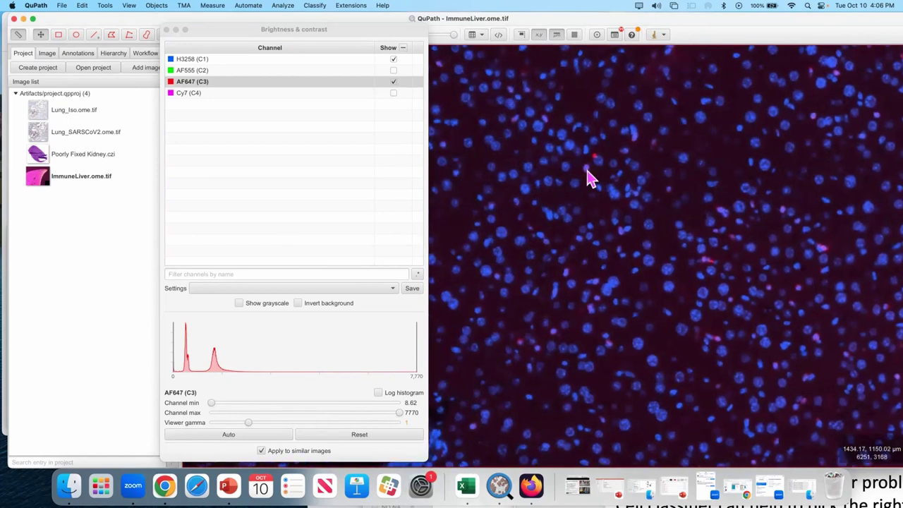
{"action": "scroll", "coordinate": [592, 183], "scroll_direction": "down", "scroll_amount": 3}
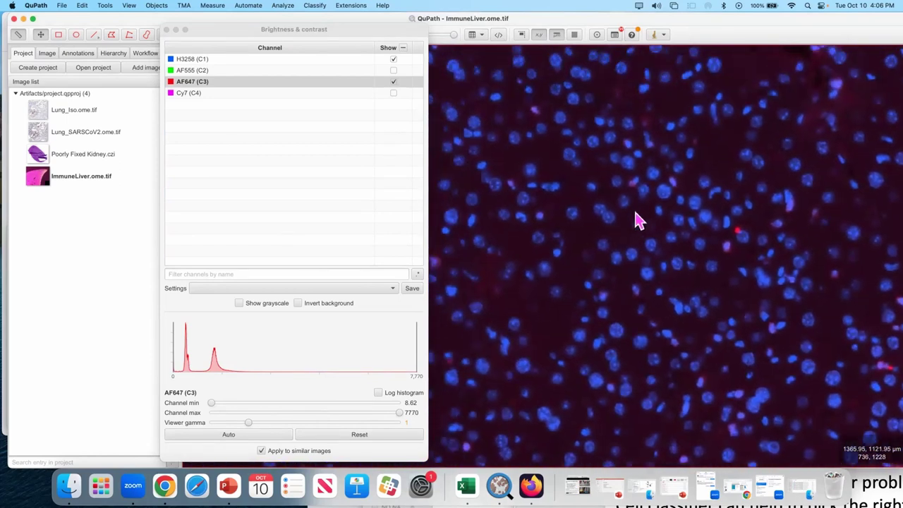
{"action": "left_click_drag", "start_coordinate": [580, 171], "coordinate": [562, 218]}
{"action": "scroll", "coordinate": [557, 208], "scroll_direction": "up", "scroll_amount": 3}
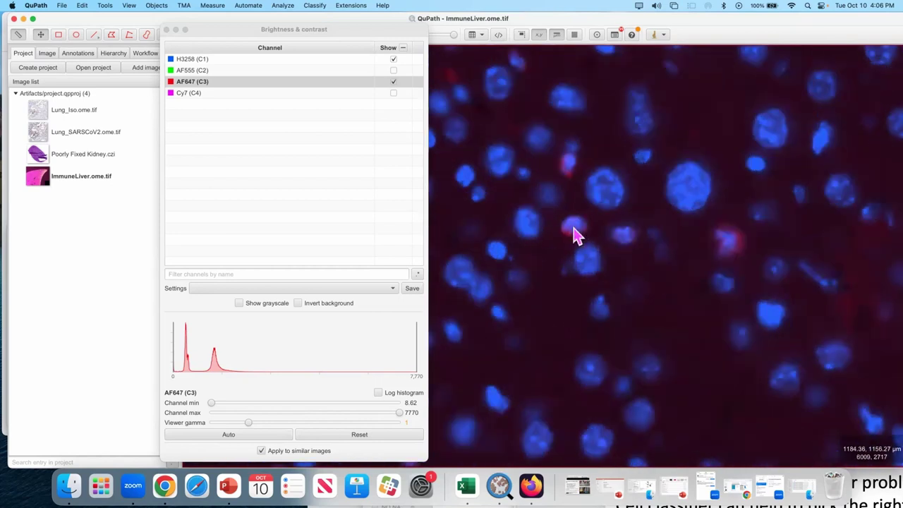
{"action": "scroll", "coordinate": [578, 232], "scroll_direction": "down", "scroll_amount": 5}
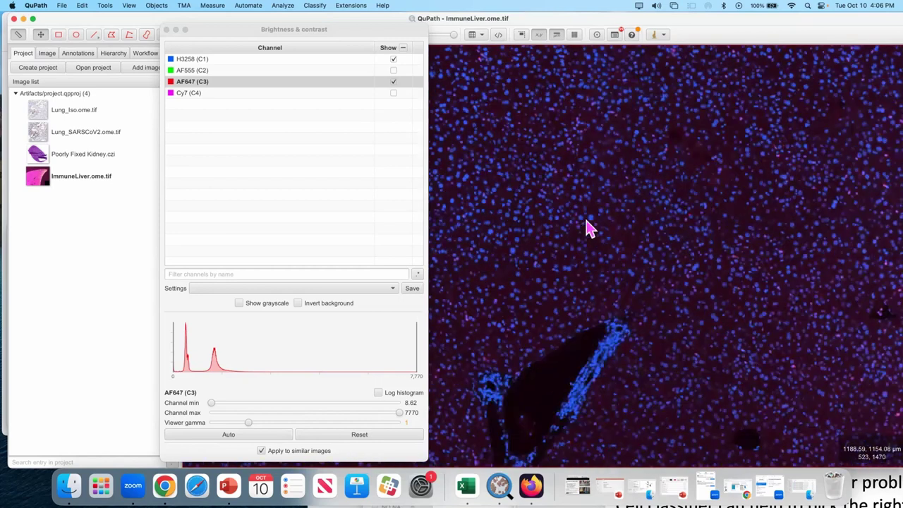
{"action": "scroll", "coordinate": [644, 216], "scroll_direction": "up", "scroll_amount": 4}
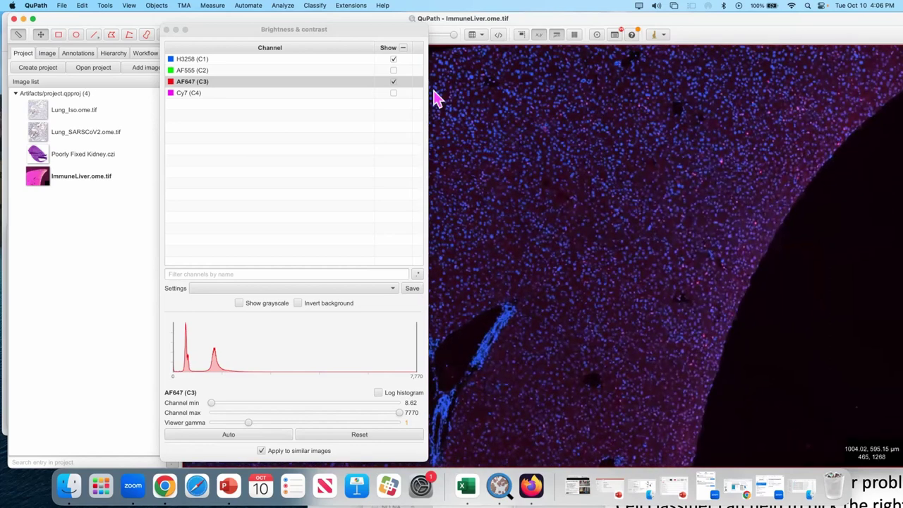
{"action": "left_click_drag", "start_coordinate": [294, 30], "coordinate": [174, 179]}
{"action": "left_click_drag", "start_coordinate": [619, 216], "coordinate": [562, 212]}
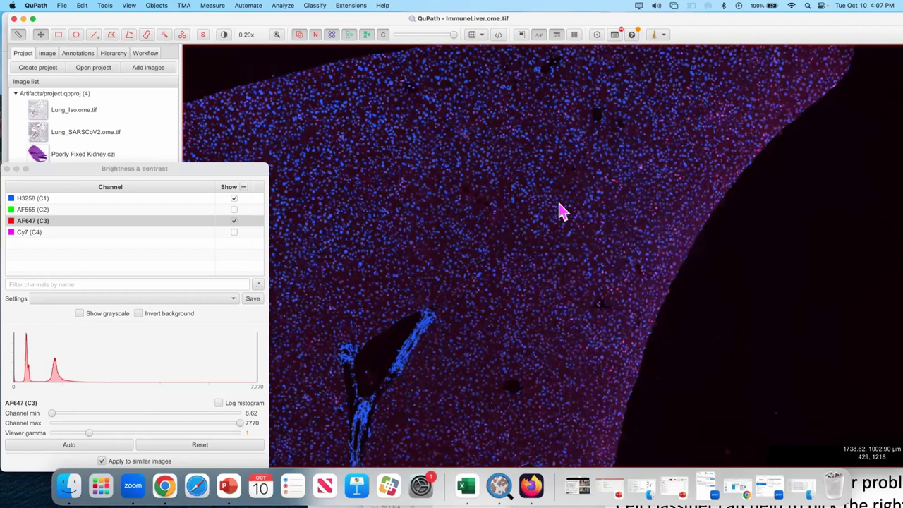
{"action": "scroll", "coordinate": [679, 264], "scroll_direction": "up", "scroll_amount": 10}
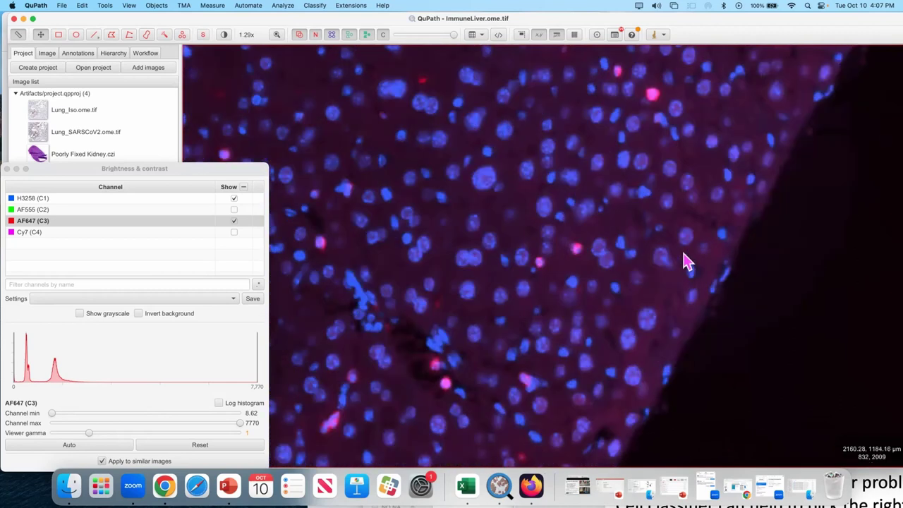
{"action": "scroll", "coordinate": [688, 262], "scroll_direction": "up", "scroll_amount": 1}
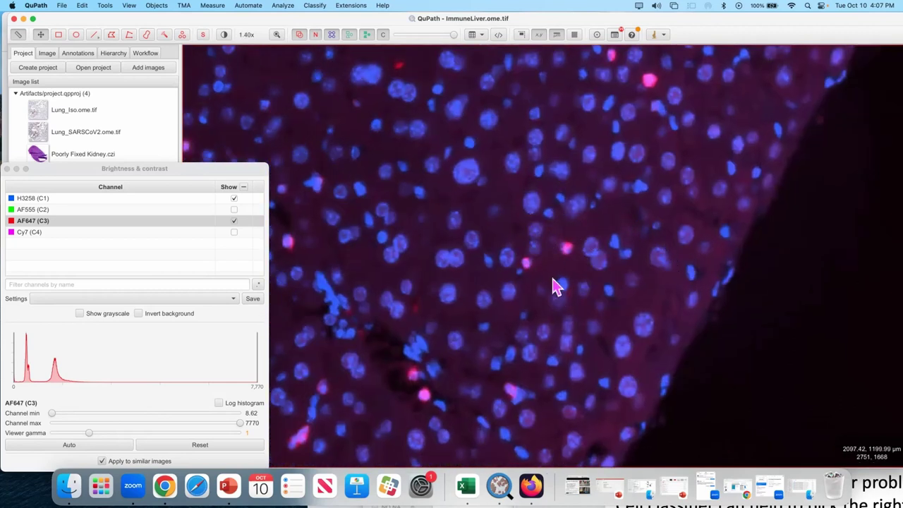
{"action": "scroll", "coordinate": [555, 287], "scroll_direction": "down", "scroll_amount": 6}
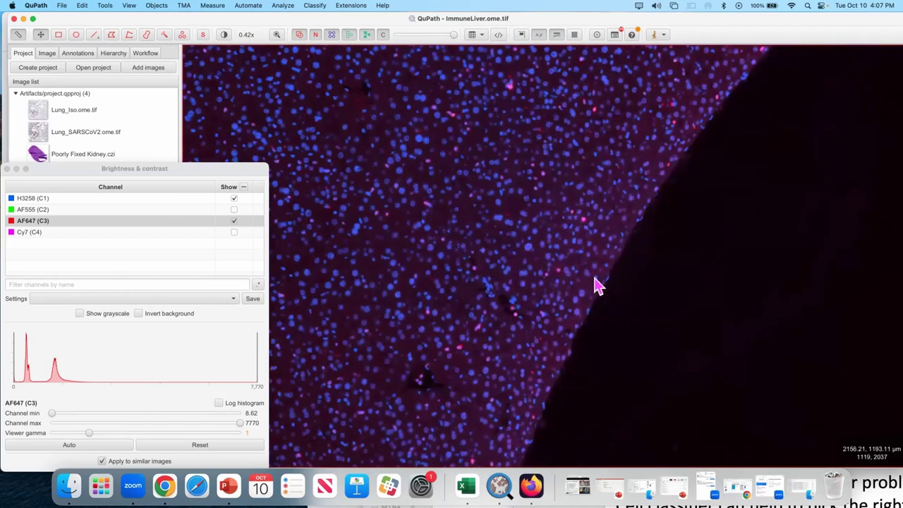
{"action": "scroll", "coordinate": [596, 284], "scroll_direction": "up", "scroll_amount": 4}
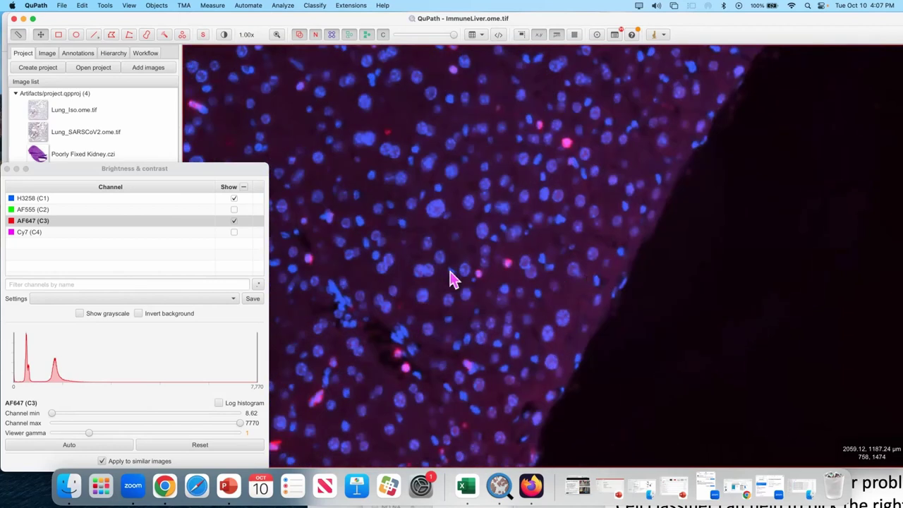
{"action": "left_click_drag", "start_coordinate": [452, 278], "coordinate": [671, 270]}
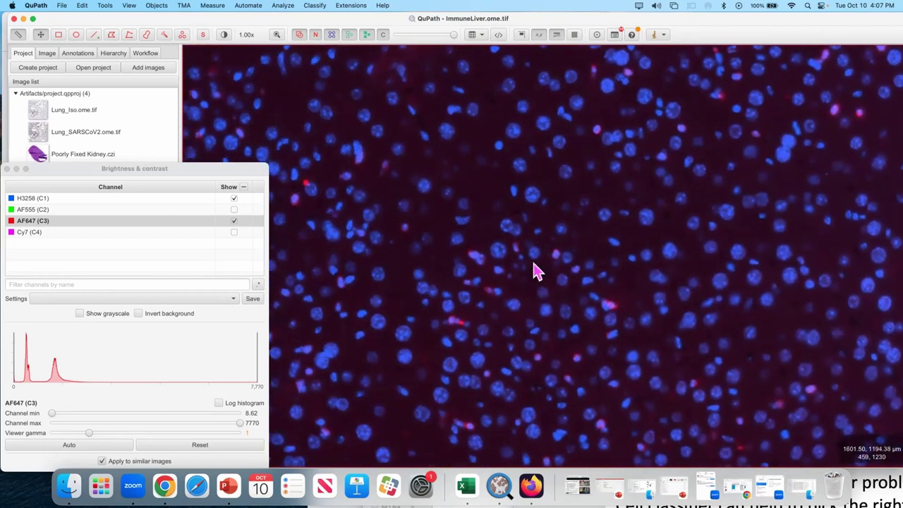
{"action": "scroll", "coordinate": [530, 272], "scroll_direction": "down", "scroll_amount": 5}
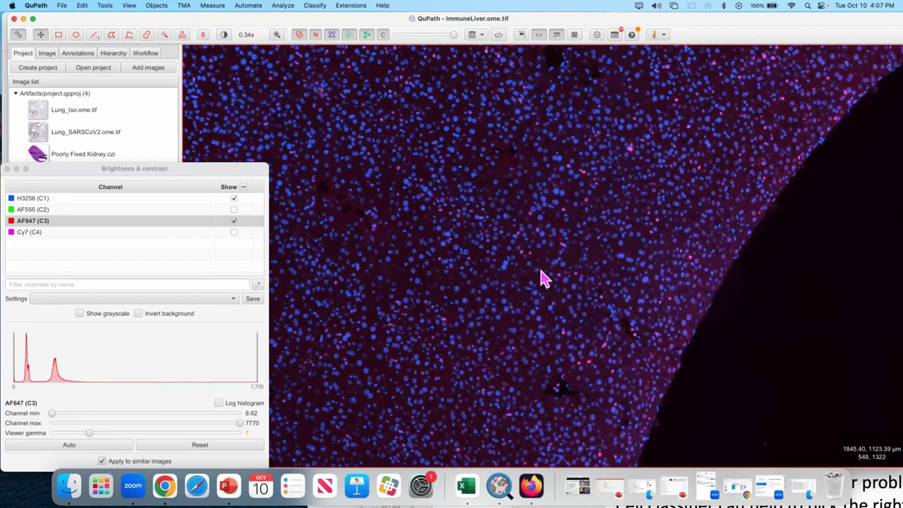
- Bring the Artifacts presentation in PowerPoint forward and maximise its window
{"action": "left_click_drag", "start_coordinate": [115, 169], "coordinate": [193, 124]}
{"action": "left_click", "coordinate": [228, 485]}
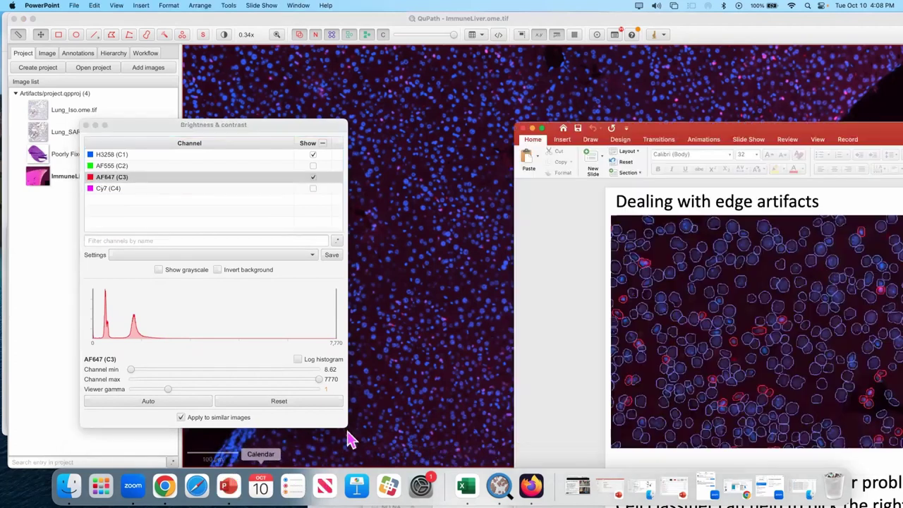
{"action": "double_click", "coordinate": [681, 128]}
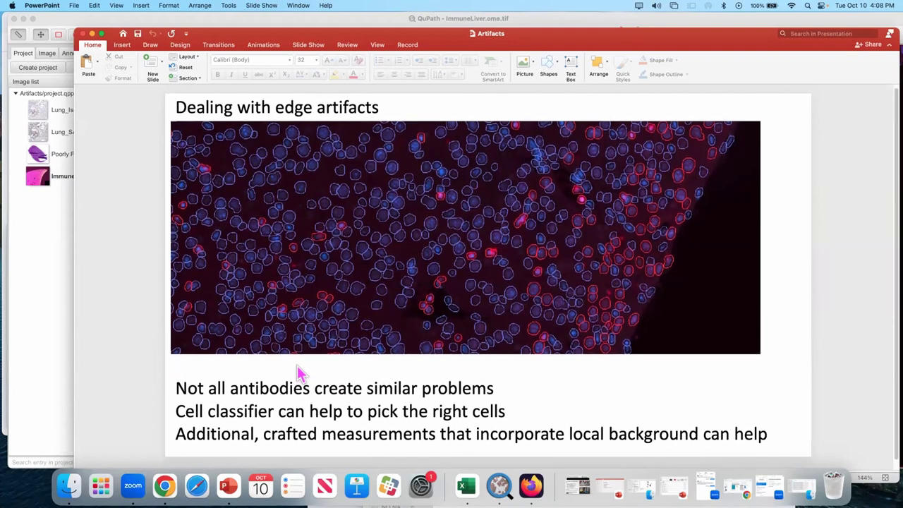
- Advance to the next slide, select its CD8a, CD103 and CD4 labels, then return to QuPath
{"action": "key", "text": "Page_Down"}
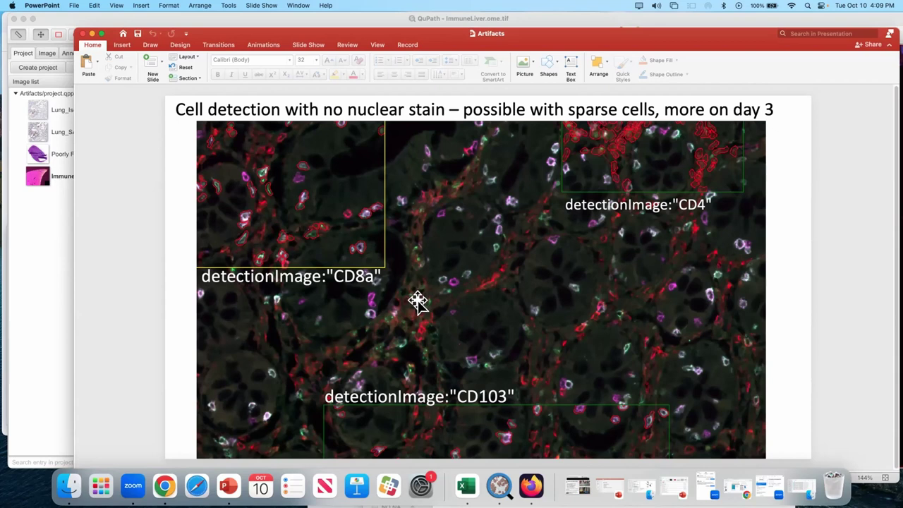
{"action": "left_click_drag", "start_coordinate": [335, 278], "coordinate": [374, 277]}
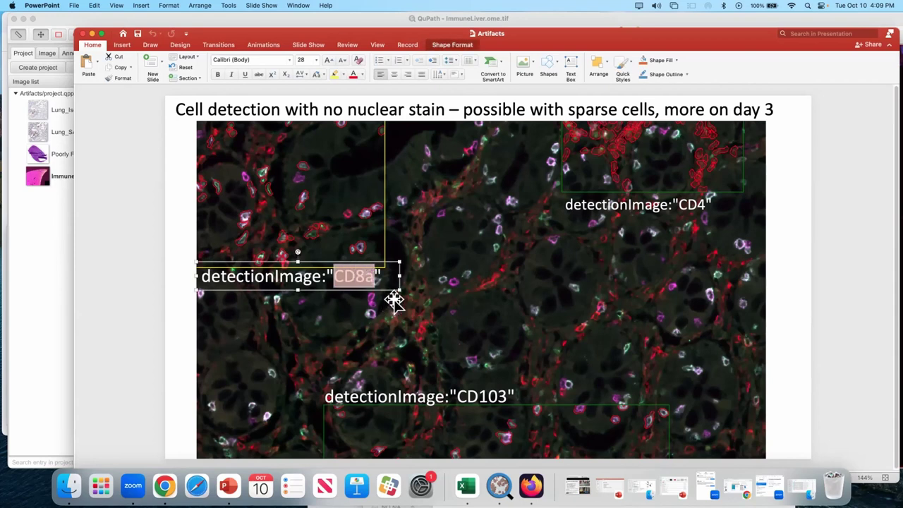
{"action": "left_click", "coordinate": [394, 301]}
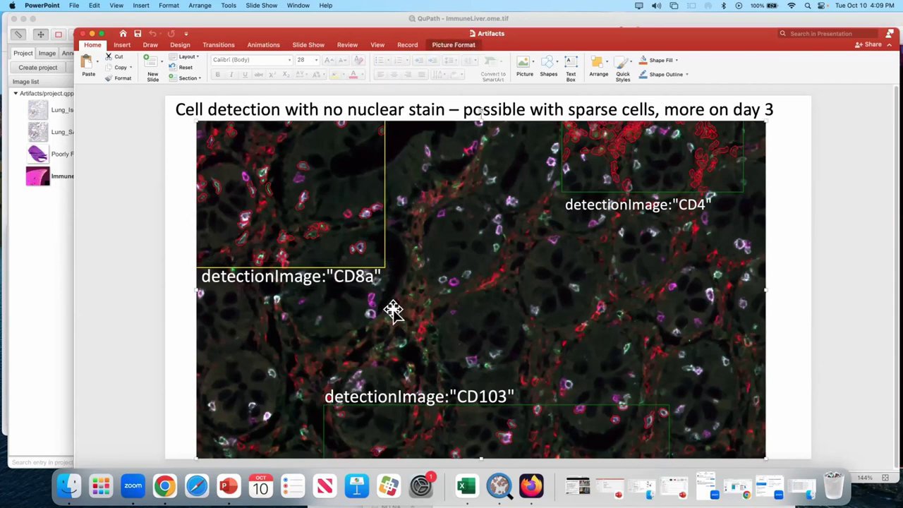
{"action": "left_click", "coordinate": [509, 400]}
{"action": "left_click", "coordinate": [653, 206]}
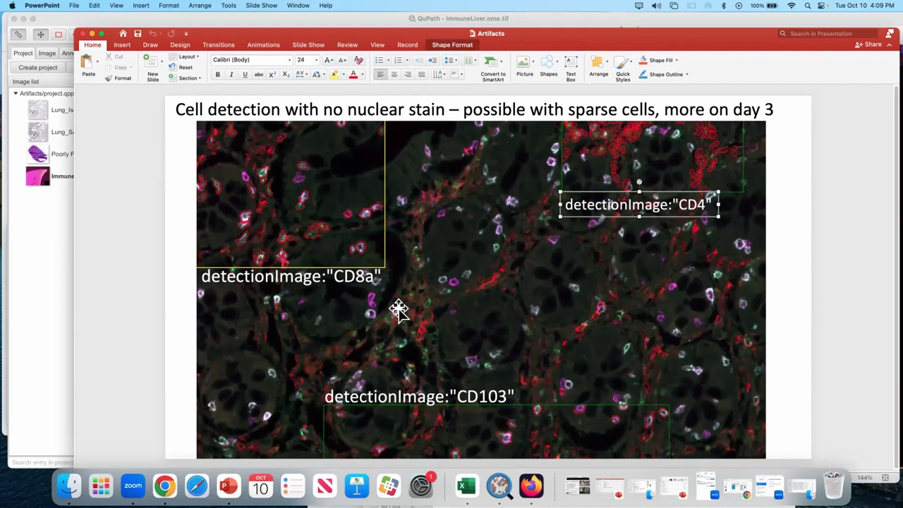
{"action": "left_click", "coordinate": [498, 485]}
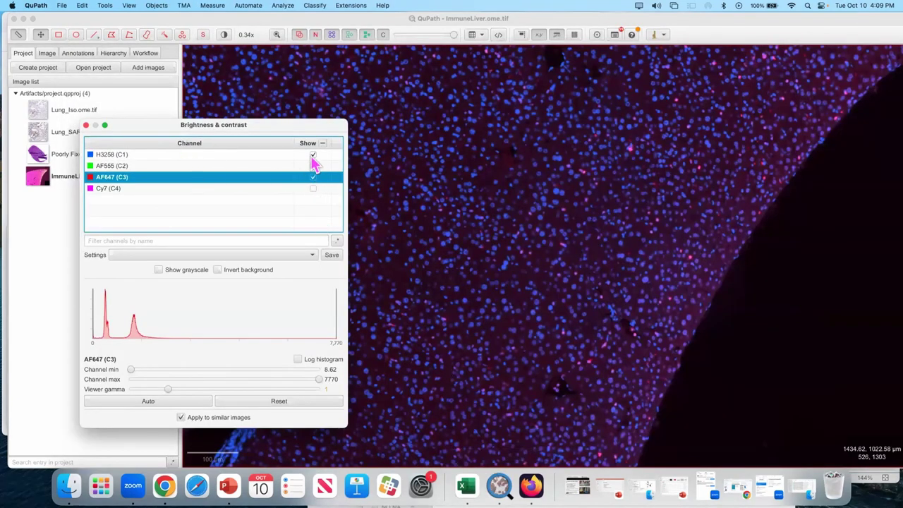
- Hide the H3258 channel so only AF647 shows, and delete a trial brush annotation
{"action": "left_click", "coordinate": [312, 155]}
{"action": "scroll", "coordinate": [573, 201], "scroll_direction": "up", "scroll_amount": 5}
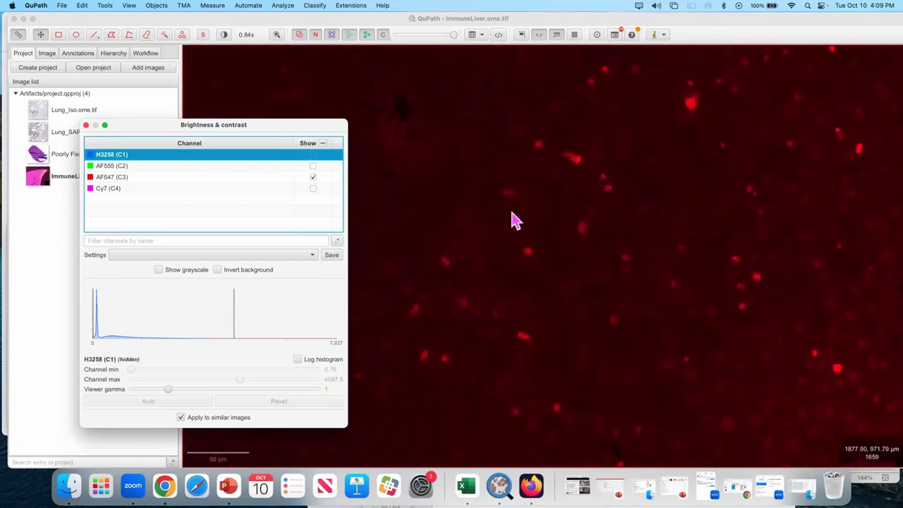
{"action": "key", "text": "b"}
{"action": "mouse_move", "coordinate": [442, 225]}
{"action": "left_mouse_down"}
{"action": "mouse_move", "coordinate": [500, 186]}
{"action": "mouse_move", "coordinate": [505, 196]}
{"action": "left_mouse_up"}
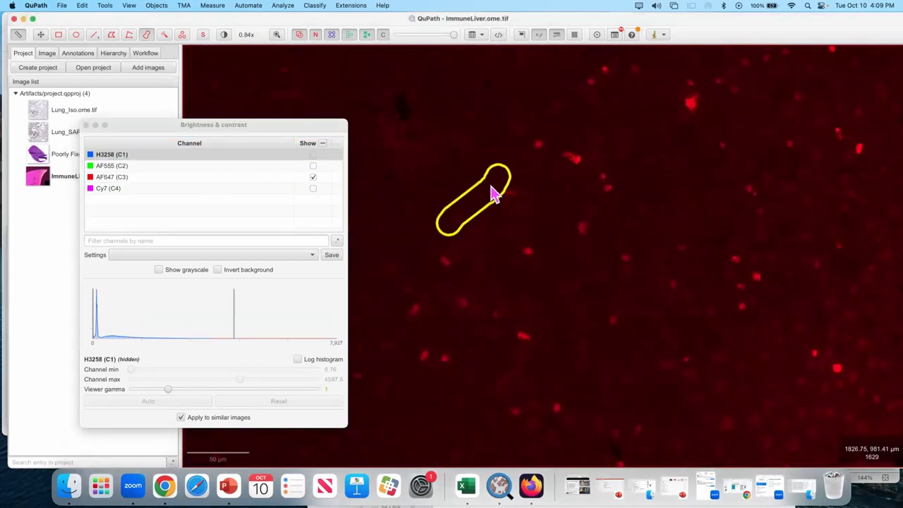
{"action": "right_click", "coordinate": [501, 188]}
{"action": "left_click", "coordinate": [513, 192]}
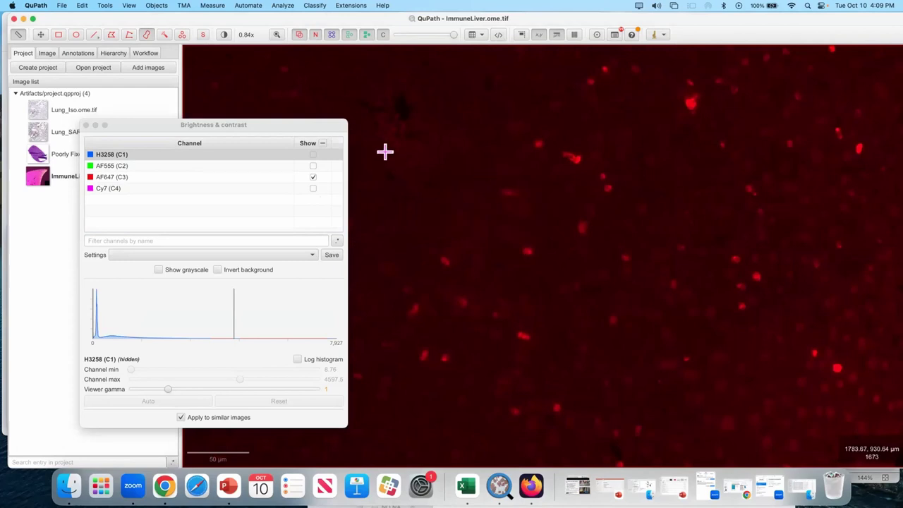
- Draw a rectangle annotation over a patch of red cells and nudge it left
{"action": "left_click", "coordinate": [58, 34]}
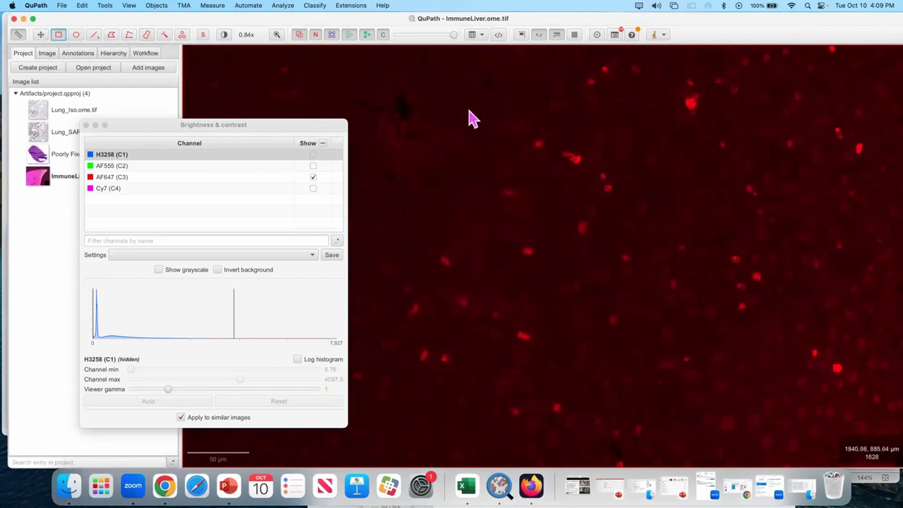
{"action": "mouse_move", "coordinate": [466, 107]}
{"action": "left_mouse_down"}
{"action": "mouse_move", "coordinate": [822, 365]}
{"action": "mouse_move", "coordinate": [797, 365]}
{"action": "left_mouse_up"}
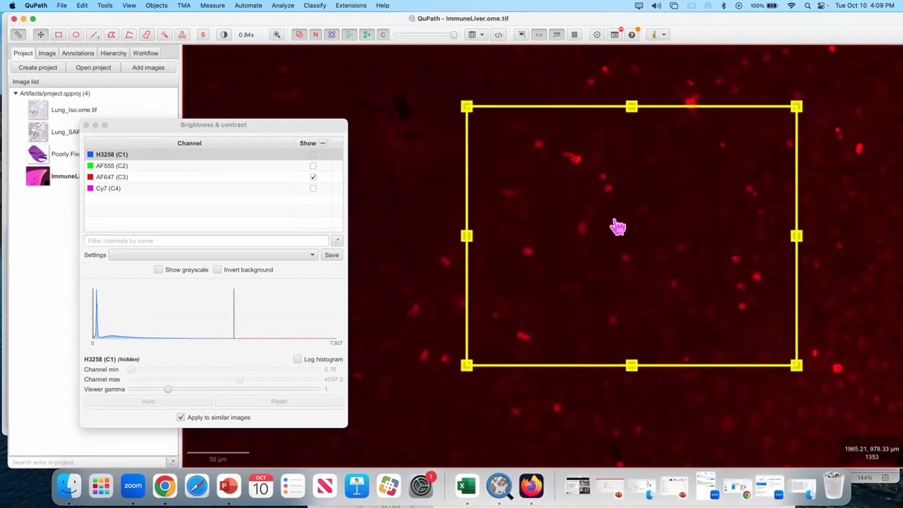
{"action": "left_click_drag", "start_coordinate": [616, 226], "coordinate": [562, 233]}
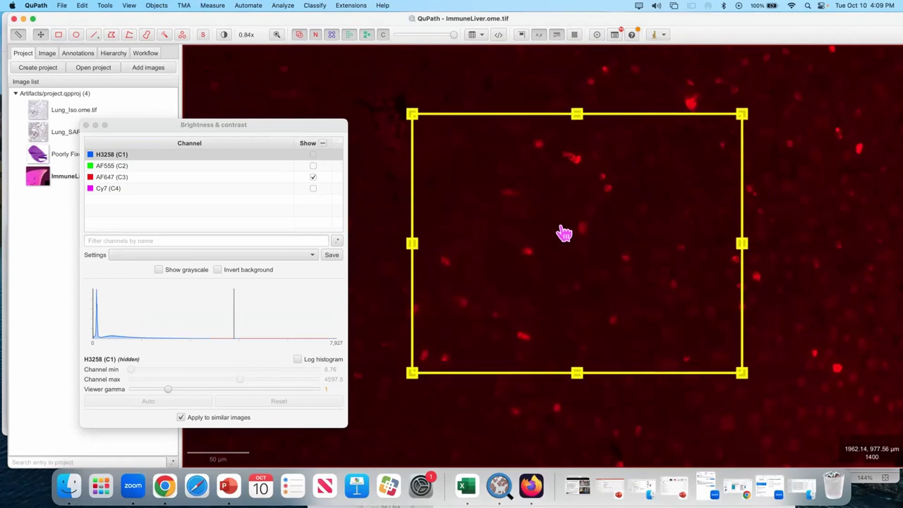
{"action": "left_click", "coordinate": [285, 6]}
- Run Cell detection on the AF647 channel with threshold 300
{"action": "mouse_move", "coordinate": [316, 5]}
{"action": "mouse_move", "coordinate": [325, 21]}
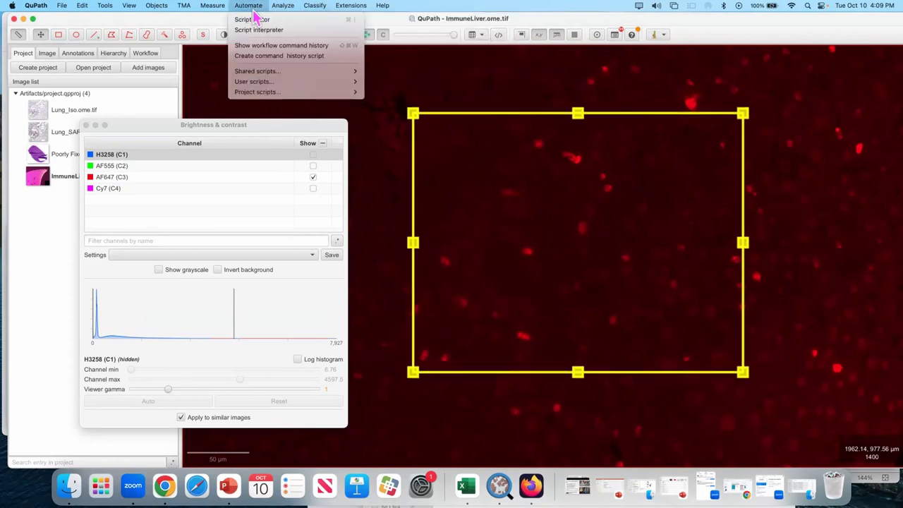
{"action": "mouse_move", "coordinate": [282, 6]}
{"action": "mouse_move", "coordinate": [310, 40]}
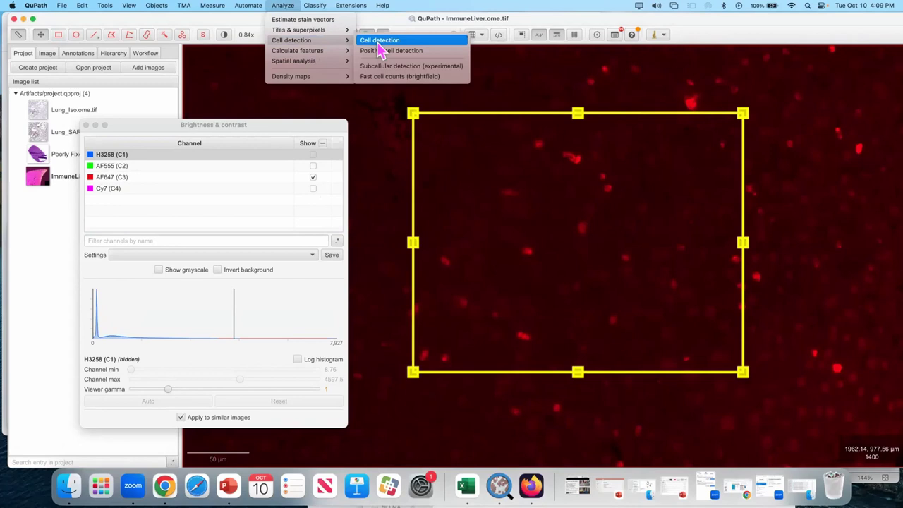
{"action": "left_click", "coordinate": [379, 42]}
{"action": "left_click_drag", "start_coordinate": [459, 76], "coordinate": [301, 73]}
{"action": "left_click", "coordinate": [333, 101]}
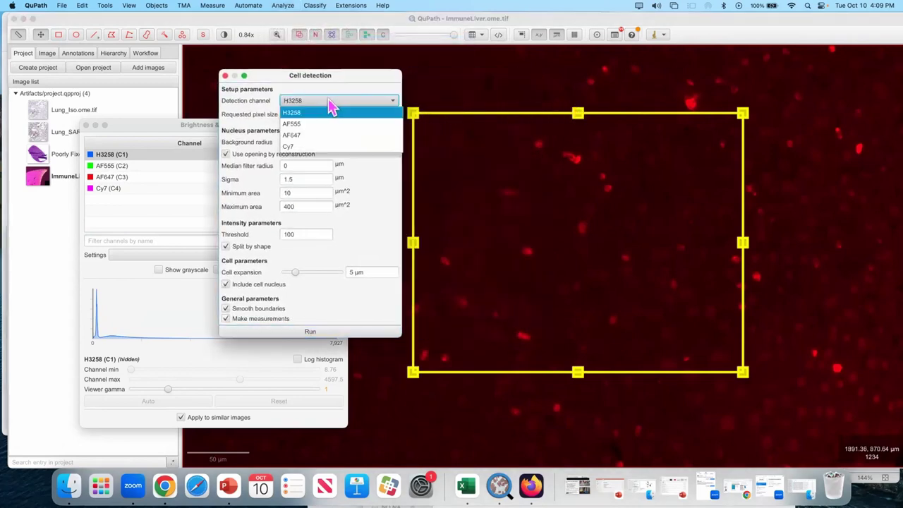
{"action": "left_click", "coordinate": [315, 137]}
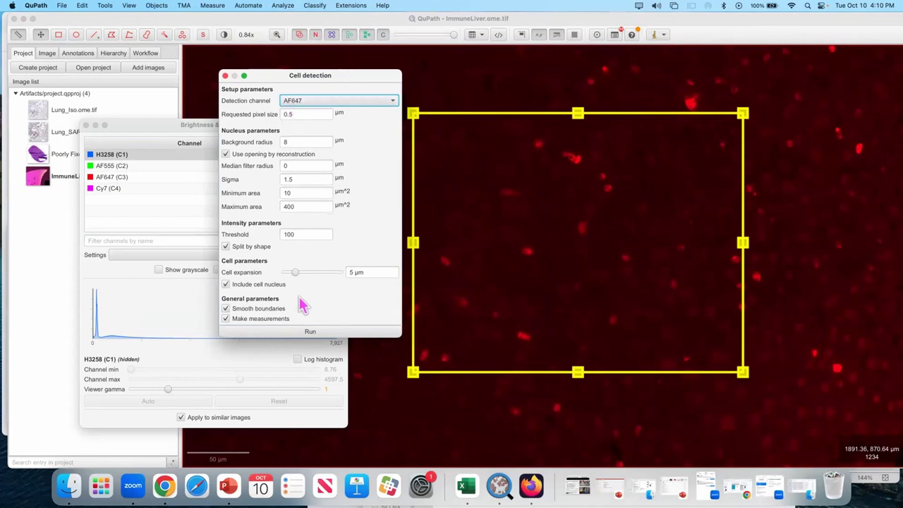
{"action": "double_click", "coordinate": [295, 235]}
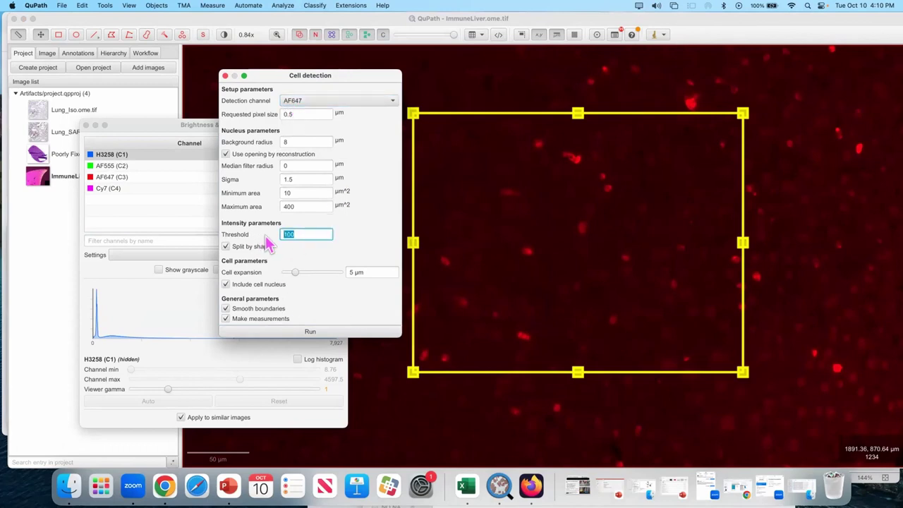
{"action": "type", "text": "300"}
{"action": "left_click", "coordinate": [321, 331]}
- Display the detected cells as nuclei-only outlines instead of filled shapes
{"action": "right_click", "coordinate": [557, 222]}
{"action": "mouse_move", "coordinate": [584, 264]}
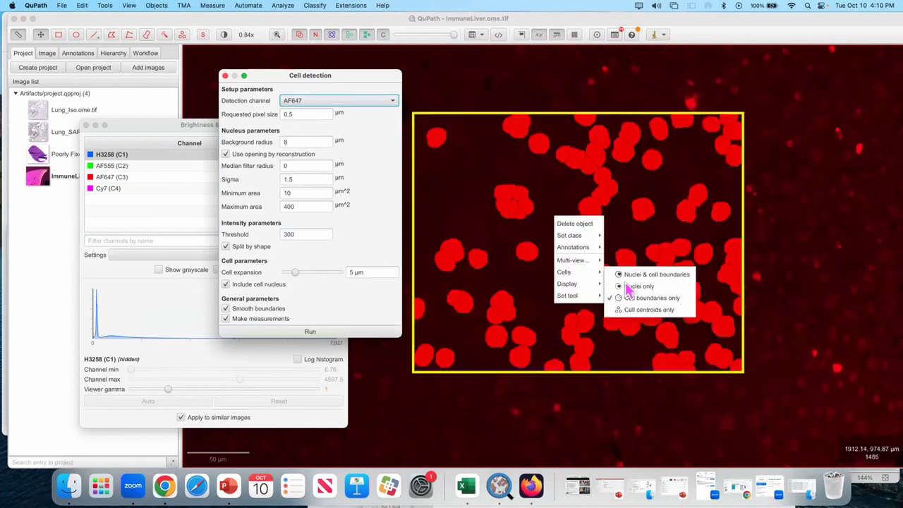
{"action": "left_click", "coordinate": [625, 285]}
{"action": "left_click", "coordinate": [367, 35]}
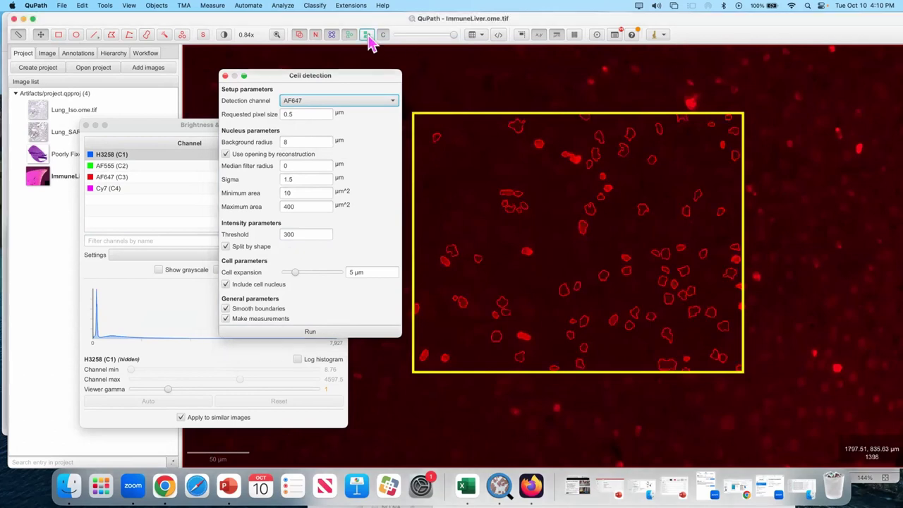
{"action": "scroll", "coordinate": [575, 235], "scroll_direction": "up", "scroll_amount": 5}
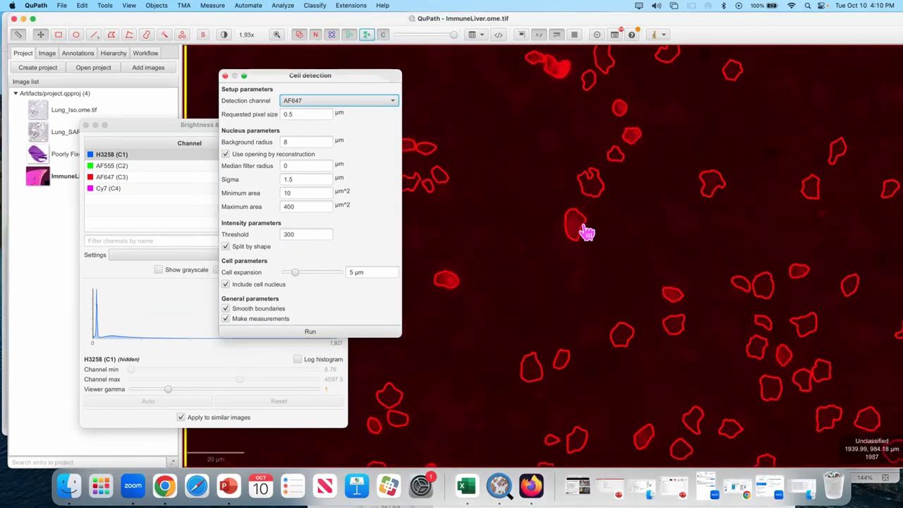
{"action": "scroll", "coordinate": [576, 235], "scroll_direction": "down", "scroll_amount": 4}
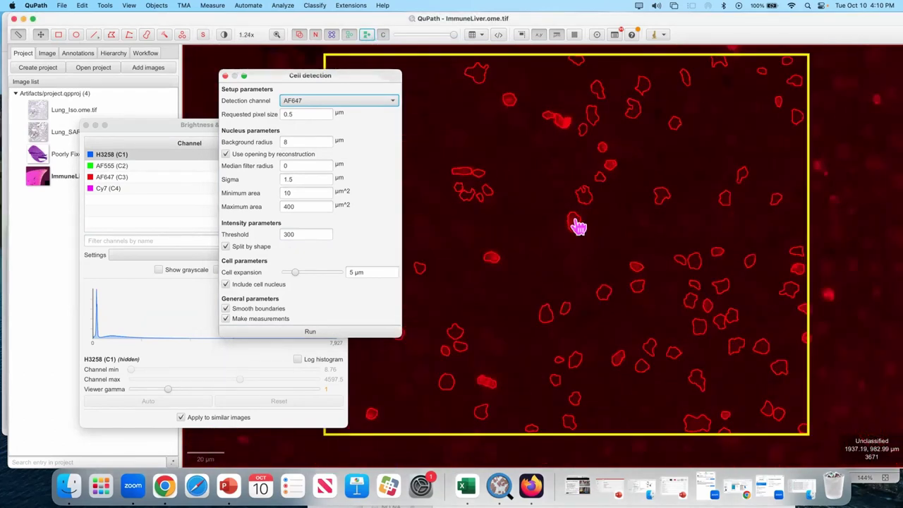
{"action": "left_click", "coordinate": [576, 226]}
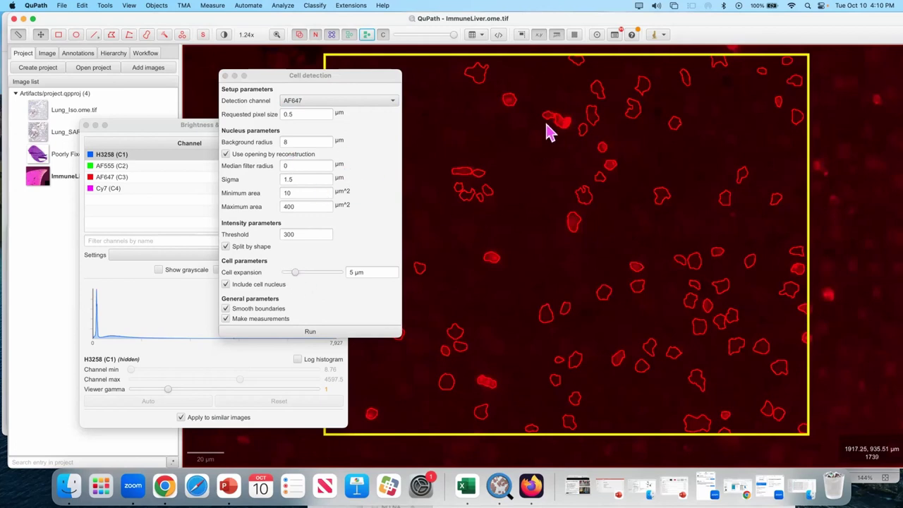
- Rerun cell detection with threshold 500, then with threshold 700
{"action": "double_click", "coordinate": [304, 234]}
{"action": "type", "text": "500"}
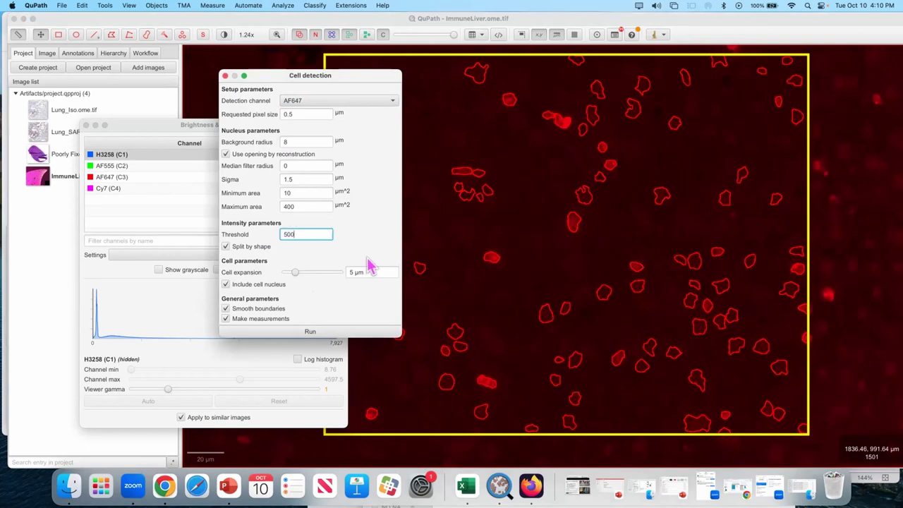
{"action": "left_click", "coordinate": [329, 330]}
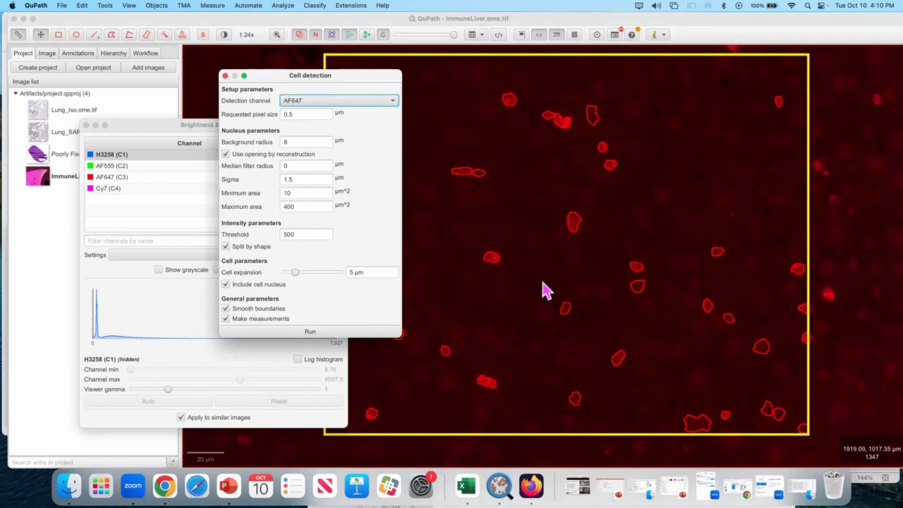
{"action": "double_click", "coordinate": [302, 234]}
{"action": "type", "text": "700"}
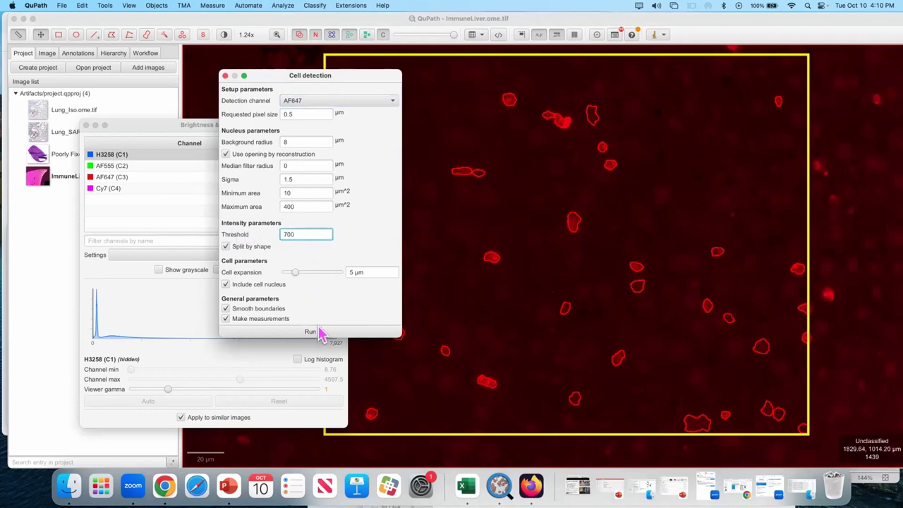
{"action": "left_click", "coordinate": [313, 329]}
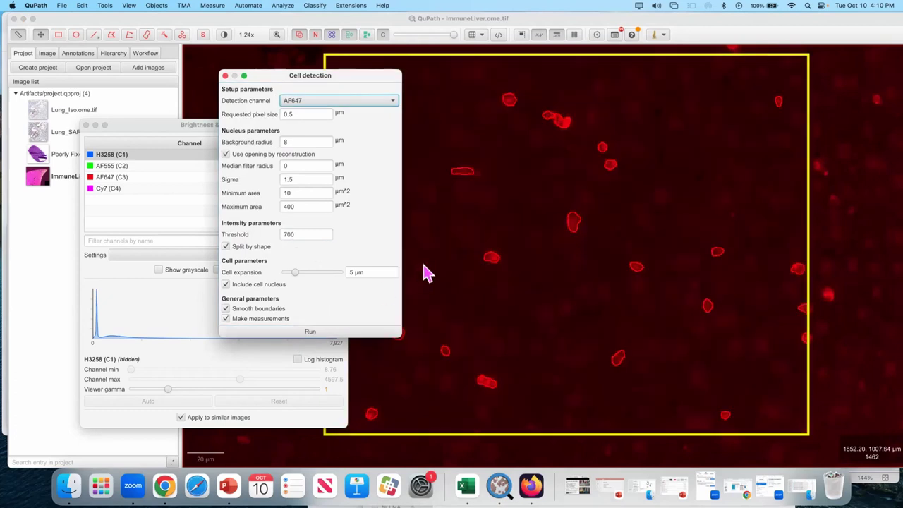